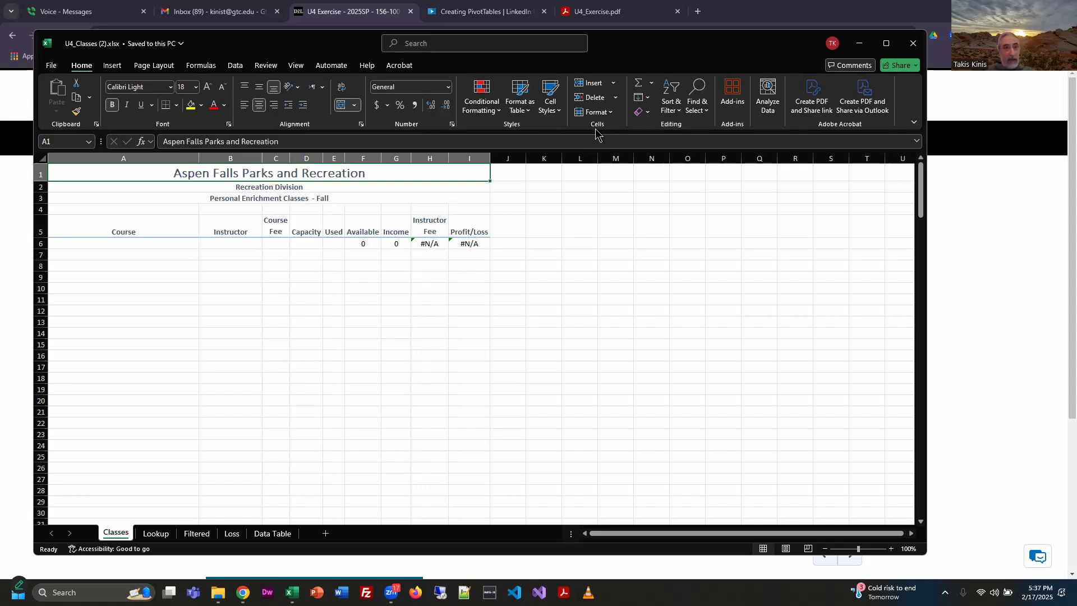
# Maximize the U4_Classes (2).xlsx workbook window and zoom the Classes worksheet to 130%.
pyautogui.click(887, 43)
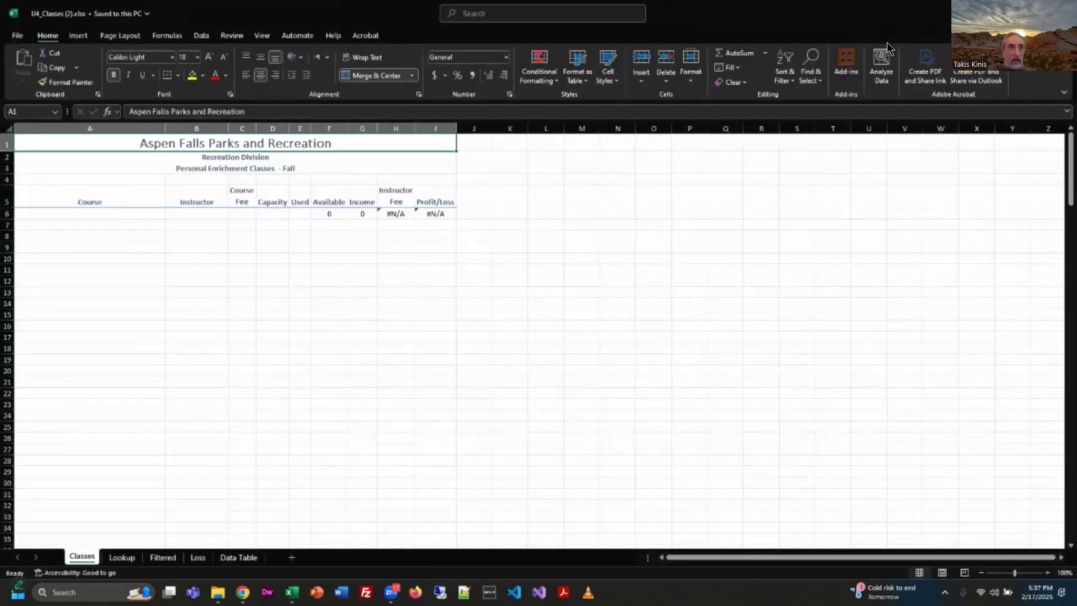
pyautogui.click(1048, 574)
pyautogui.click(1049, 573)
pyautogui.click(1047, 574)
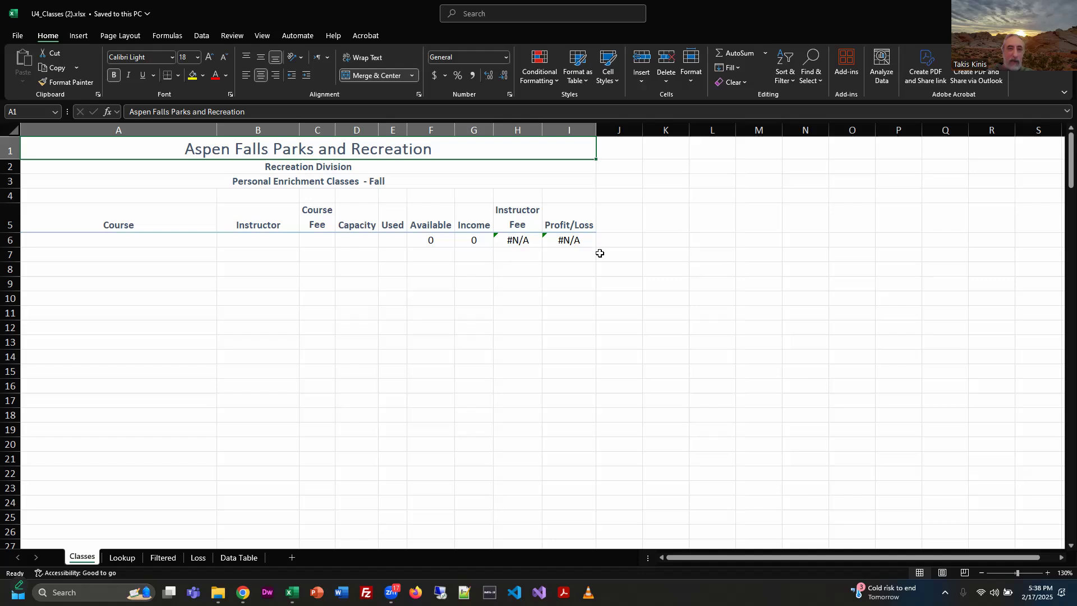
# Review the Lookup, Filtered, Loss and Data Table worksheets, enlarging the instructor fee table, and return to the Classes worksheet.
pyautogui.click(119, 559)
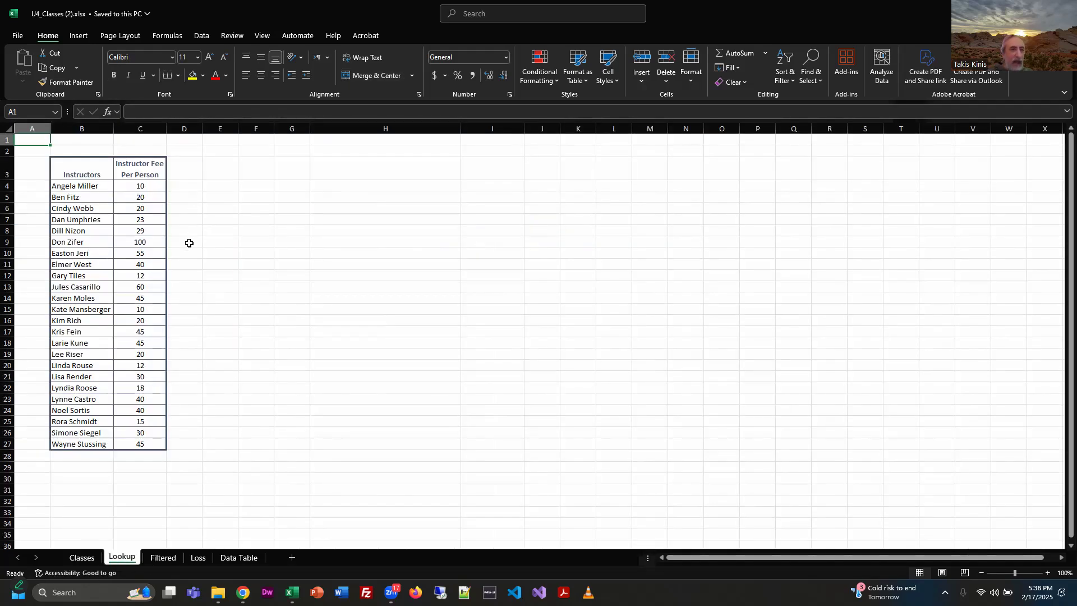
pyautogui.scroll(2, 439, 412)
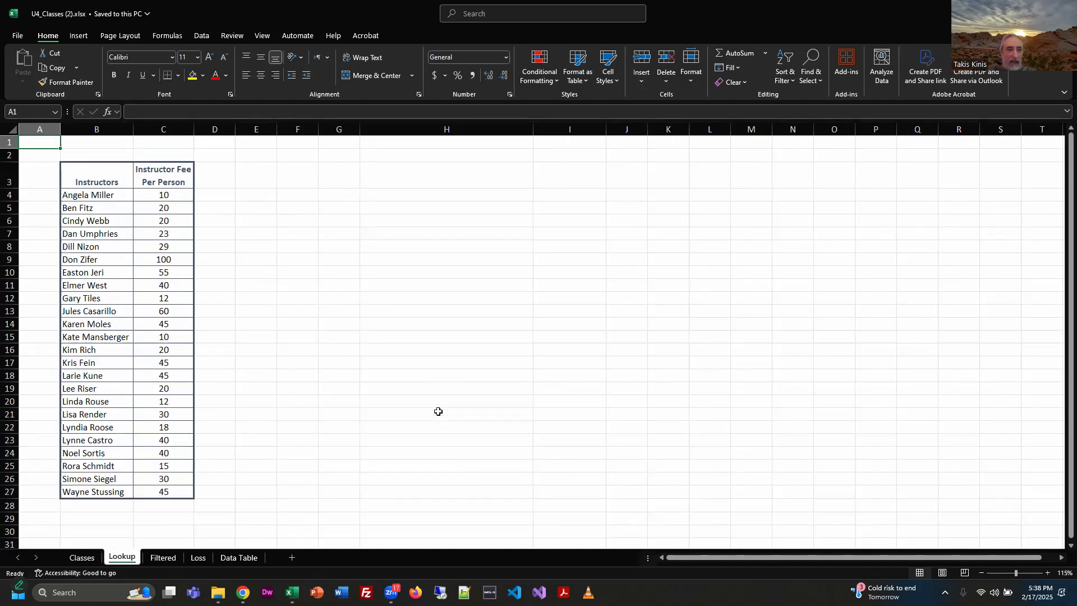
pyautogui.scroll(-1, 438, 405)
pyautogui.scroll(1, 439, 405)
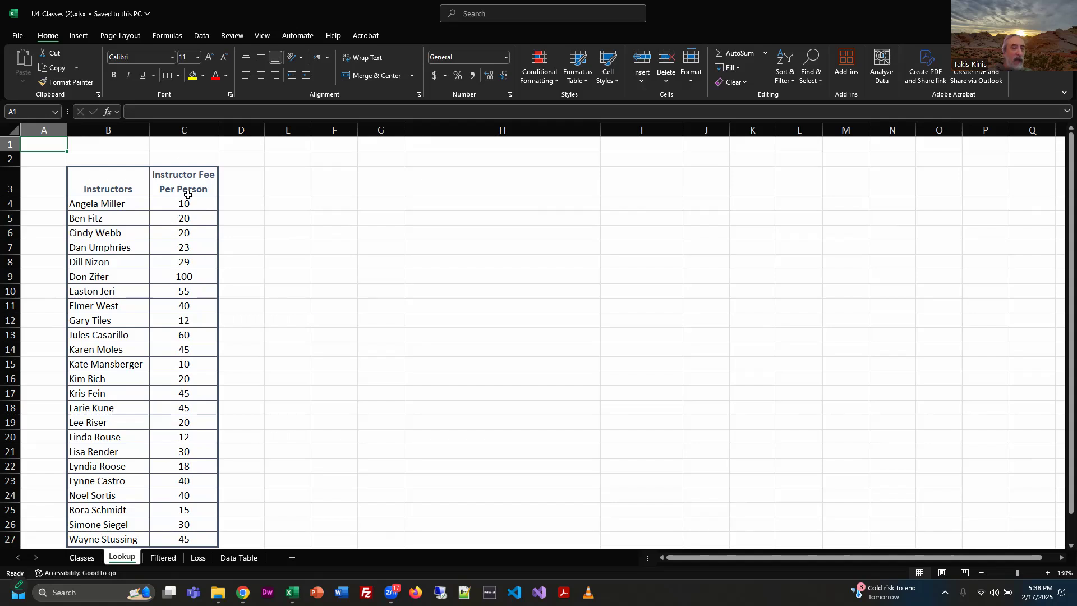
pyautogui.click(162, 558)
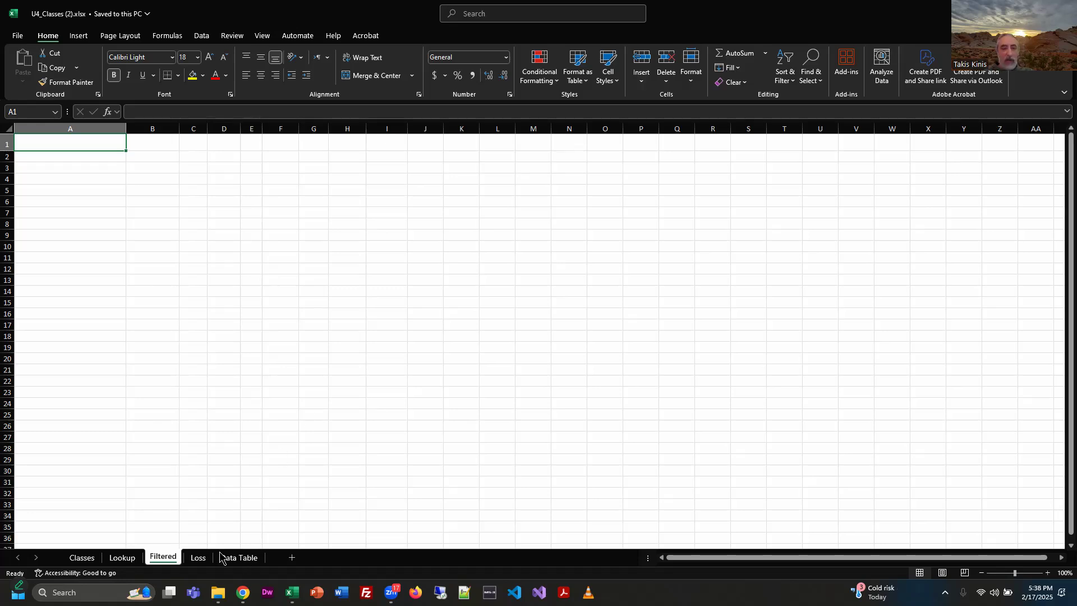
pyautogui.hotkey('ctrl', 'pagedown')
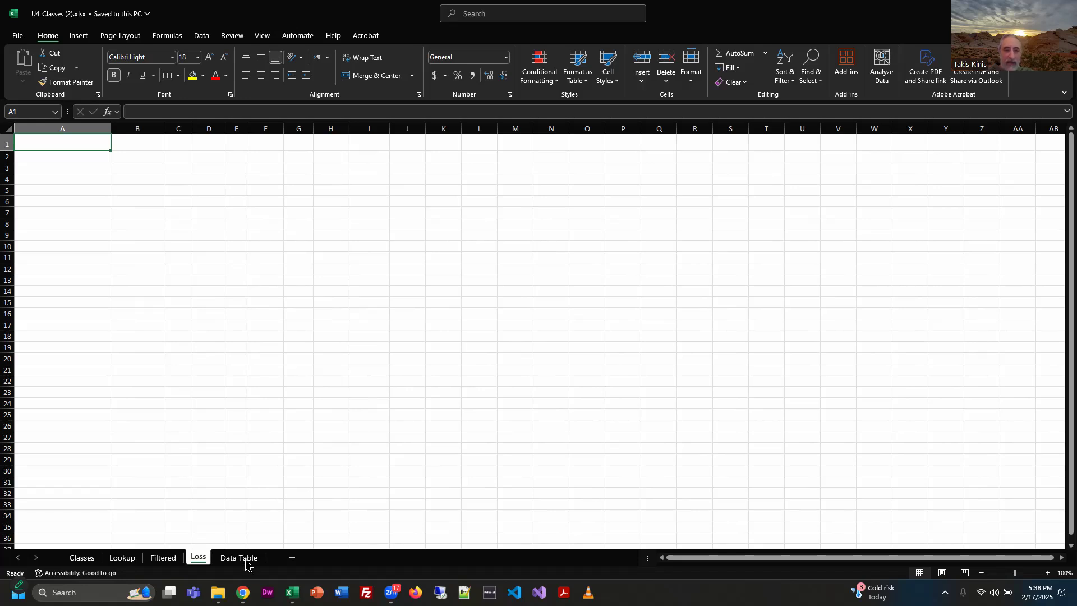
pyautogui.hotkey('ctrl', 'pagedown')
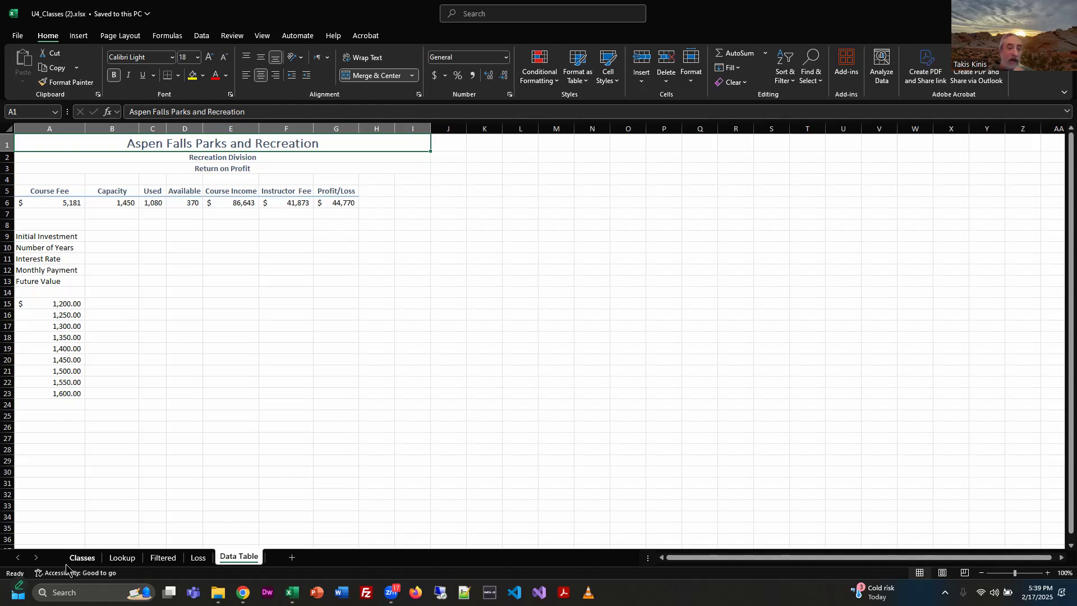
pyautogui.click(82, 558)
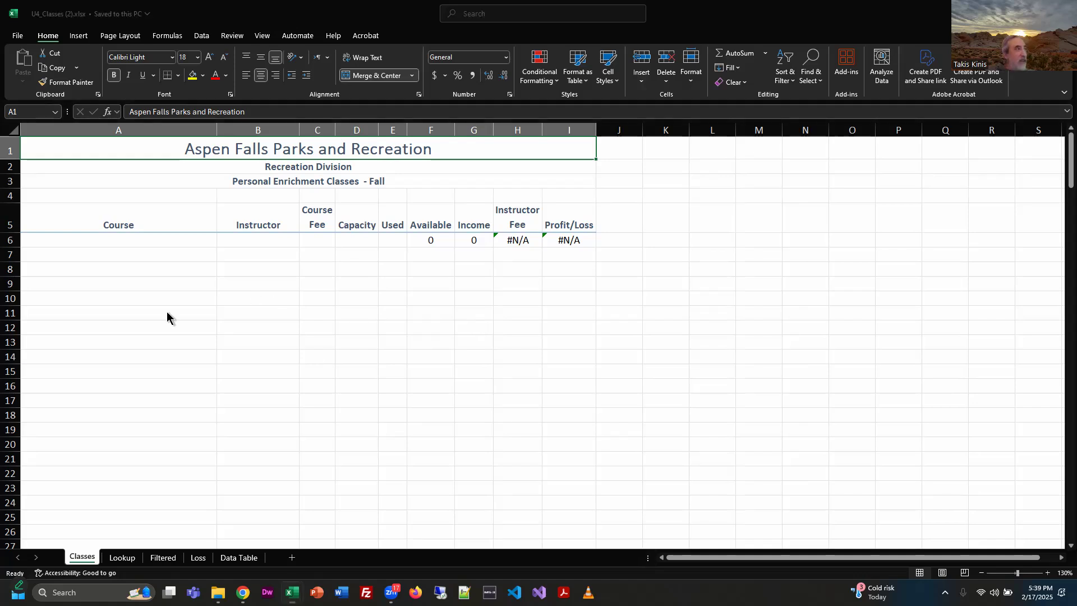
# Switch to Chrome and read the instructions for opening the Classes worksheet in U4_Exercise.pdf.
pyautogui.hotkey('alt', 'Tab')
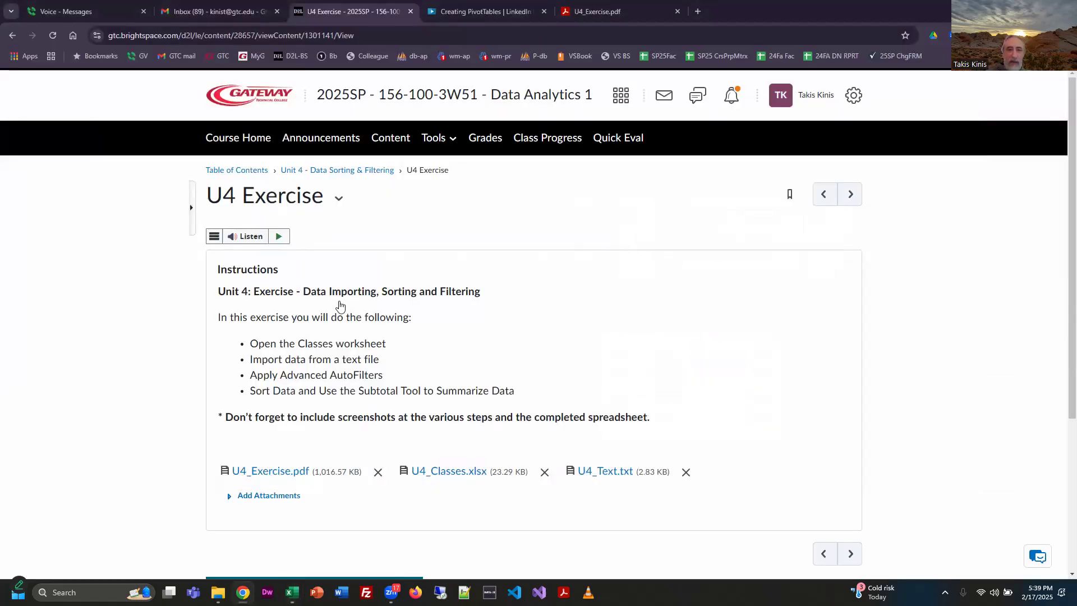
pyautogui.click(595, 11)
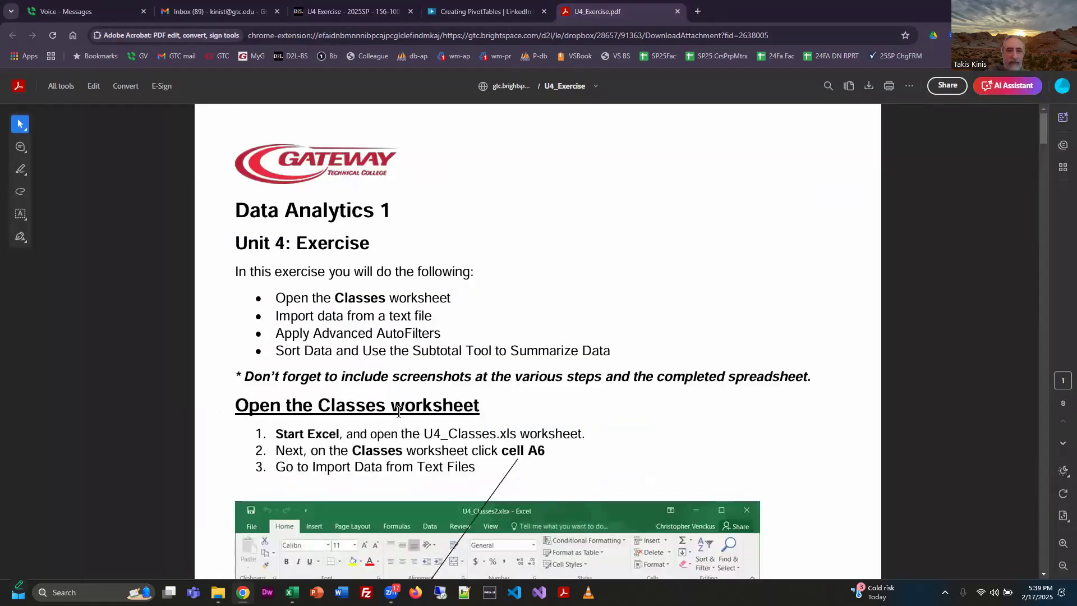
pyautogui.scroll(-1, 623, 428)
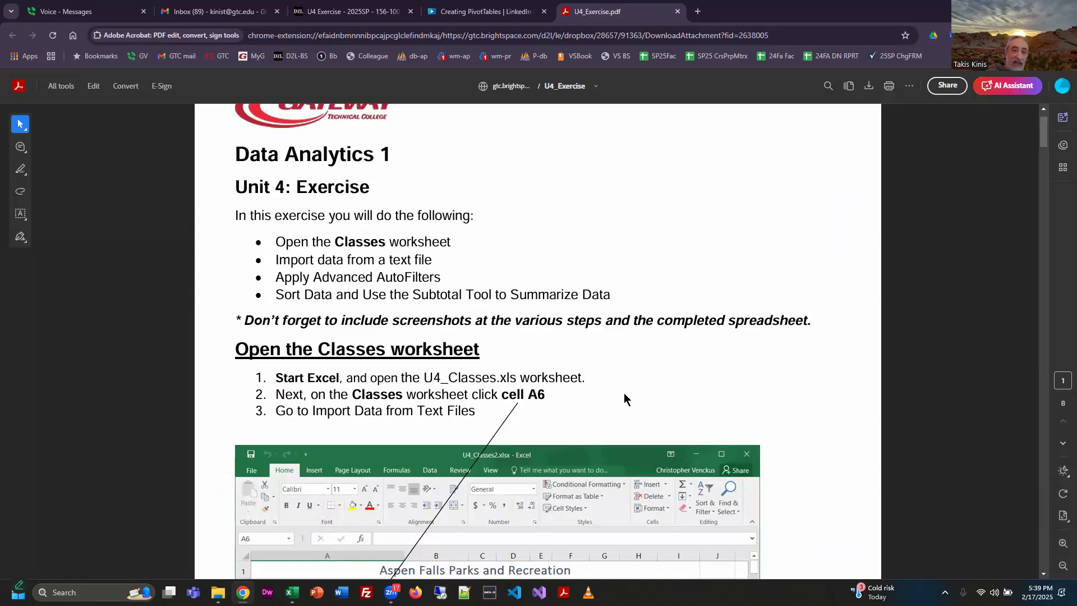
pyautogui.scroll(-5, 430, 474)
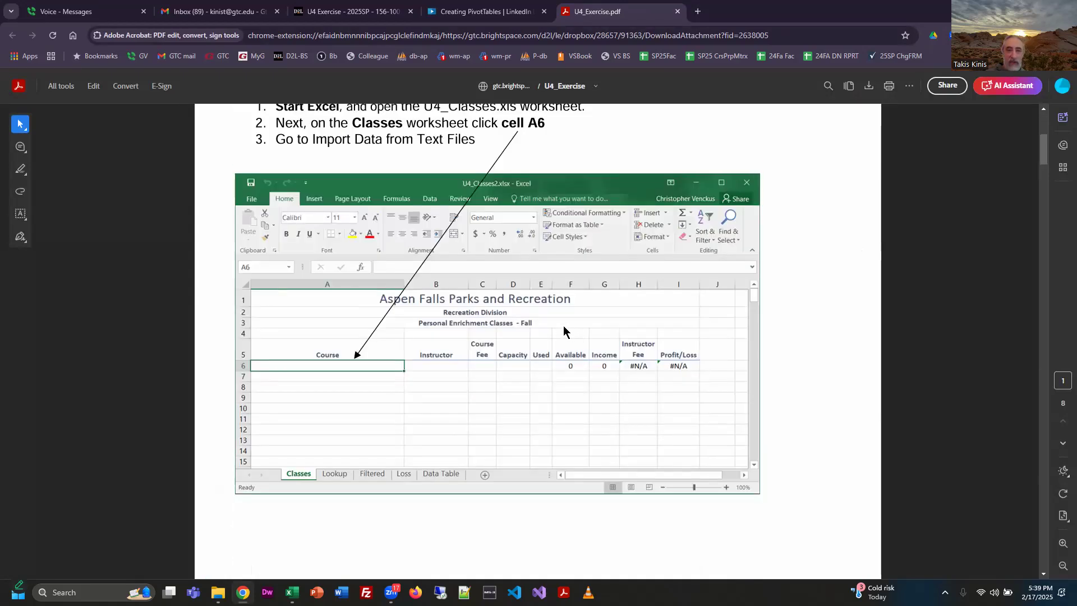
pyautogui.scroll(2, 544, 230)
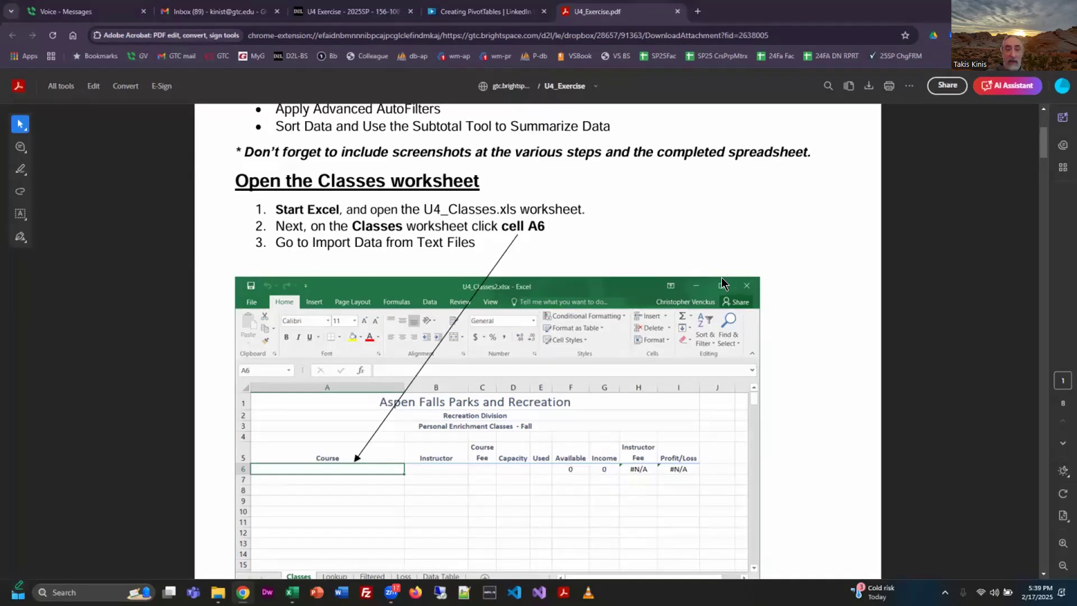
# Switch back to the U4_Classes (2).xlsx workbook in Excel and select cell A6 on the Classes worksheet.
pyautogui.hotkey('alt', 'Tab')
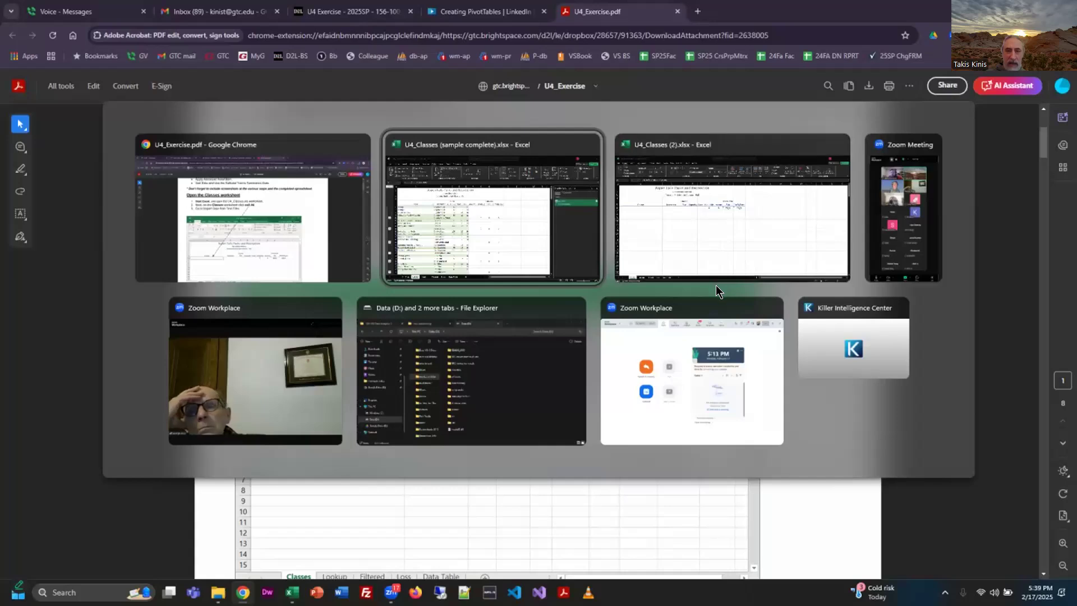
pyautogui.click(716, 281)
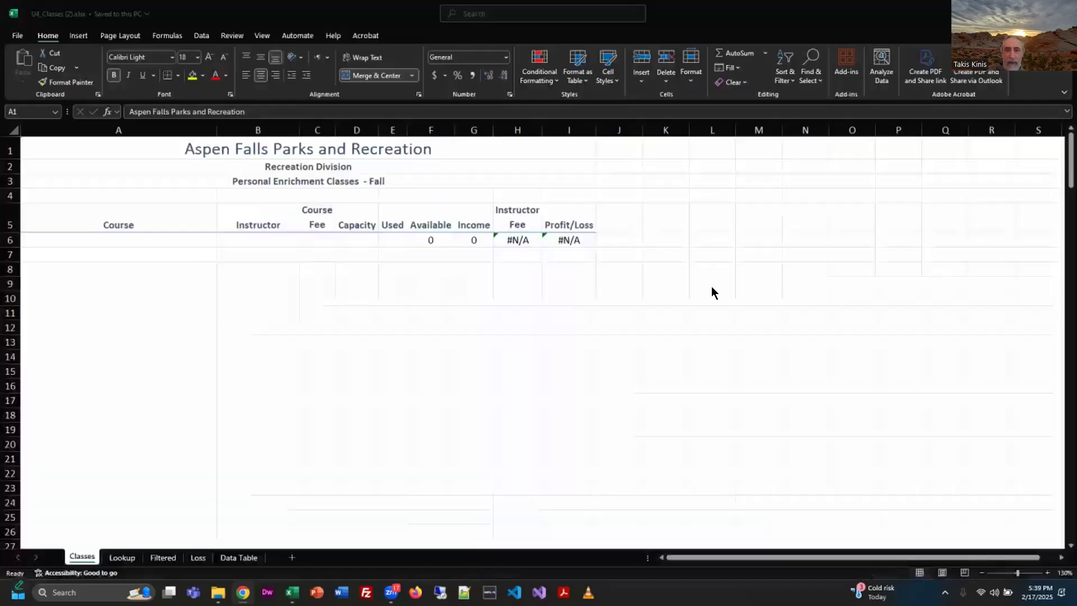
pyautogui.click(134, 237)
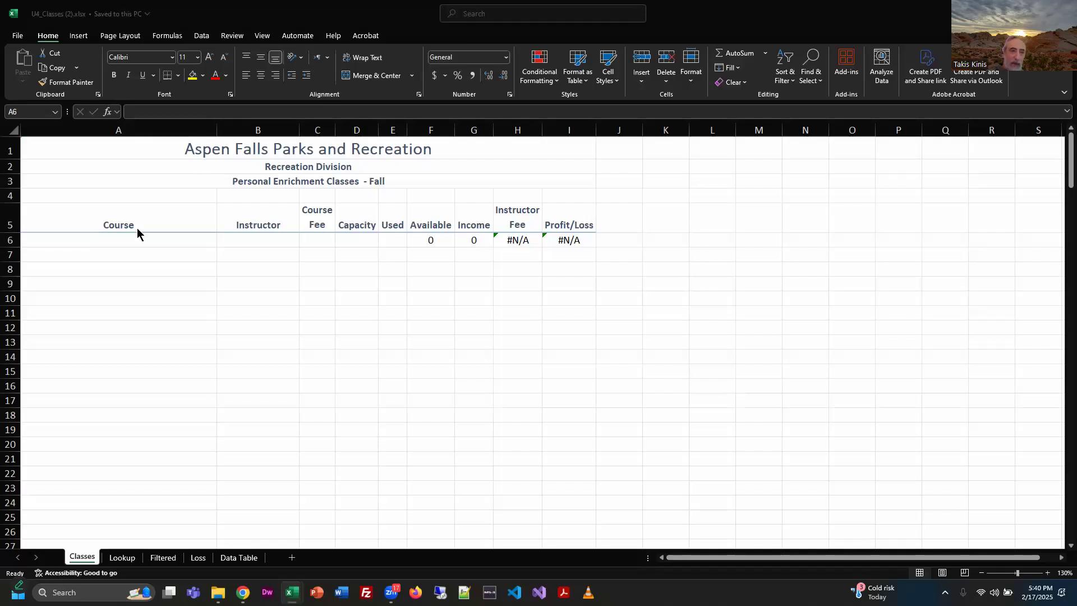
pyautogui.click(162, 241)
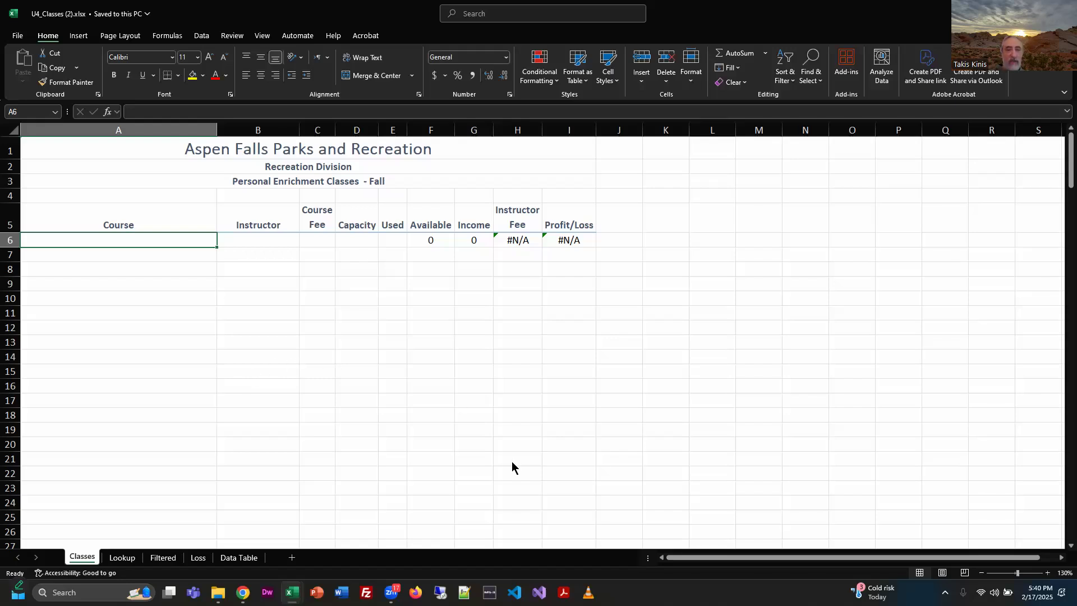
# Return to U4_Exercise.pdf in Chrome and read the instructions for importing U4_Text.txt into the workbook.
pyautogui.hotkey('alt', 'Tab')
pyautogui.hotkey('alt', 'Tab')
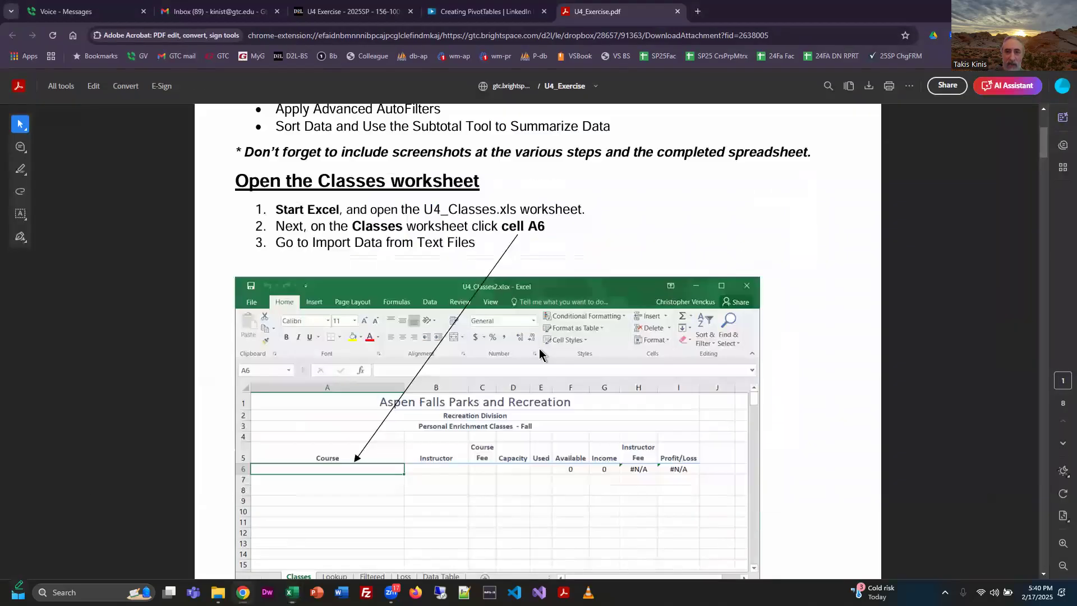
pyautogui.scroll(-2, 591, 353)
pyautogui.scroll(-10, 591, 351)
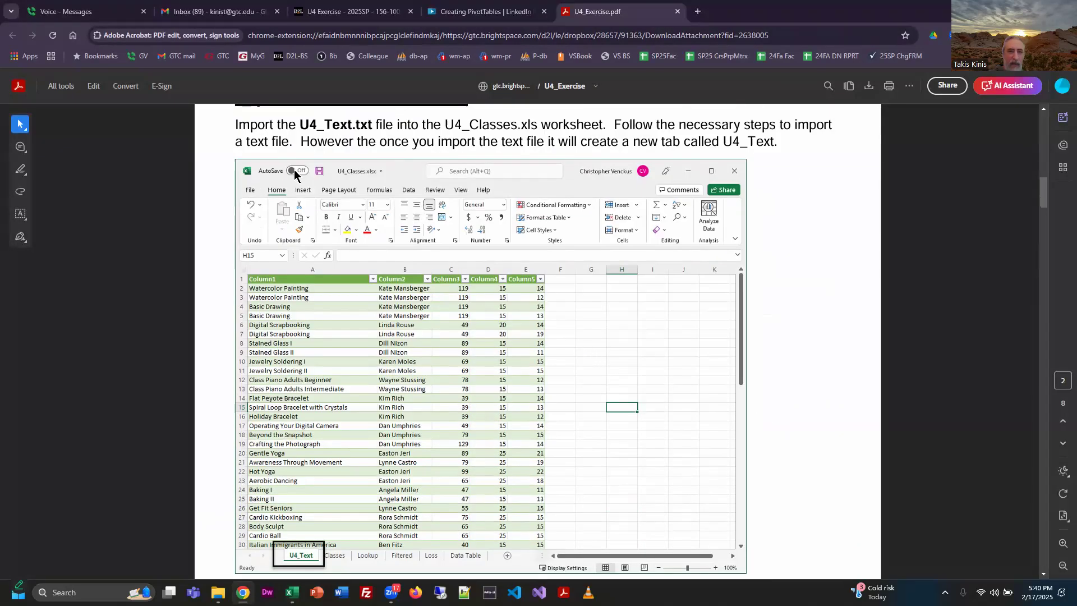
pyautogui.scroll(10, 561, 278)
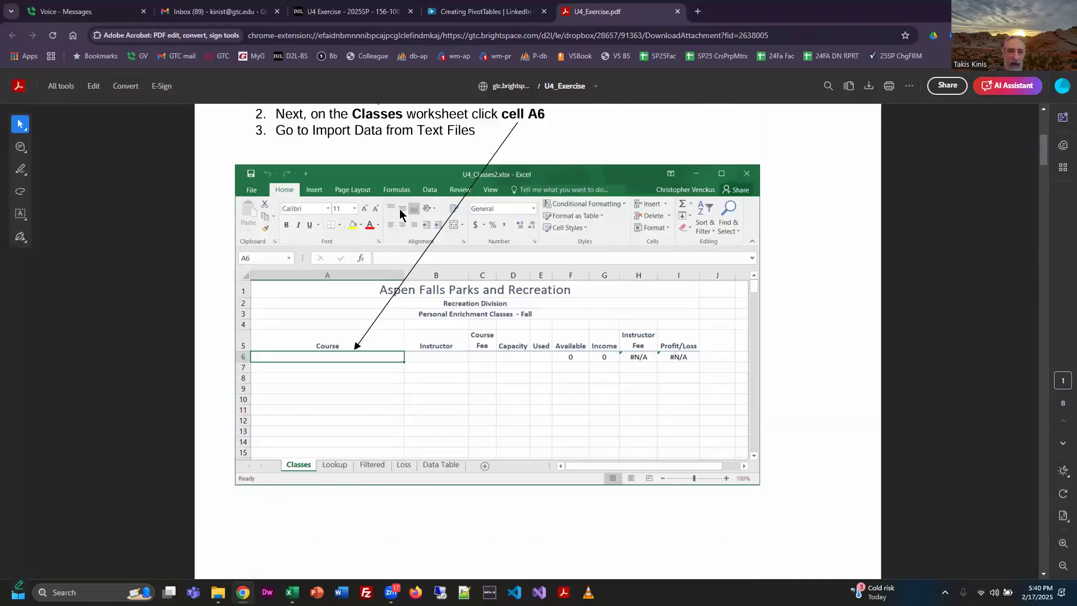
pyautogui.scroll(-10, 523, 488)
pyautogui.scroll(-4, 533, 395)
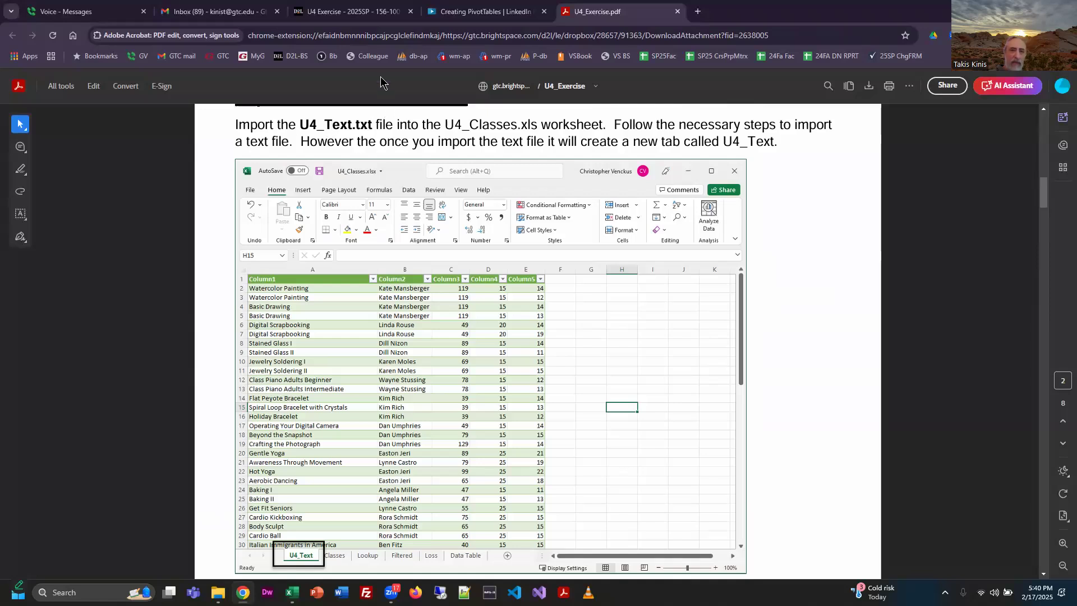
# Open the U4_Text.txt attachment from the U4 Exercise course page and enlarge its text for reading.
pyautogui.click(374, 11)
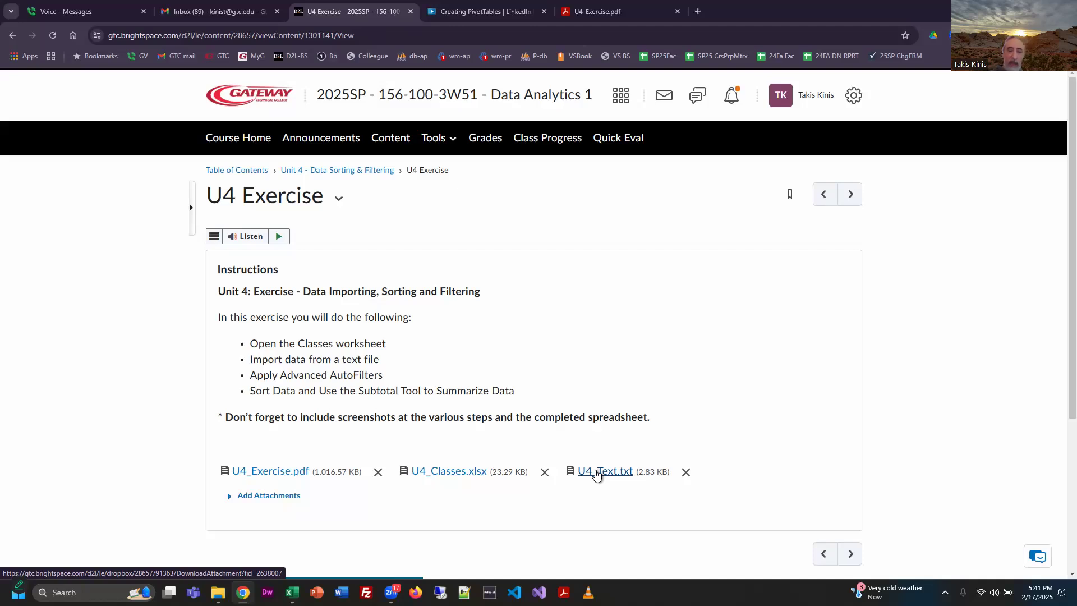
pyautogui.click(597, 473)
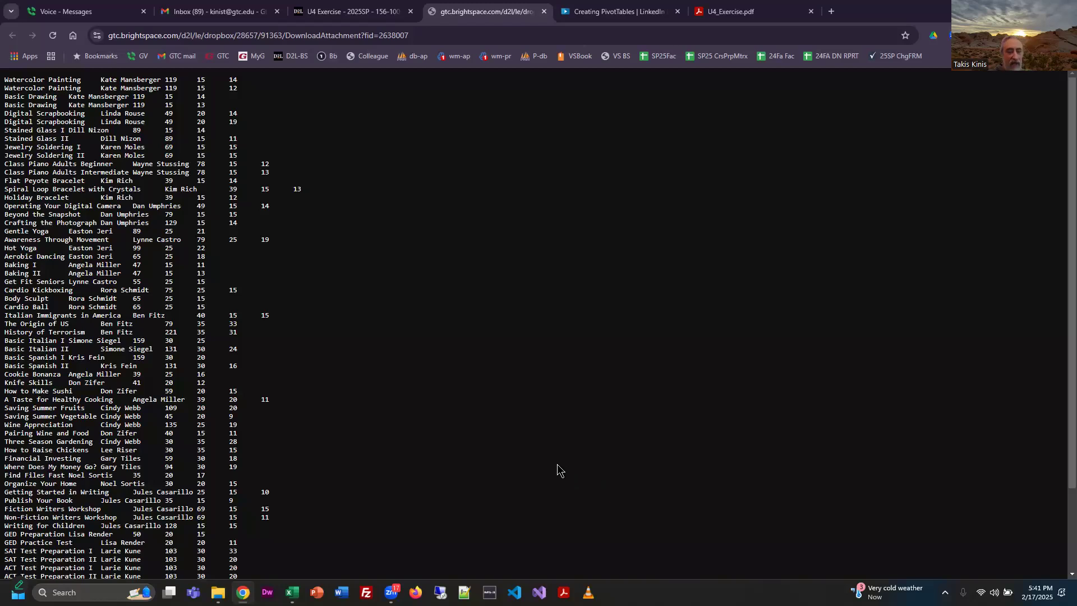
pyautogui.scroll(3, 578, 459)
pyautogui.scroll(2, 577, 460)
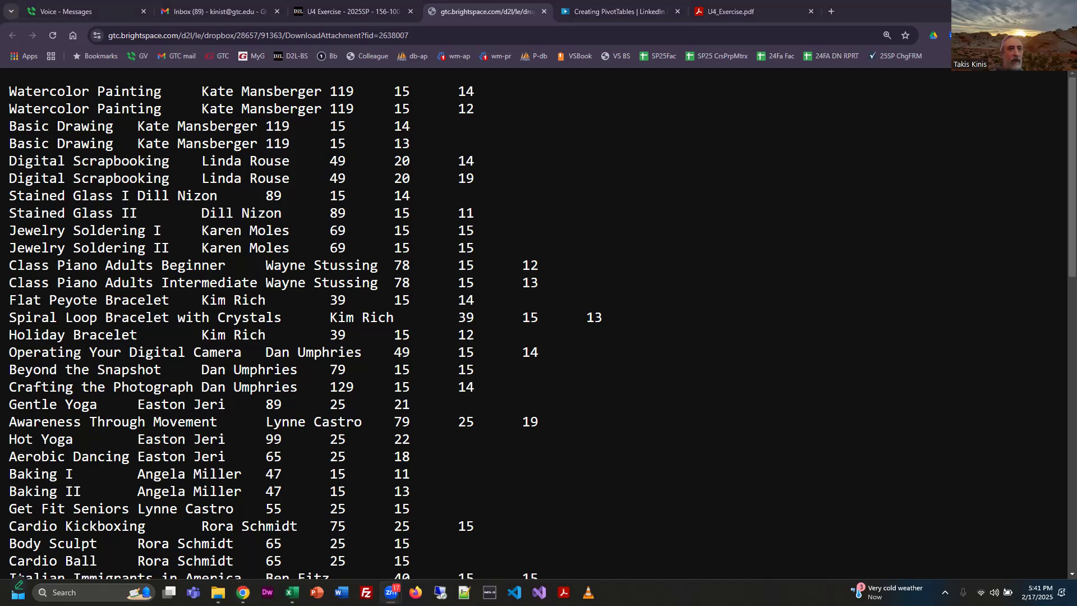
# Examine the fields of the first Watercolor Painting record and look through the course records below it.
pyautogui.moveTo(9, 91); pyautogui.dragTo(161, 93)
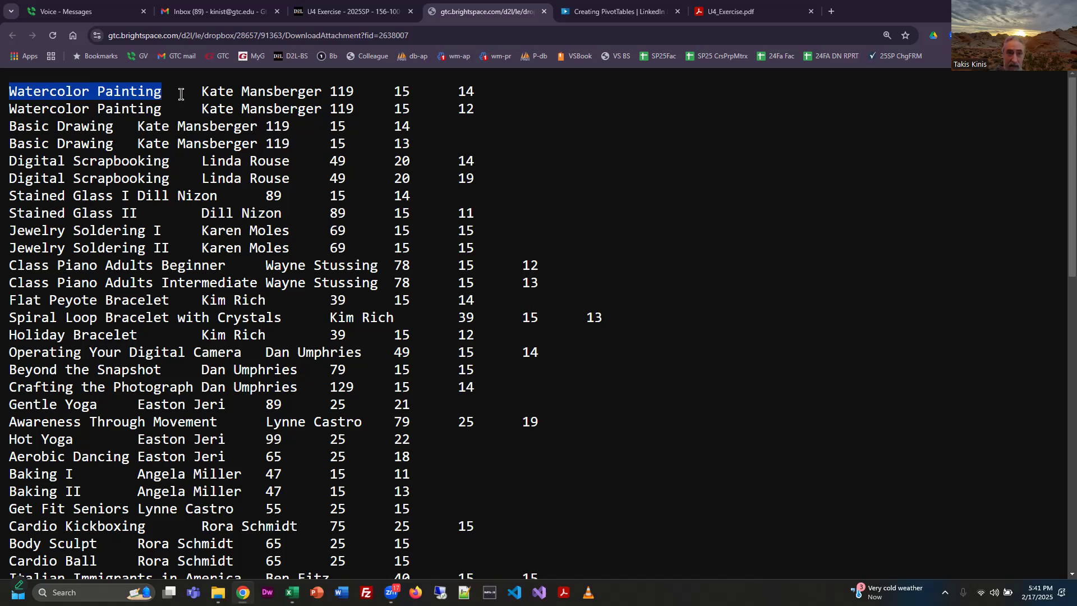
pyautogui.keyDown('shift'); pyautogui.click(326, 92); pyautogui.keyUp('shift')
pyautogui.moveTo(327, 93); pyautogui.dragTo(497, 96)
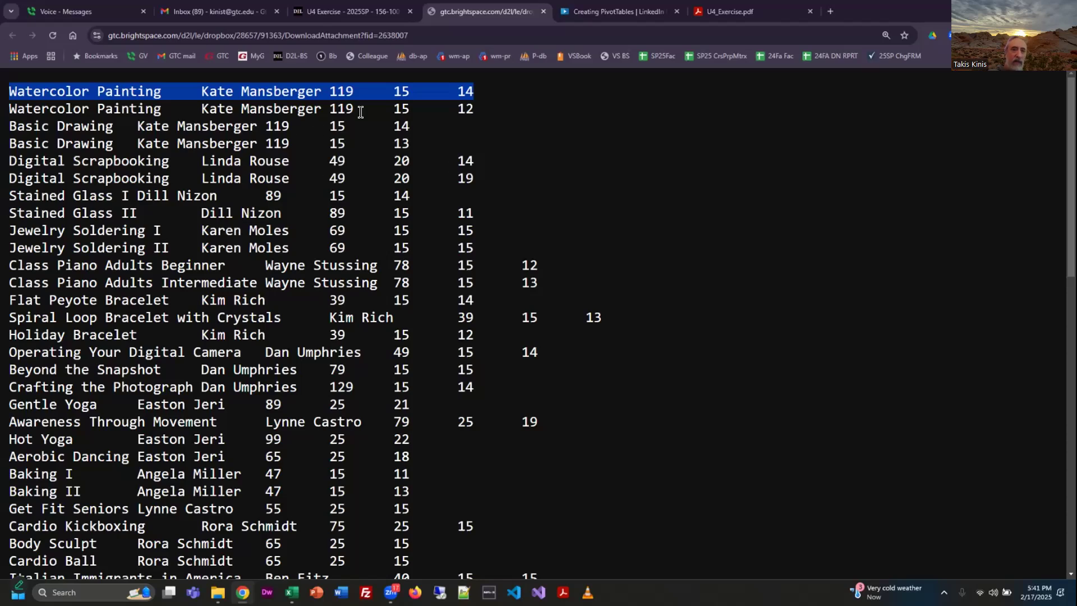
pyautogui.scroll(-1, 394, 213)
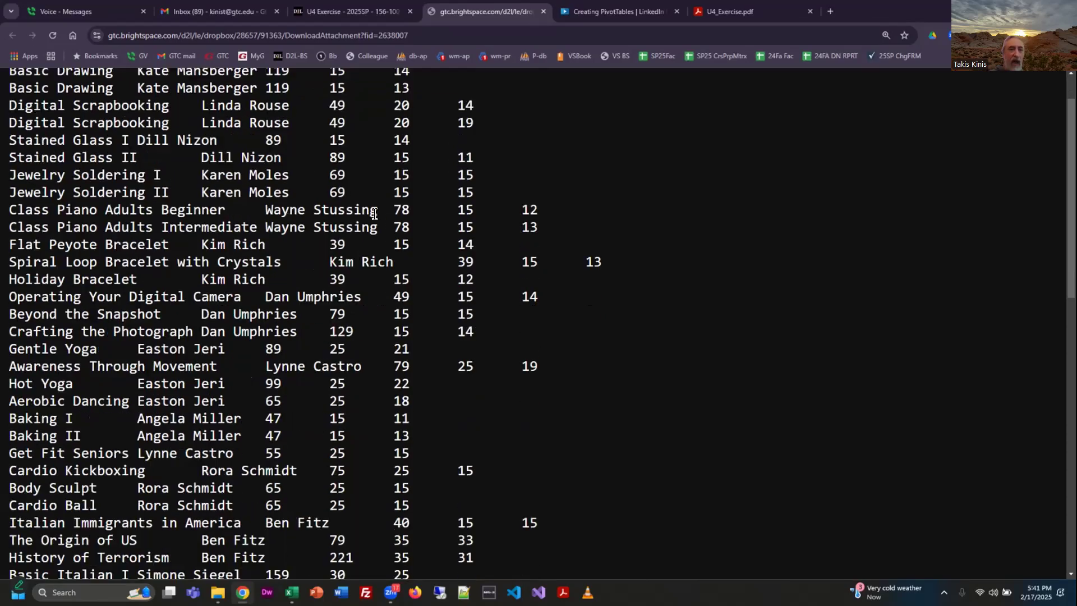
pyautogui.scroll(1, 182, 91)
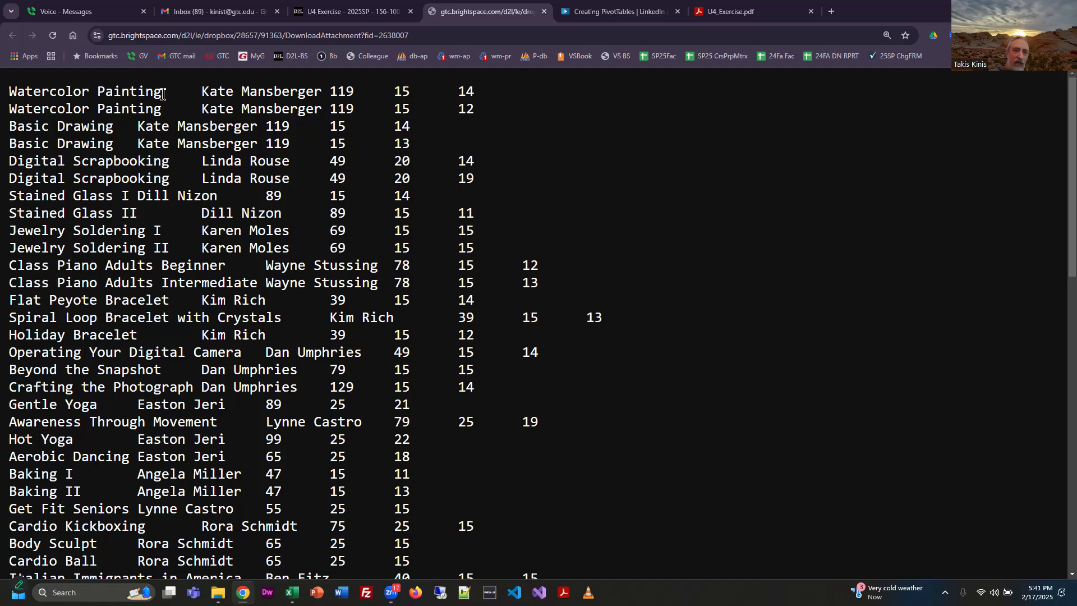
# Examine the spacing that separates the fields in the first Watercolor Painting record by highlighting the gaps.
pyautogui.moveTo(163, 93); pyautogui.dragTo(197, 93)
pyautogui.moveTo(324, 90); pyautogui.dragTo(331, 90)
pyautogui.click(354, 90)
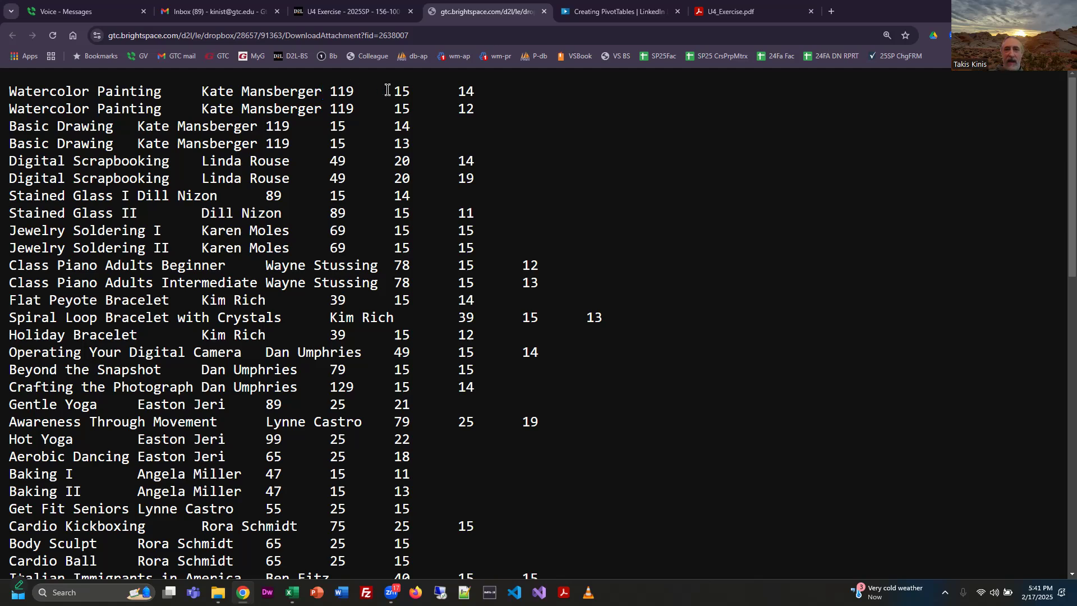
pyautogui.moveTo(412, 90); pyautogui.dragTo(458, 92)
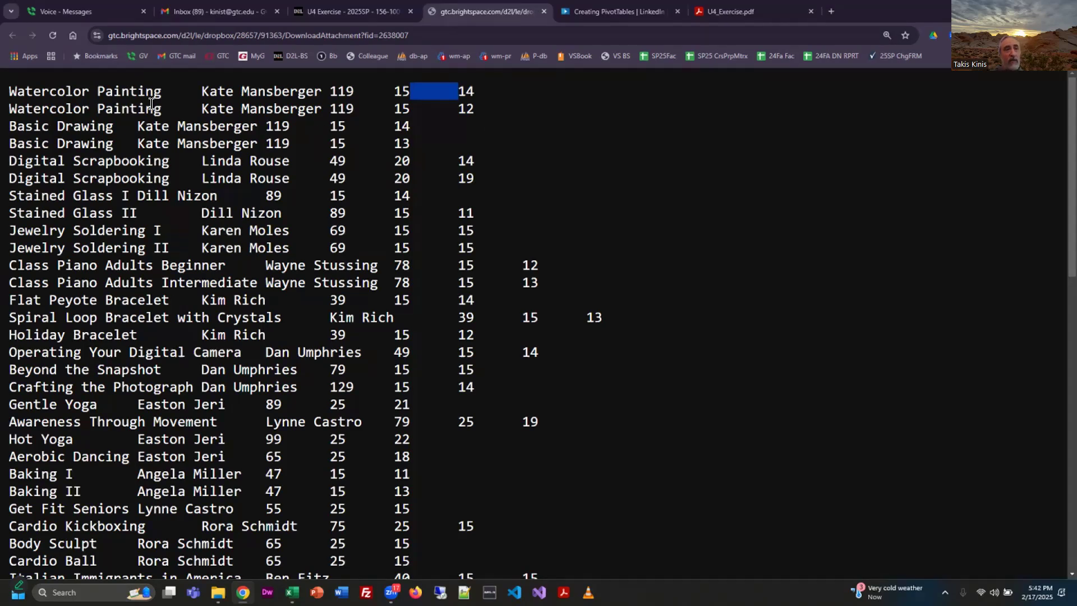
pyautogui.click(198, 94)
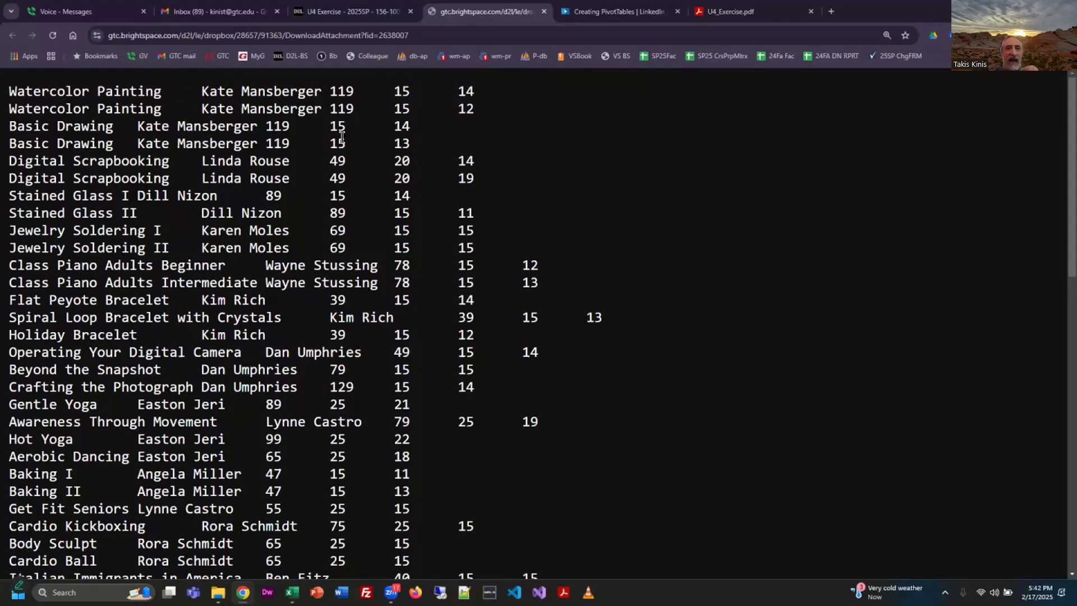
pyautogui.doubleClick(181, 92)
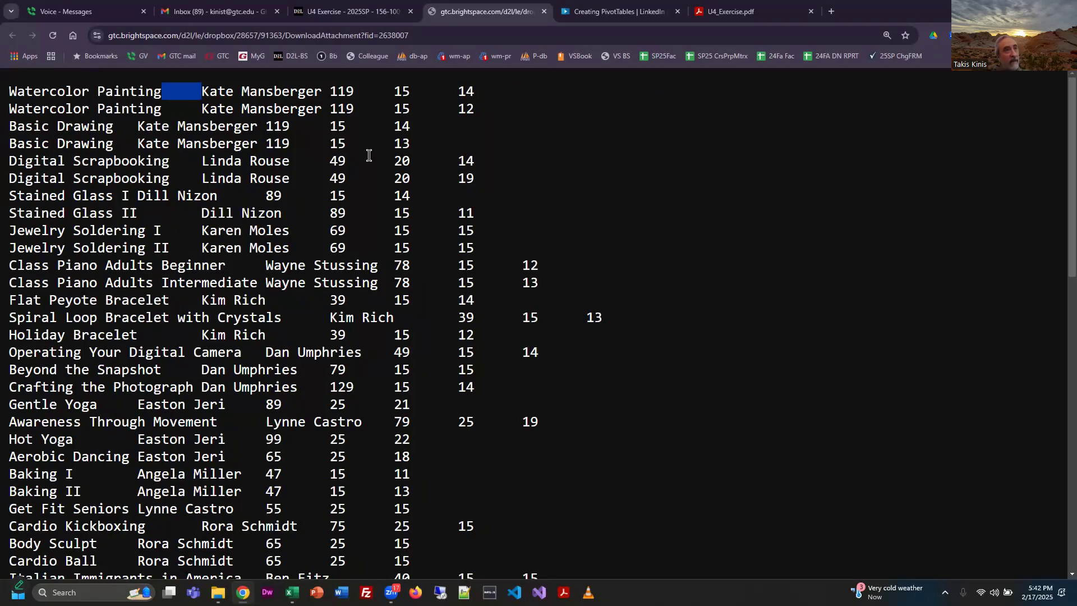
pyautogui.doubleClick(326, 92)
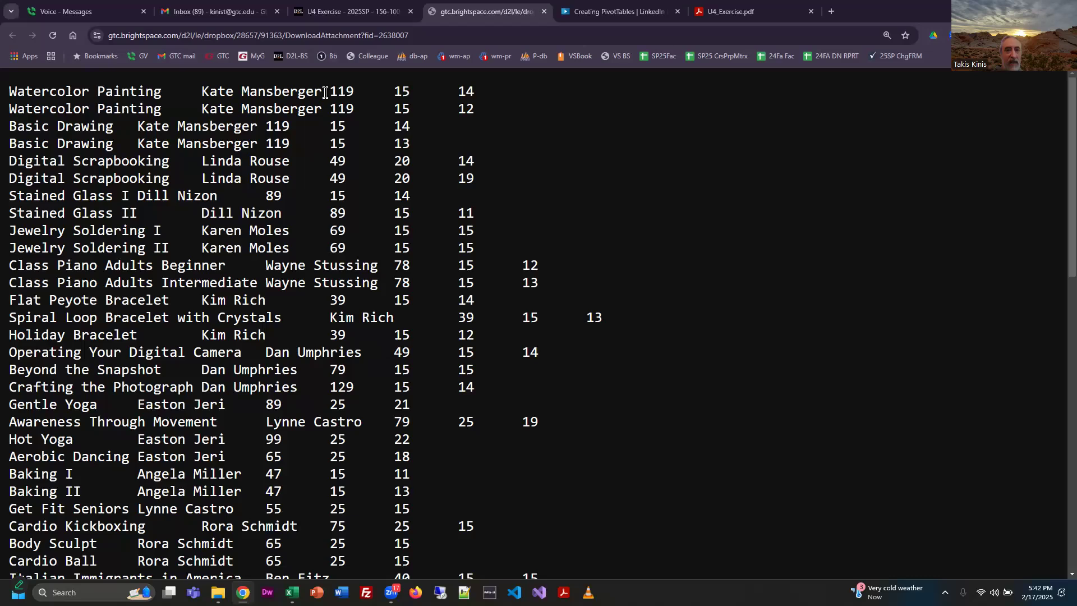
pyautogui.doubleClick(360, 92)
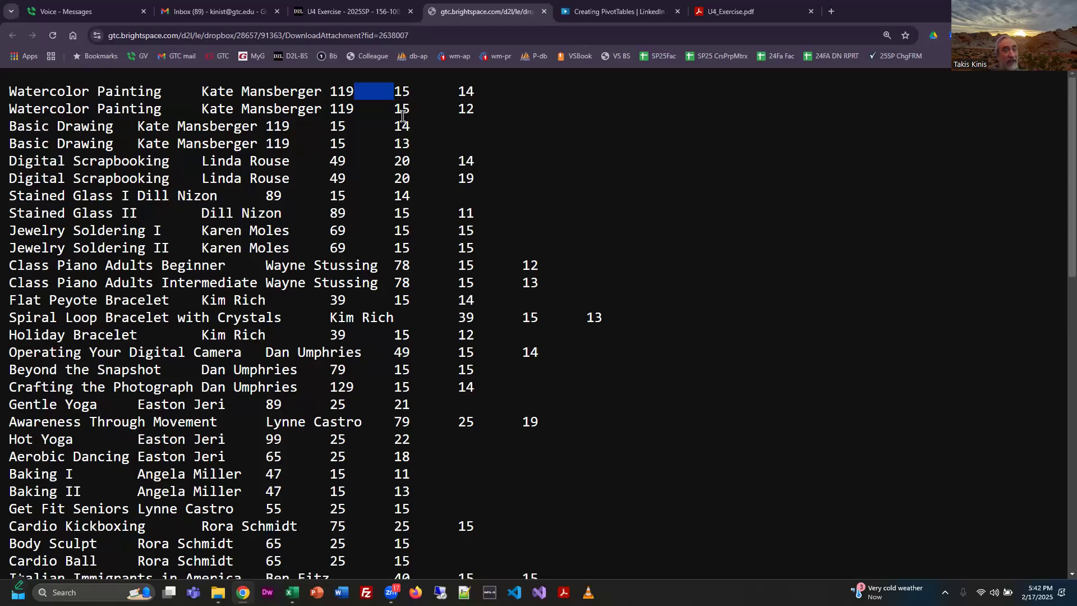
# Look through all the course records in U4_Text.txt down to Water Aerobics, then highlight the records from Watercolor Painting to Cardio Kickboxing.
pyautogui.click(461, 94)
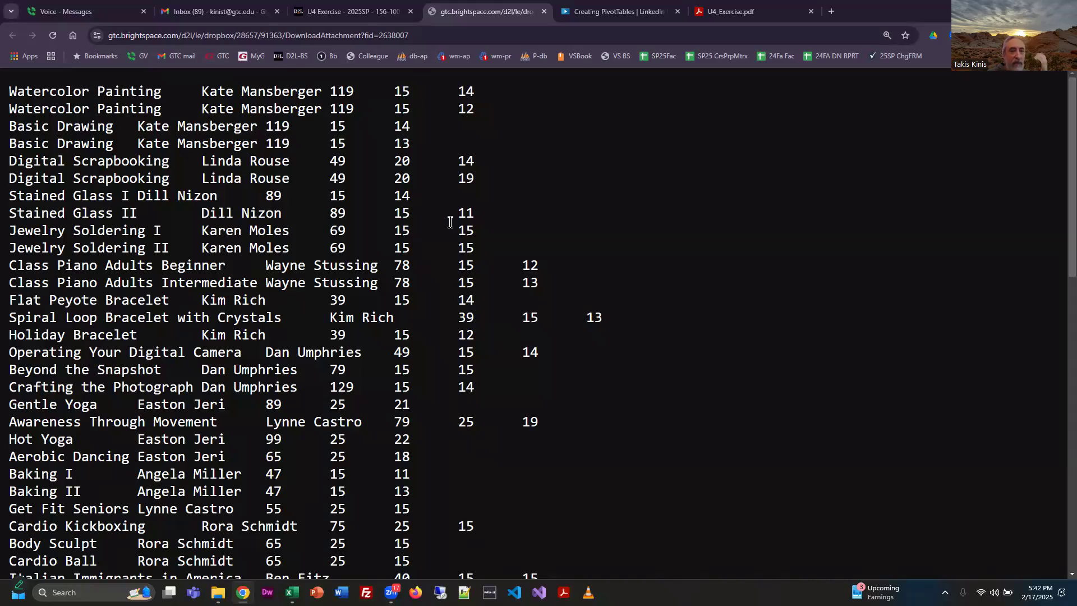
pyautogui.scroll(-4, 661, 312)
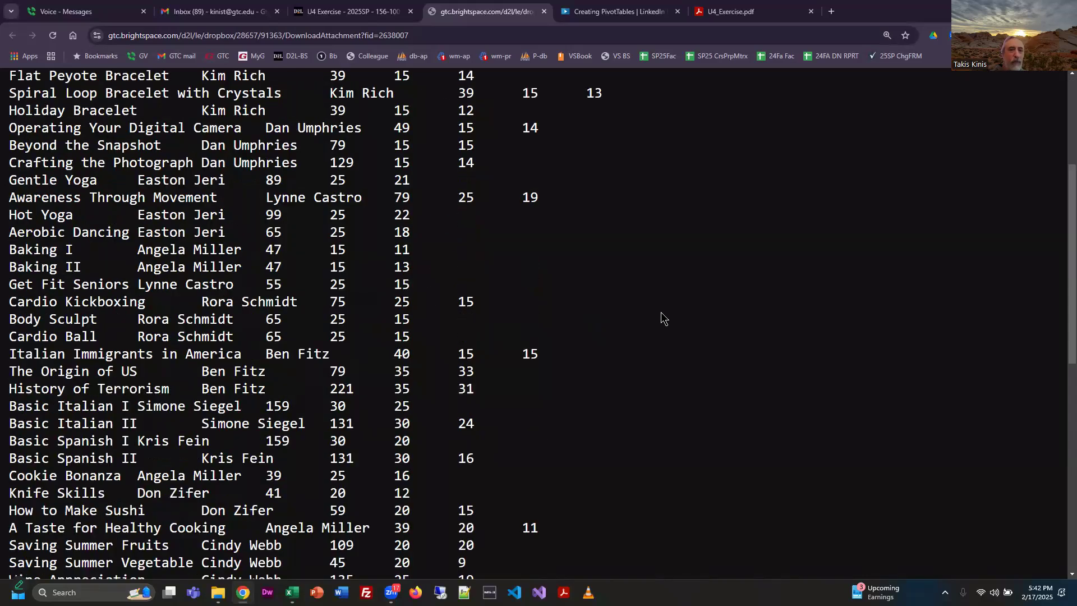
pyautogui.scroll(-4, 661, 319)
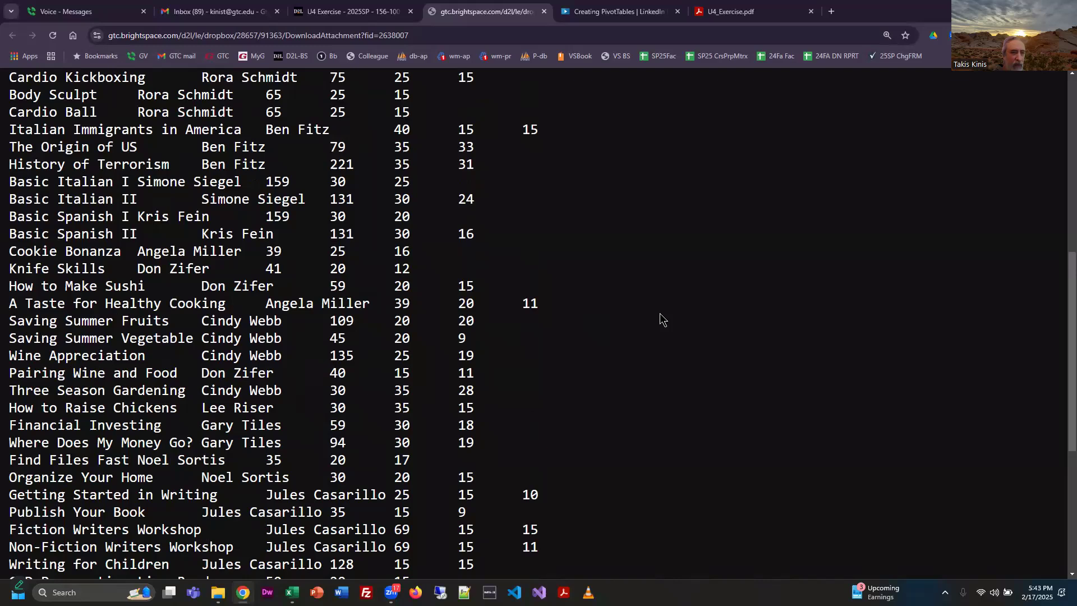
pyautogui.scroll(-5, 660, 315)
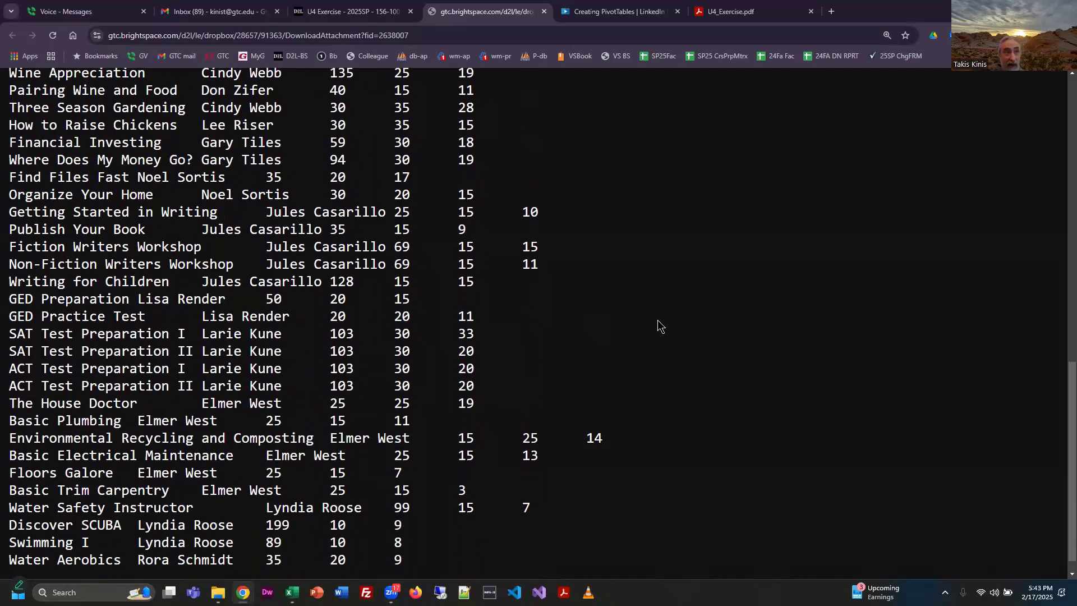
pyautogui.scroll(-1, 660, 325)
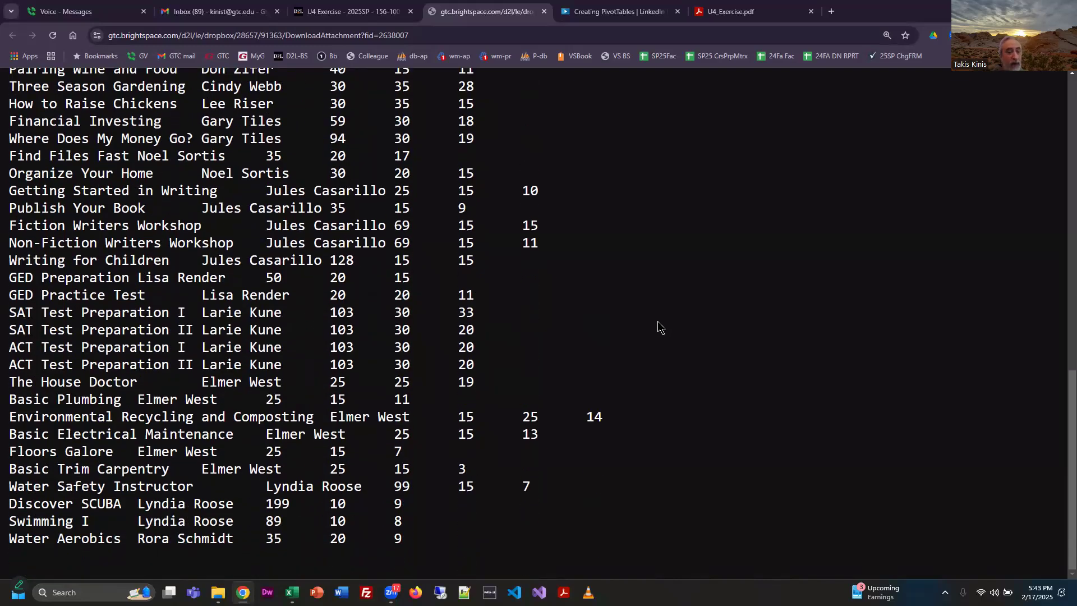
pyautogui.scroll(13, 658, 322)
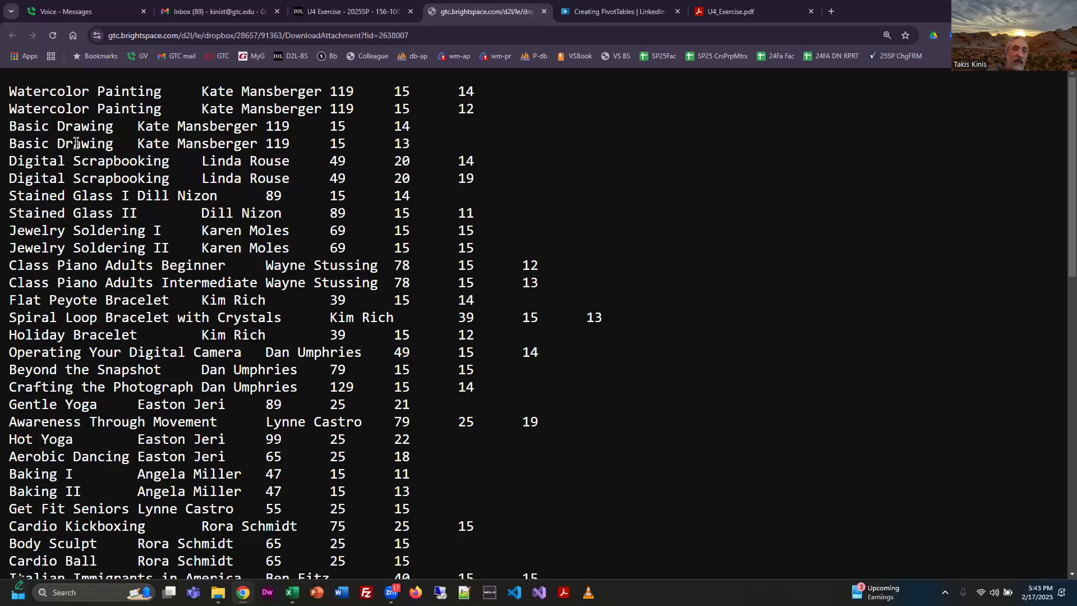
pyautogui.moveTo(19, 92); pyautogui.dragTo(588, 527)
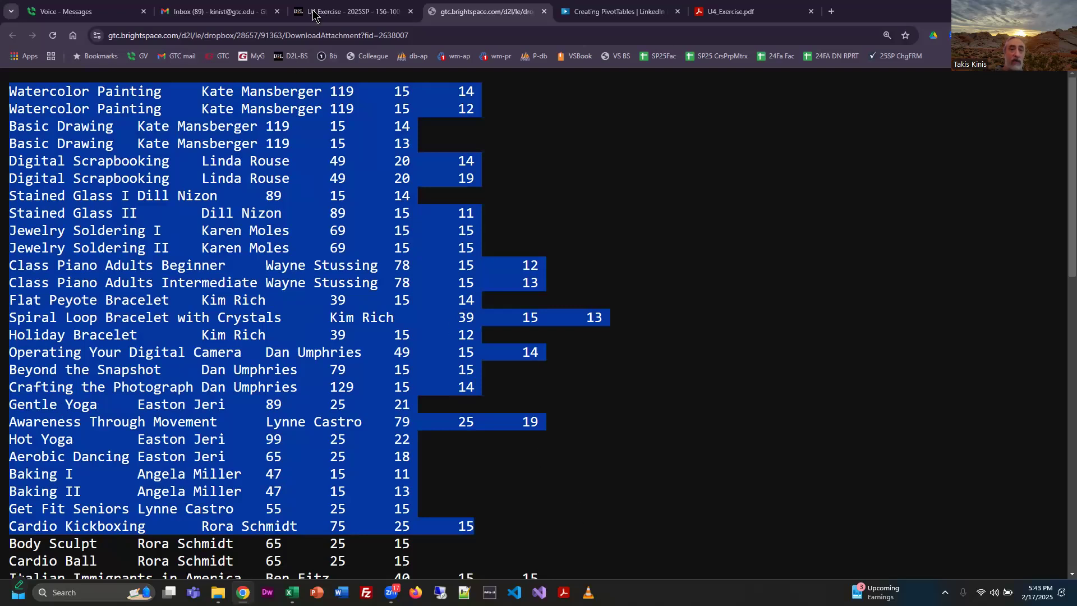
# Switch to the U4_Classes (2) workbook in Excel and examine the data import sources and the text file offered for a Text/CSV import.
pyautogui.hotkey('alt', 'Tab')
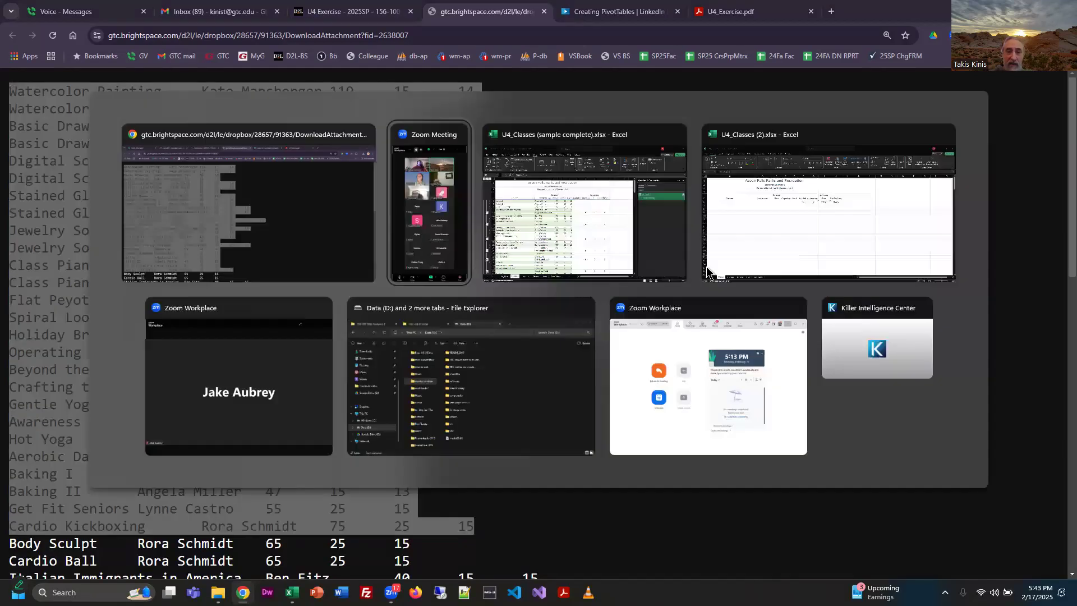
pyautogui.hotkey('alt', 'Tab')
pyautogui.hotkey('alt', 'Tab')
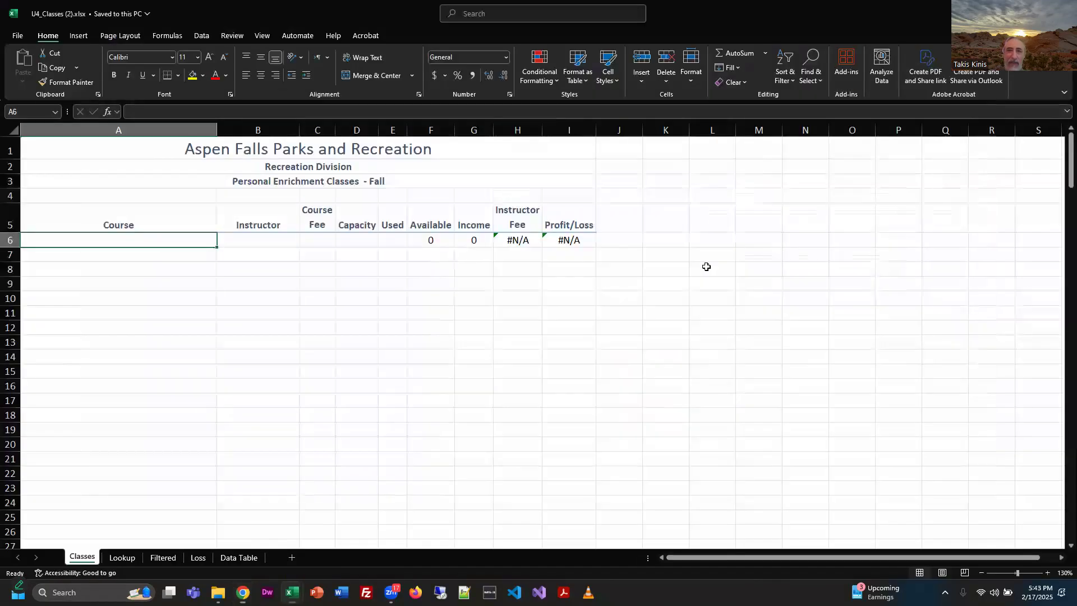
pyautogui.click(201, 36)
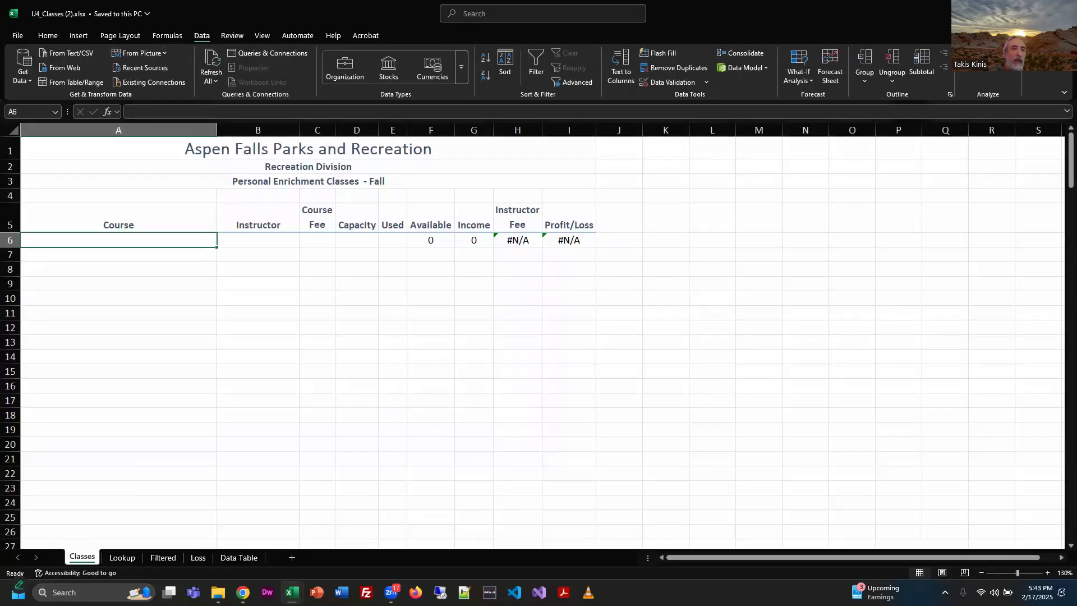
pyautogui.click(23, 81)
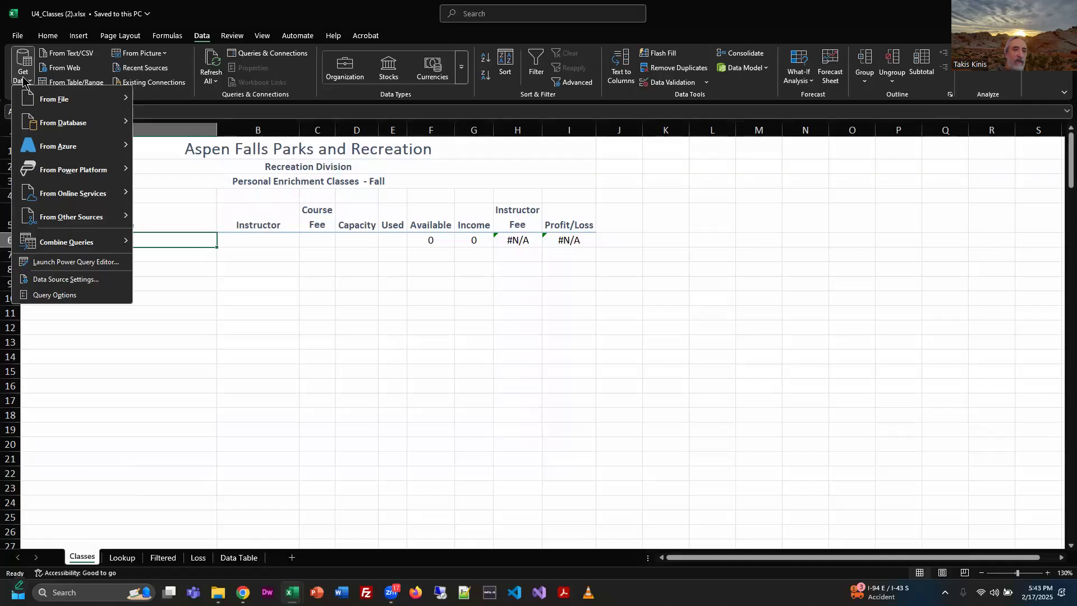
pyautogui.click(406, 299)
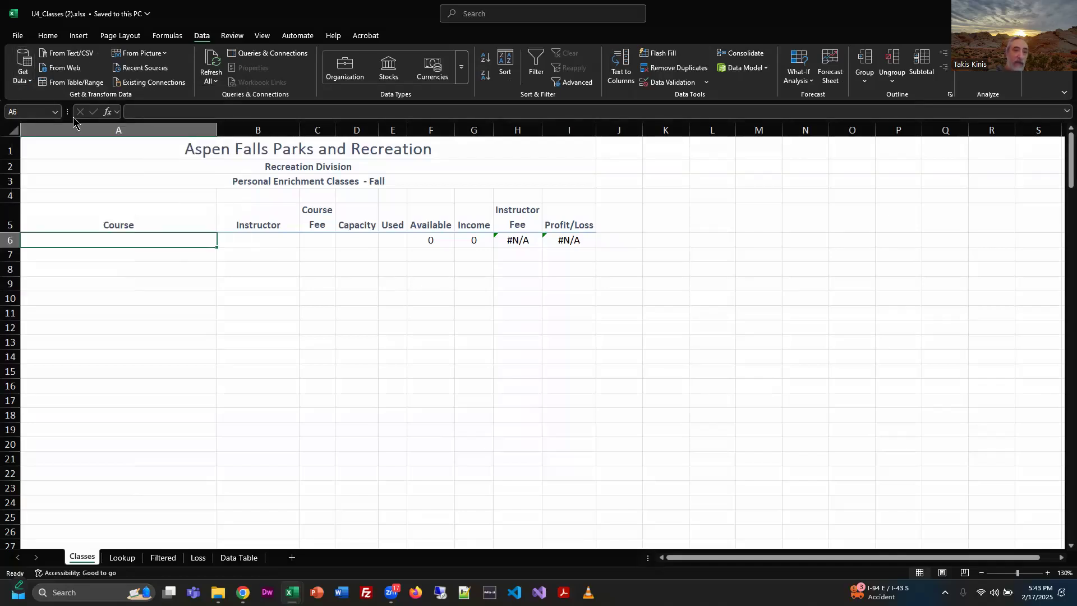
pyautogui.click(84, 57)
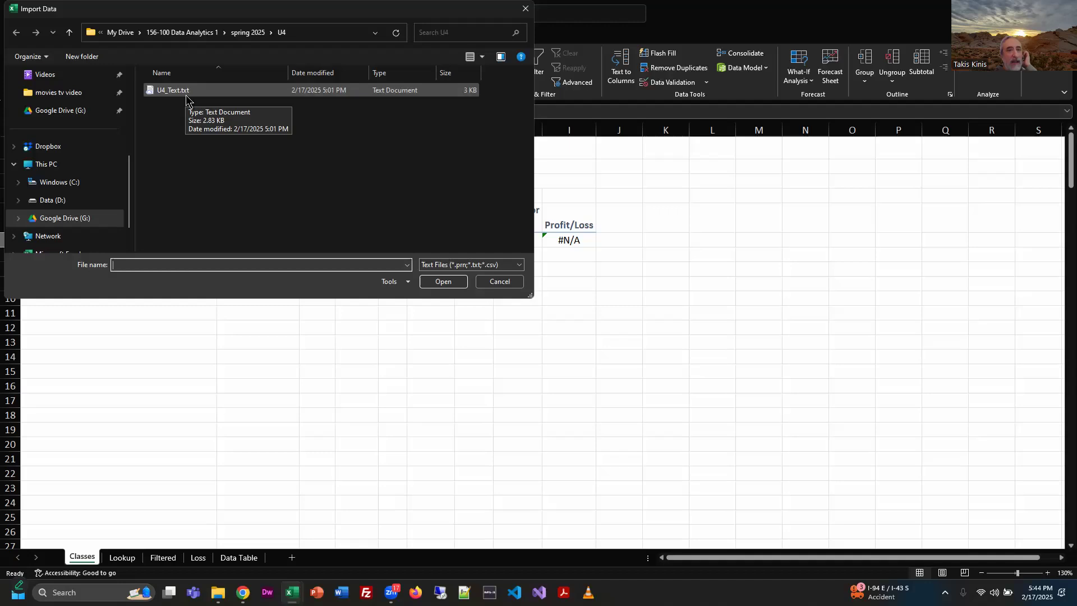
pyautogui.click(499, 281)
# Go back to Chrome and show the downloaded U4_Text.txt in its folder from the recent download history.
pyautogui.click(1012, 12)
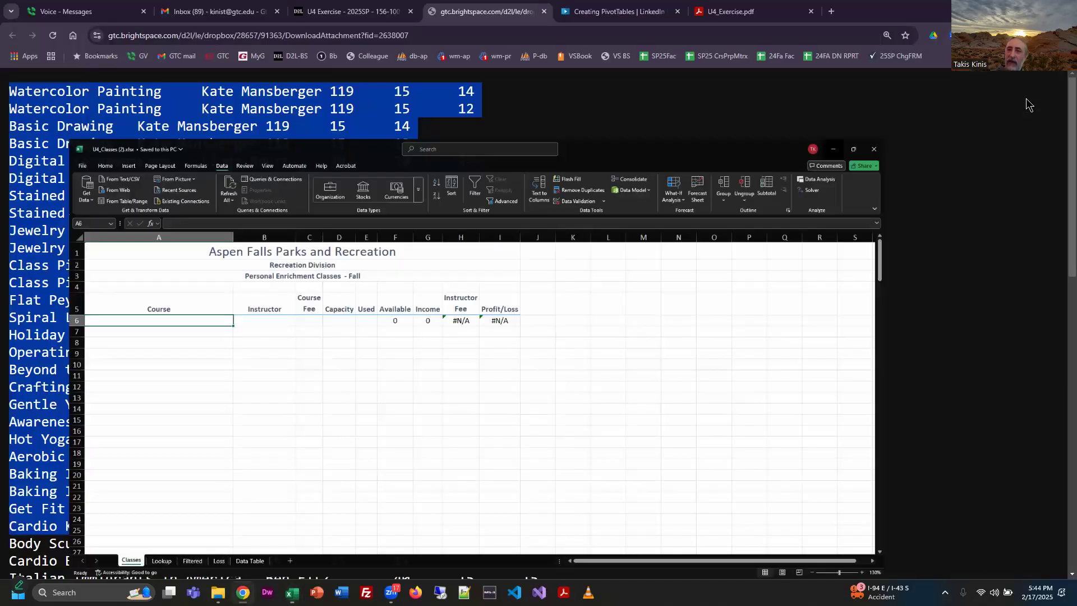
pyautogui.click(1021, 35)
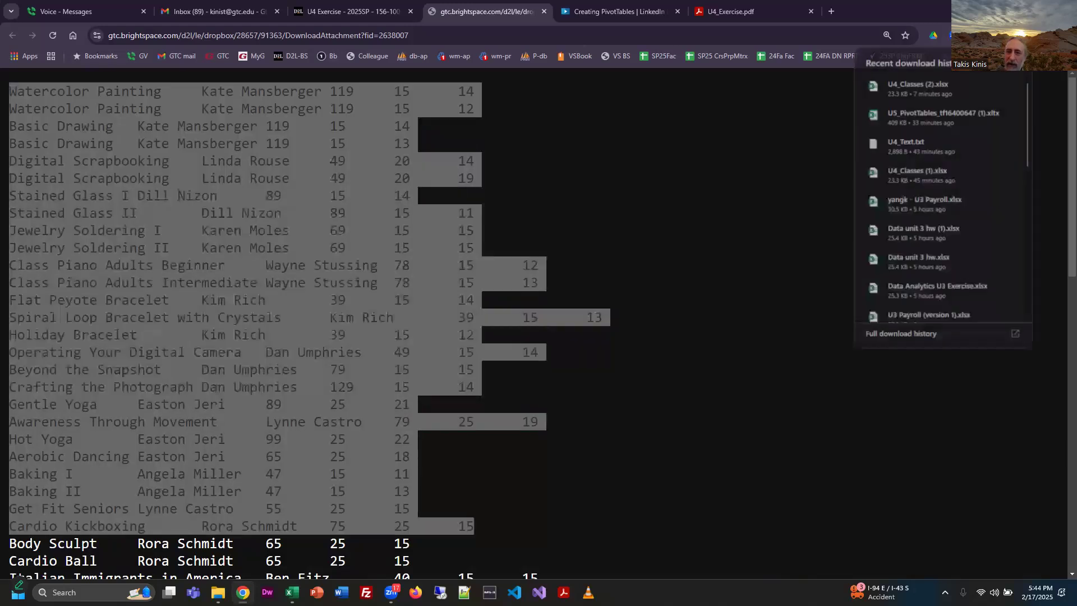
pyautogui.moveTo(919, 147)
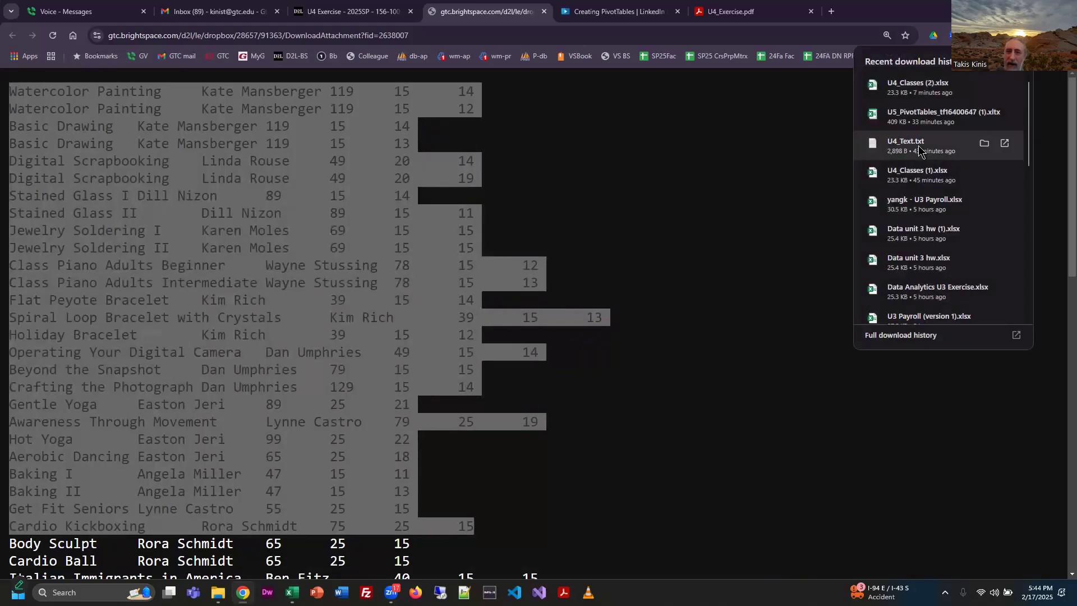
pyautogui.click(986, 147)
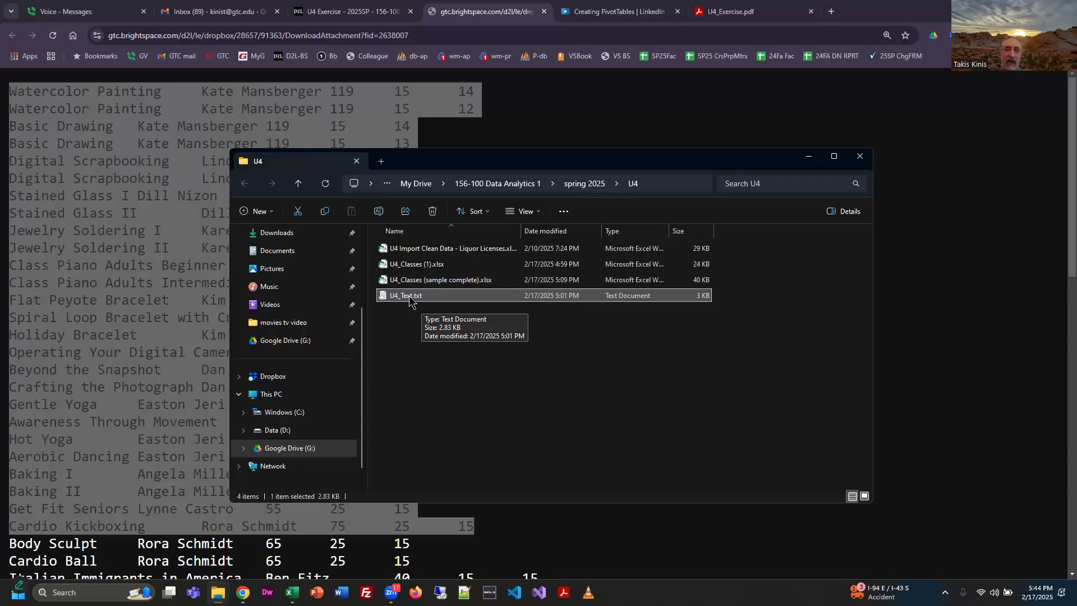
# Open U4_Text.txt from the U4 folder in Notepad and widen its window.
pyautogui.rightClick(410, 299)
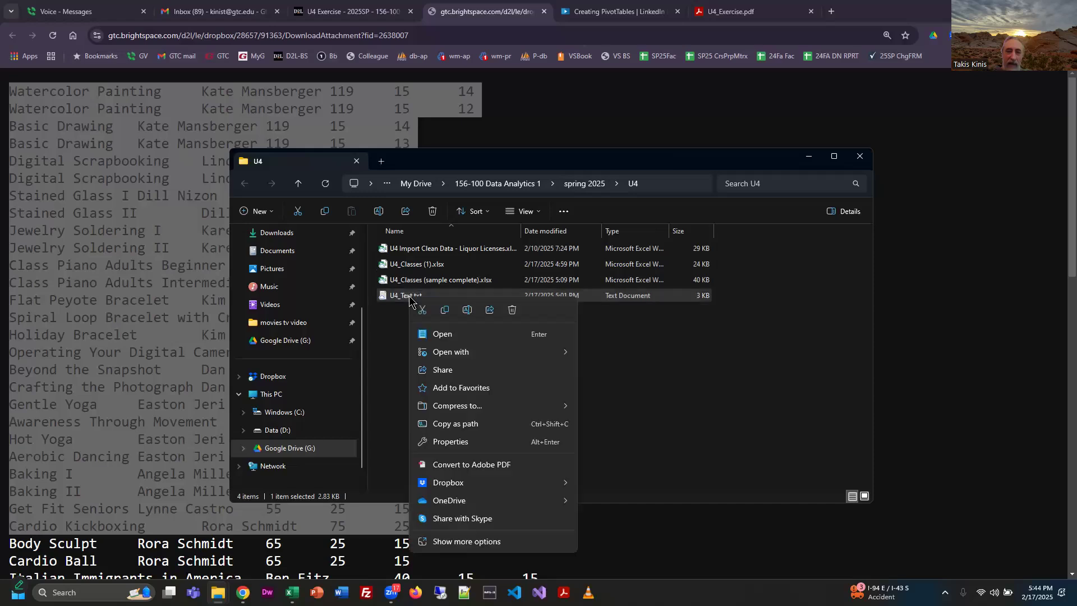
pyautogui.click(400, 299)
pyautogui.doubleClick(403, 300)
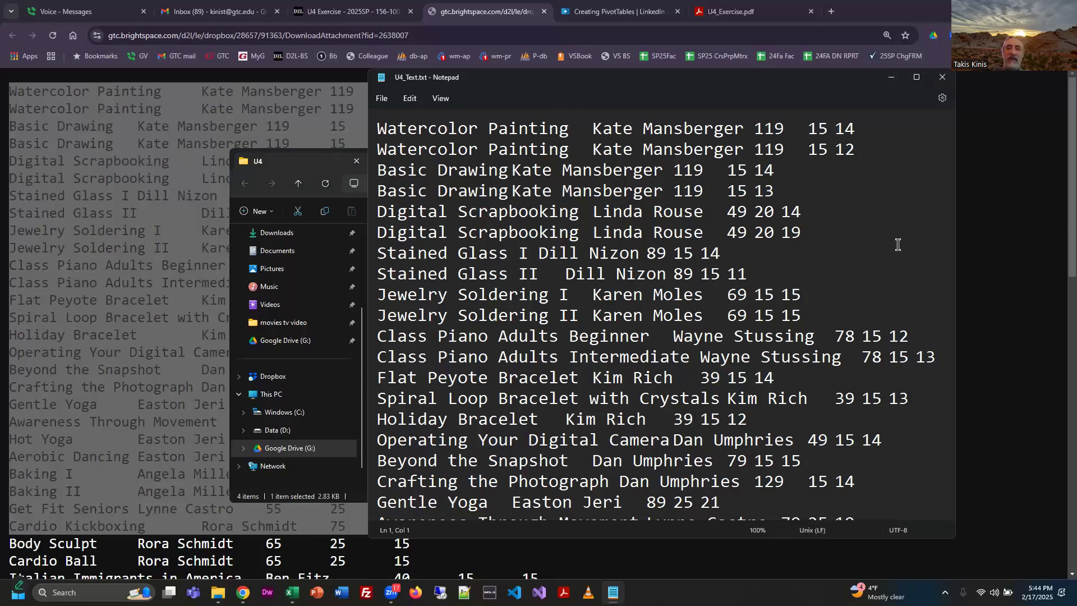
pyautogui.moveTo(958, 264); pyautogui.dragTo(1048, 274)
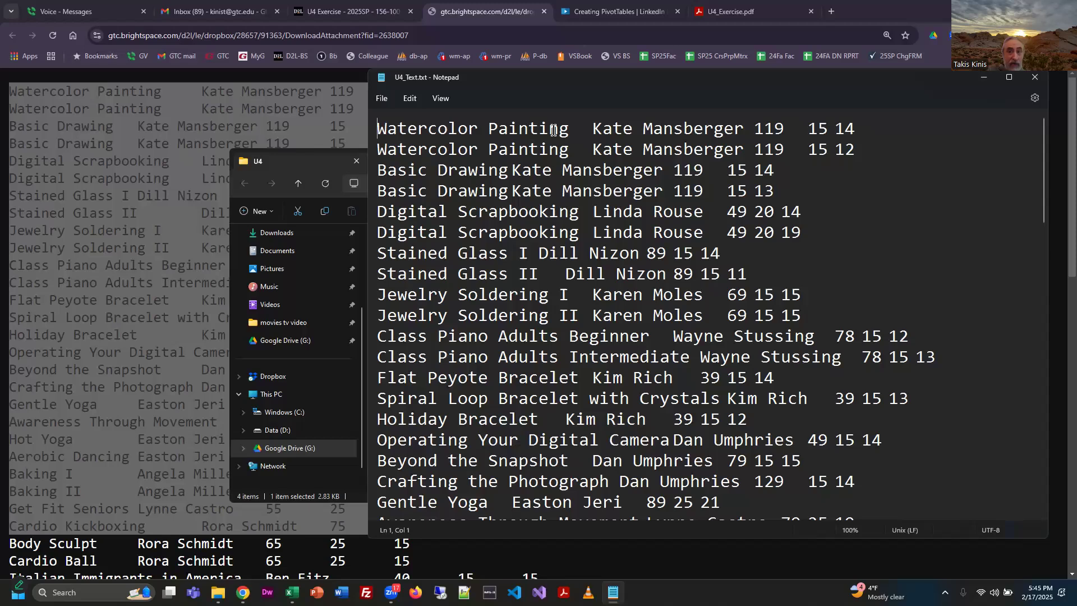
# Examine the separators between the fields of the first Watercolor Painting record by moving the text cursor through the line in Notepad.
pyautogui.press('Right')
pyautogui.press('Right')
pyautogui.press('Right')
pyautogui.press('Right')
pyautogui.press('Right')
pyautogui.press('Right')
pyautogui.press('Right')
pyautogui.press('Right')
pyautogui.press('Right')
pyautogui.press('Right')
pyautogui.press('Right')
pyautogui.press('Right')
pyautogui.press('Right')
pyautogui.press('Right')
pyautogui.press('Right')
pyautogui.press('Right')
pyautogui.press('Right')
pyautogui.press('Right')
pyautogui.press('Right')
pyautogui.press('Right')
pyautogui.press('Right')
pyautogui.press('Right')
pyautogui.press('Right')
pyautogui.press('Right')
pyautogui.press('Right')
pyautogui.press('Right')
pyautogui.press('Right')
pyautogui.press('Right')
pyautogui.press('Right')
pyautogui.press('Right')
pyautogui.press('Right')
pyautogui.press('Right')
pyautogui.press('Right')
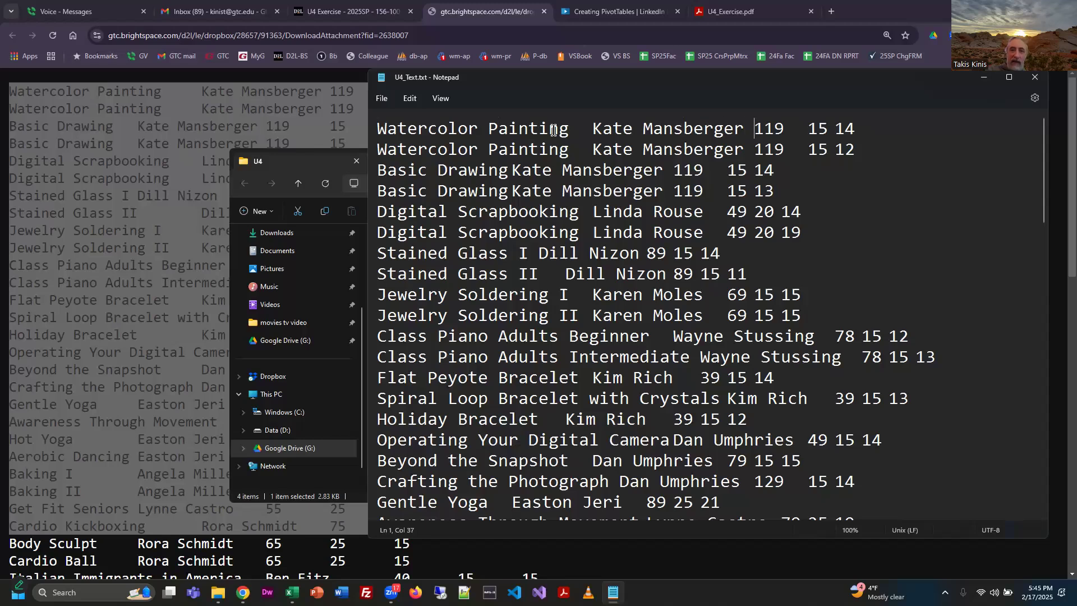
pyautogui.press('Right')
pyautogui.press('Right')
pyautogui.press('Right')
pyautogui.press('Right')
pyautogui.press('Right')
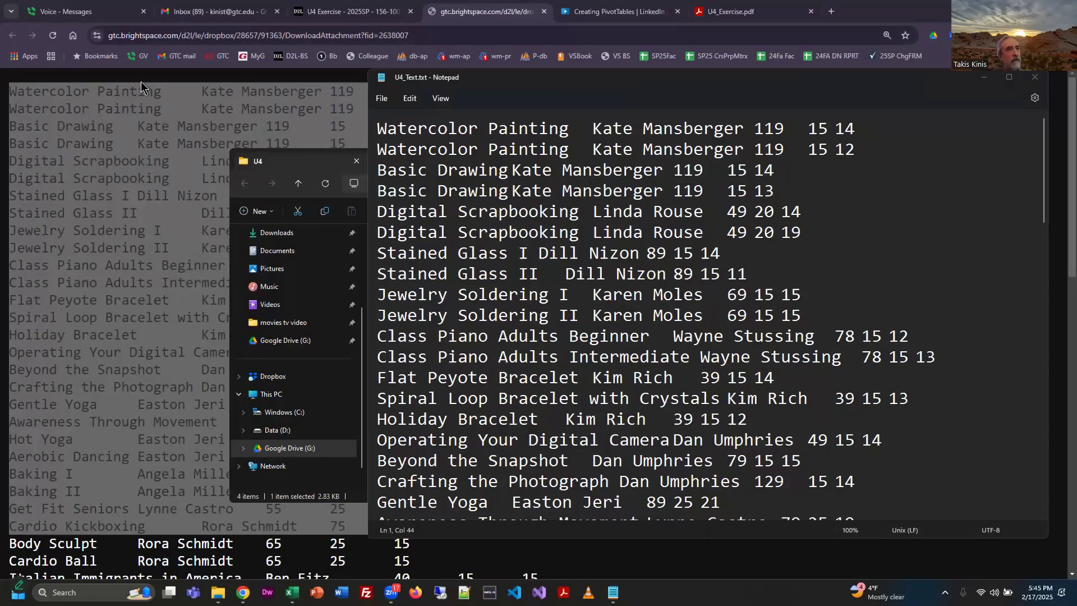
# Return to the U4 Exercise page in Chrome, reset its zoom, and try to save a copy of the U4_Text.txt attachment.
pyautogui.click(329, 13)
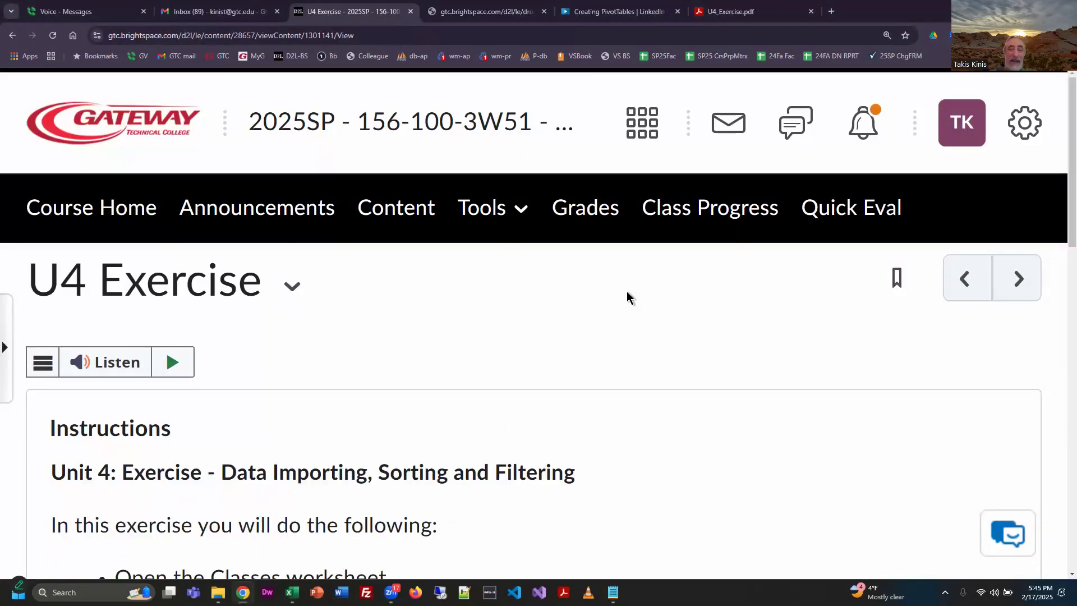
pyautogui.hotkey('ctrl', '0')
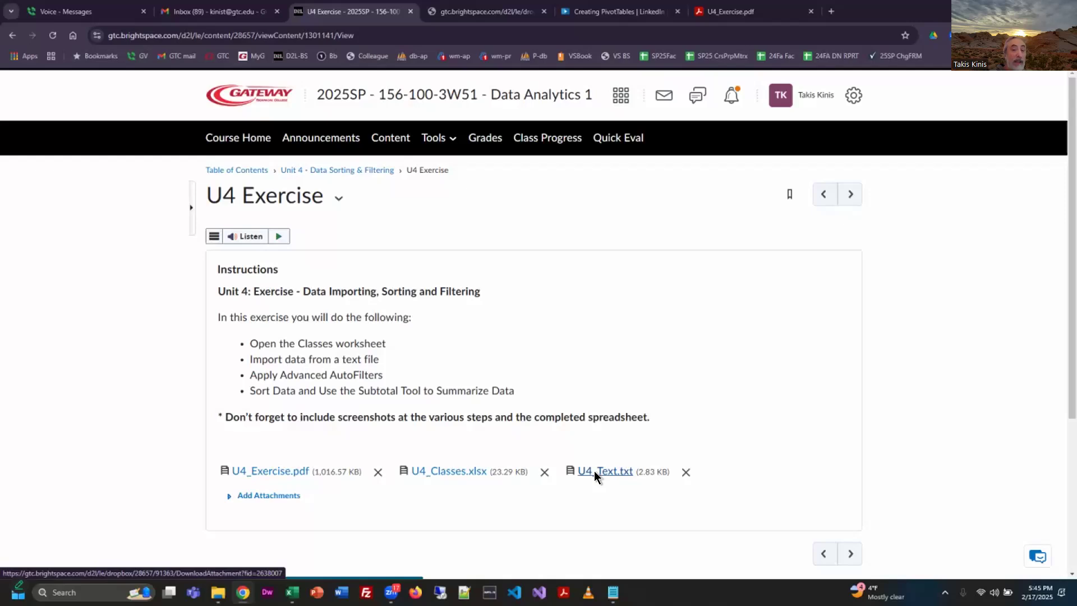
pyautogui.rightClick(594, 477)
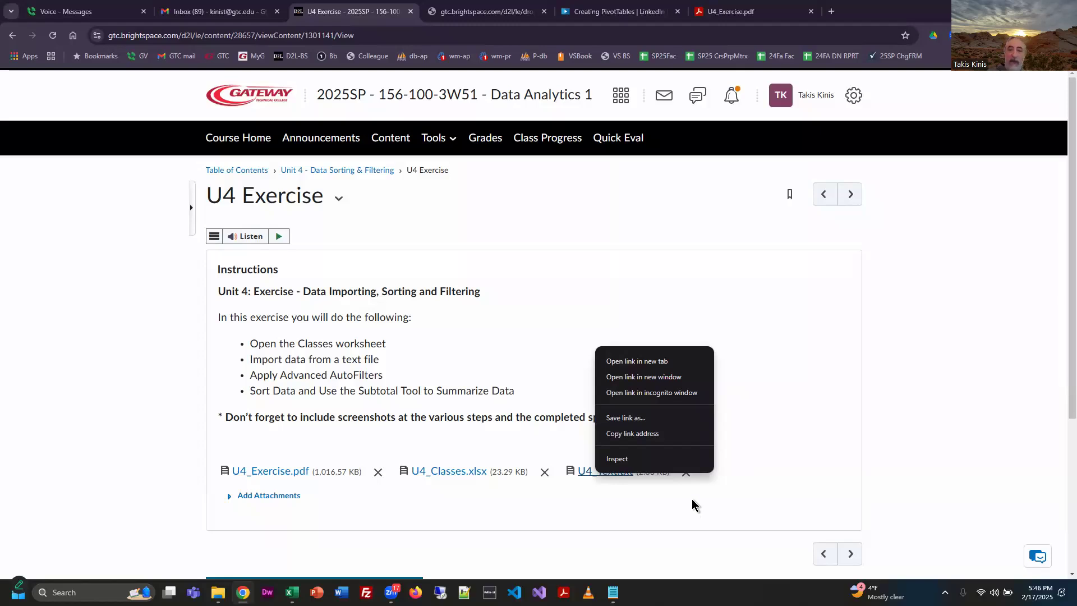
pyautogui.click(634, 419)
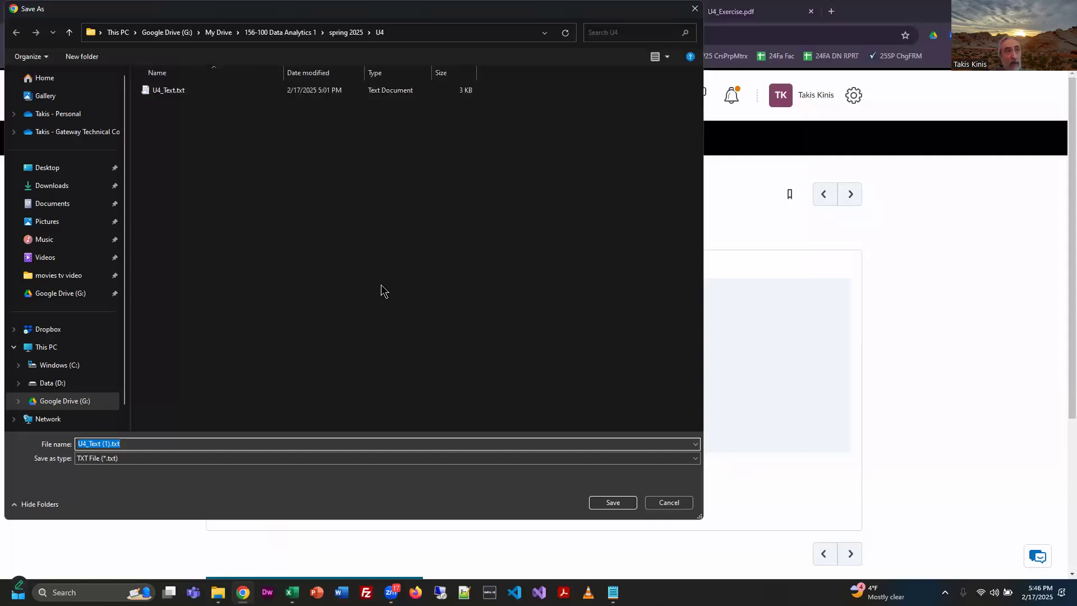
pyautogui.click(668, 503)
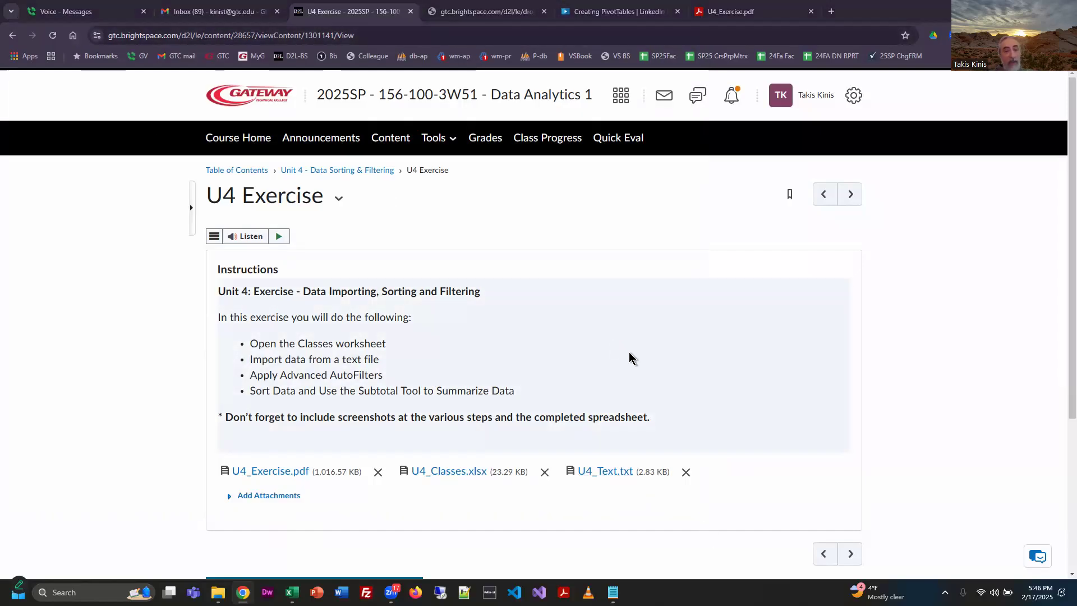
# Switch to the U4_Classes (2) workbook in Excel and open U4_Text.txt from the U4 folder for a Text/CSV import.
pyautogui.hotkey('alt', 'Tab')
pyautogui.press('Tab')
pyautogui.press('Tab')
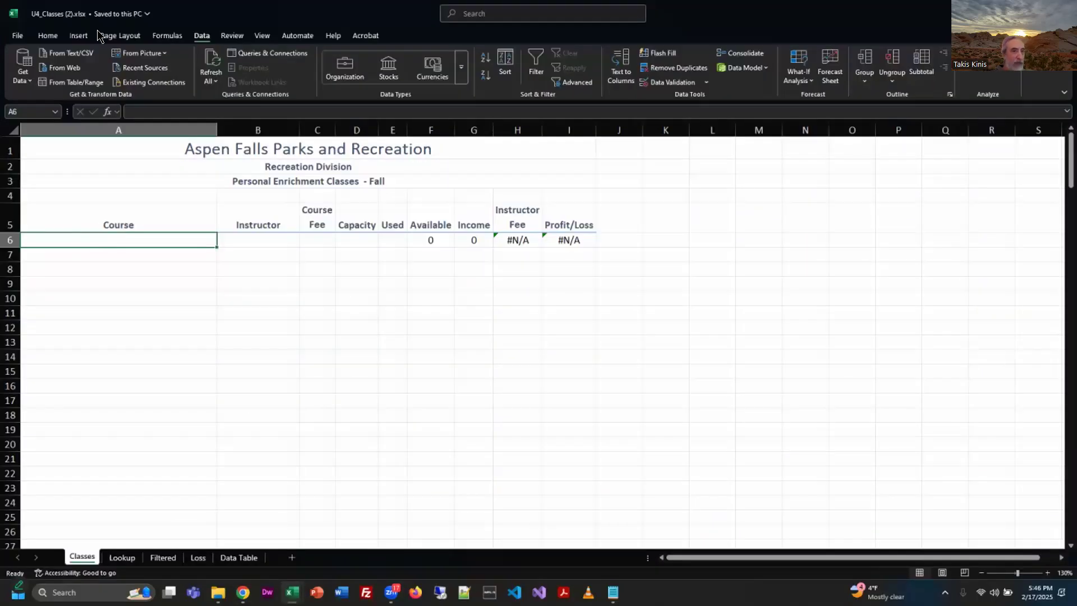
pyautogui.click(79, 53)
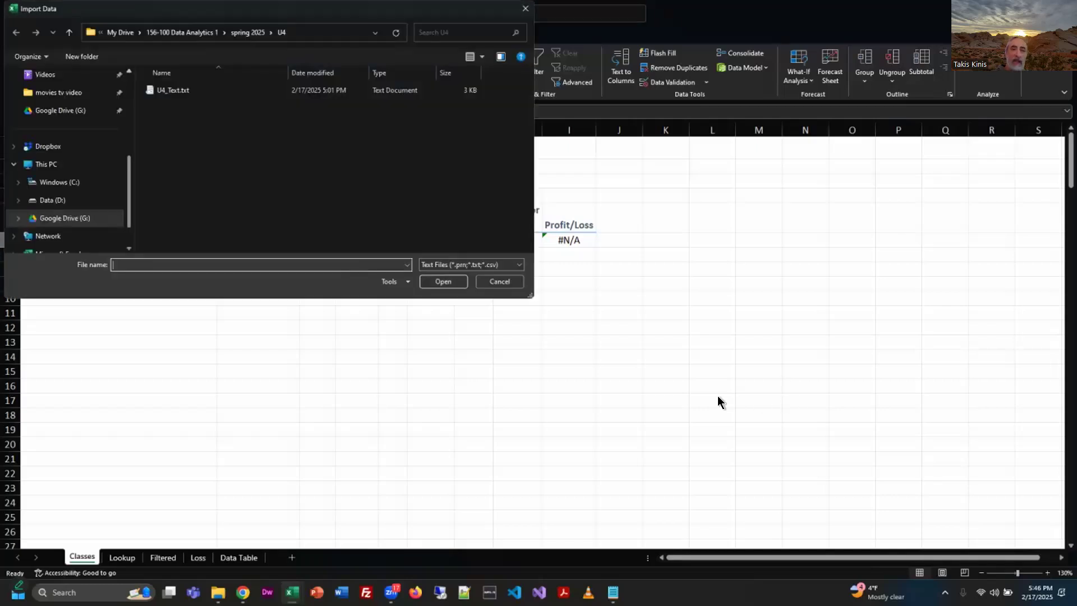
pyautogui.click(174, 92)
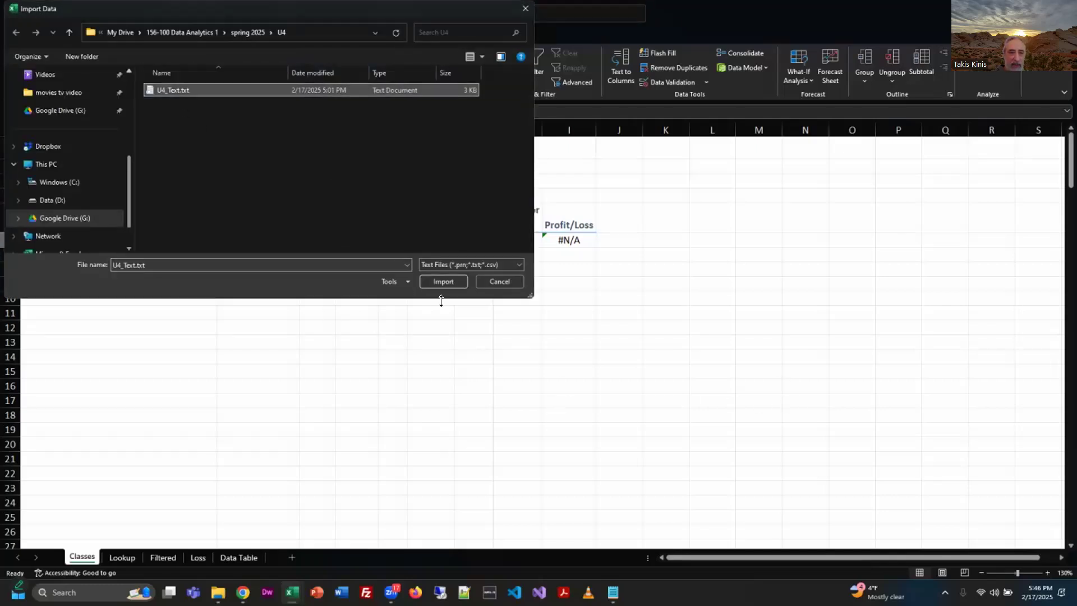
pyautogui.click(443, 282)
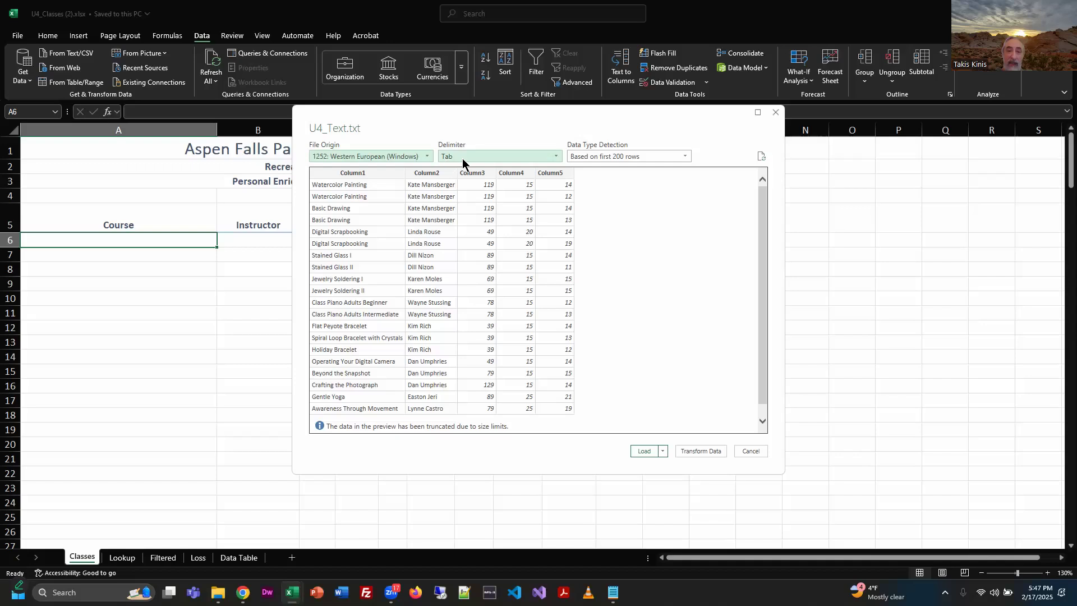
# Review the delimiter choices, keep Tab, load the U4_Text.txt data into a new worksheet, and select cell A2.
pyautogui.click(556, 157)
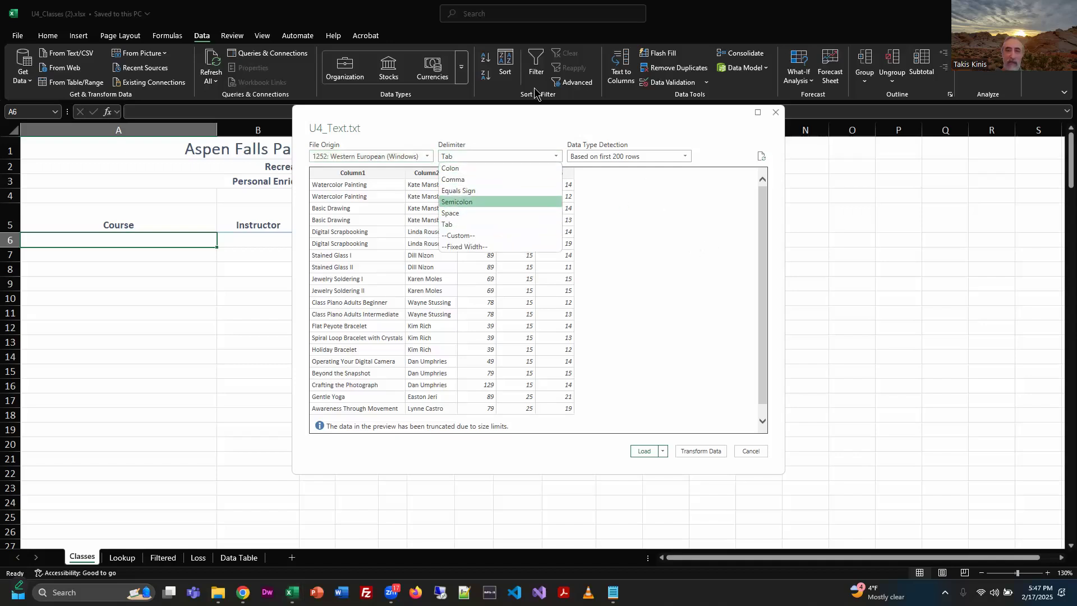
pyautogui.click(548, 112)
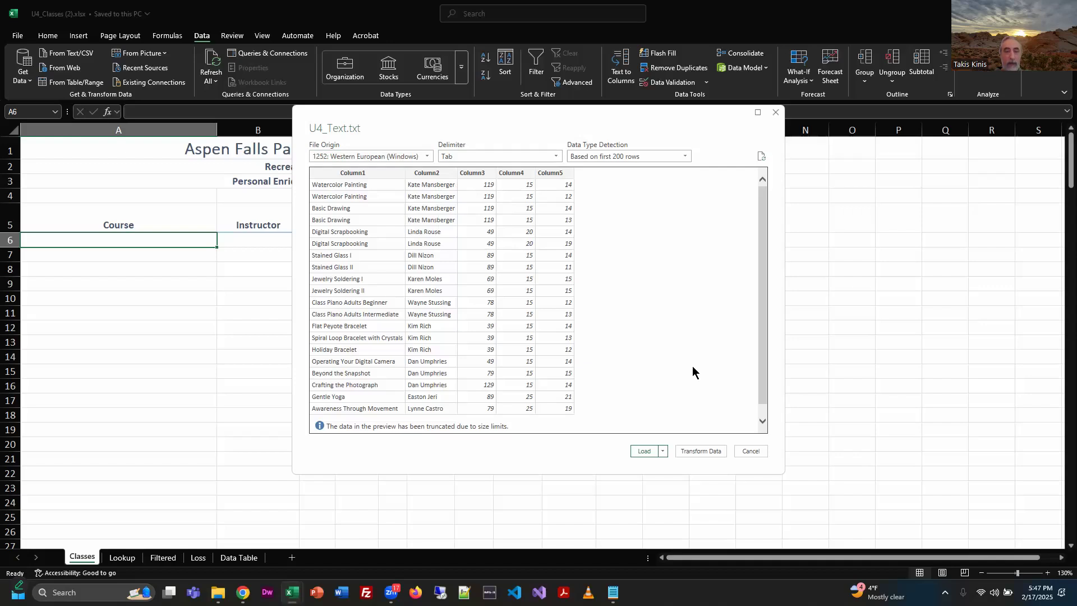
pyautogui.click(643, 452)
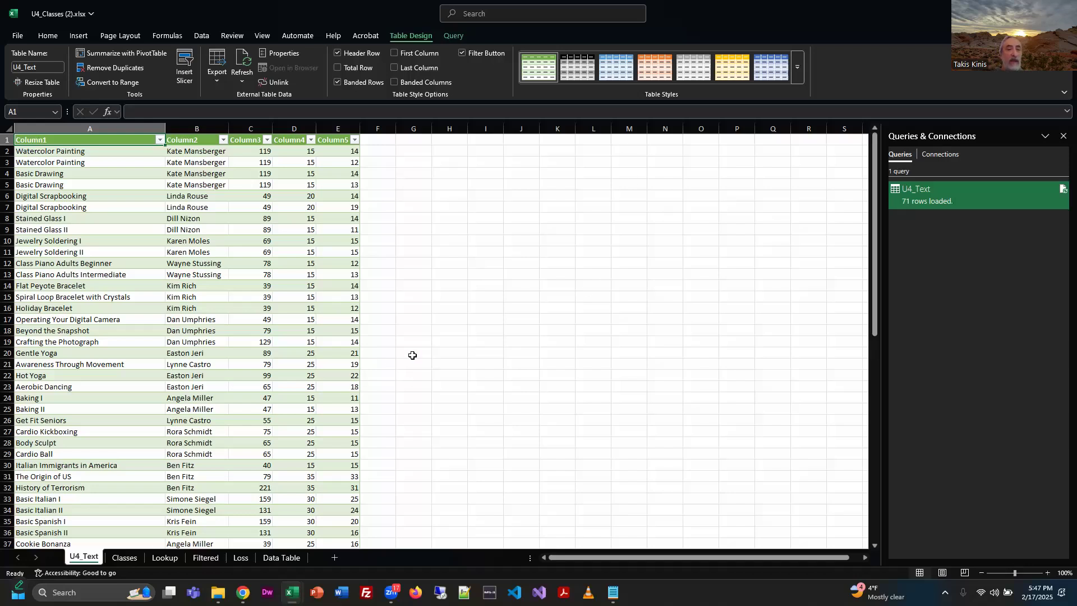
pyautogui.click(78, 152)
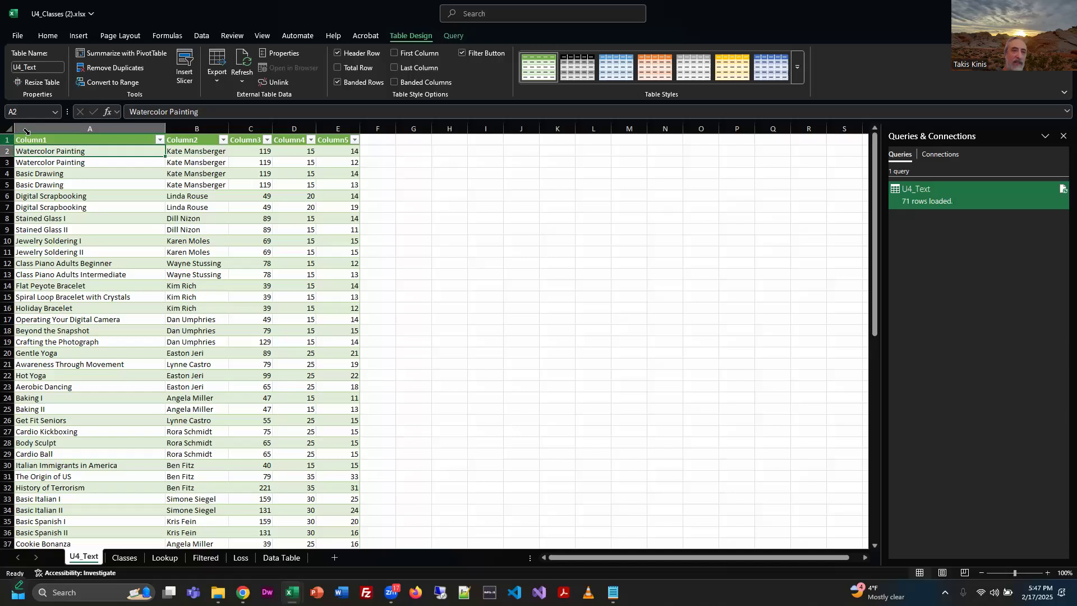
pyautogui.click(7, 129)
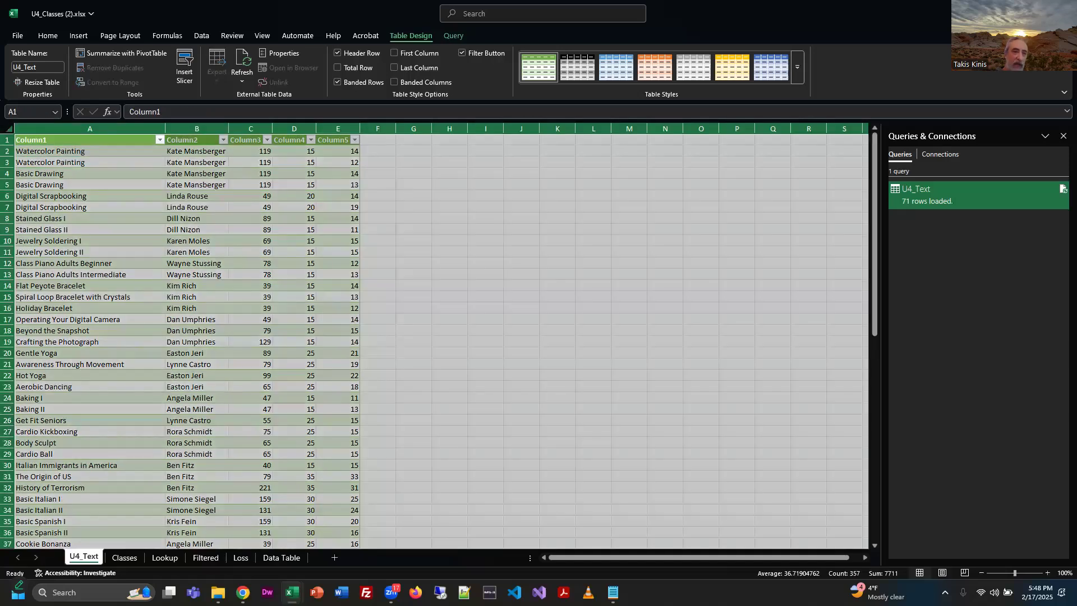
pyautogui.click(19, 149)
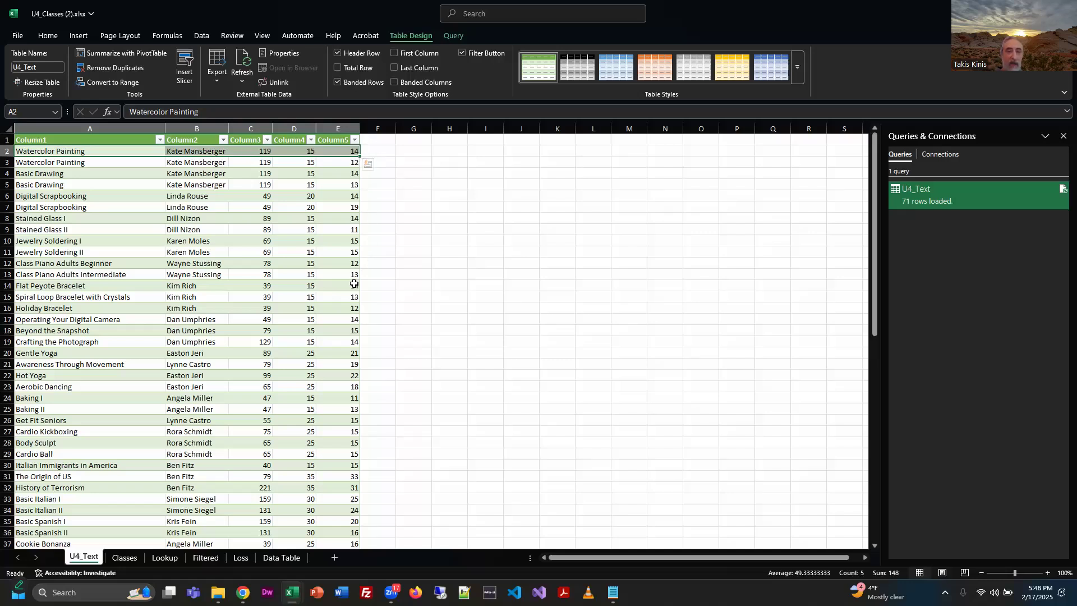
pyautogui.scroll(-3, 354, 284)
pyautogui.scroll(3, 354, 284)
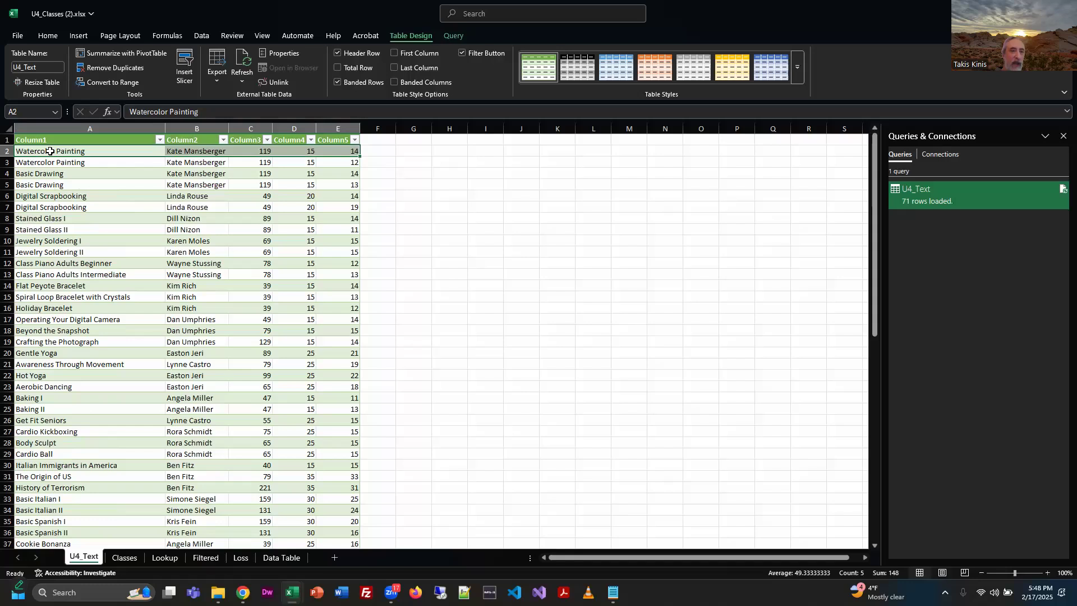
# Copy all the class records on the U4_Text sheet, from A2 through E71, leaving out the header row and the blank last row.
pyautogui.click(50, 151)
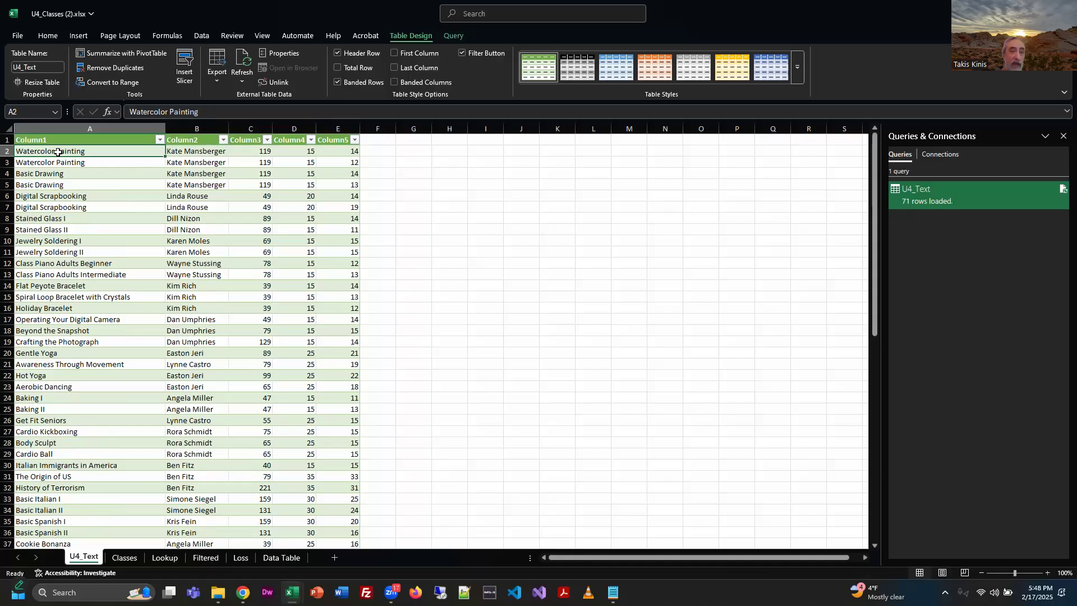
pyautogui.scroll(-7, 292, 364)
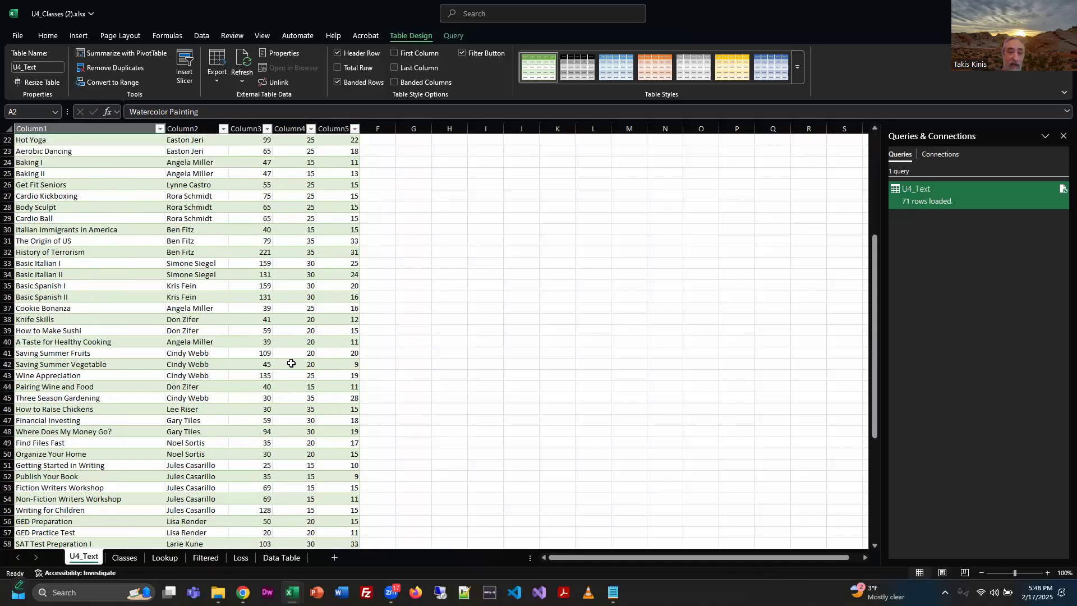
pyautogui.scroll(-9, 291, 363)
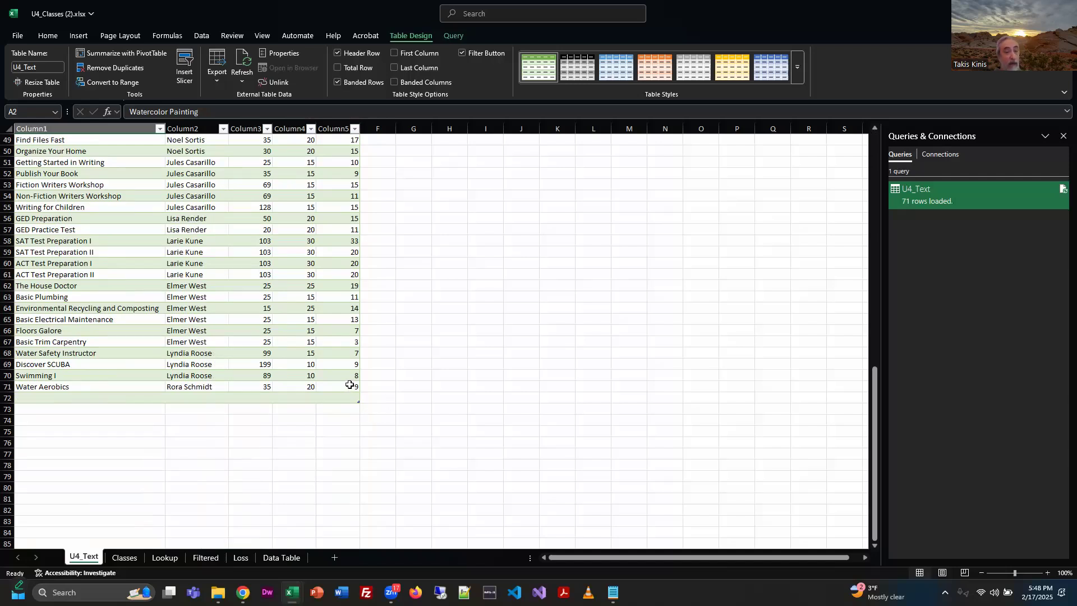
pyautogui.hotkey('ctrl', 'a')
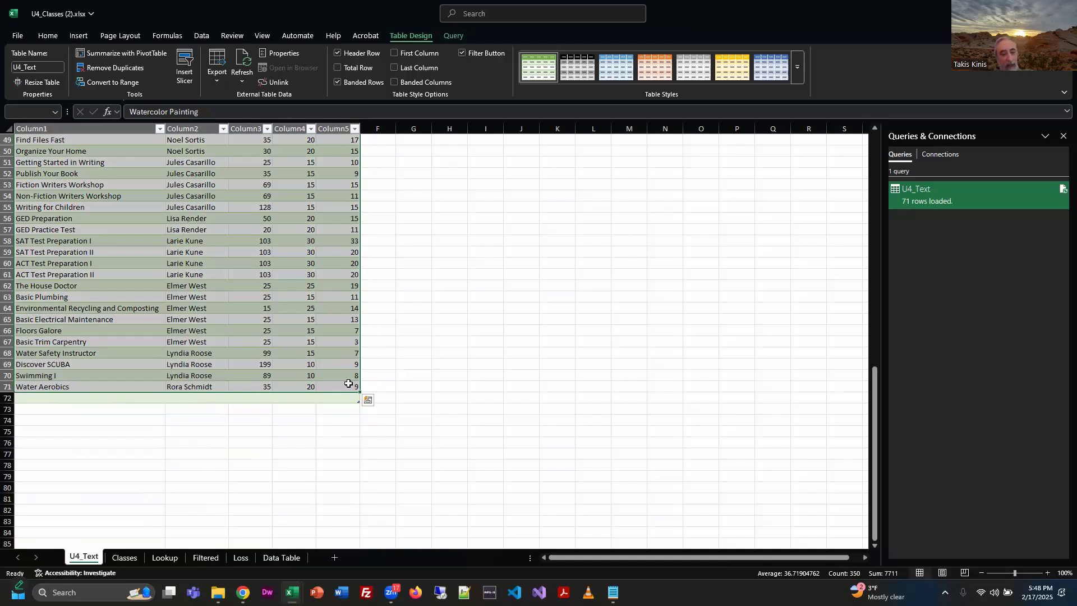
pyautogui.hotkey('ctrl', 'c')
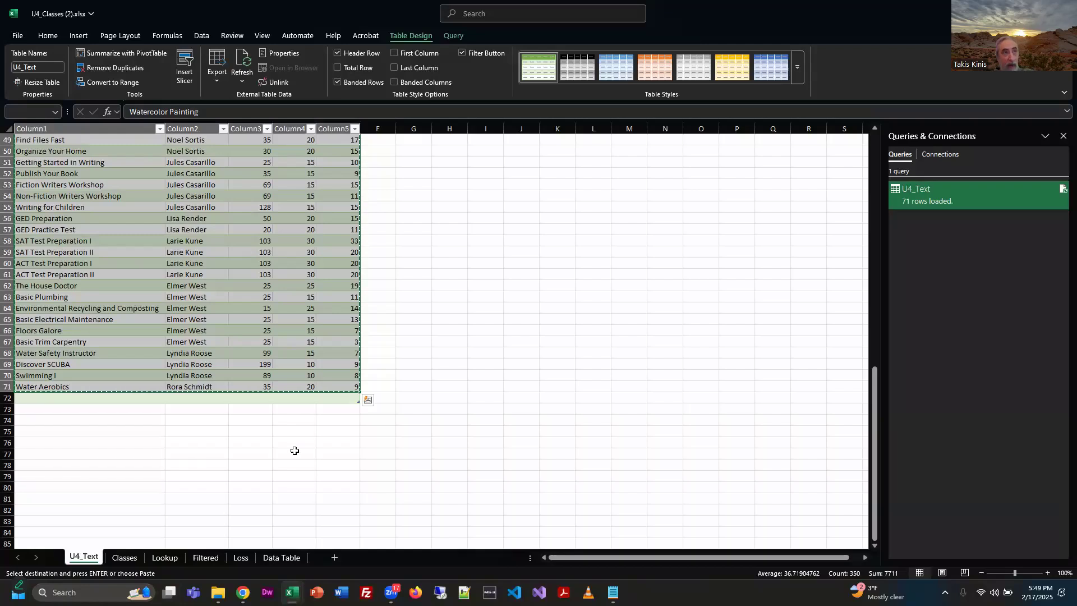
# Paste the copied class records as values only into the Classes sheet starting at cell A6, and check the pasted rows.
pyautogui.click(122, 558)
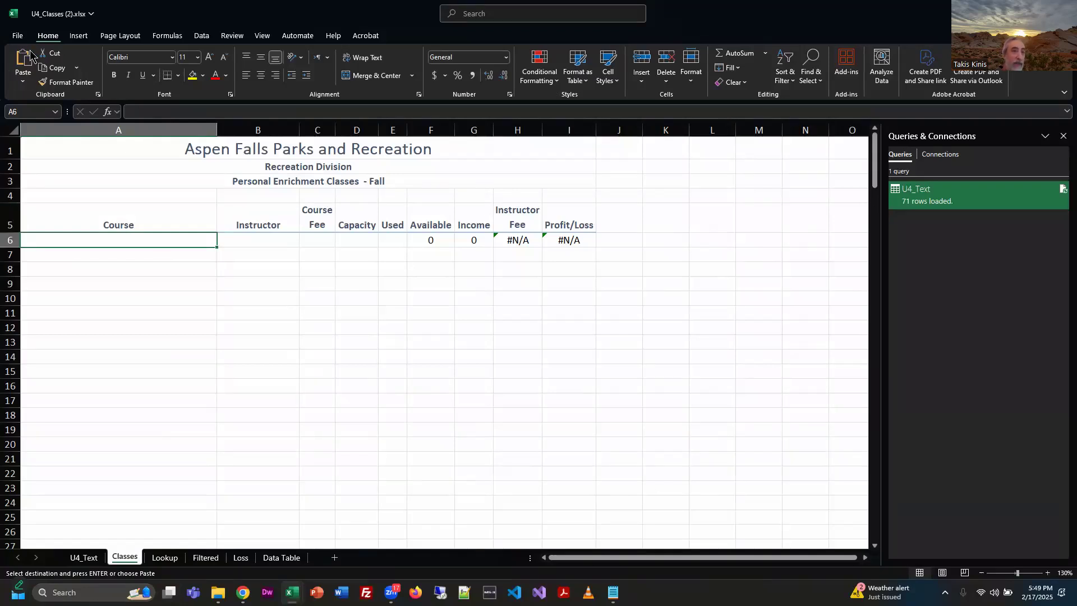
pyautogui.click(23, 83)
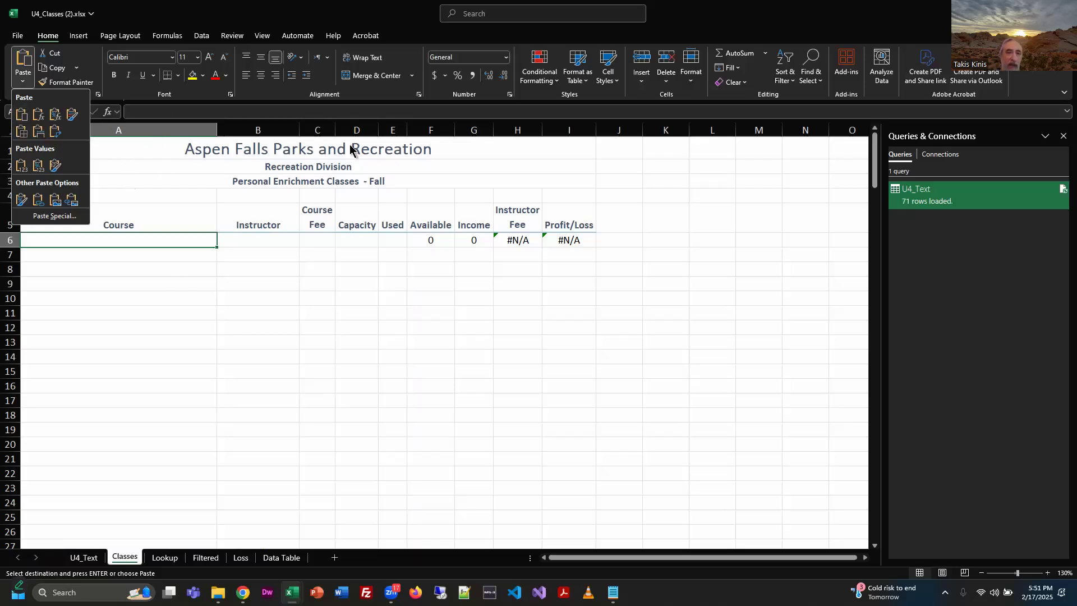
pyautogui.click(368, 5)
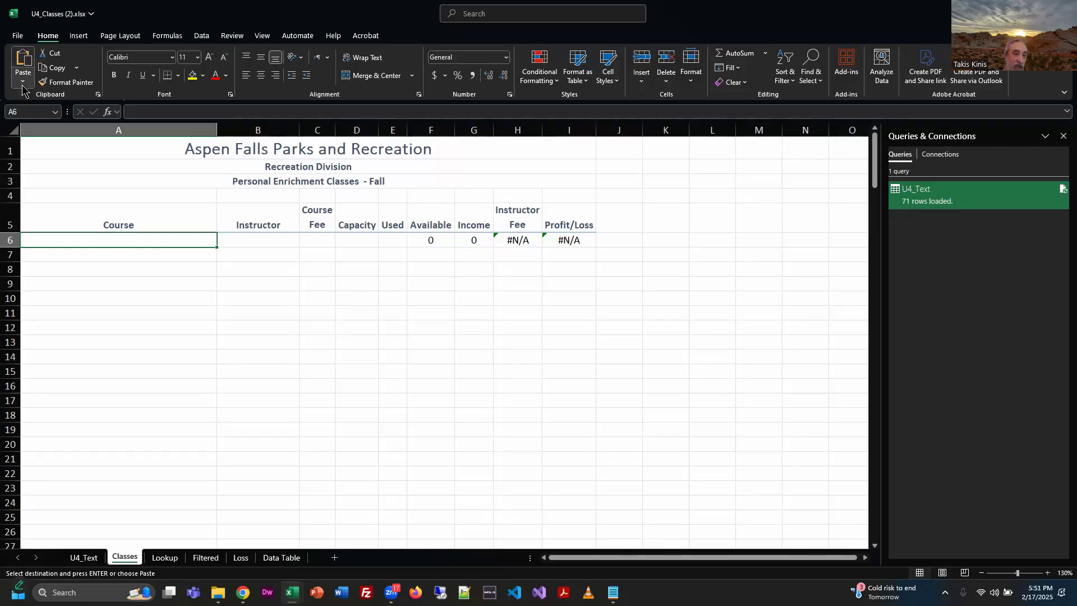
pyautogui.rightClick(132, 245)
pyautogui.click(159, 305)
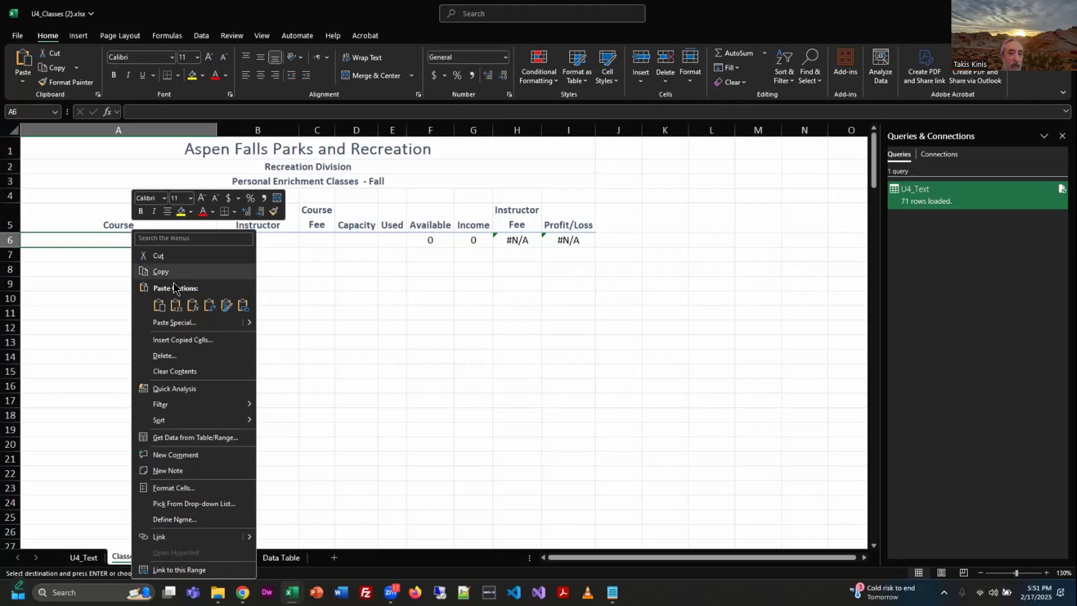
pyautogui.moveTo(249, 325)
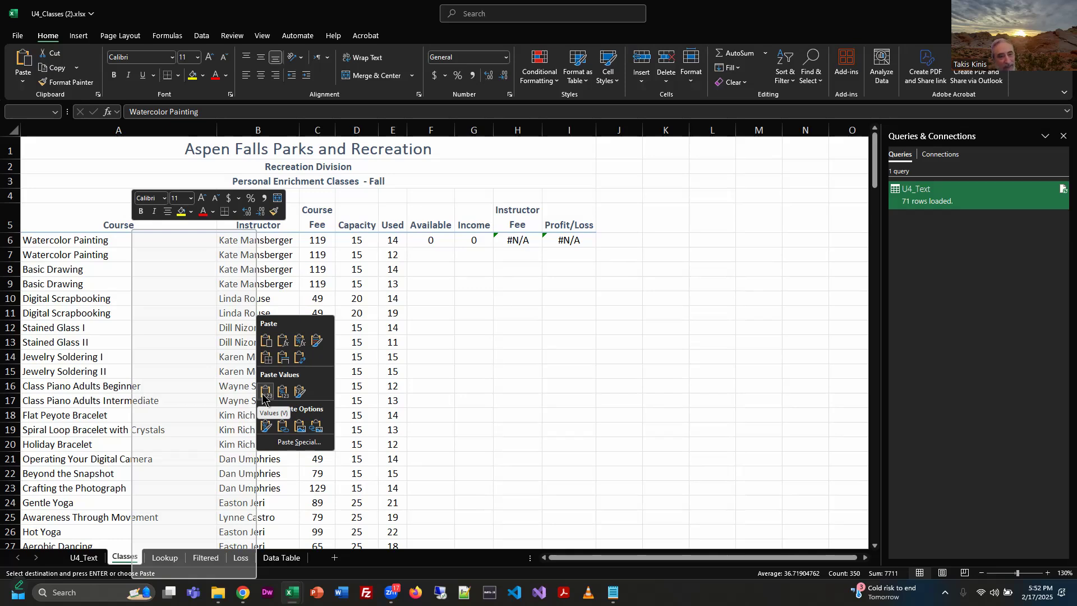
pyautogui.click(265, 391)
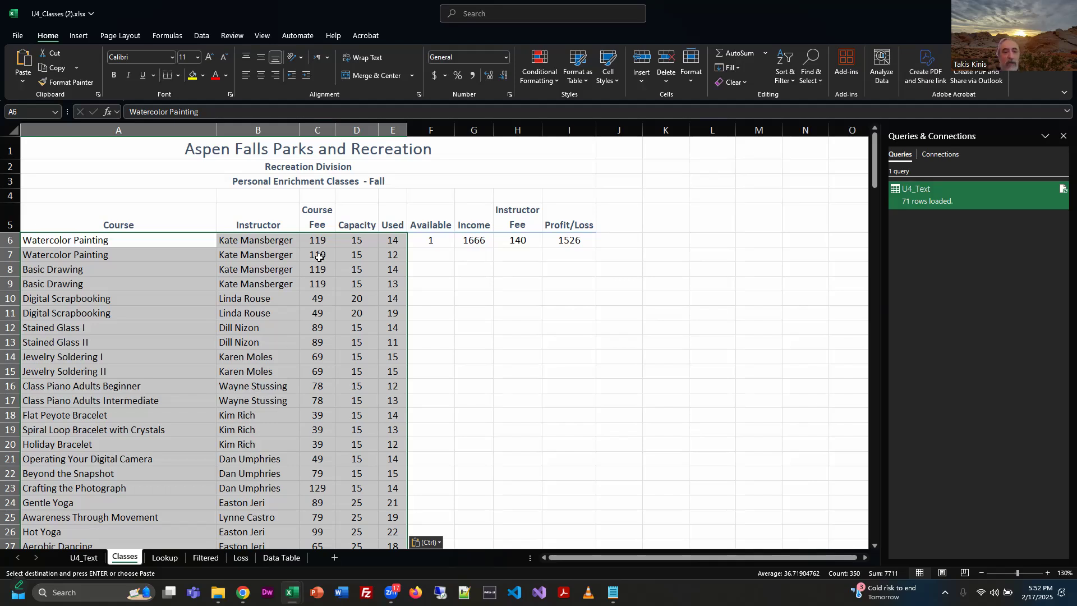
pyautogui.click(539, 399)
pyautogui.scroll(-14, 472, 411)
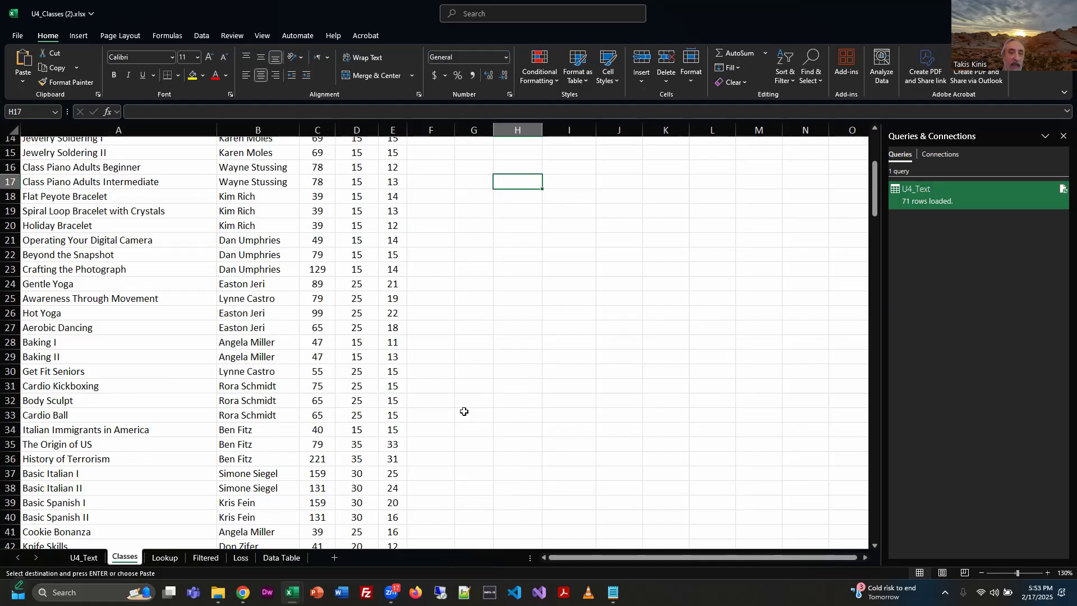
pyautogui.scroll(14, 468, 413)
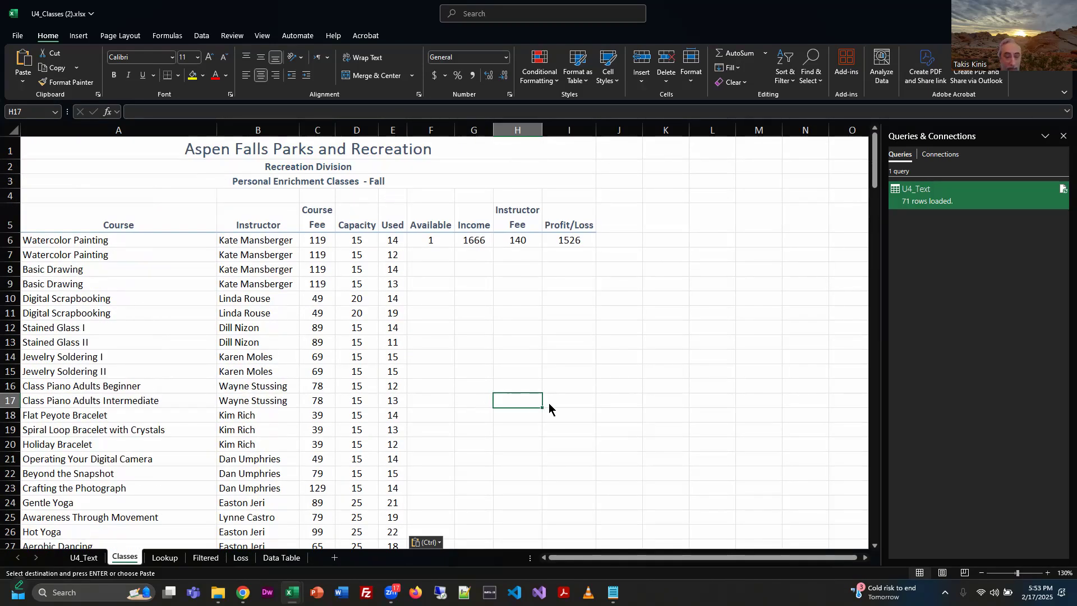
# Switch to U4_Exercise.pdf in Chrome and compare its instructions and sample image for copying the U4_Text data to cell A6 of Classes.
pyautogui.hotkey('alt', 'Tab')
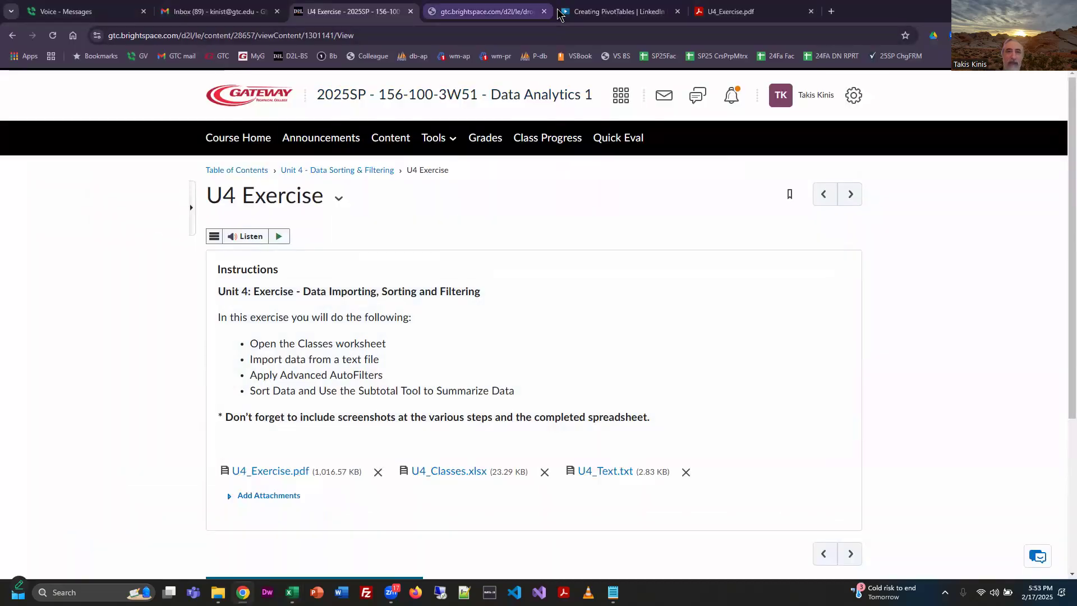
pyautogui.click(735, 11)
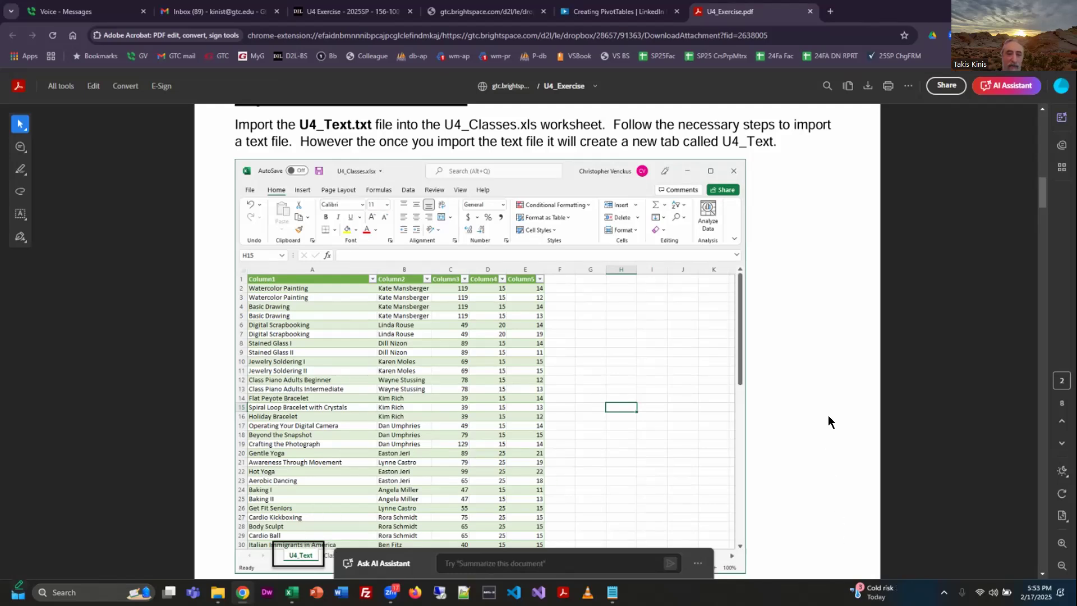
pyautogui.scroll(-1, 292, 501)
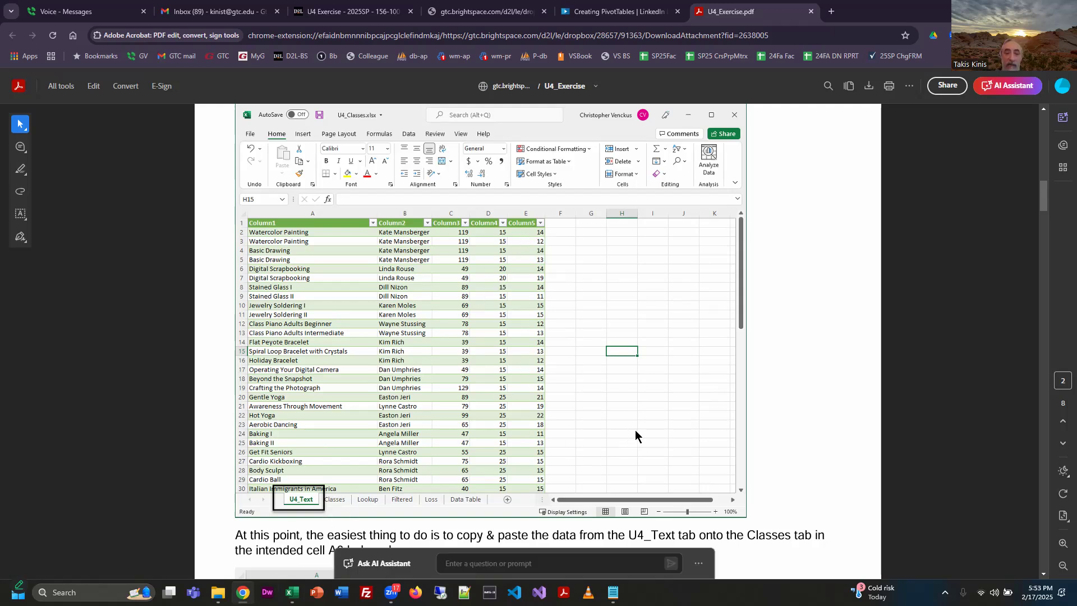
pyautogui.scroll(-3, 746, 436)
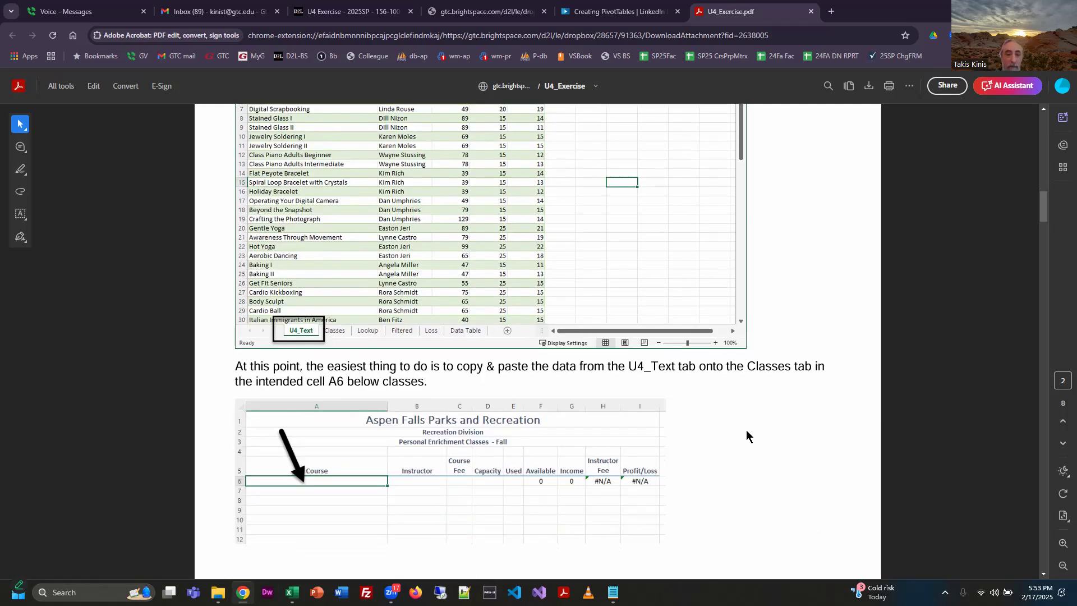
pyautogui.scroll(-5, 746, 435)
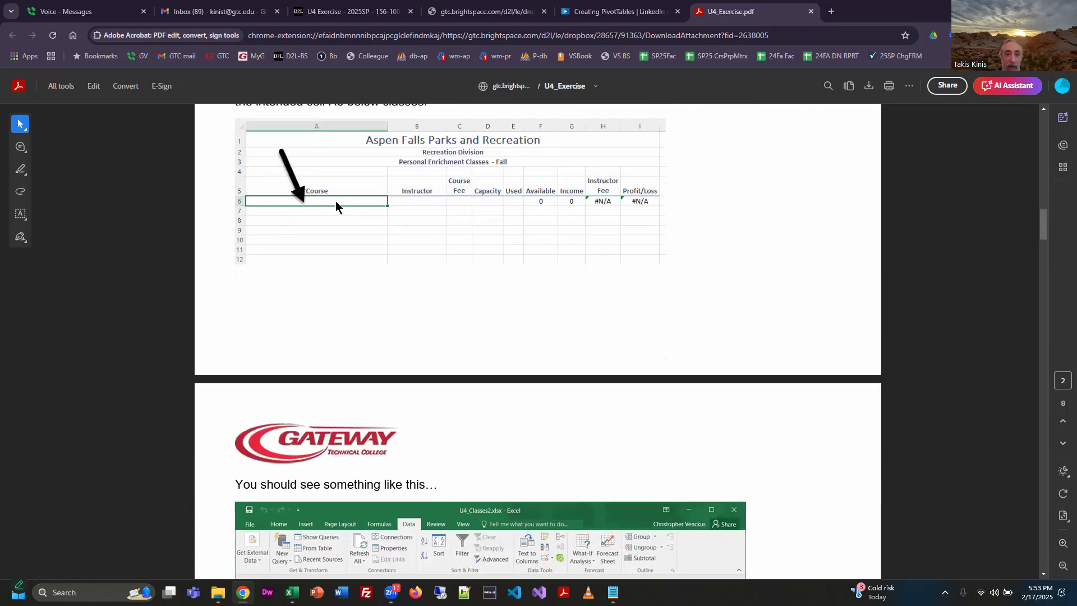
pyautogui.scroll(-7, 727, 312)
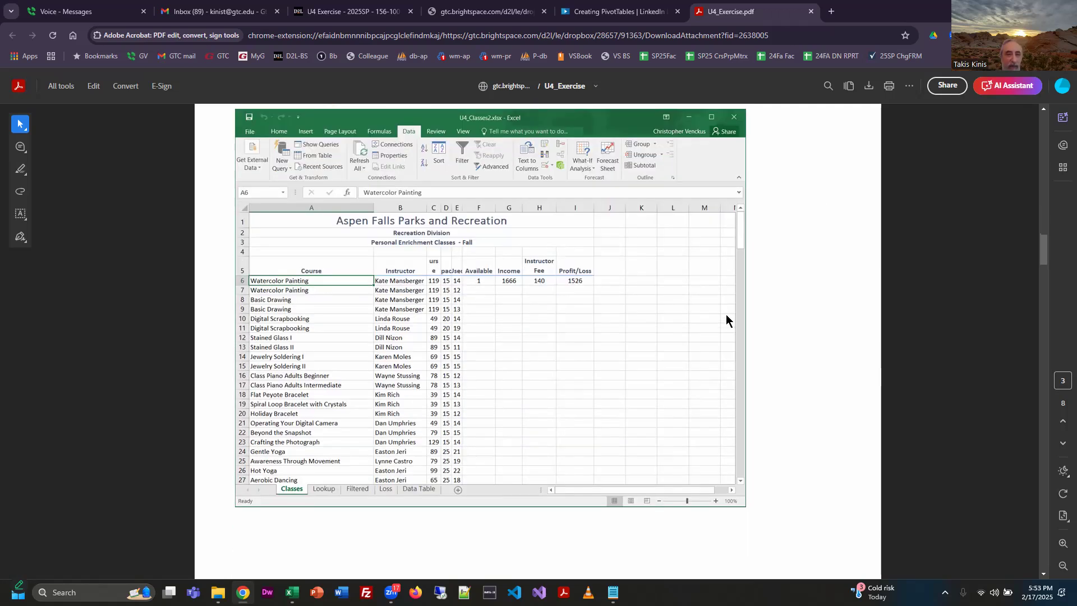
pyautogui.scroll(-1, 726, 314)
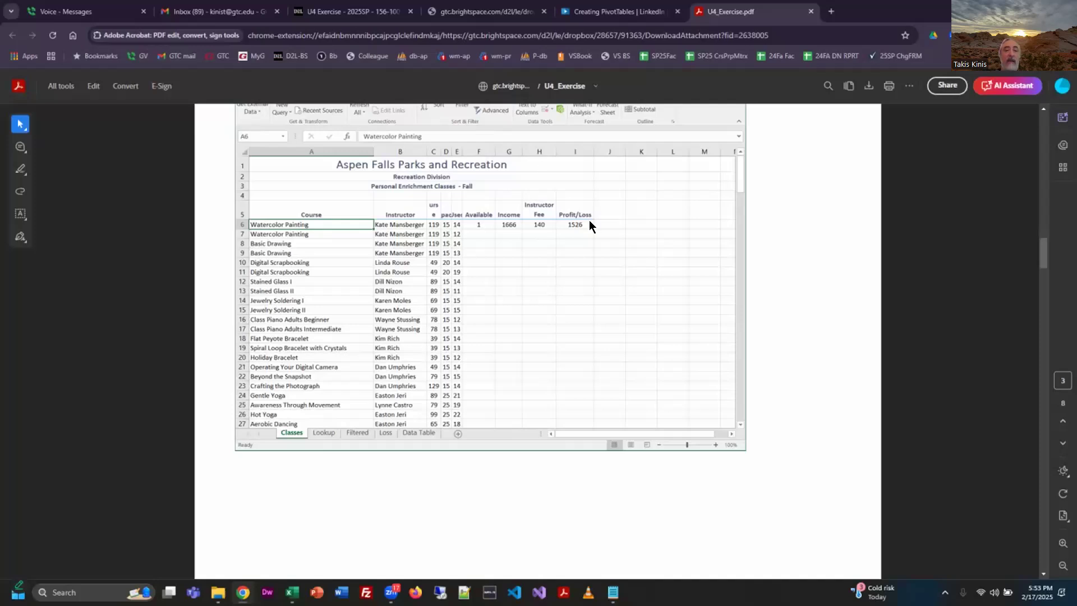
pyautogui.scroll(-3, 641, 288)
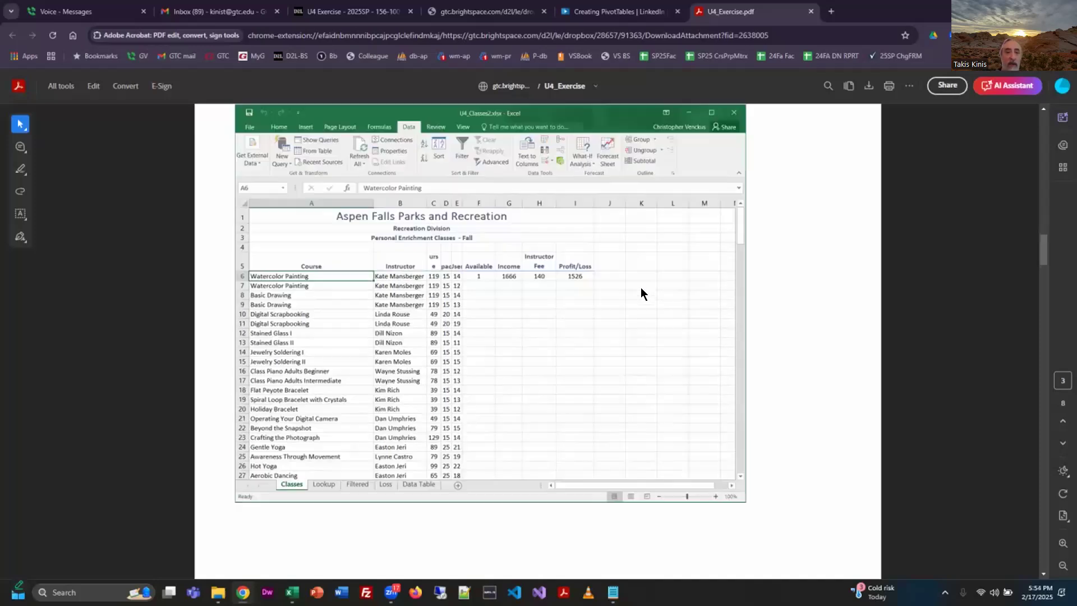
pyautogui.scroll(-5, 641, 288)
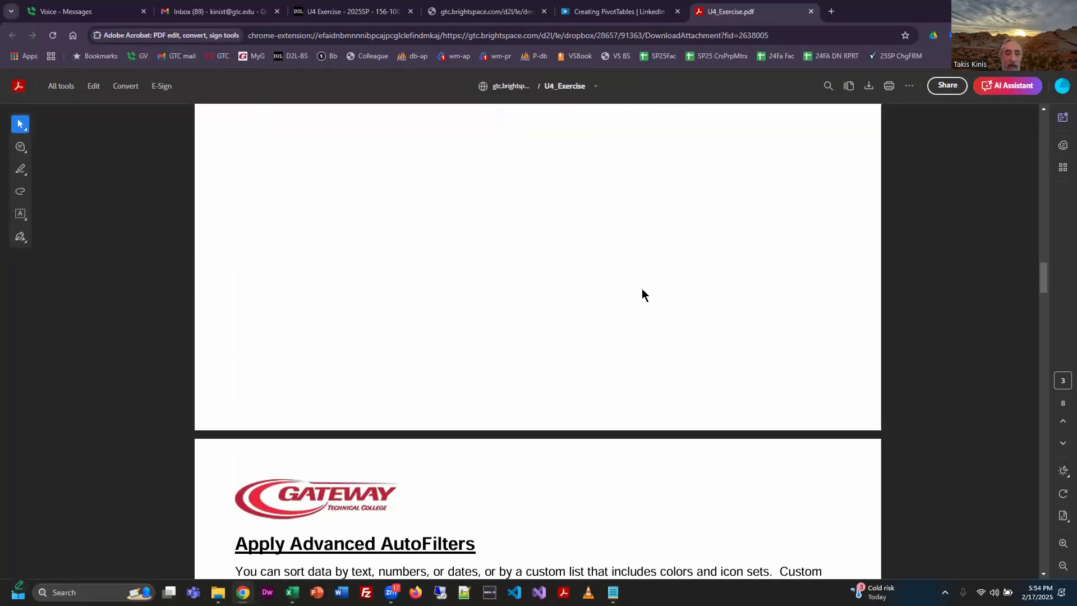
pyautogui.scroll(10, 642, 288)
pyautogui.scroll(8, 641, 288)
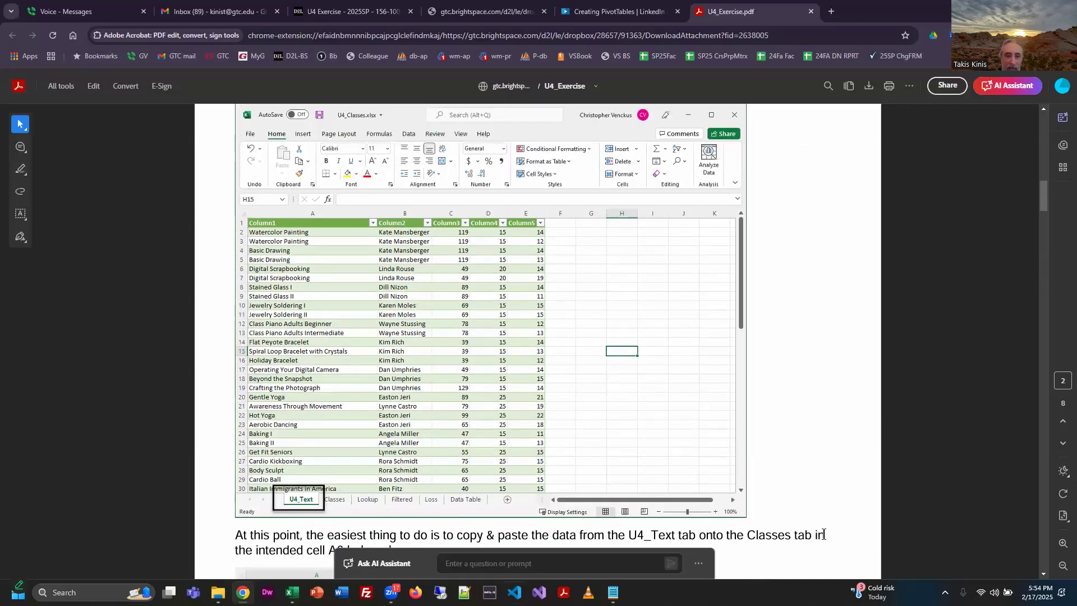
# Read the Apply Advanced AutoFilters section of the exercise, including the Filter By Instructor custom filter instructions and sample image.
pyautogui.scroll(-13, 778, 505)
pyautogui.scroll(-12, 776, 498)
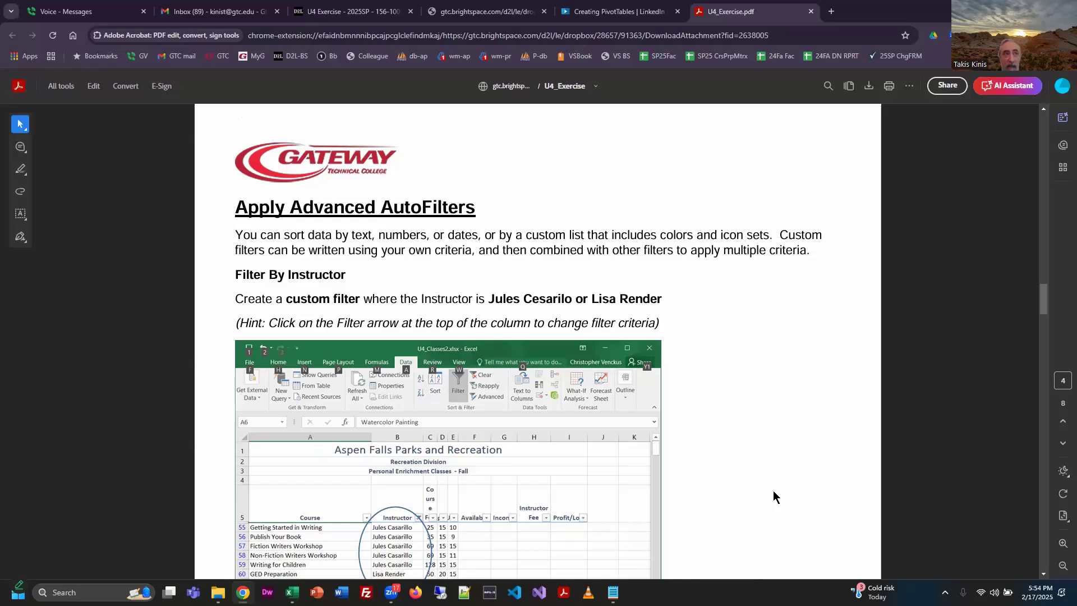
pyautogui.scroll(-2, 791, 449)
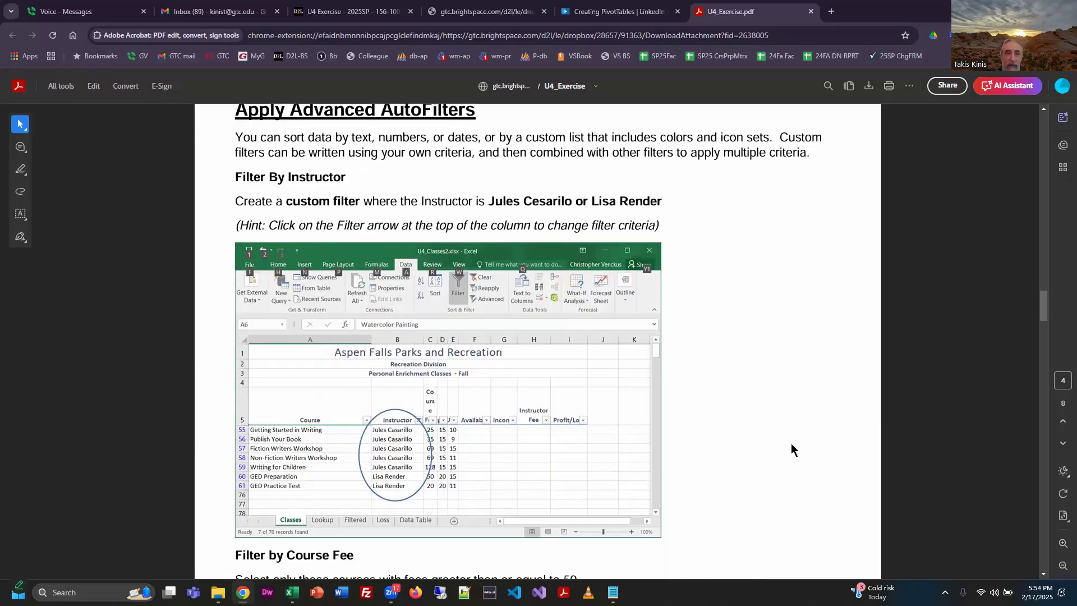
pyautogui.scroll(1, 791, 448)
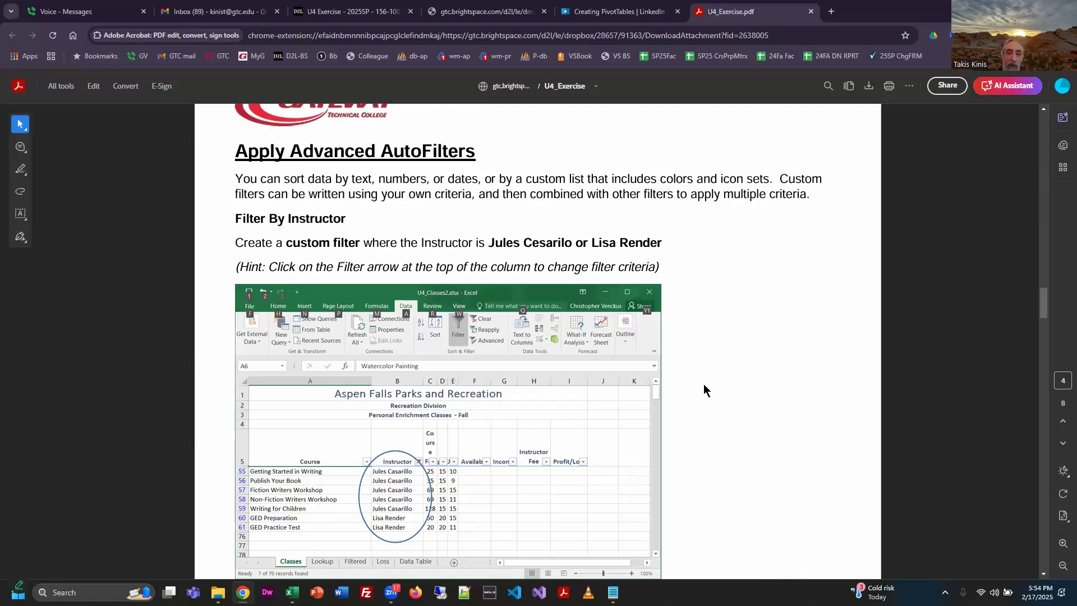
# Switch back to the U4_Classes (2) workbook in Excel and examine the column filter arrows on the U4_Text sheet.
pyautogui.hotkey('alt', 'Tab')
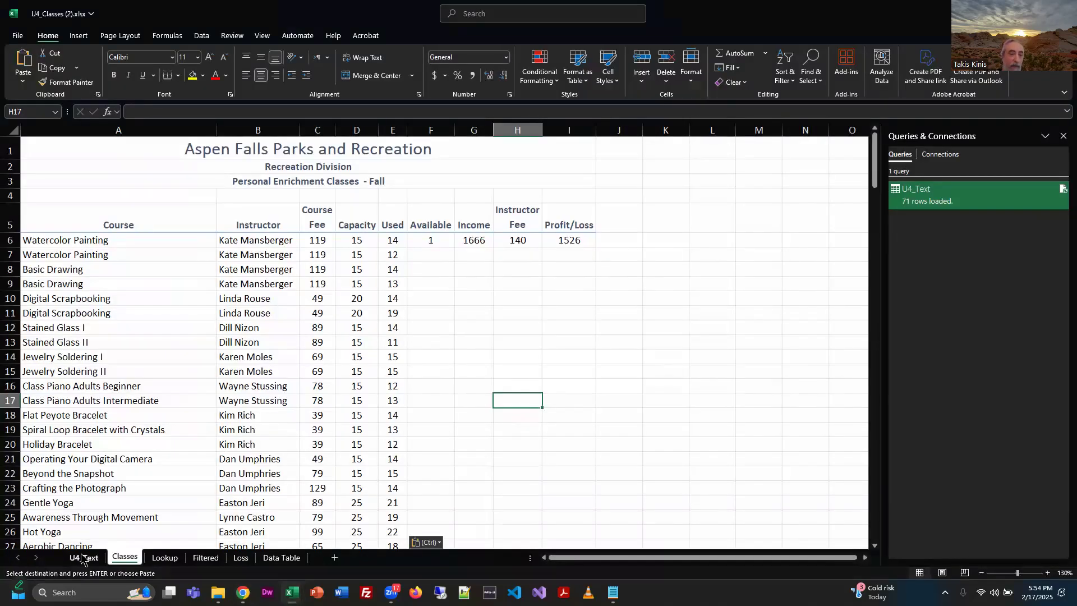
pyautogui.click(84, 557)
pyautogui.scroll(7, 212, 199)
pyautogui.scroll(7, 212, 199)
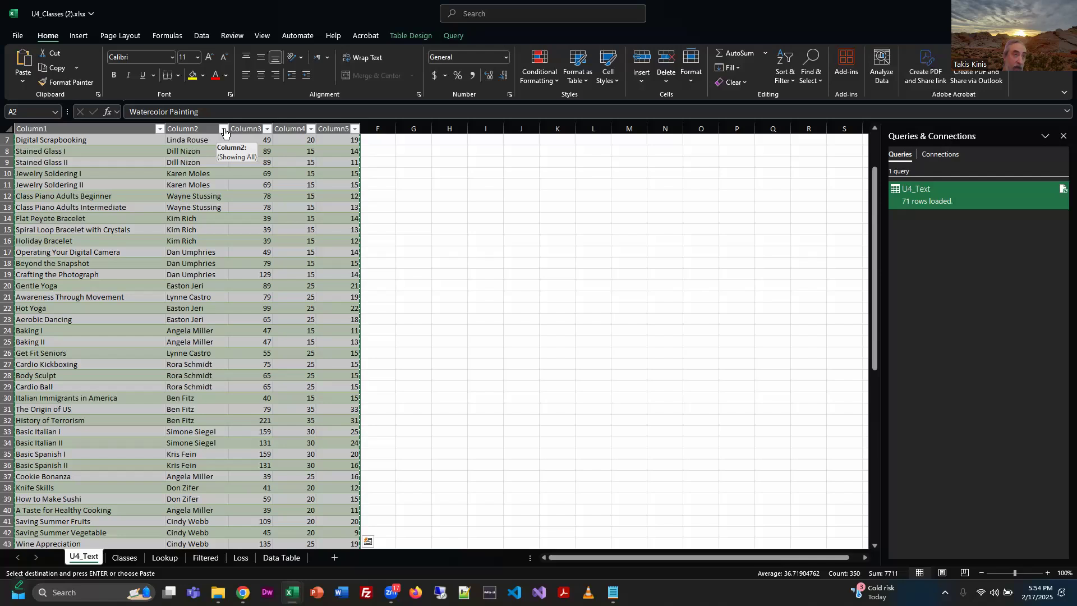
# Return to the Classes sheet with the pasted class records.
pyautogui.click(124, 555)
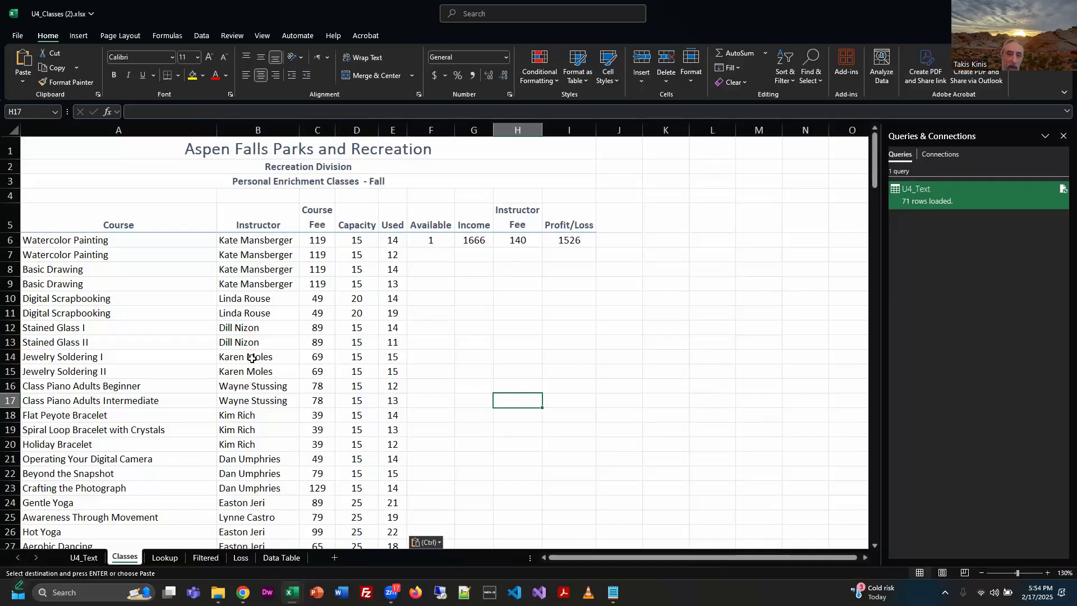
pyautogui.click(174, 344)
pyautogui.click(464, 325)
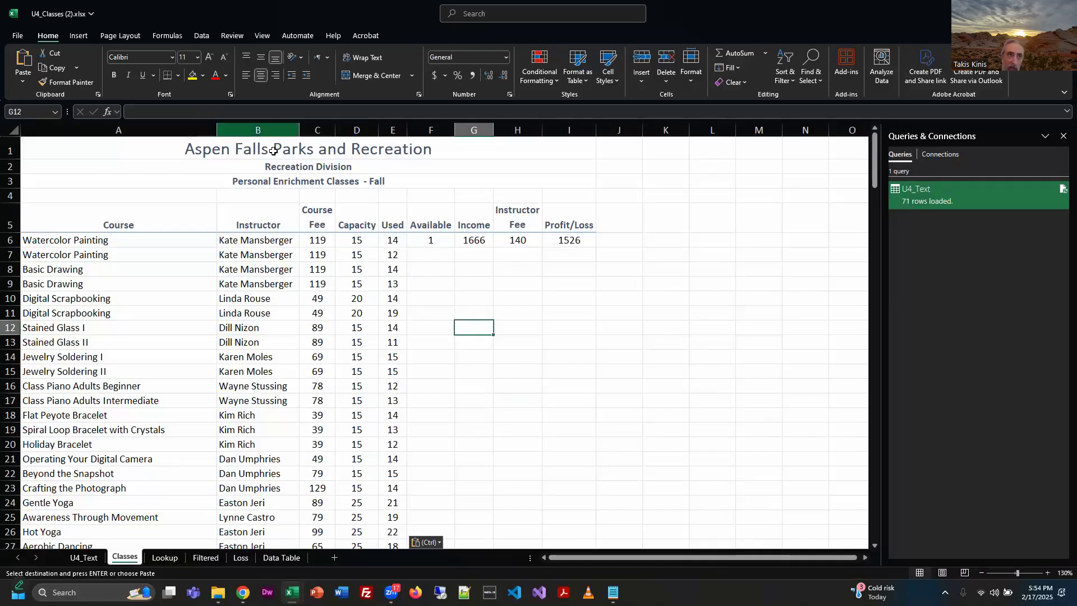
# Try turning on filtering from the merged title in A1 of Classes, inspect its filter options, and turn the filter off again.
pyautogui.click(184, 150)
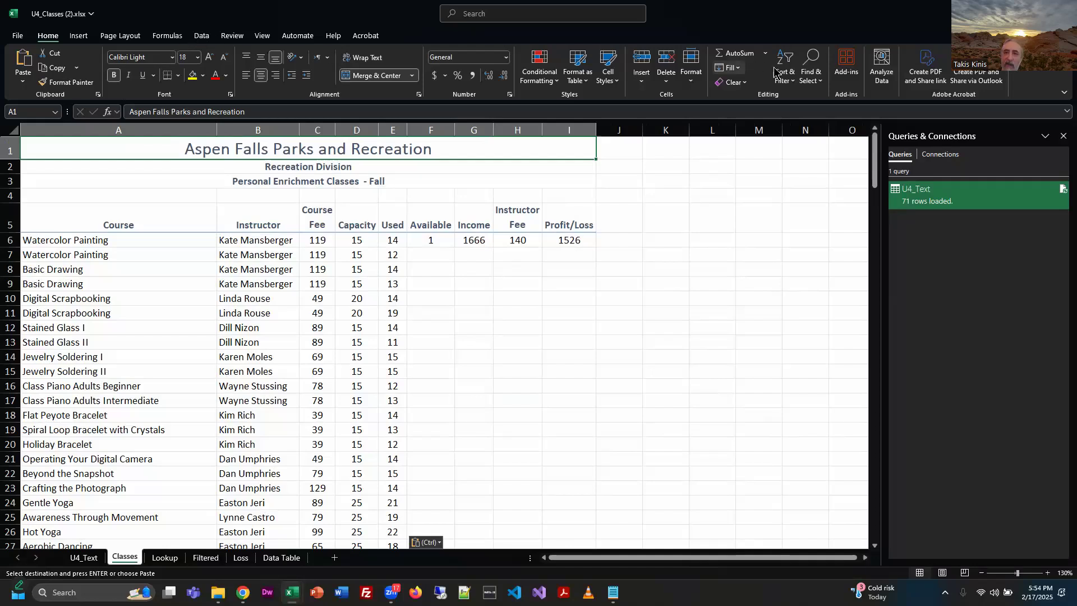
pyautogui.click(202, 36)
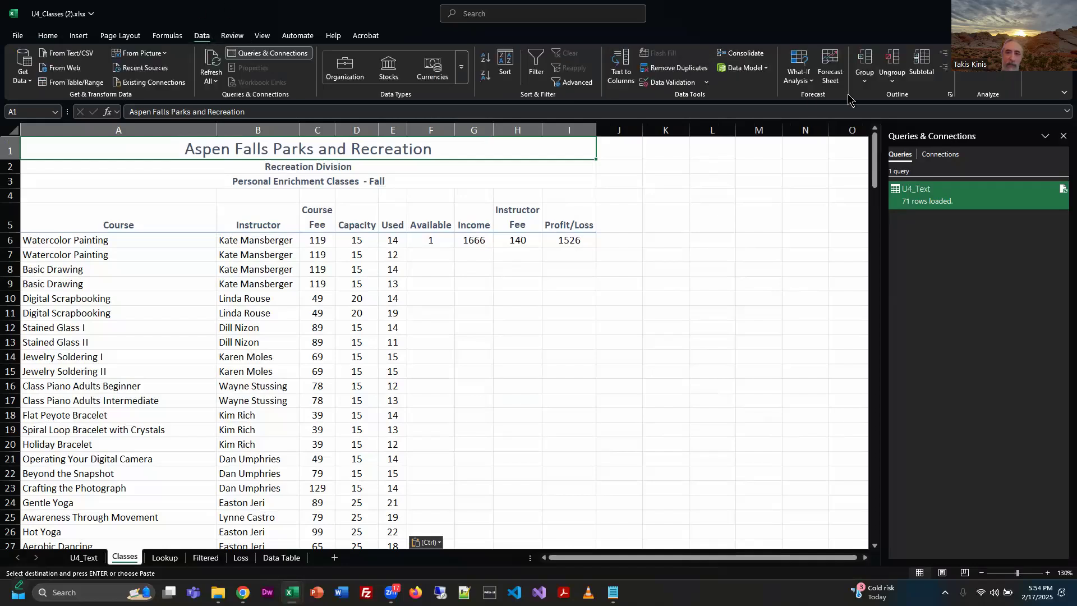
pyautogui.click(534, 64)
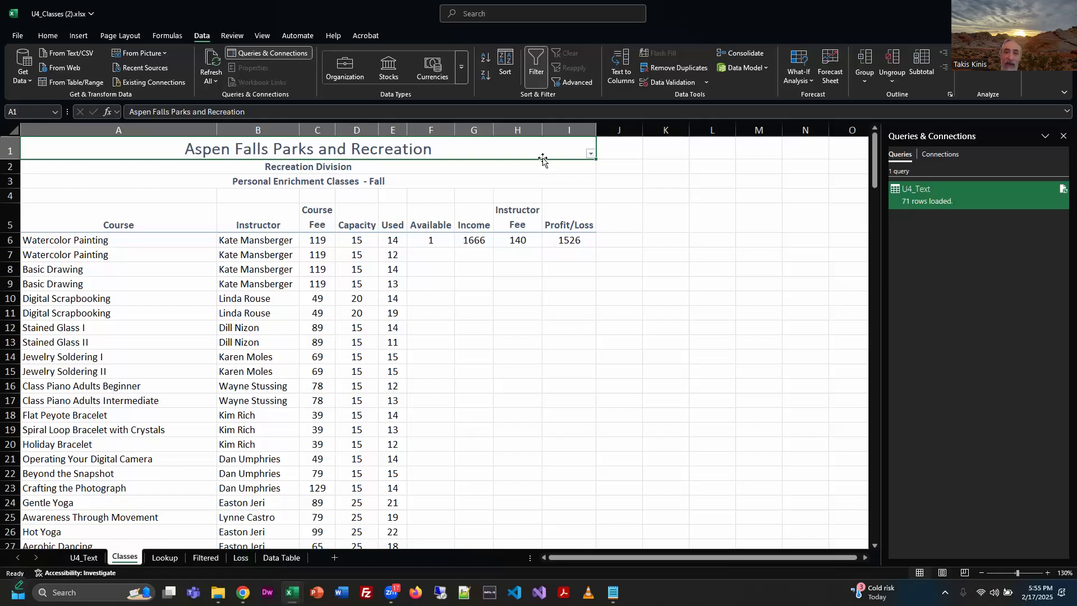
pyautogui.click(591, 154)
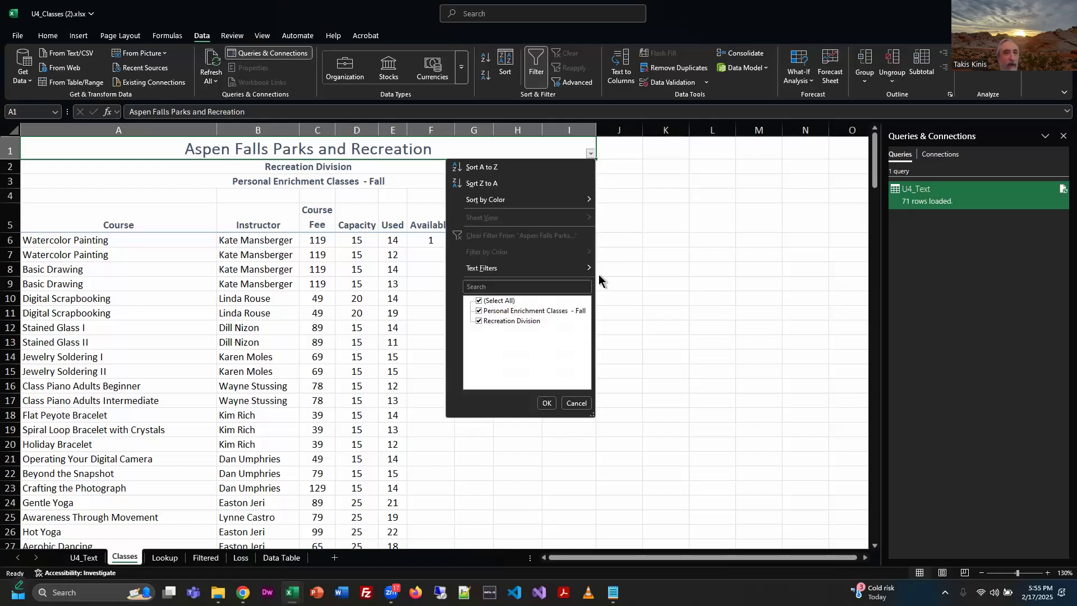
pyautogui.click(576, 403)
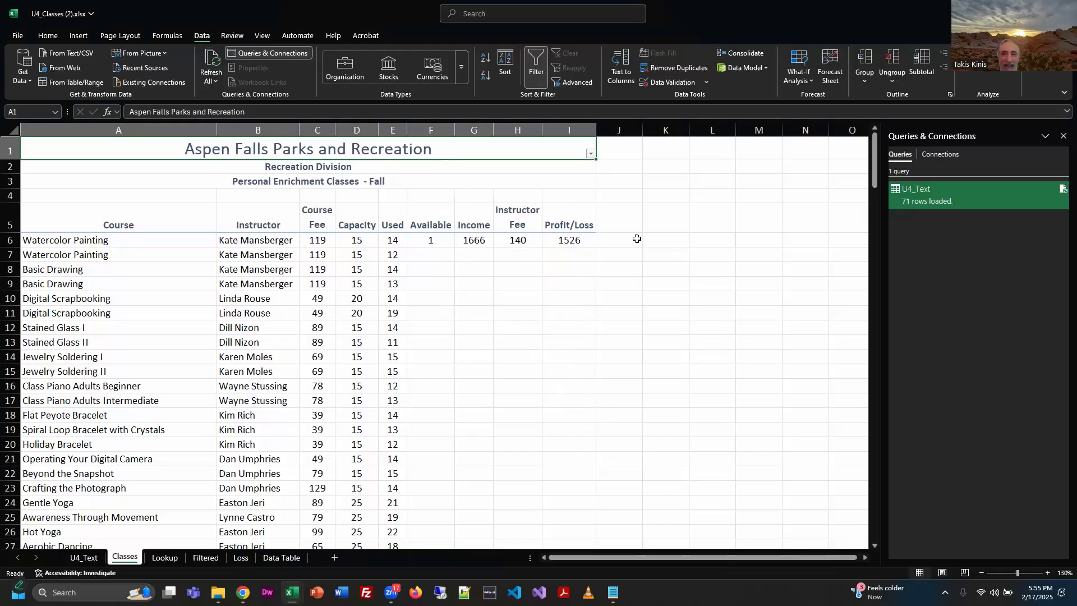
pyautogui.click(535, 83)
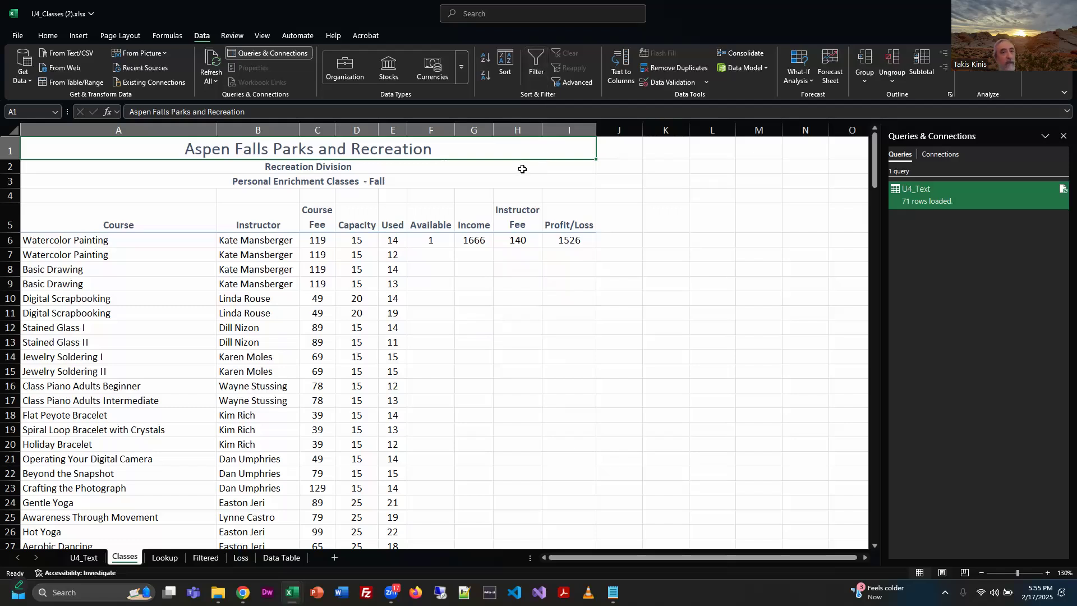
pyautogui.click(531, 76)
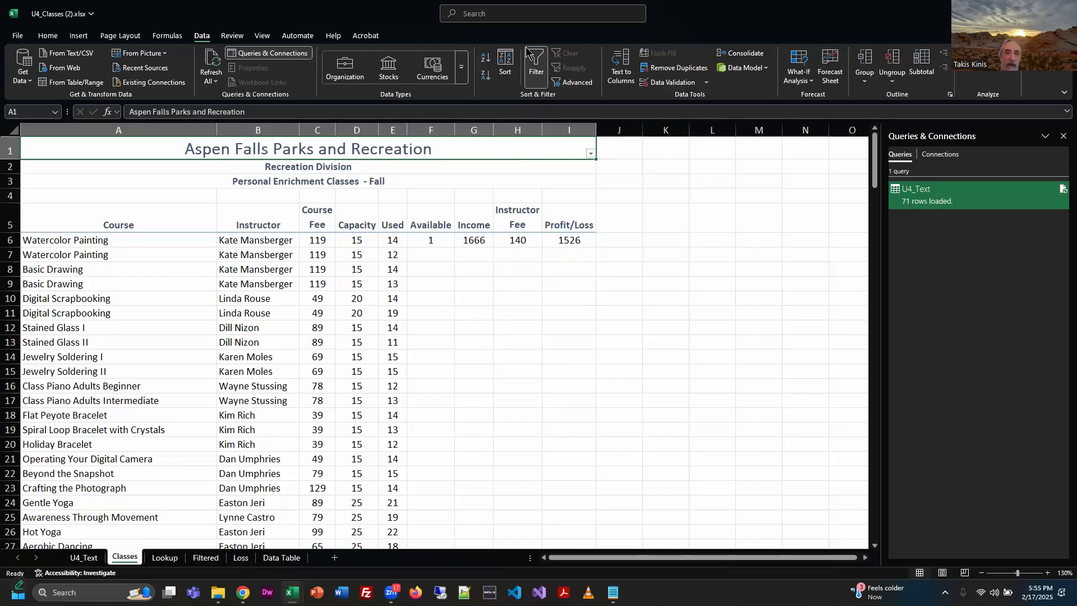
pyautogui.click(540, 82)
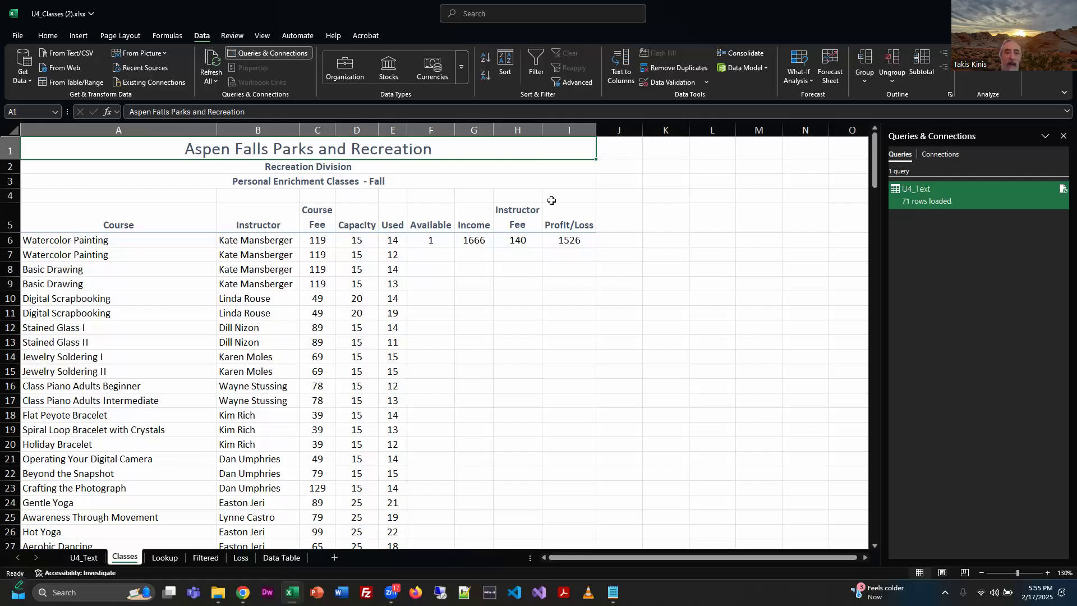
# Turn on filtering for the class list from a cell inside the data, so the row 5 headers get filter arrows.
pyautogui.click(261, 226)
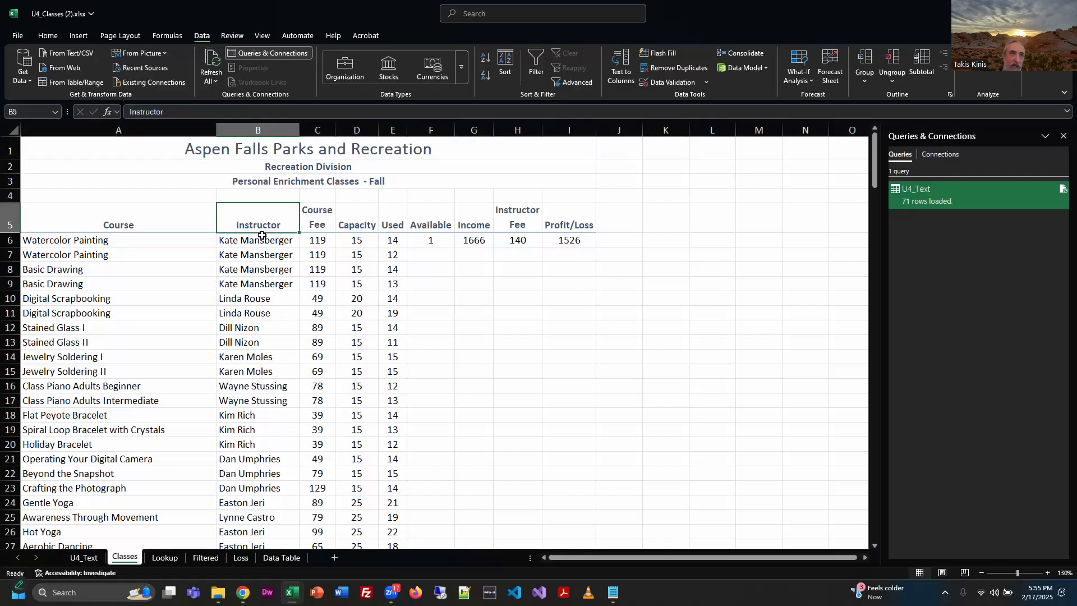
pyautogui.click(274, 242)
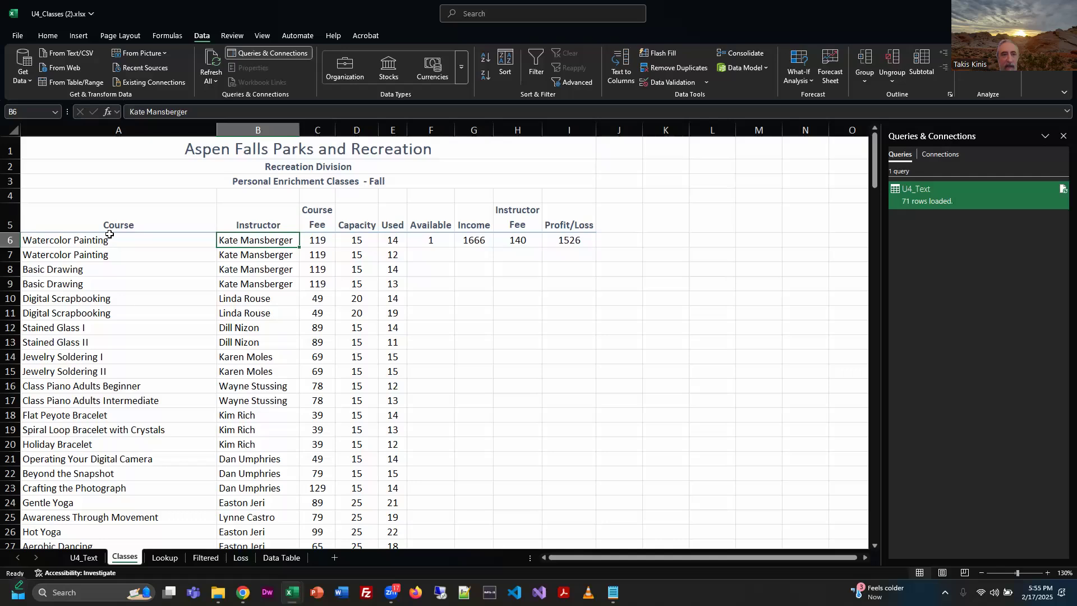
pyautogui.moveTo(74, 223); pyautogui.dragTo(477, 260)
pyautogui.scroll(14, 578, 304)
pyautogui.click(279, 300)
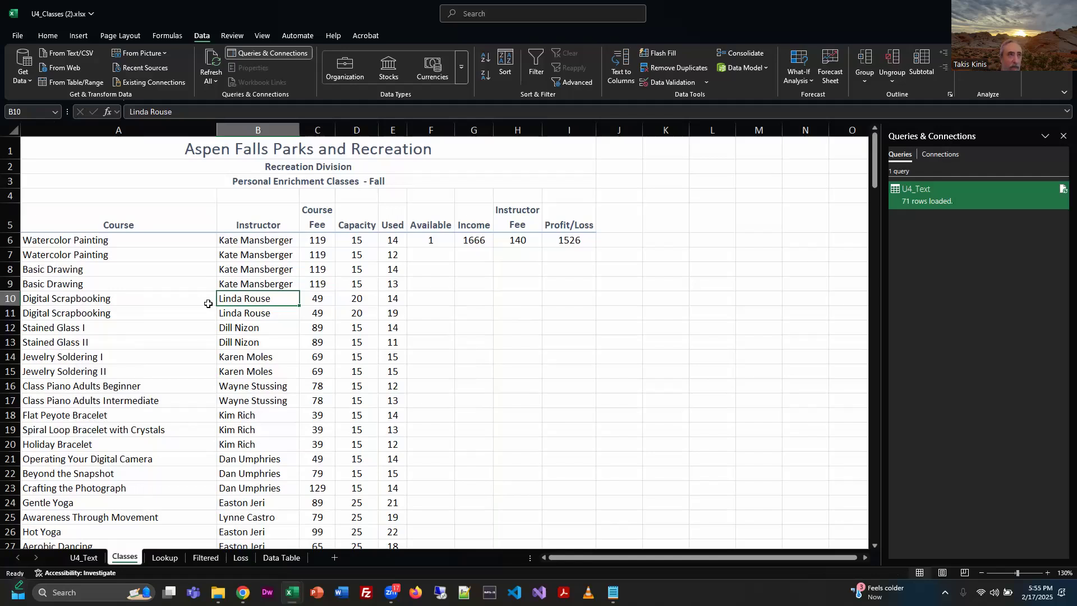
pyautogui.click(537, 72)
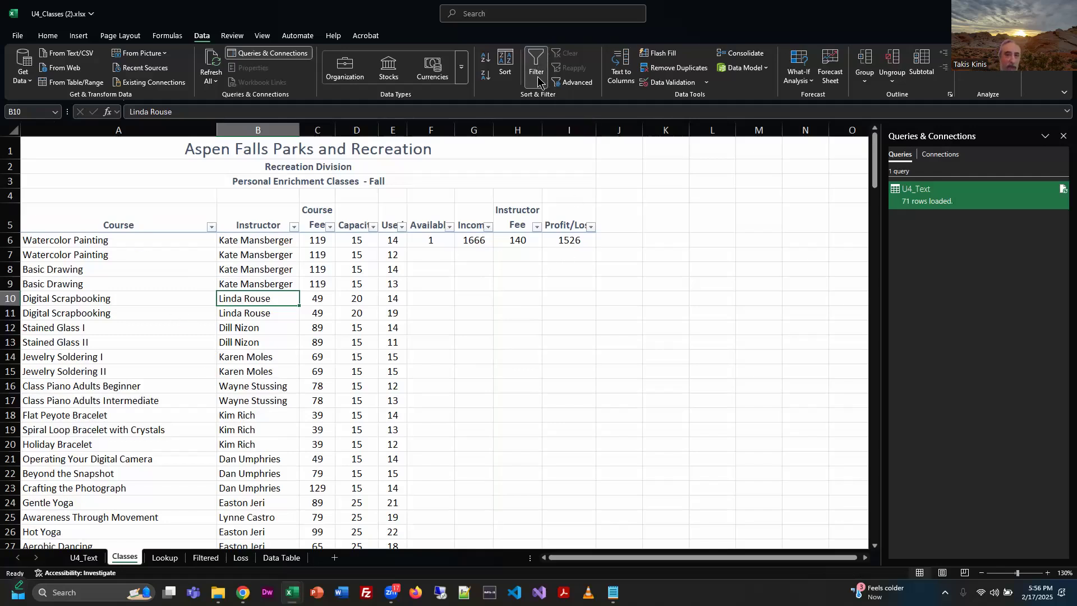
# Filter the Instructor column to only the two instructors named in the exercise's Filter By Instructor instructions.
pyautogui.click(294, 229)
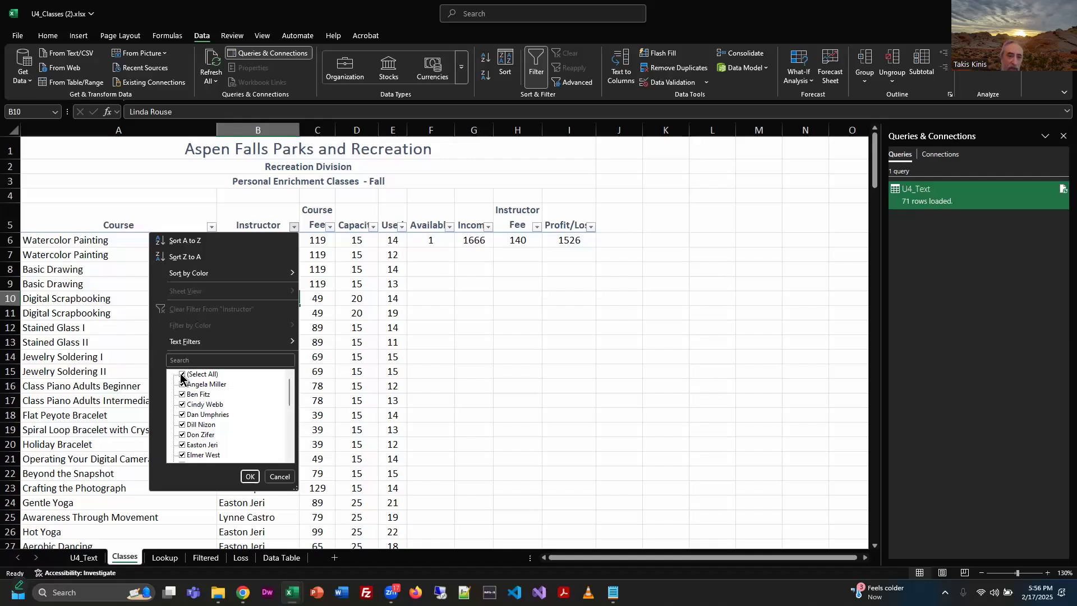
pyautogui.click(181, 375)
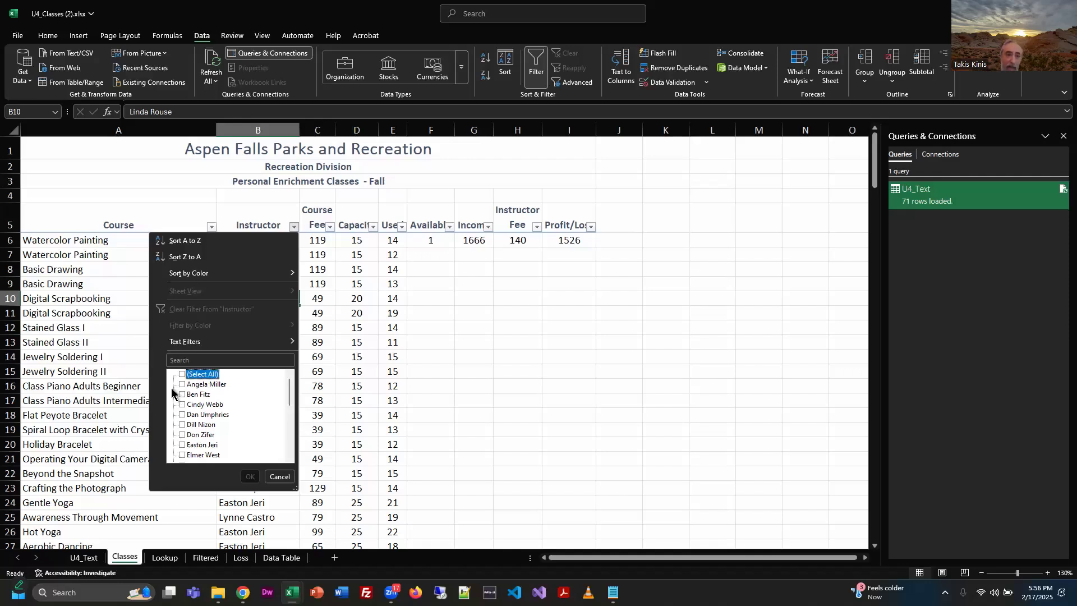
pyautogui.scroll(-1, 209, 426)
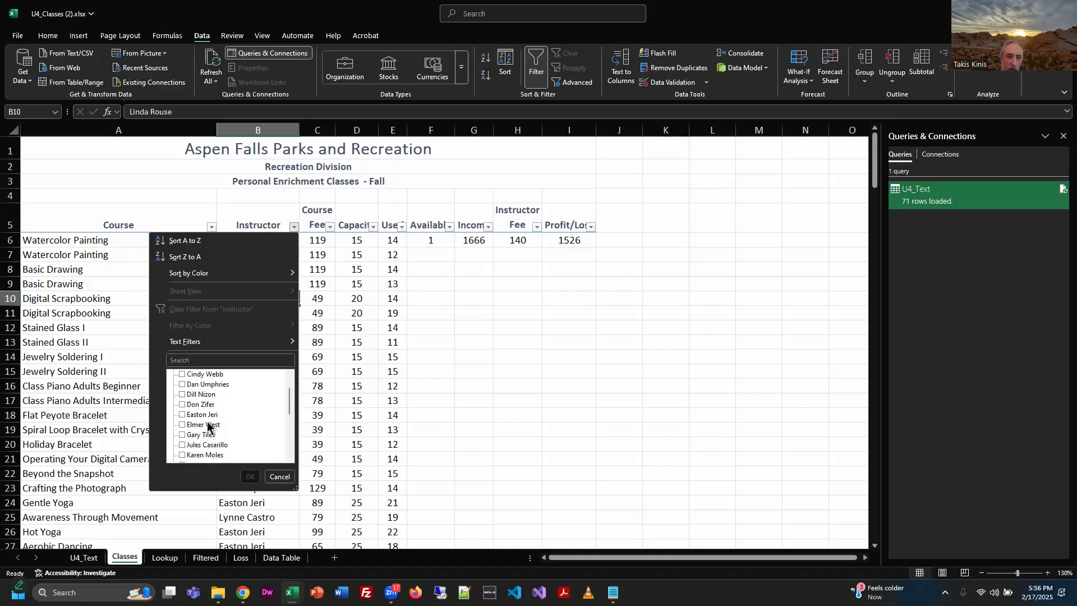
pyautogui.click(180, 445)
pyautogui.scroll(-1, 181, 449)
pyautogui.scroll(-2, 181, 449)
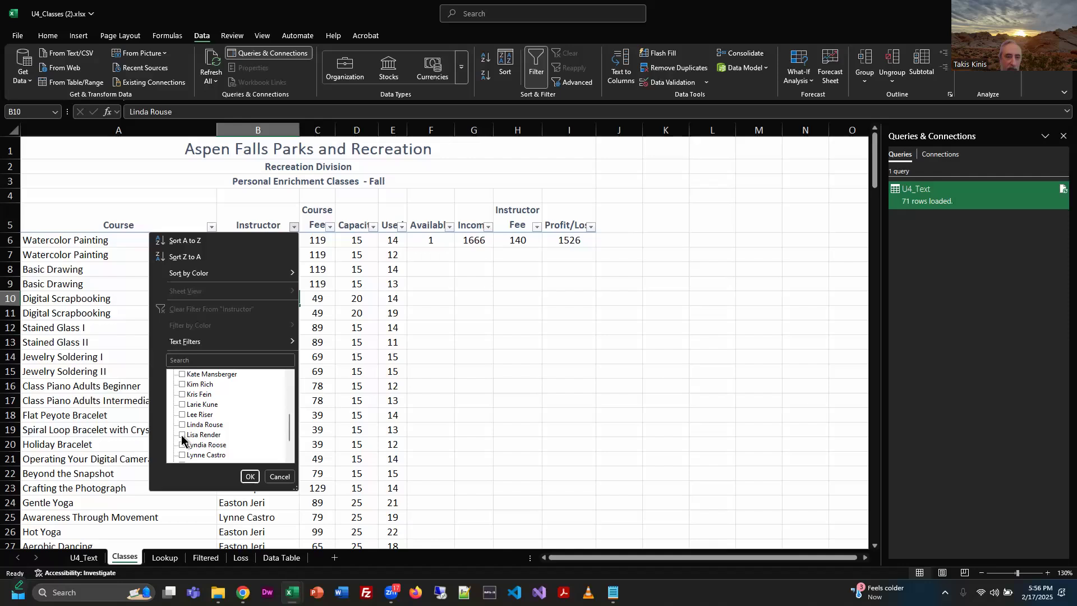
pyautogui.click(181, 436)
pyautogui.click(250, 477)
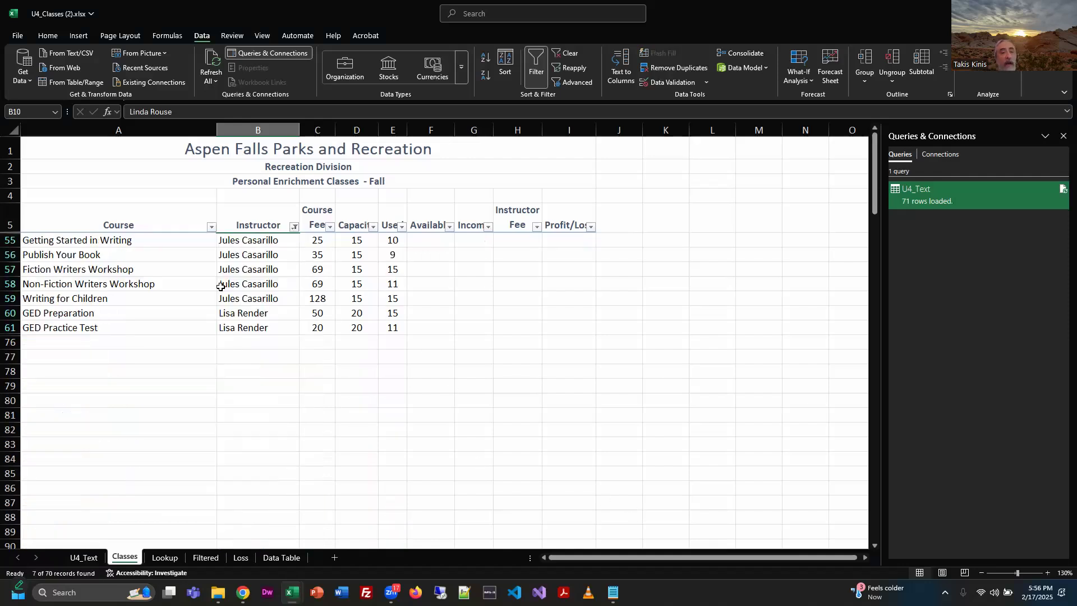
# Review which instructors are selected in the Instructor column's filter and keep the selection.
pyautogui.click(294, 227)
pyautogui.scroll(-2, 205, 404)
pyautogui.scroll(-3, 205, 414)
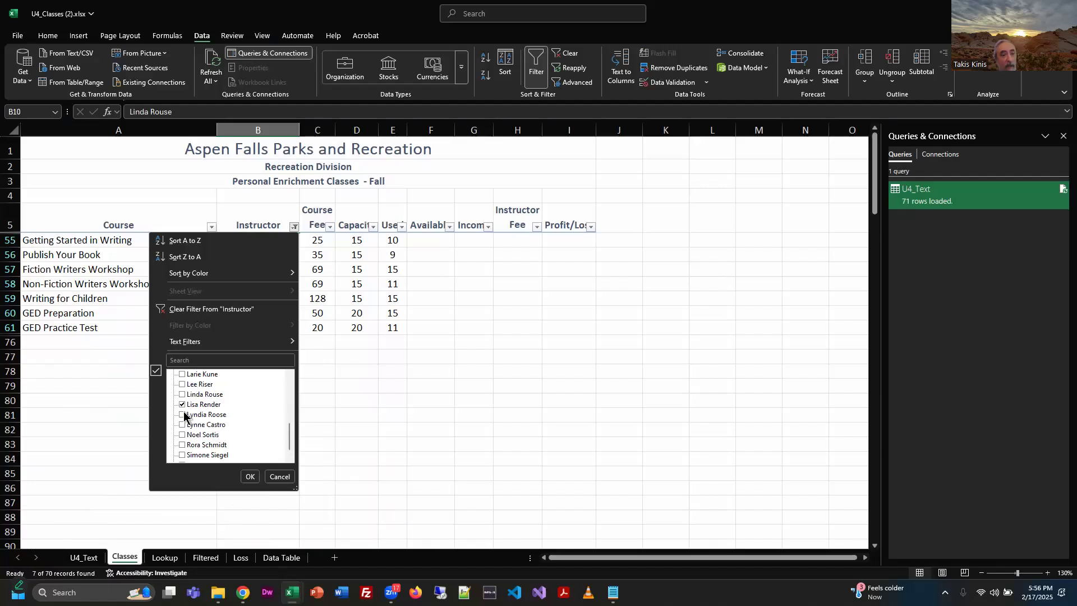
pyautogui.click(250, 476)
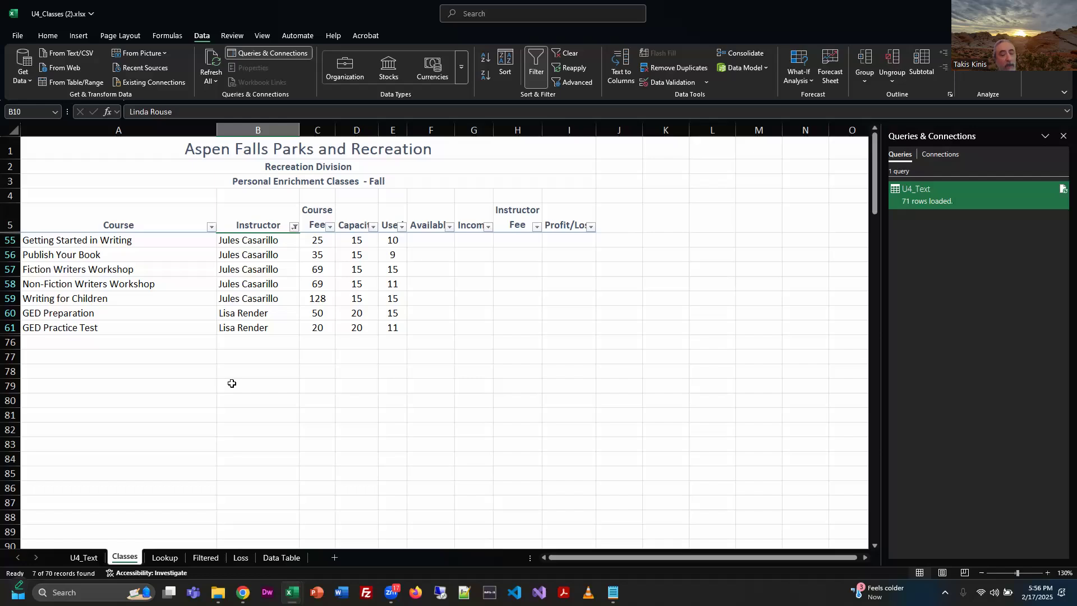
# Switch to U4_Exercise.pdf in Chrome, compare the Filter By Instructor sample, read the Filter by Course Fee instruction, and return to the Excel workbook.
pyautogui.hotkey('alt', 'Tab')
pyautogui.scroll(-5, 789, 382)
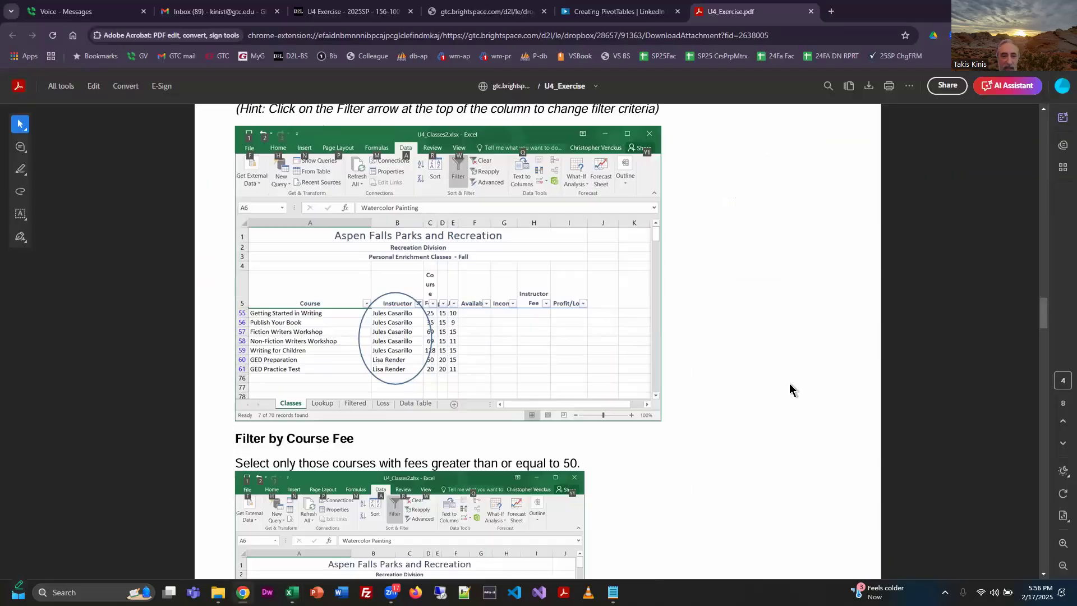
pyautogui.scroll(-1, 774, 384)
pyautogui.scroll(3, 716, 359)
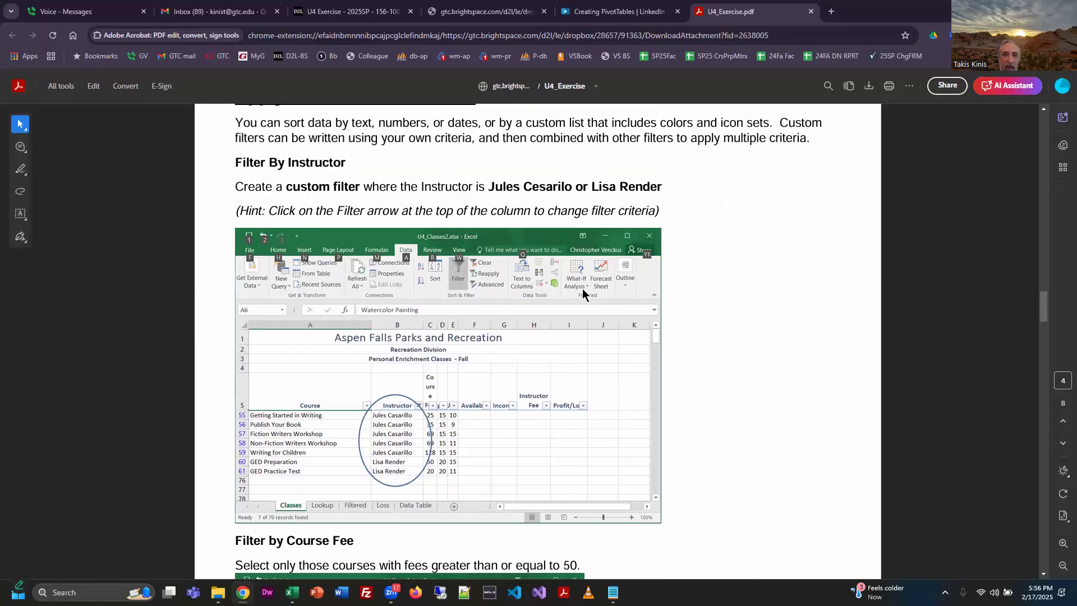
pyautogui.scroll(-6, 776, 340)
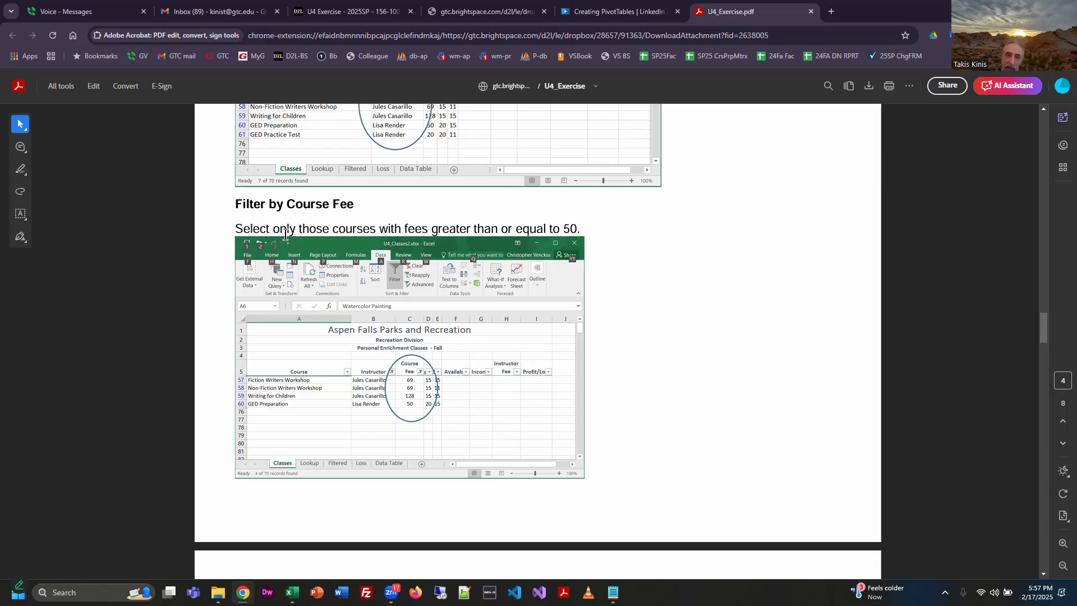
pyautogui.doubleClick(444, 229)
pyautogui.moveTo(602, 231); pyautogui.dragTo(602, 231)
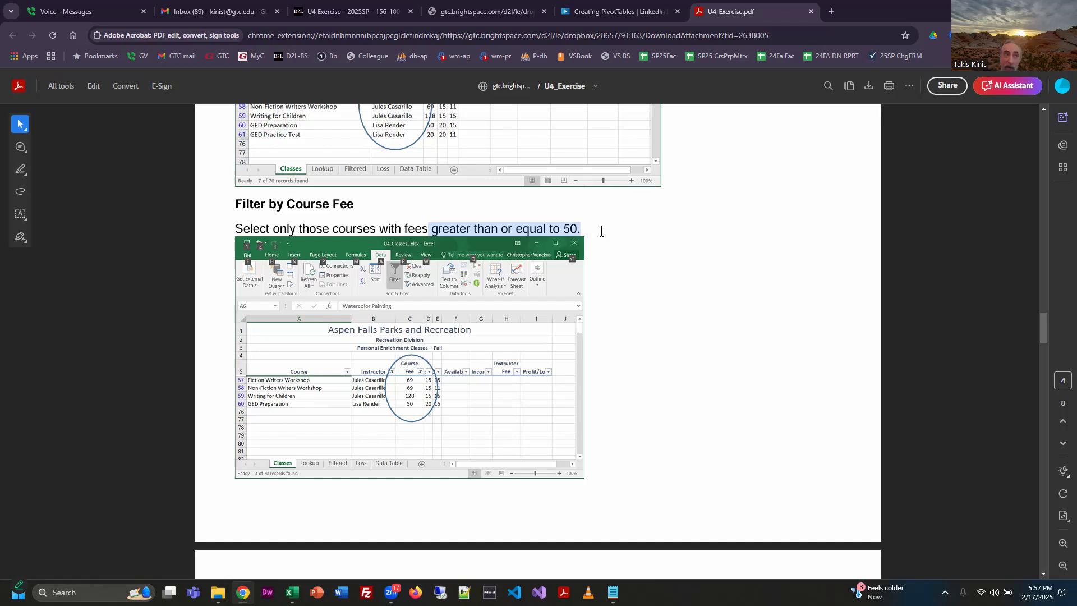
pyautogui.hotkey('alt', 'Tab')
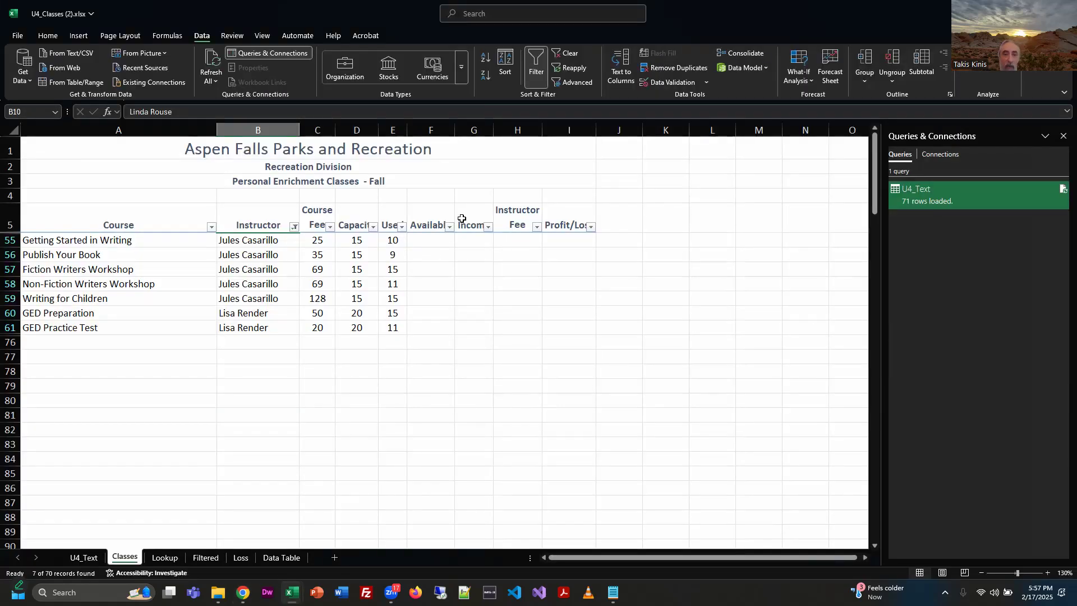
pyautogui.click(330, 228)
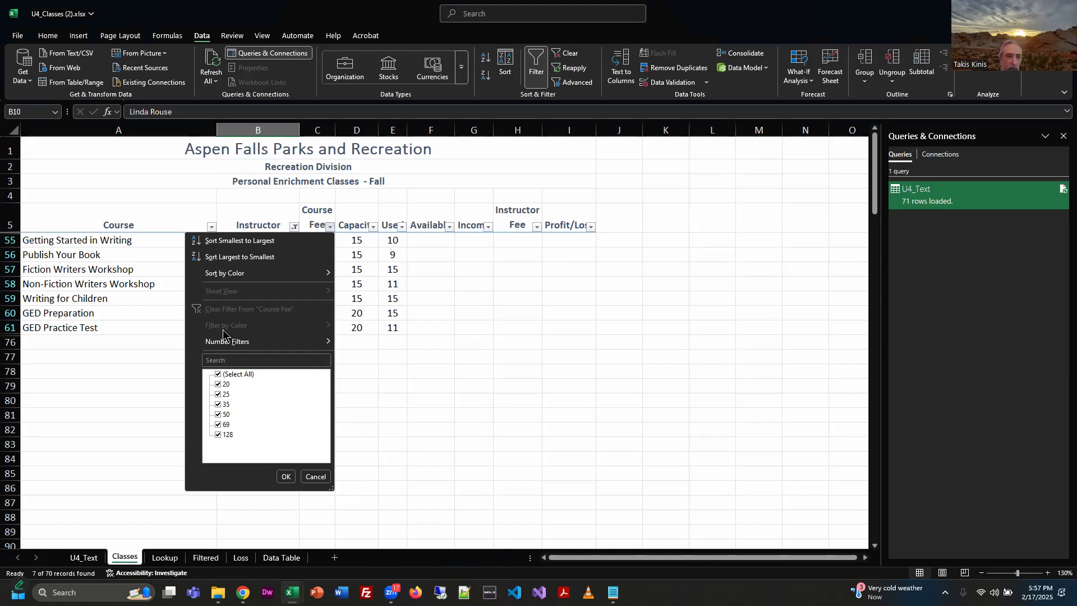
pyautogui.moveTo(233, 343)
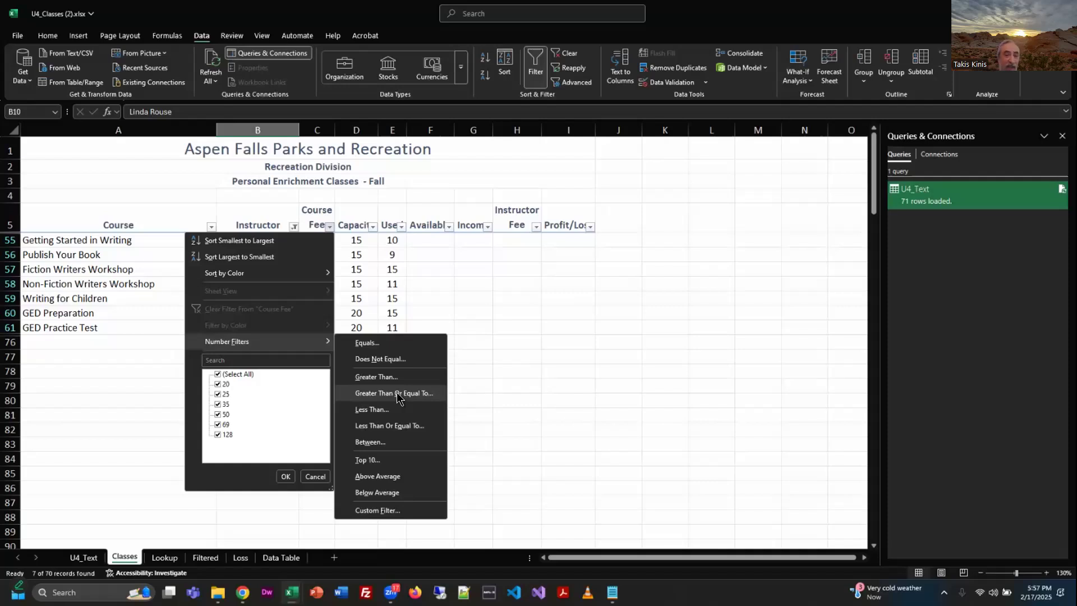
pyautogui.click(379, 511)
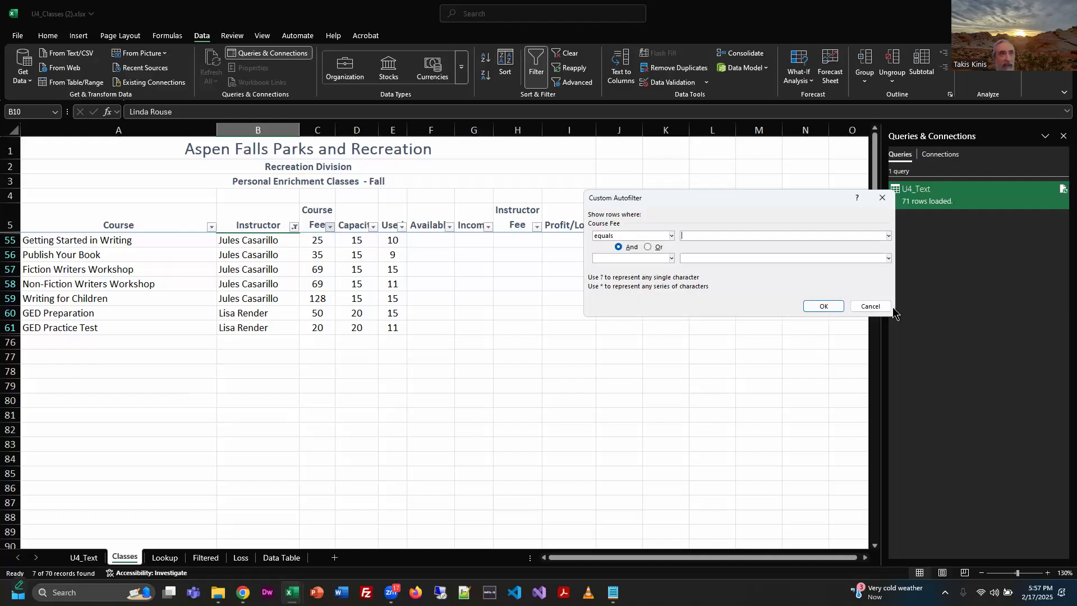
pyautogui.click(871, 305)
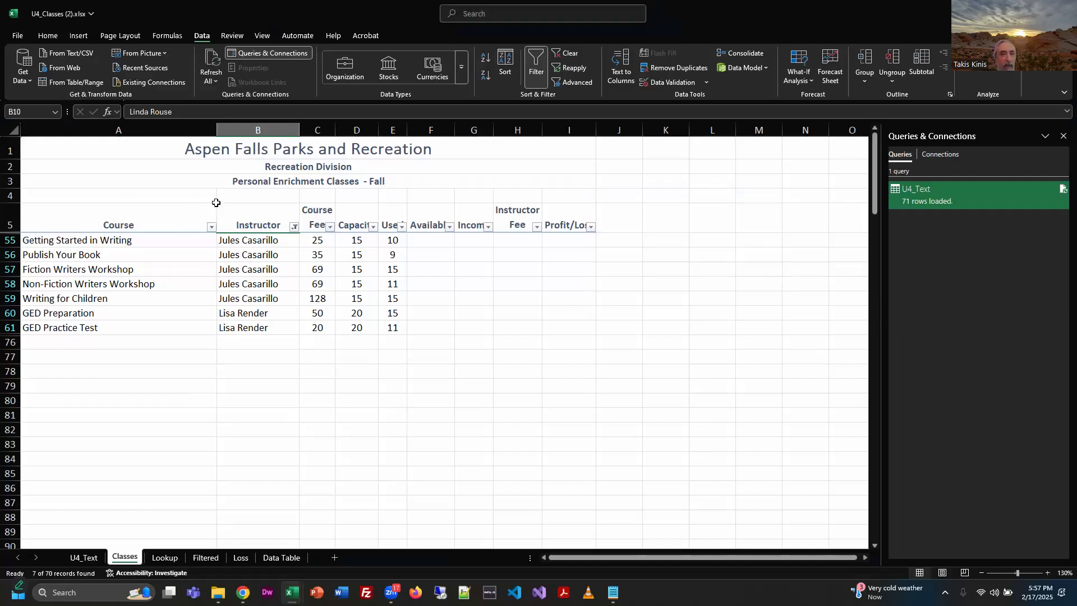
# Filter the Course Fee column to values greater than or equal to 50, and compare the rows with the U4_Exercise.pdf sample in Chrome.
pyautogui.click(330, 227)
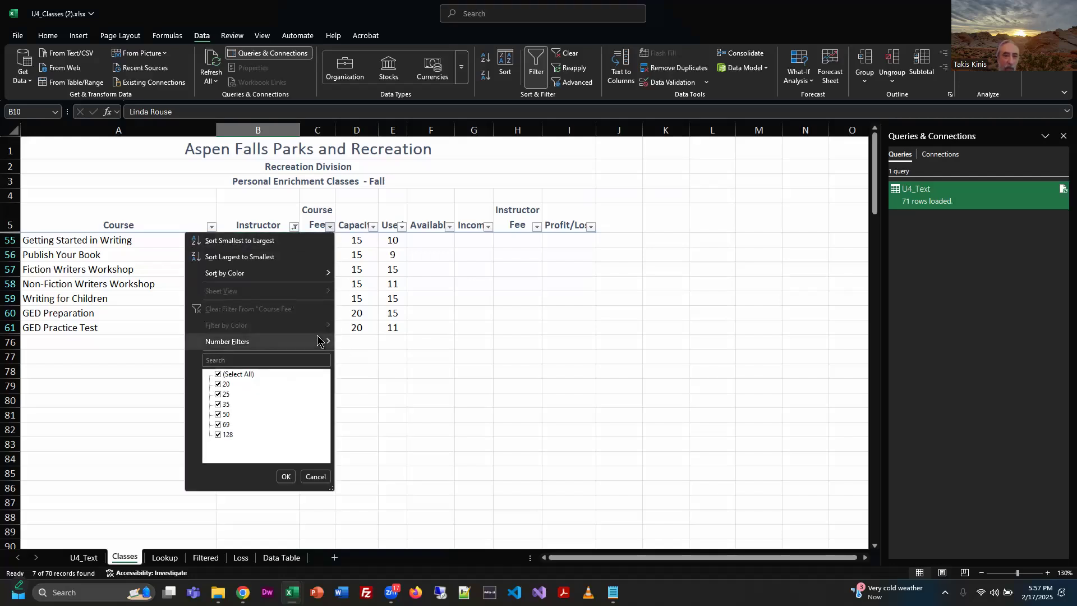
pyautogui.moveTo(321, 343)
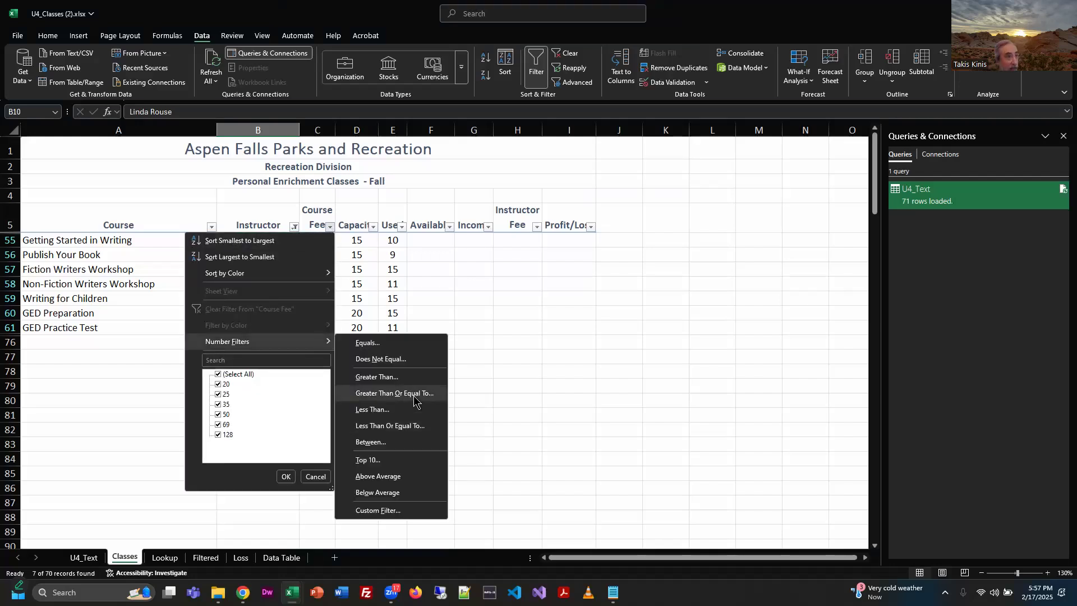
pyautogui.click(413, 395)
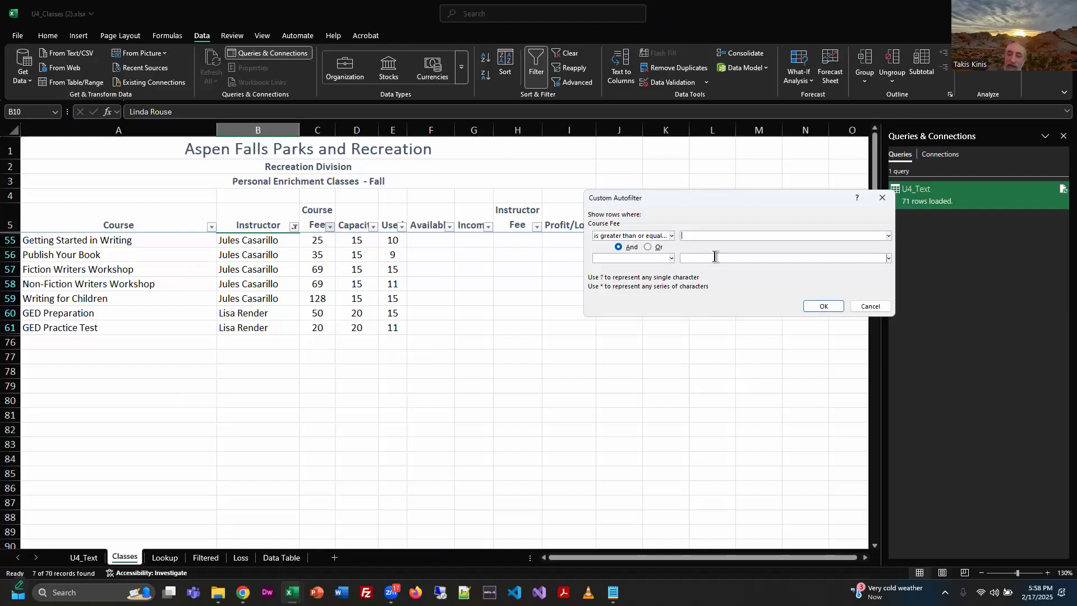
pyautogui.write('50')
pyautogui.click(819, 307)
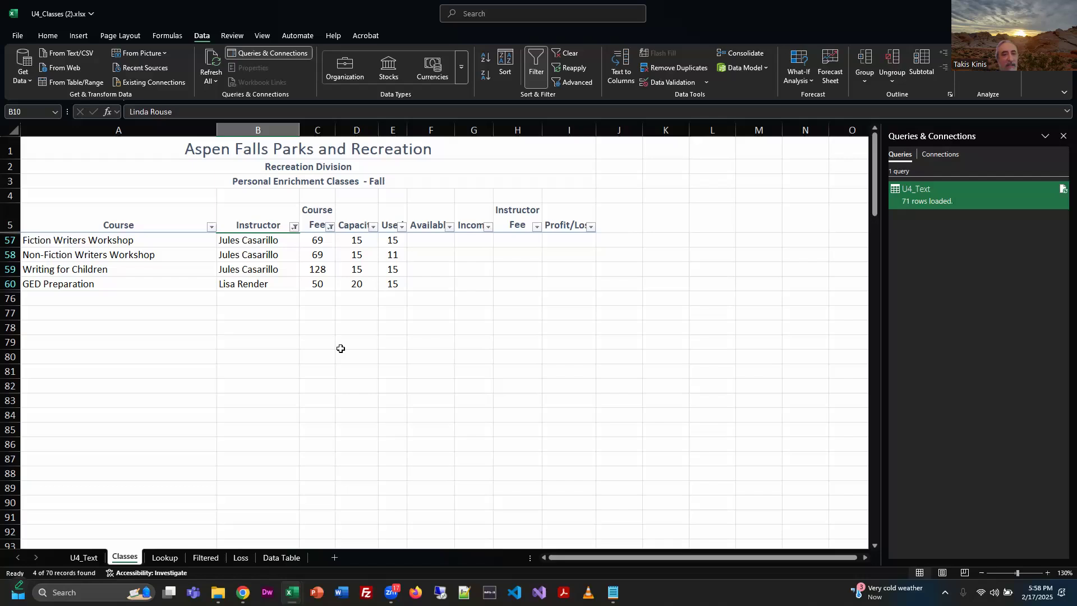
pyautogui.hotkey('alt', 'Tab')
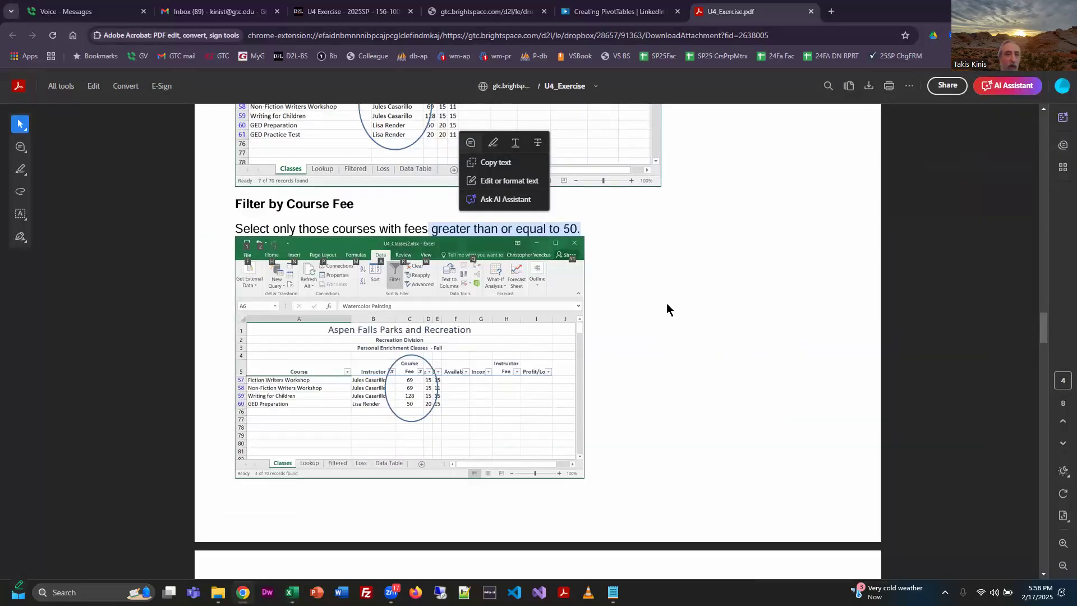
# Read the copy instruction in U4_Exercise.pdf, switch to the Excel workbook, and copy the displayed range A1:I60 on the Classes sheet.
pyautogui.scroll(-6, 643, 319)
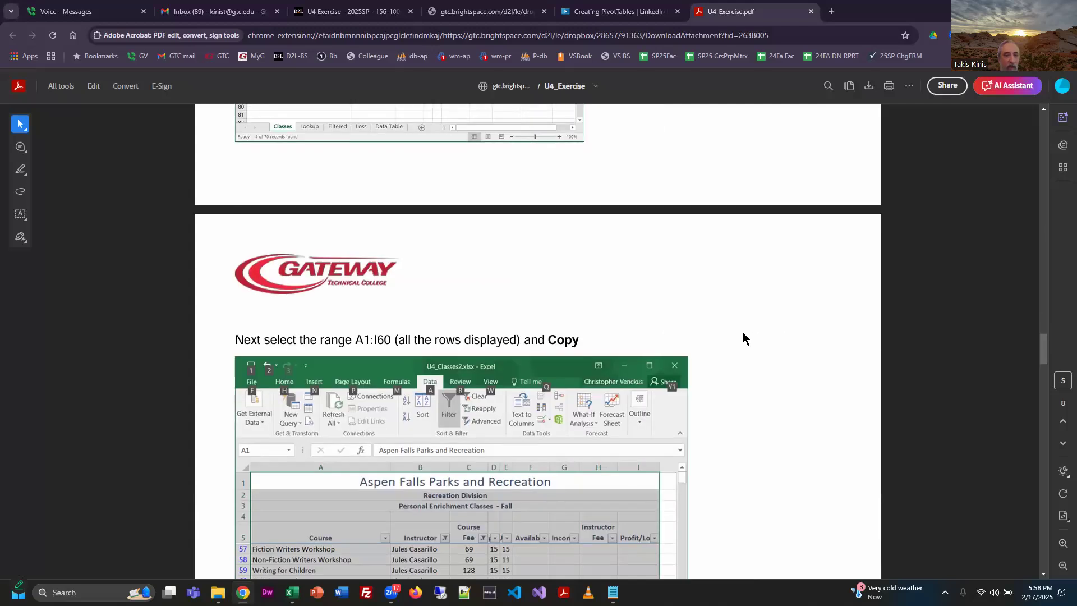
pyautogui.scroll(-2, 742, 332)
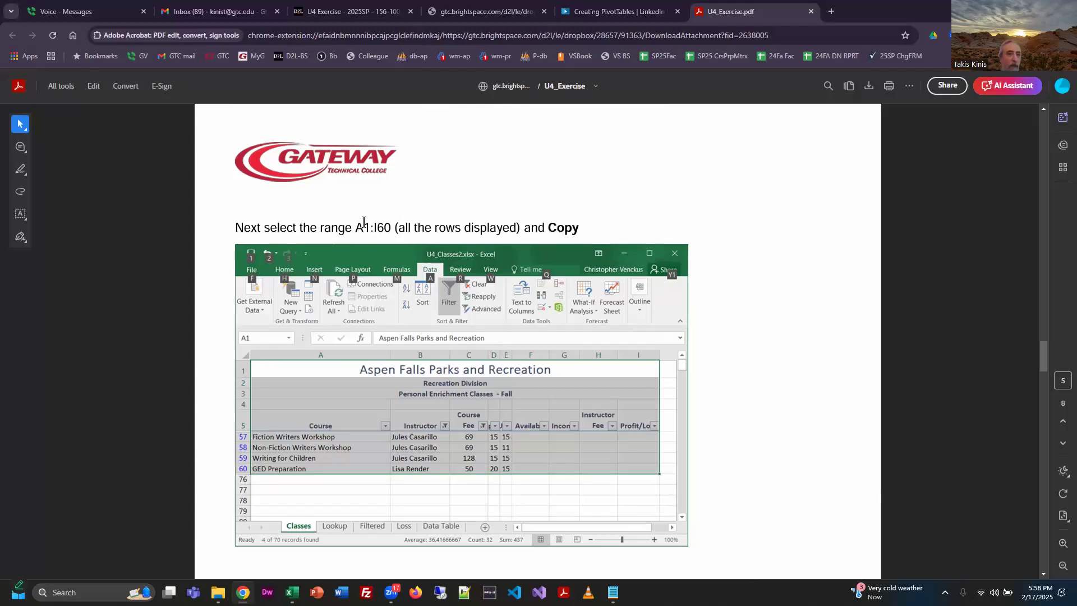
pyautogui.moveTo(353, 228); pyautogui.dragTo(394, 229)
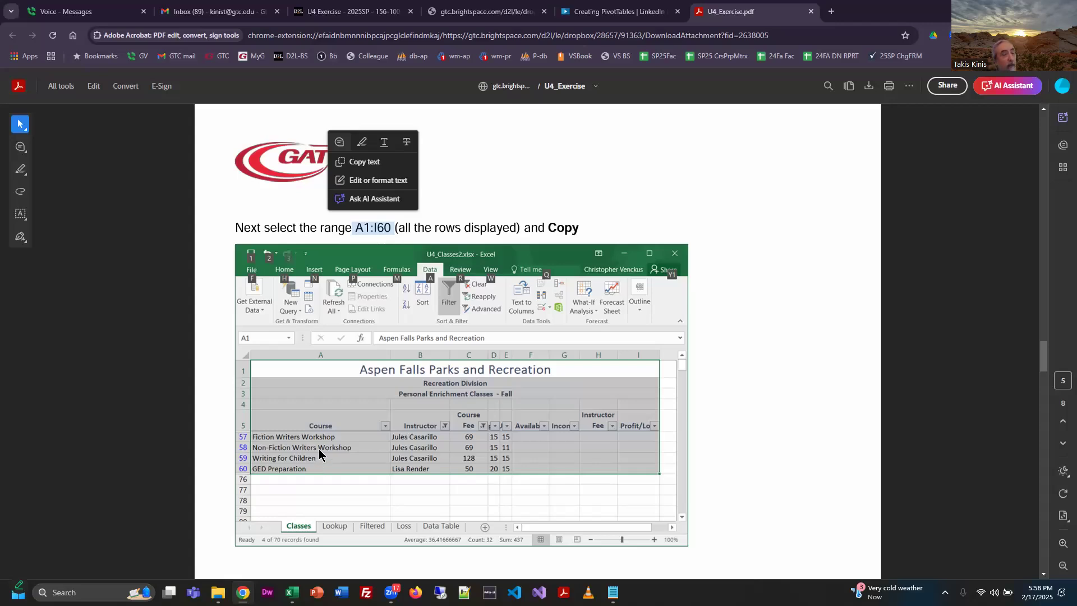
pyautogui.hotkey('alt', 'Tab')
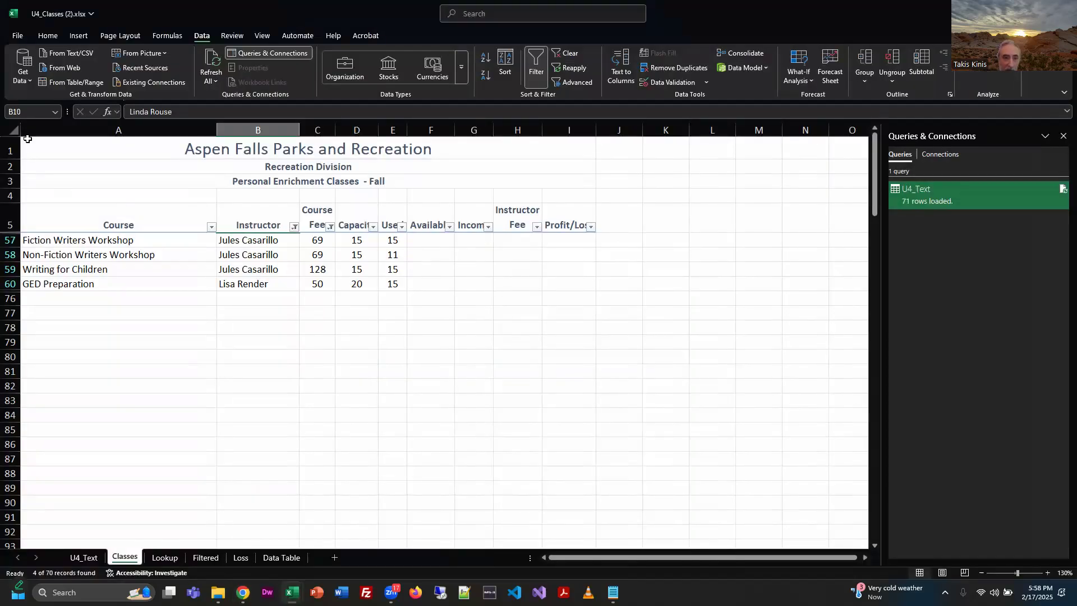
pyautogui.moveTo(35, 142); pyautogui.dragTo(577, 277)
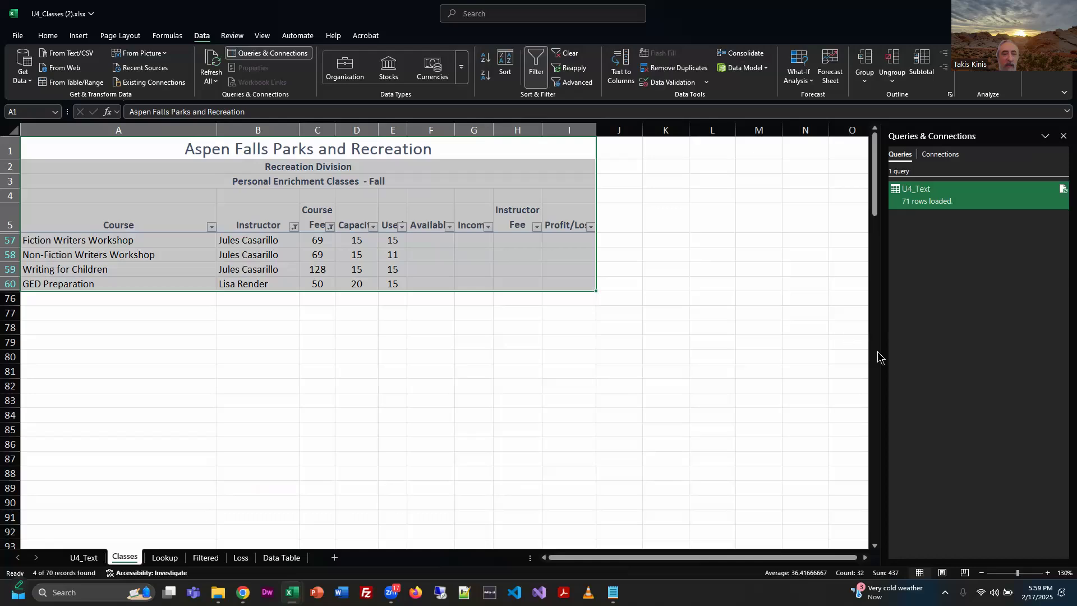
pyautogui.hotkey('ctrl', 'c')
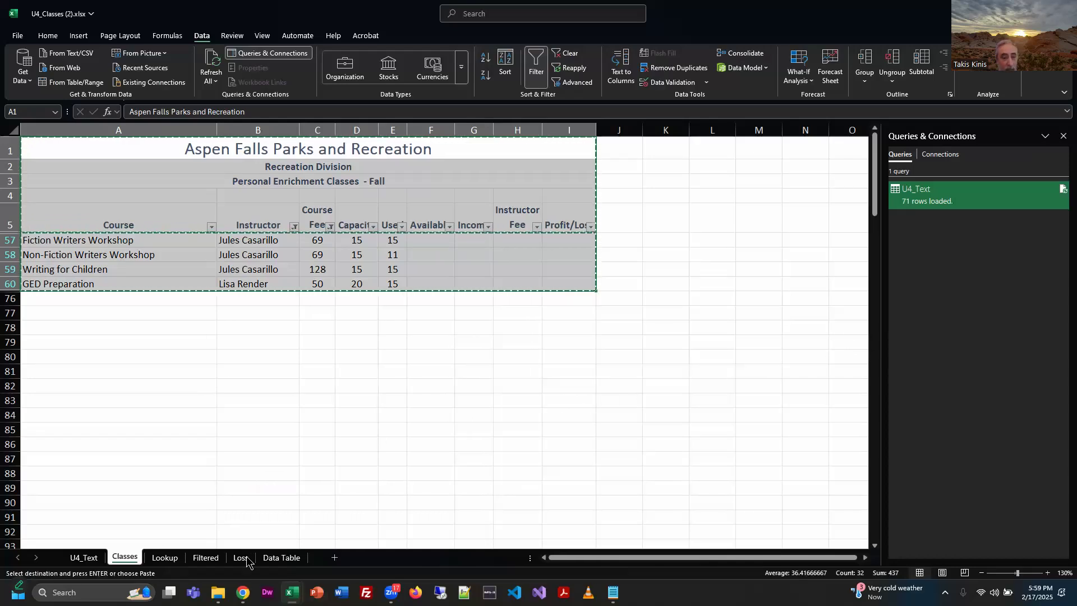
# Paste the copied rows into the Filtered worksheet starting at cell A1, and deselect the pasted range.
pyautogui.click(204, 558)
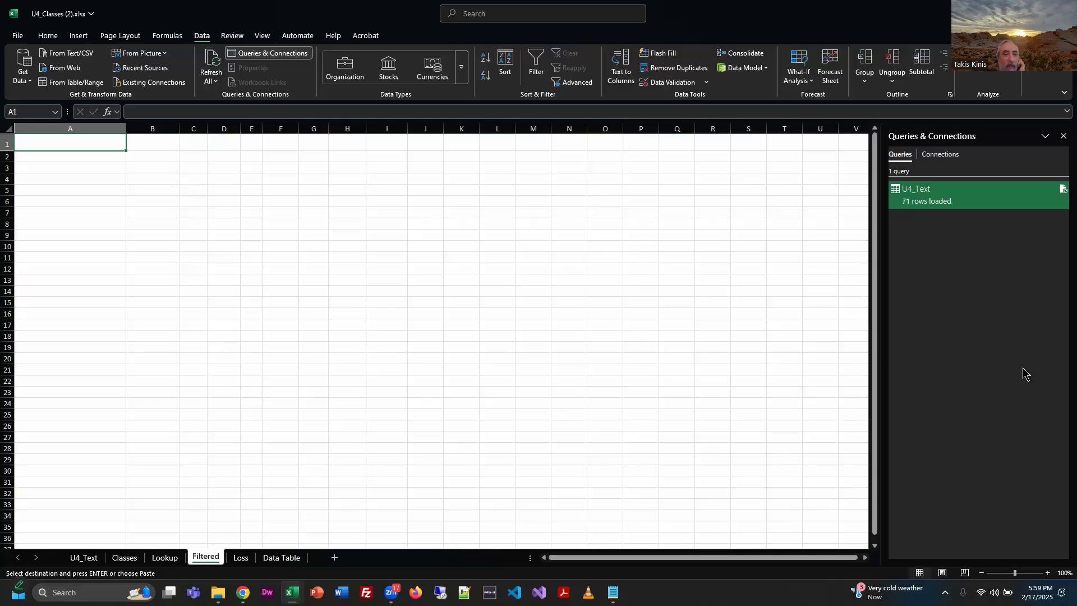
pyautogui.hotkey('ctrl', 'v')
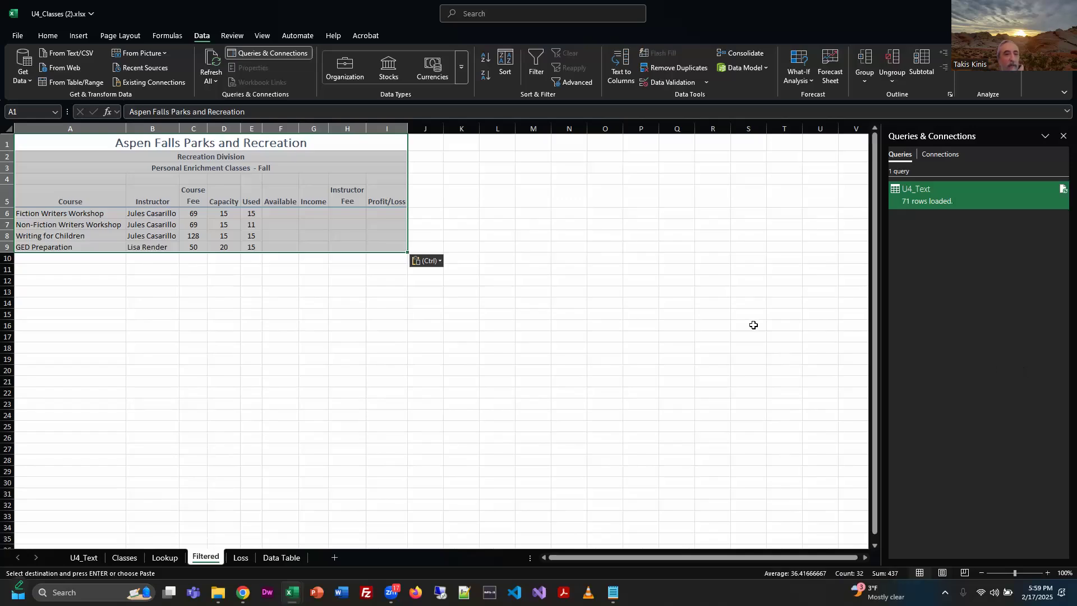
pyautogui.click(419, 348)
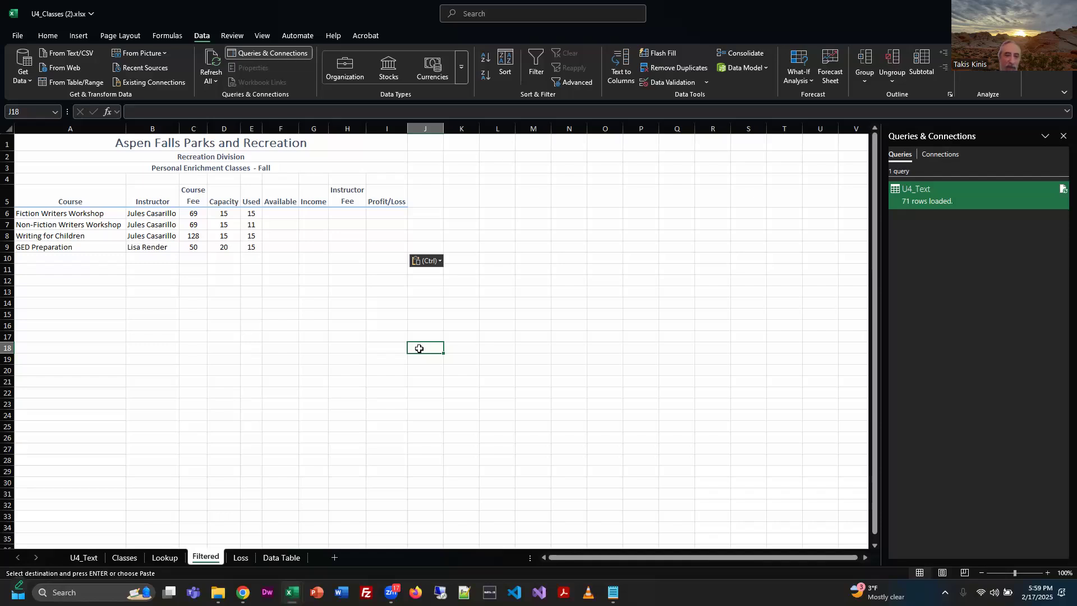
# Compare the pasted rows with the Filtered worksheet sample in U4_Exercise.pdf in Chrome, and return to the Excel workbook.
pyautogui.hotkey('alt', 'Tab')
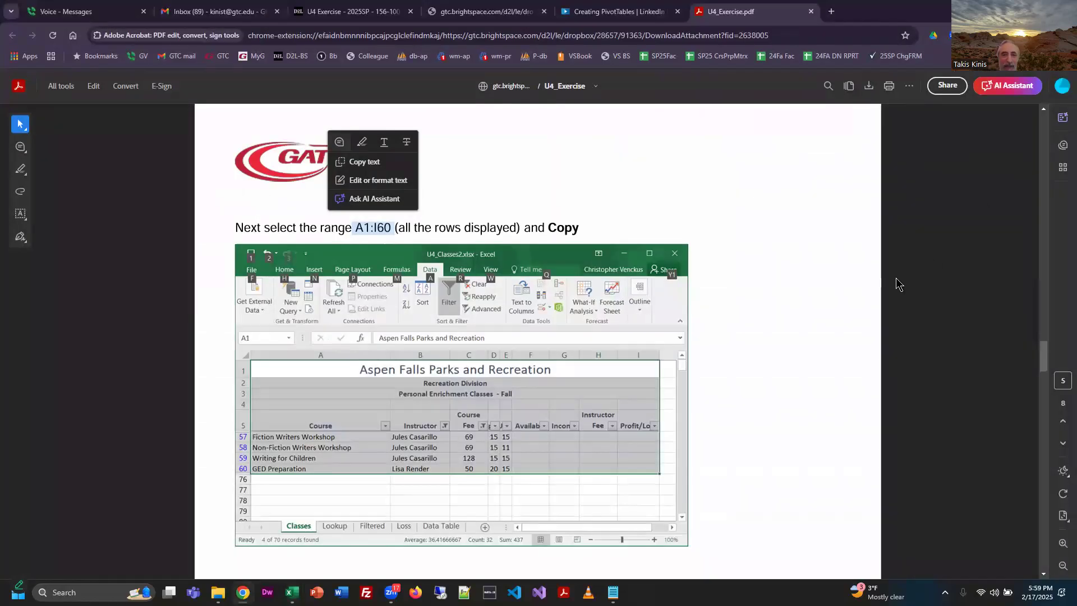
pyautogui.scroll(-5, 769, 303)
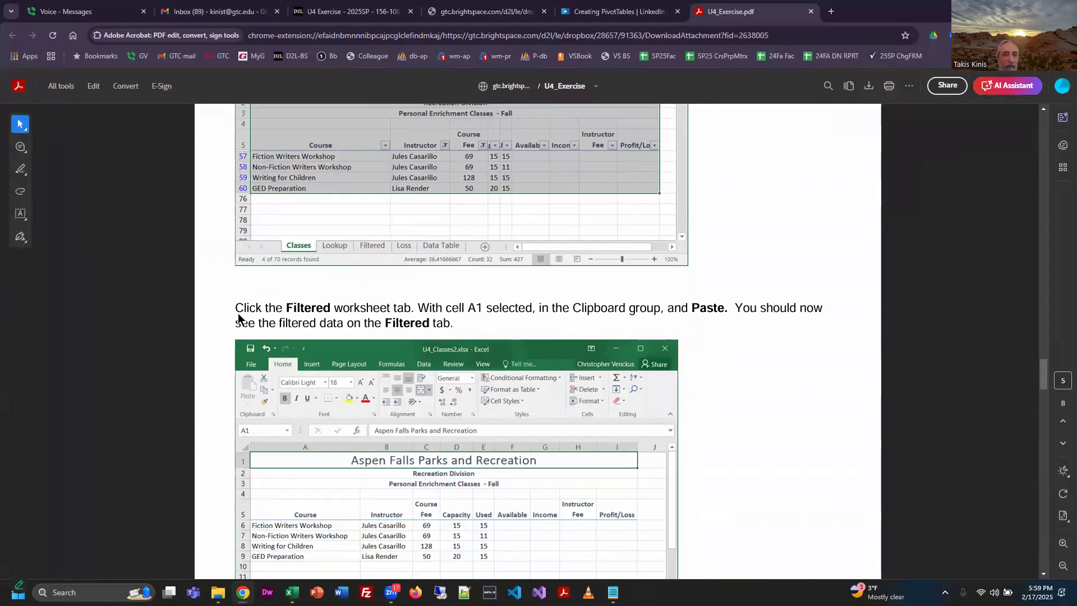
pyautogui.scroll(-2, 309, 312)
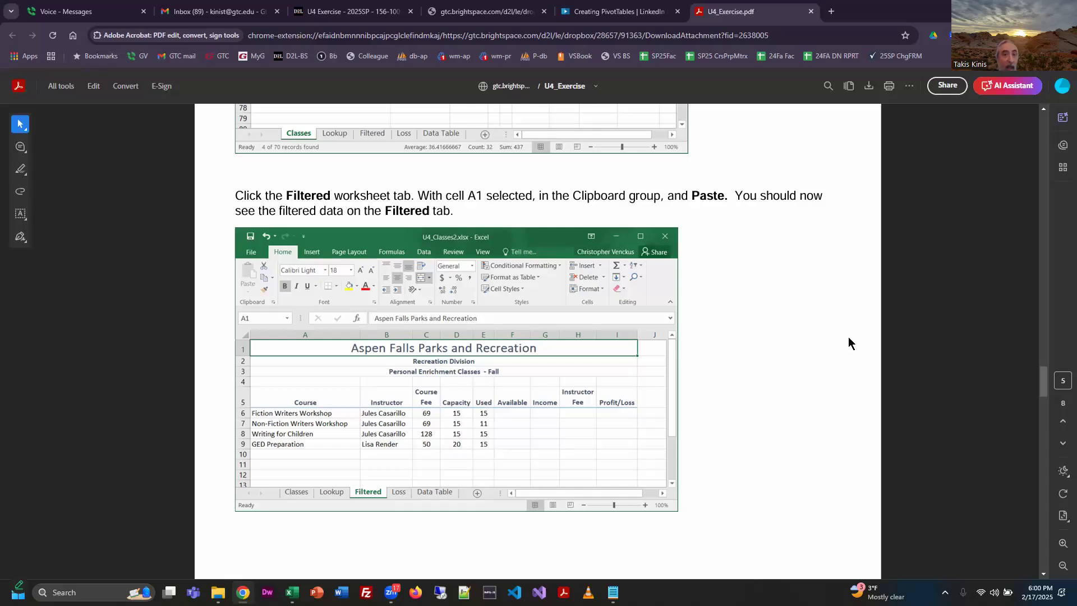
pyautogui.hotkey('alt', 'Tab')
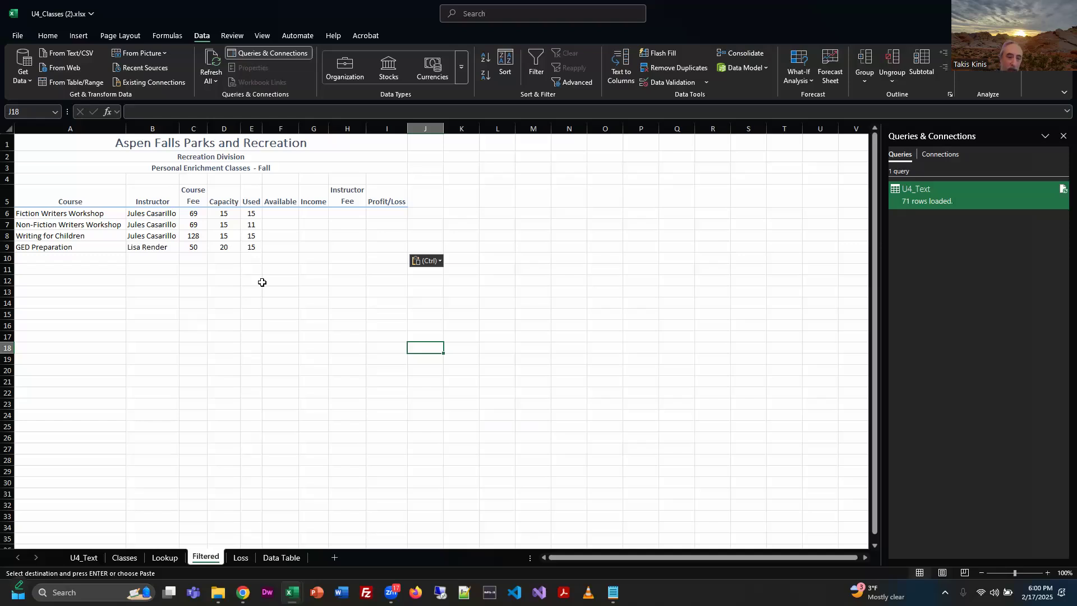
# Go back to the Classes sheet, switch to U4_Exercise.pdf in Chrome, and read the instruction on removing the custom filter.
pyautogui.click(124, 558)
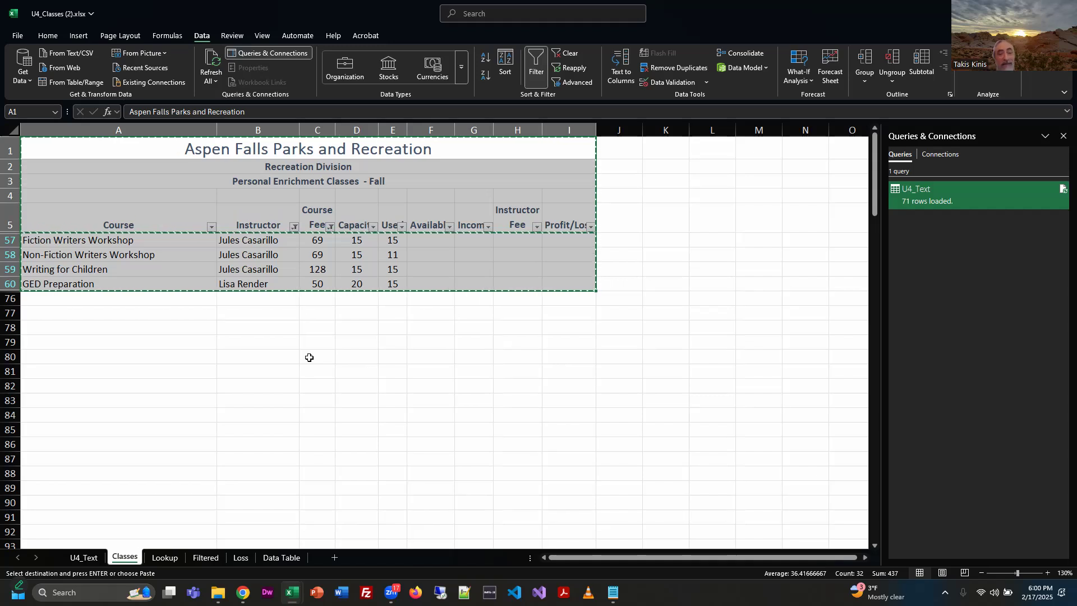
pyautogui.hotkey('alt', 'Tab')
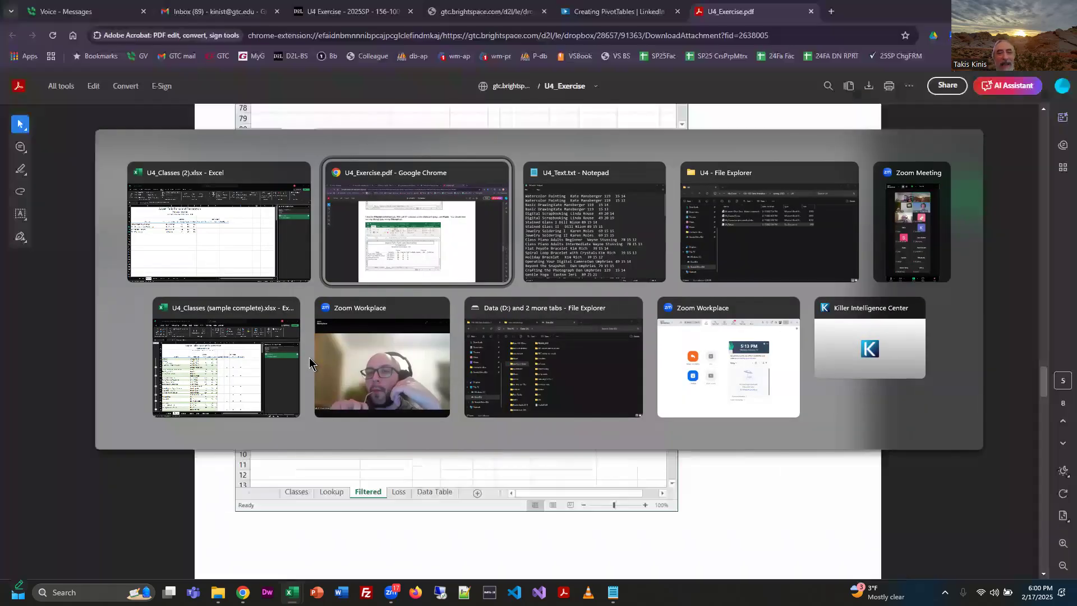
pyautogui.scroll(-1, 677, 413)
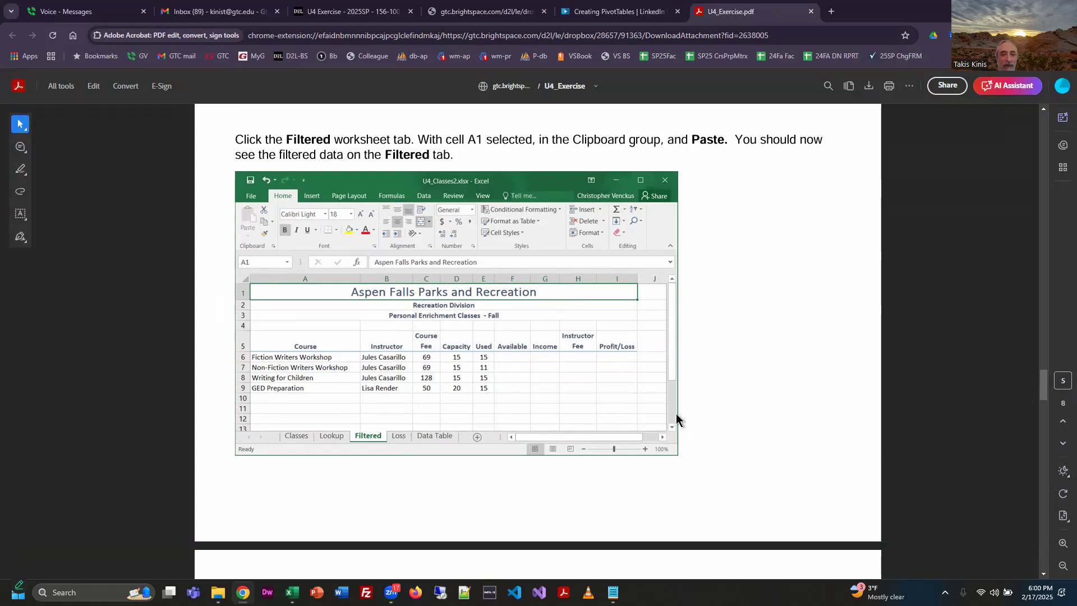
pyautogui.scroll(-7, 675, 413)
pyautogui.scroll(-2, 349, 224)
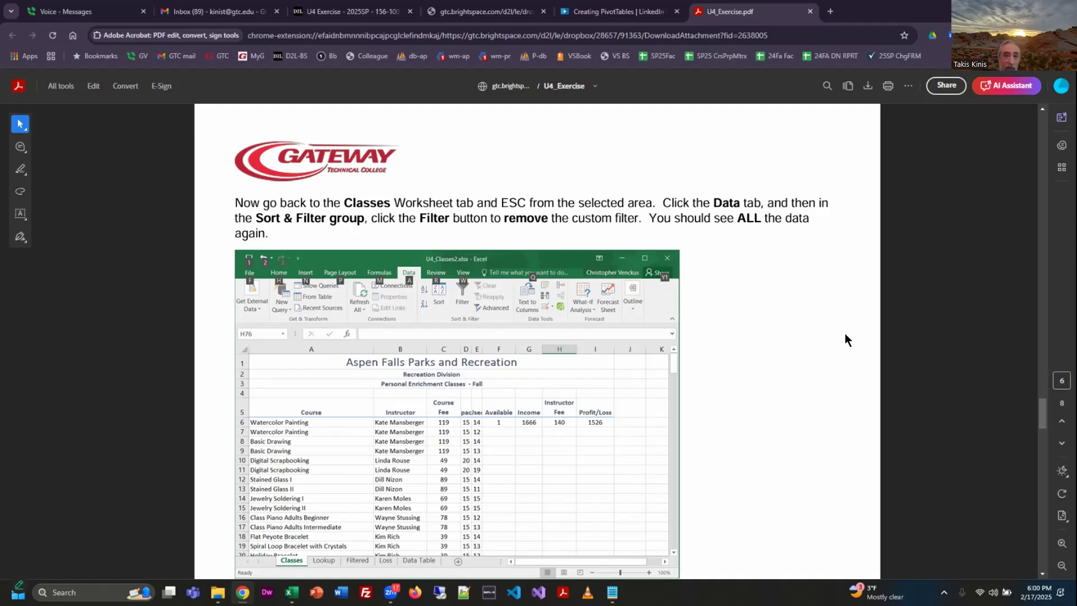
pyautogui.scroll(-2, 747, 362)
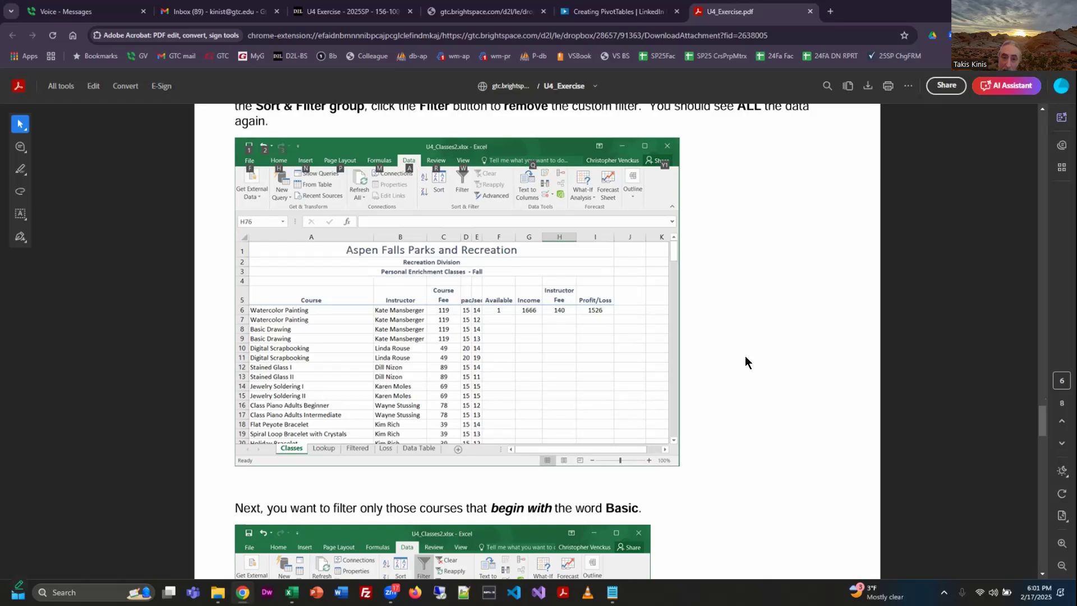
# Switch to the Excel workbook, cancel the copy selection on the Classes sheet, and remove the filter to show all the data.
pyautogui.hotkey('alt', 'Tab')
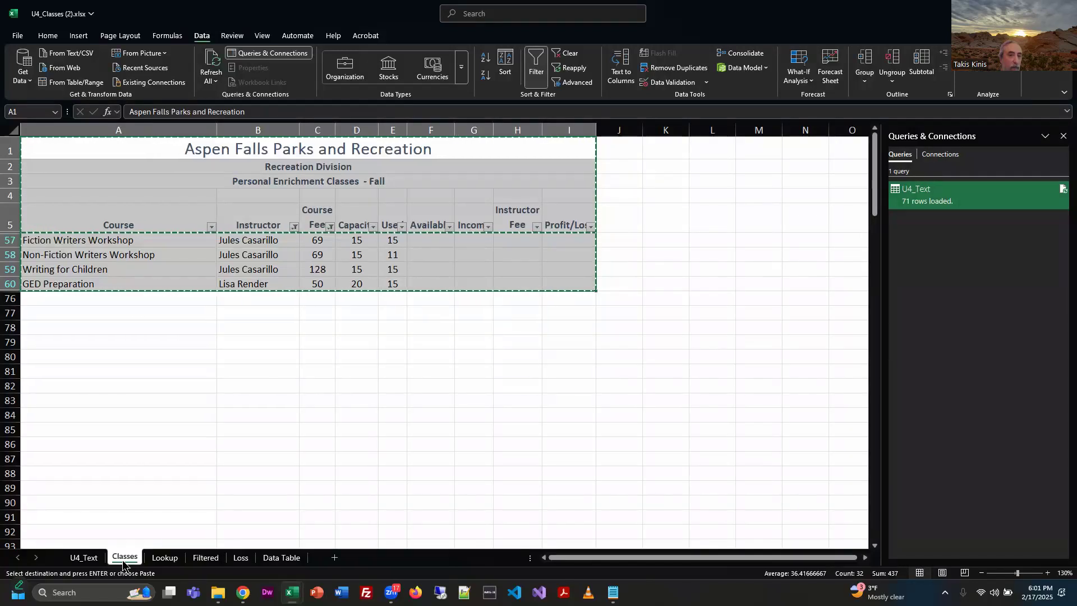
pyautogui.press('Escape')
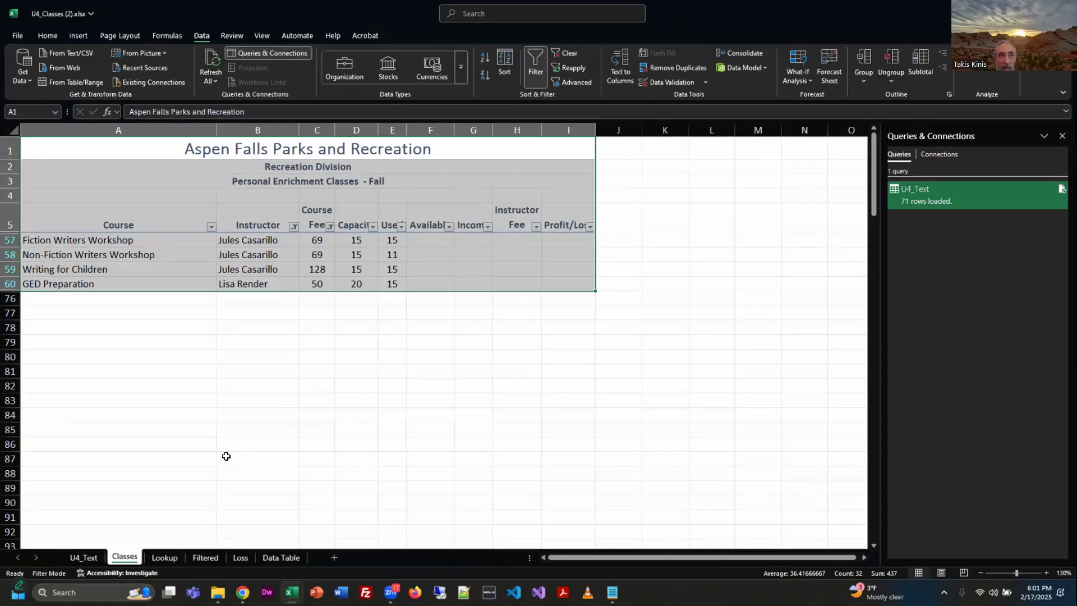
pyautogui.click(94, 377)
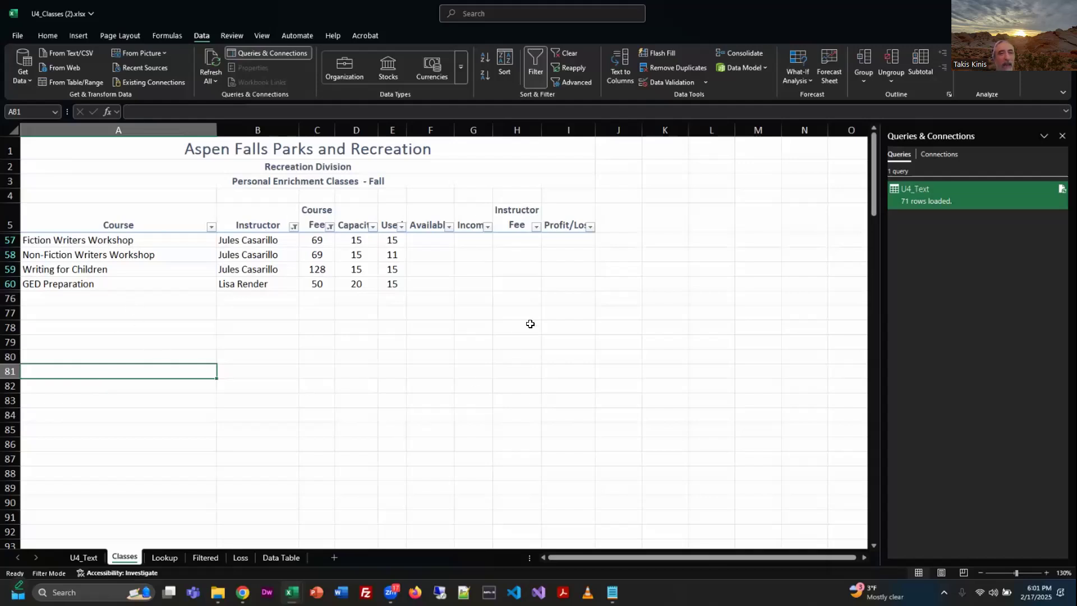
pyautogui.click(537, 74)
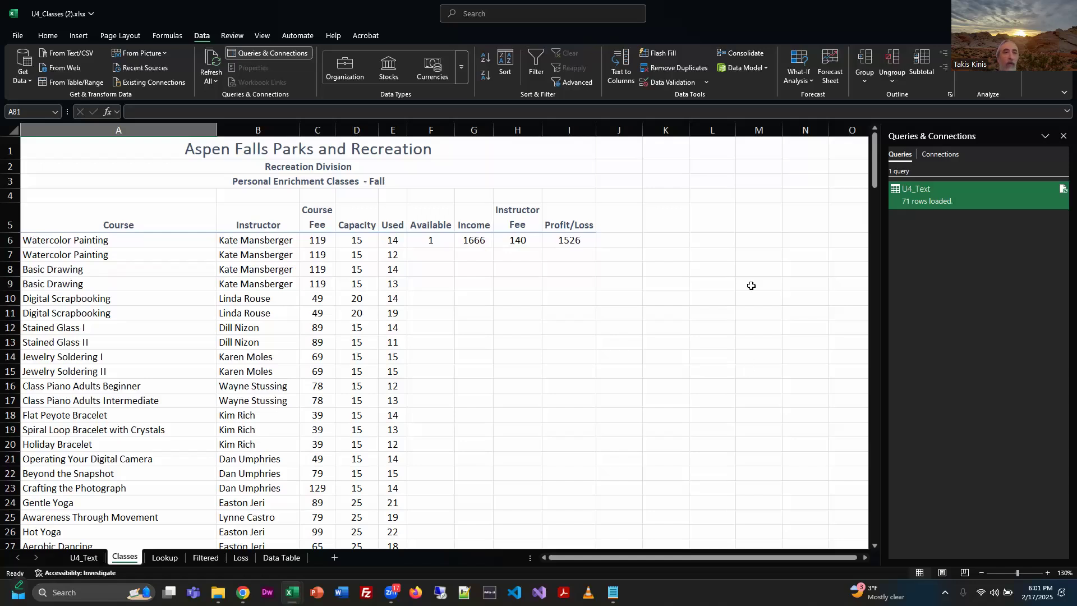
# Look over the Sort & Filter options among the editing commands, and go back to the data commands without choosing one.
pyautogui.click(49, 36)
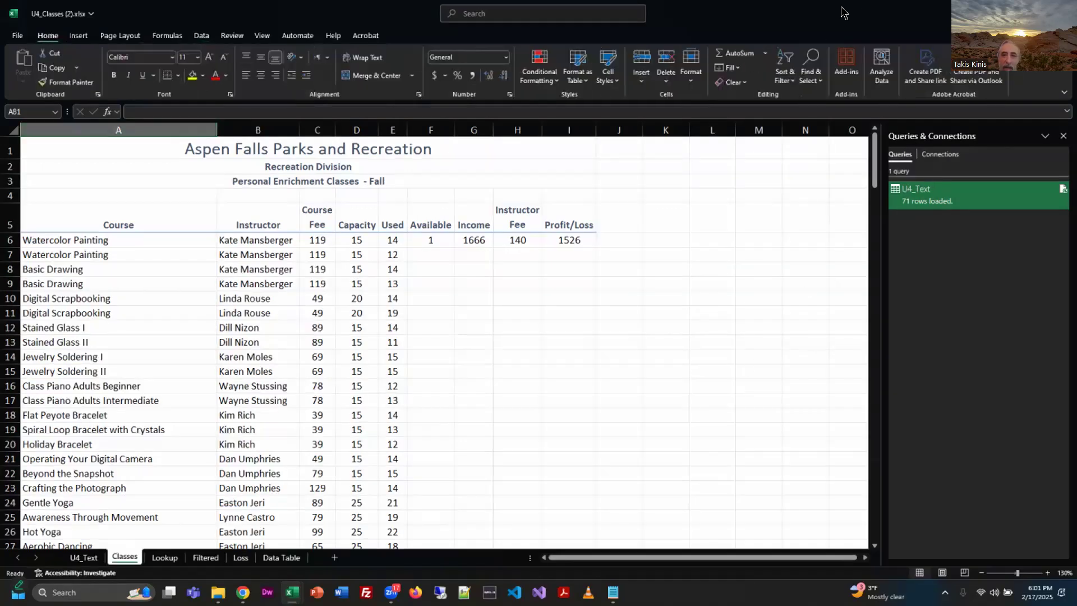
pyautogui.click(785, 68)
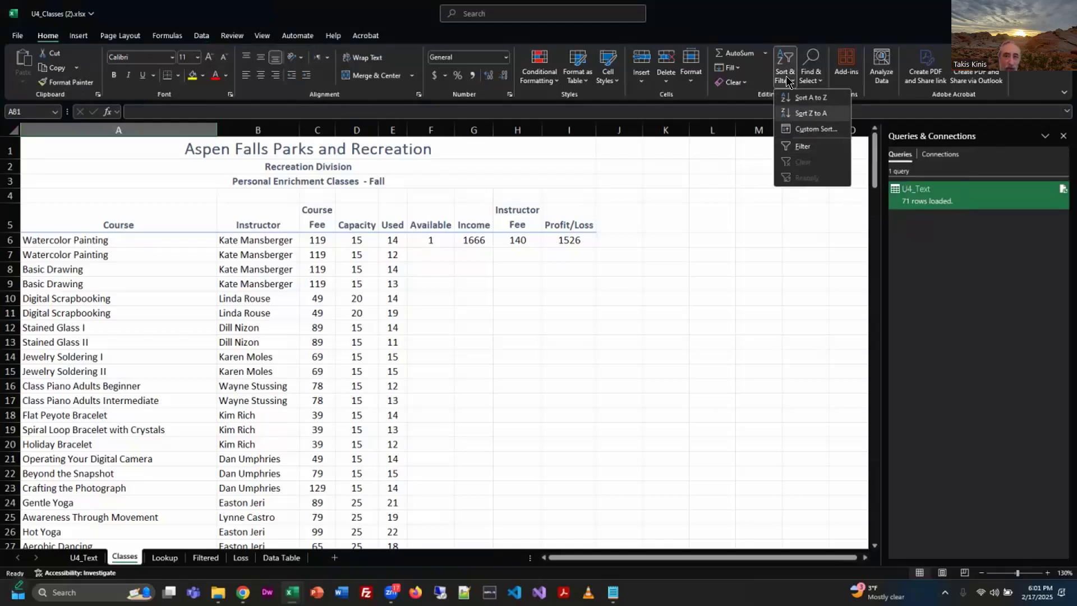
pyautogui.click(200, 37)
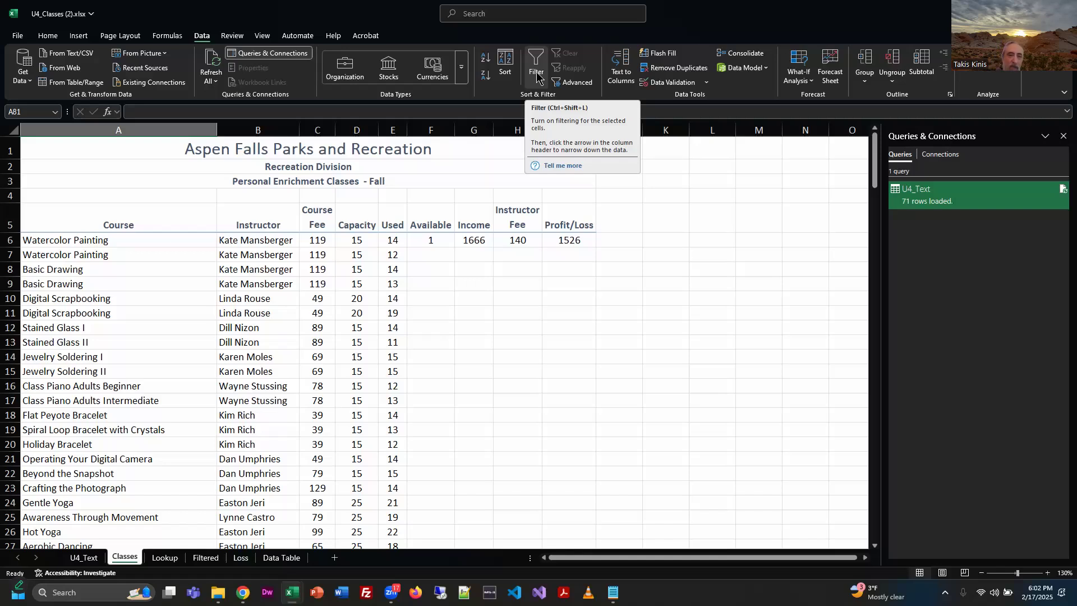
# Switch to U4_Exercise.pdf in Chrome, read the instruction and sample for courses beginning with Basic, and return to the Excel workbook.
pyautogui.hotkey('alt', 'Tab')
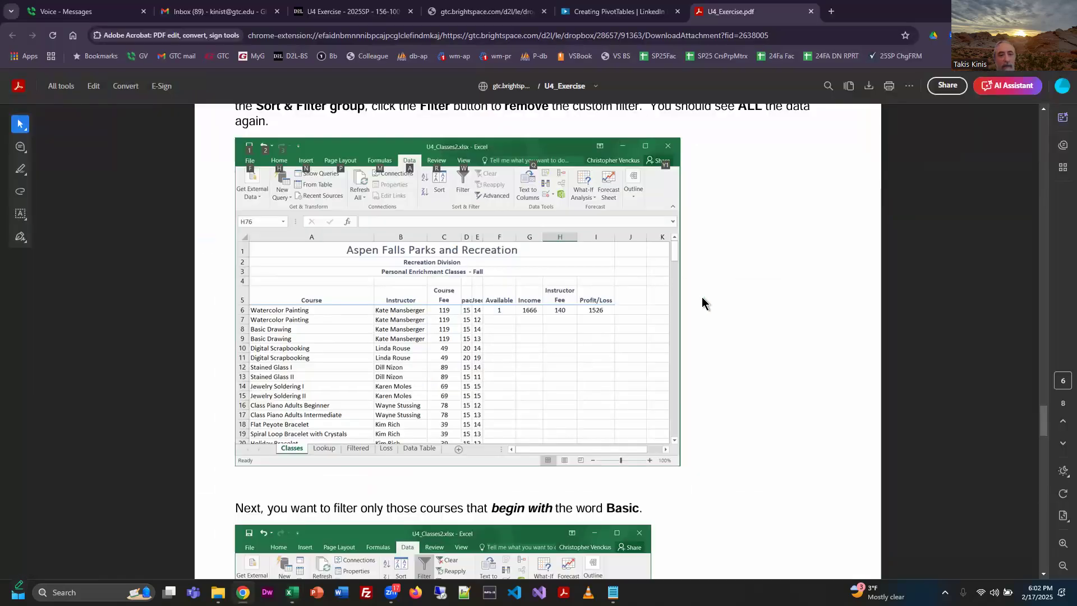
pyautogui.scroll(-5, 746, 303)
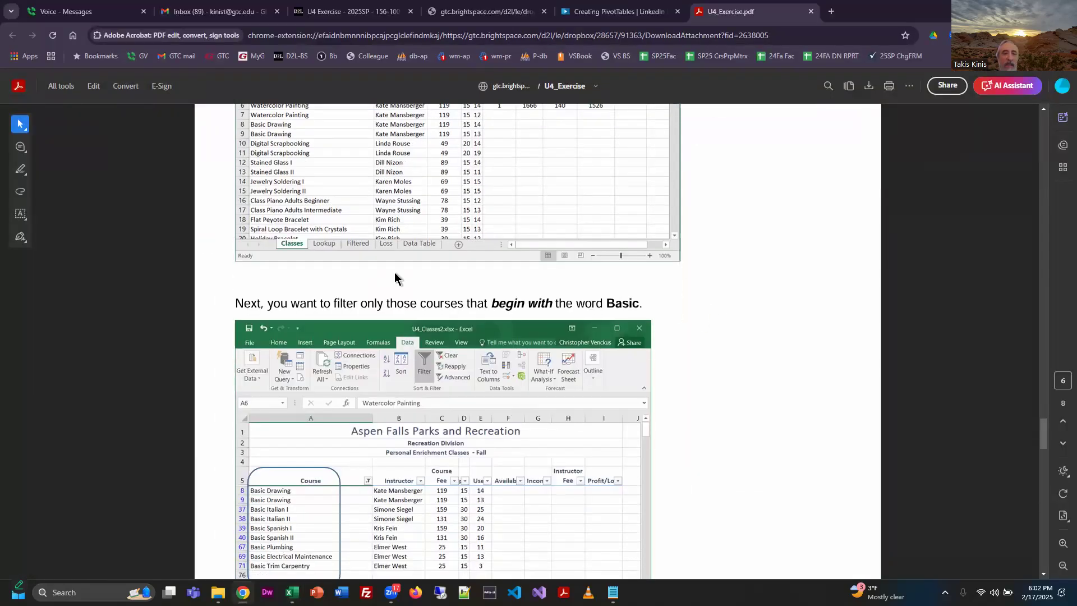
pyautogui.scroll(-1, 427, 227)
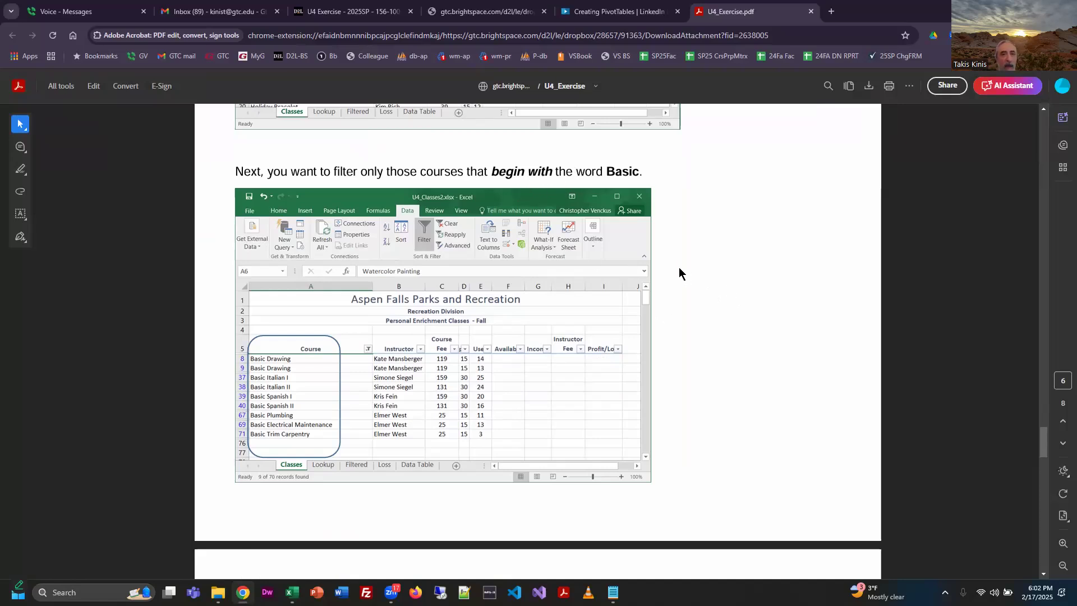
pyautogui.hotkey('alt', 'Tab')
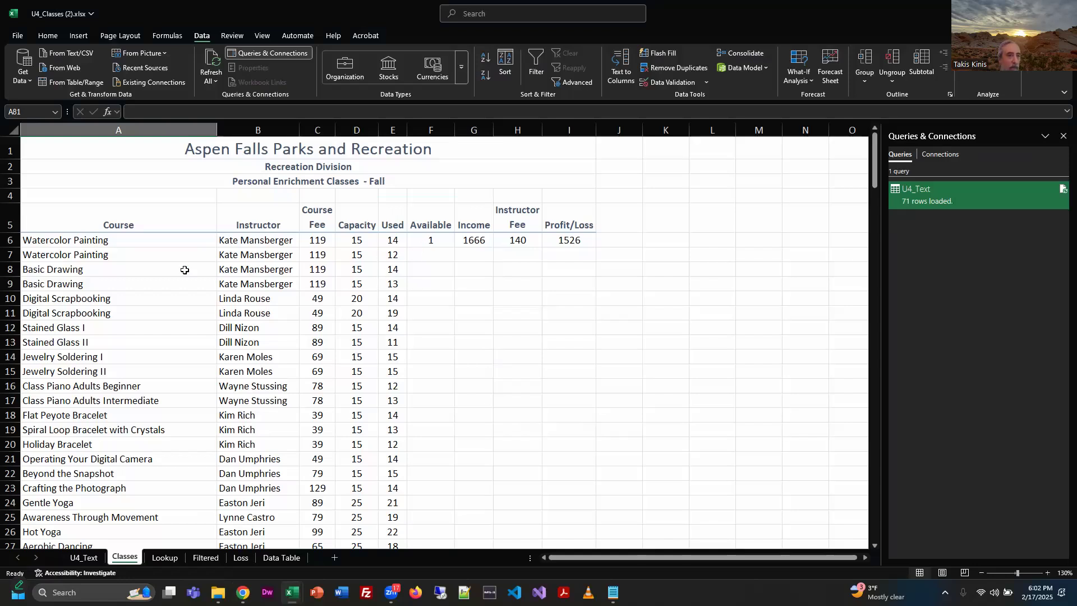
# Turn on the column filters for the Classes header row, starting from the Course heading in A5.
pyautogui.click(161, 254)
pyautogui.click(187, 222)
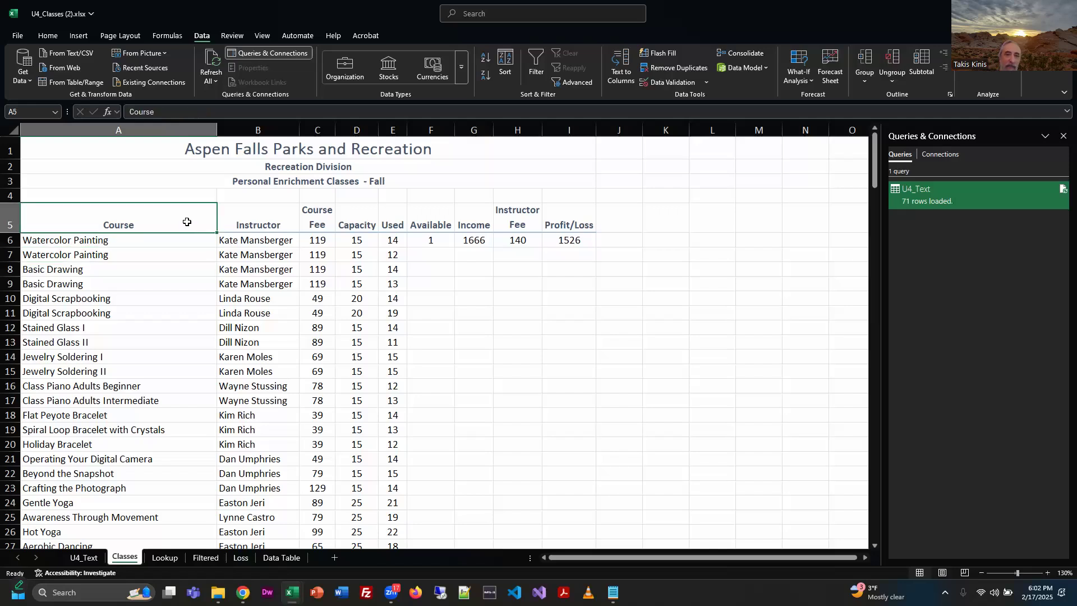
pyautogui.click(159, 245)
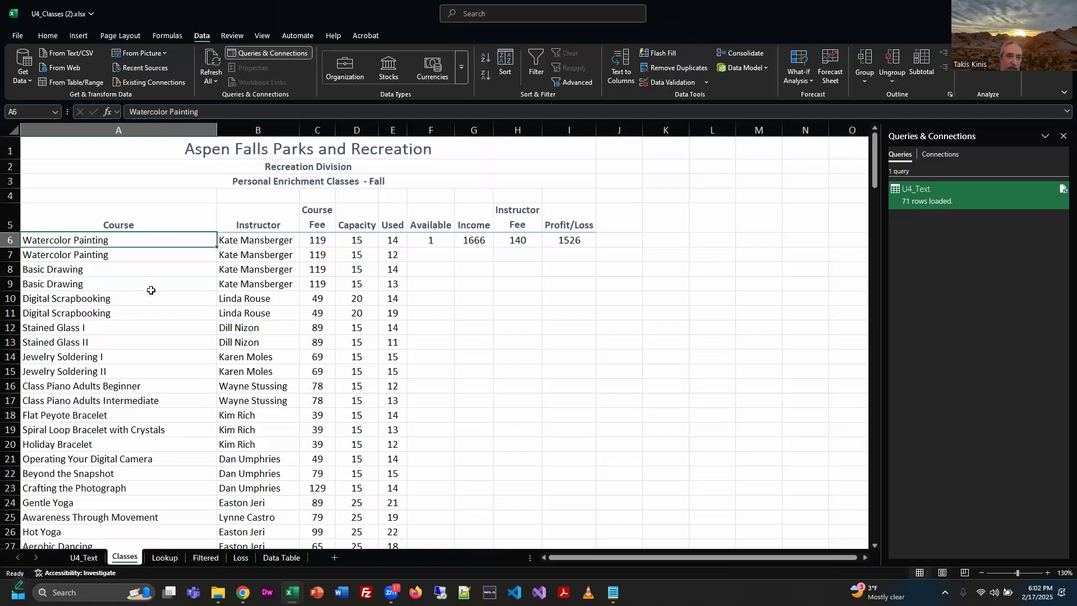
pyautogui.press('Up')
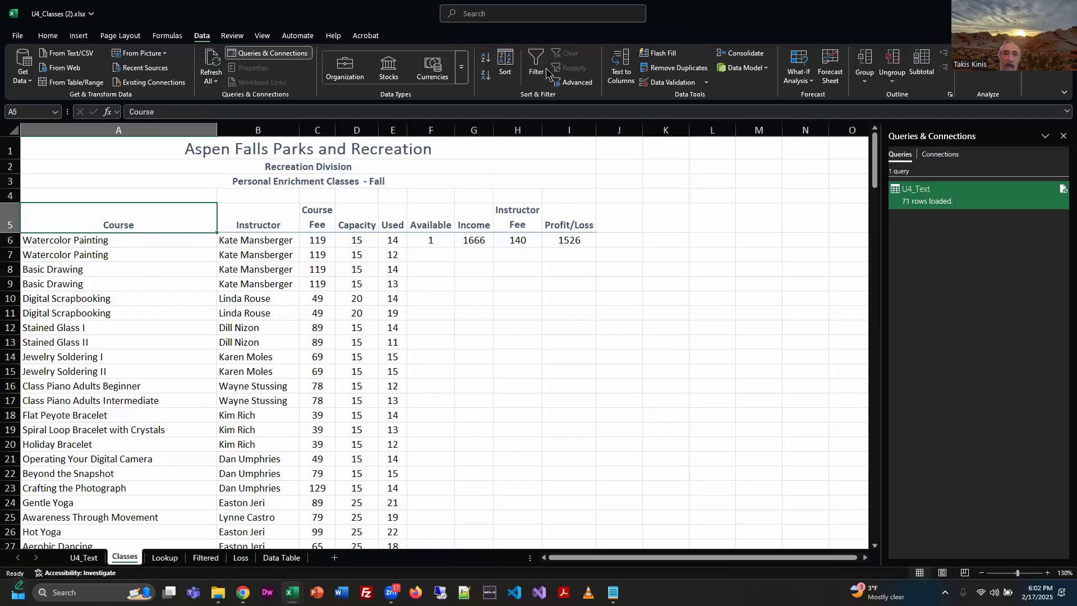
pyautogui.click(545, 72)
# Filter the Course column with a Begins With text filter for "basic".
pyautogui.click(211, 227)
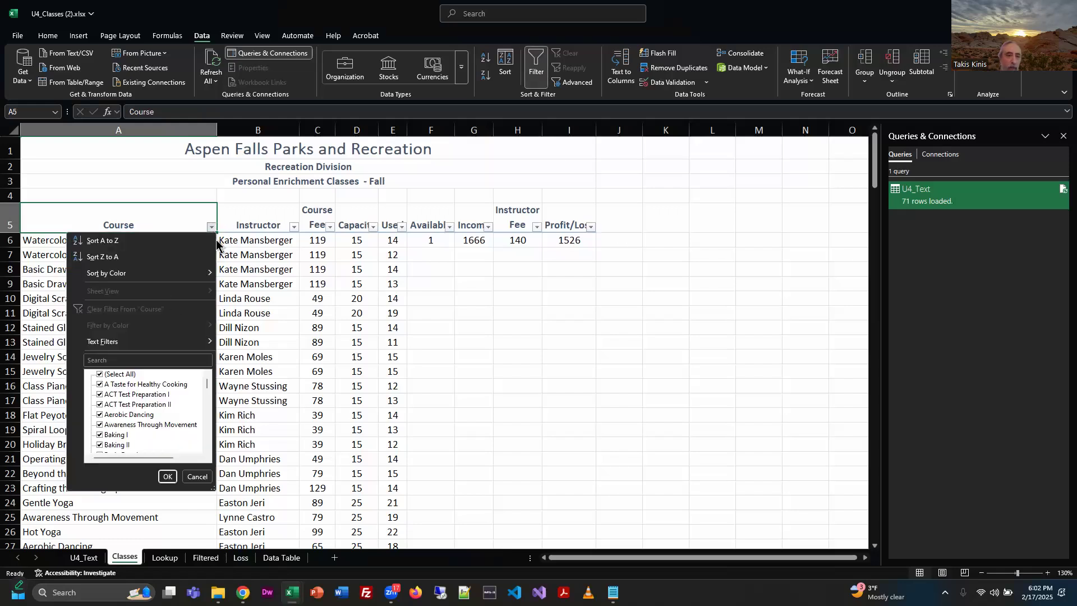
pyautogui.moveTo(114, 348)
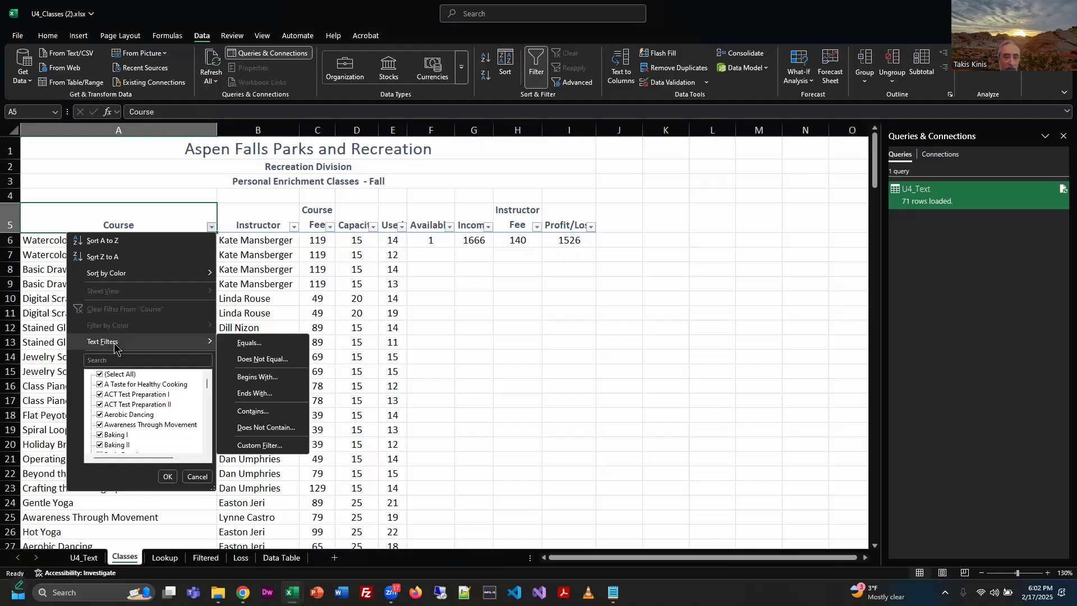
pyautogui.click(268, 386)
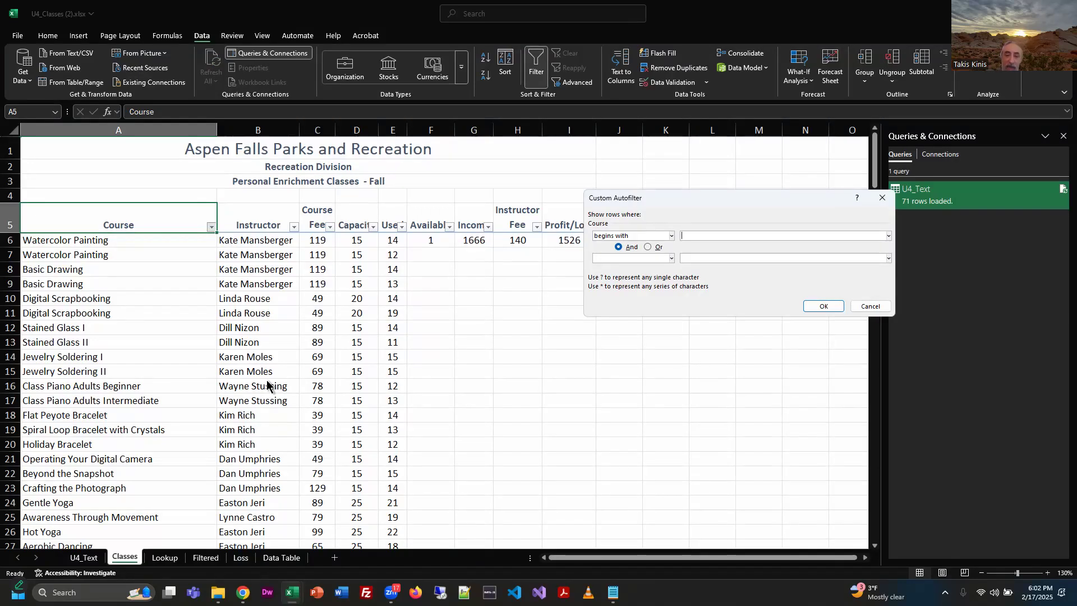
pyautogui.write('basic')
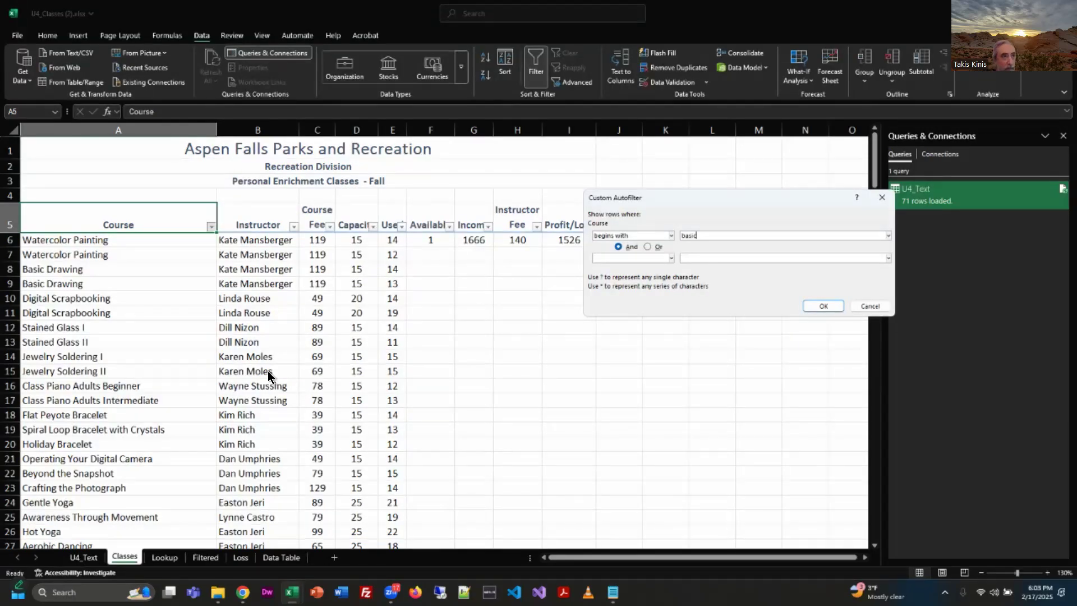
pyautogui.click(823, 307)
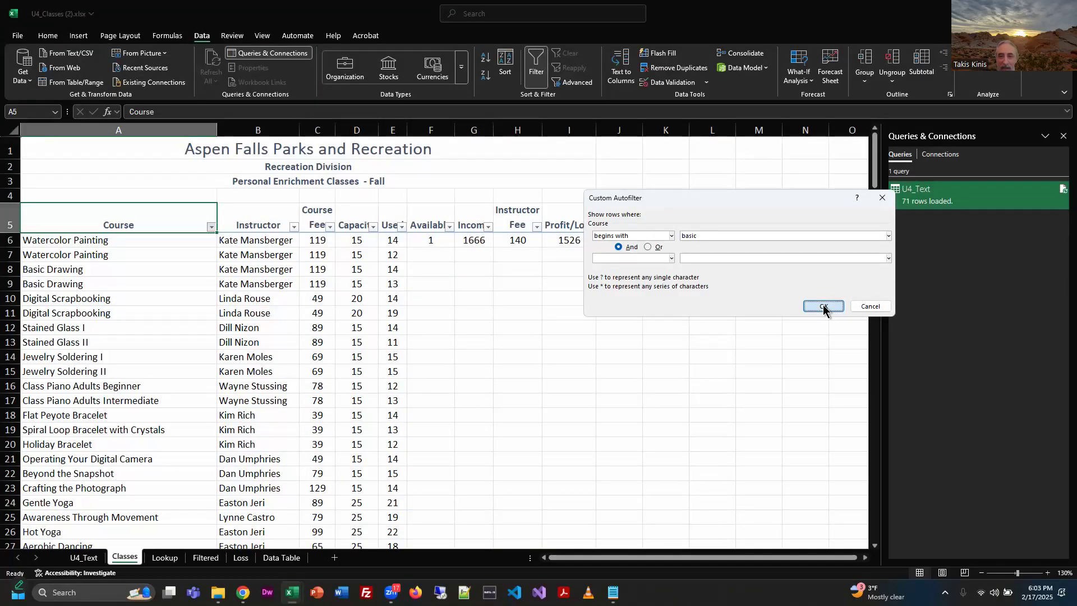
pyautogui.click(824, 306)
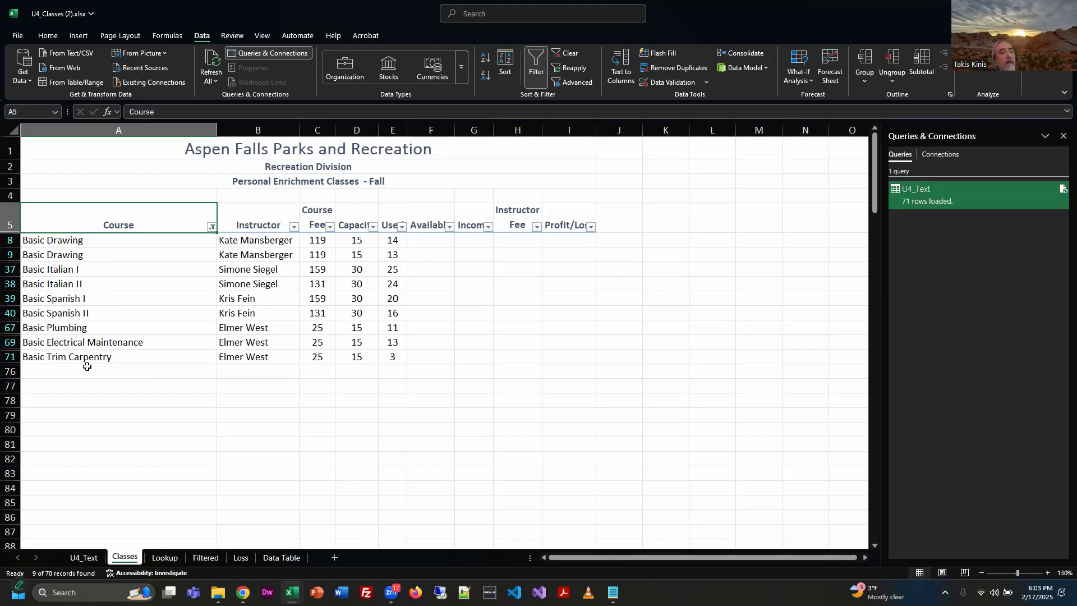
# Switch to U4_Exercise.pdf in Chrome, compare the Basic filter sample, read the sort and subtotal section, and return to the Excel workbook.
pyautogui.hotkey('alt', 'Tab')
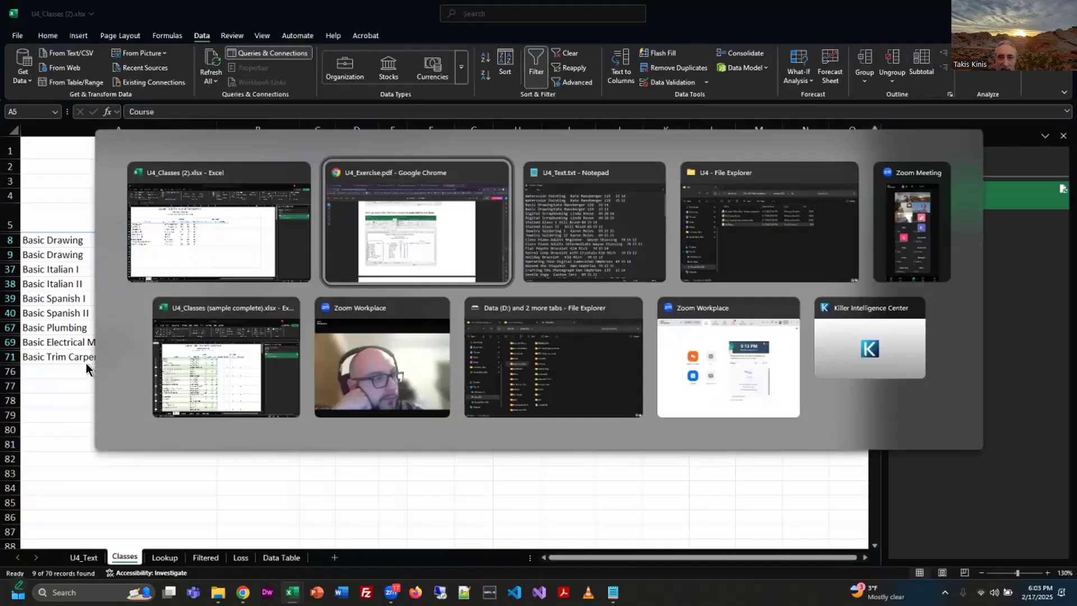
pyautogui.scroll(-5, 516, 312)
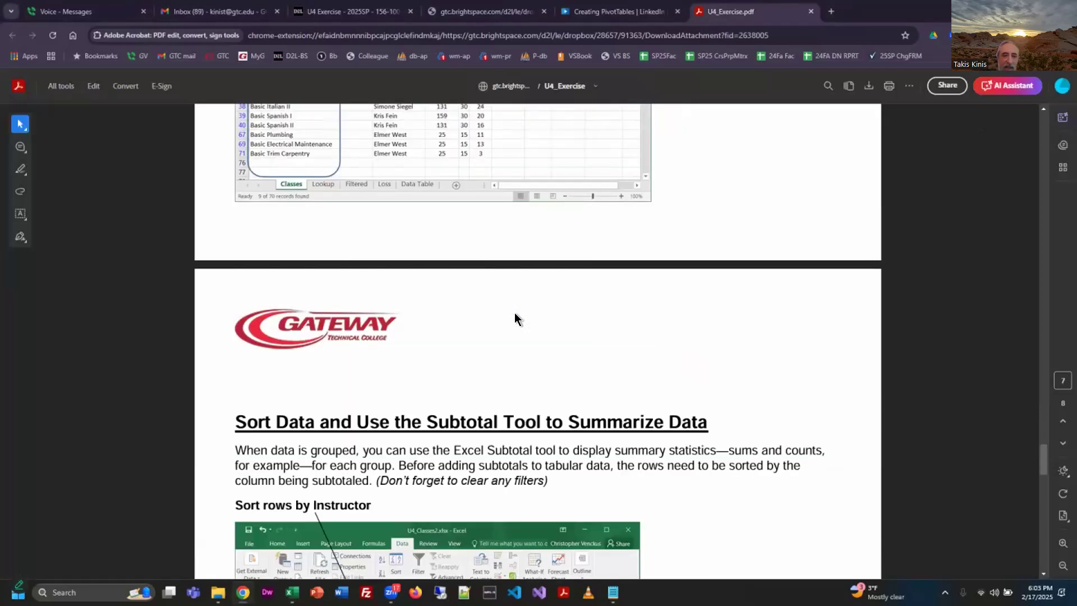
pyautogui.scroll(-5, 514, 318)
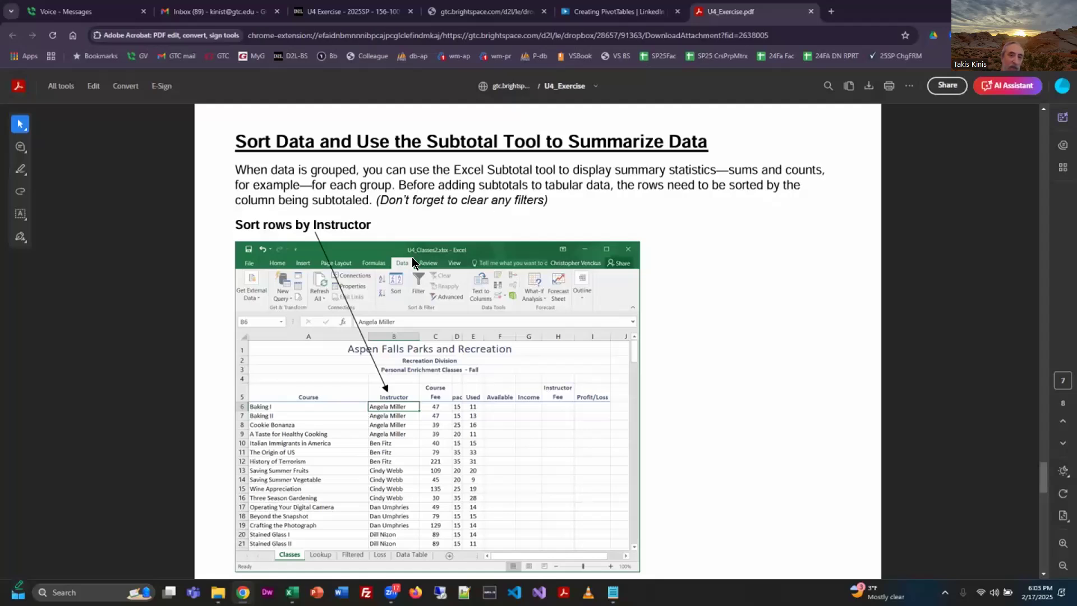
pyautogui.scroll(8, 411, 257)
pyautogui.scroll(2, 411, 257)
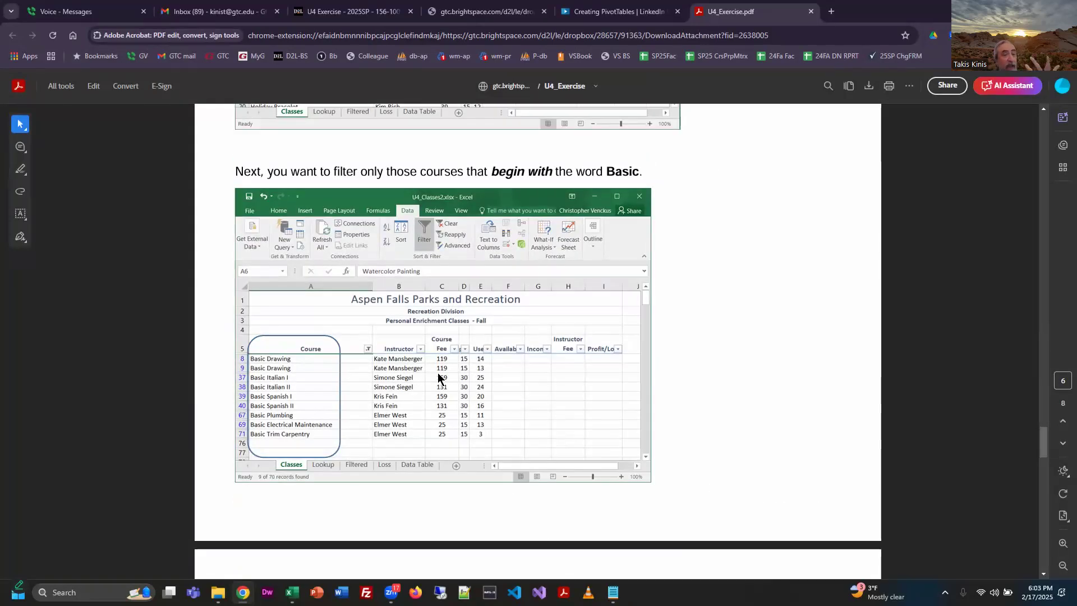
pyautogui.hotkey('alt', 'Tab')
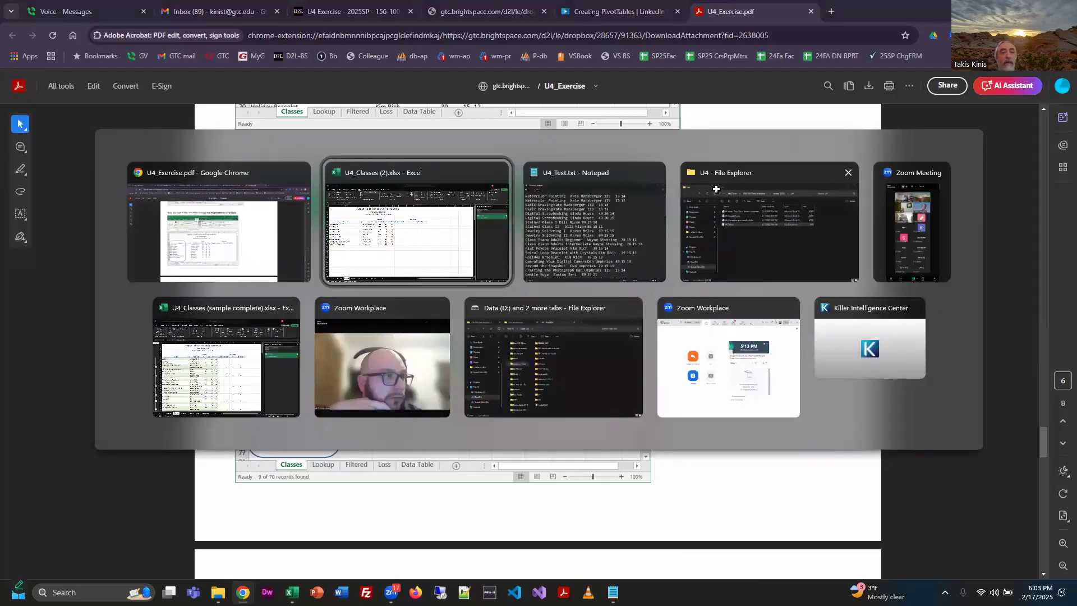
# Copy the filtered Basic course rows from the Classes sheet, without the headings, and paste them into the Filtered sheet at A12.
pyautogui.moveTo(89, 147); pyautogui.dragTo(414, 357)
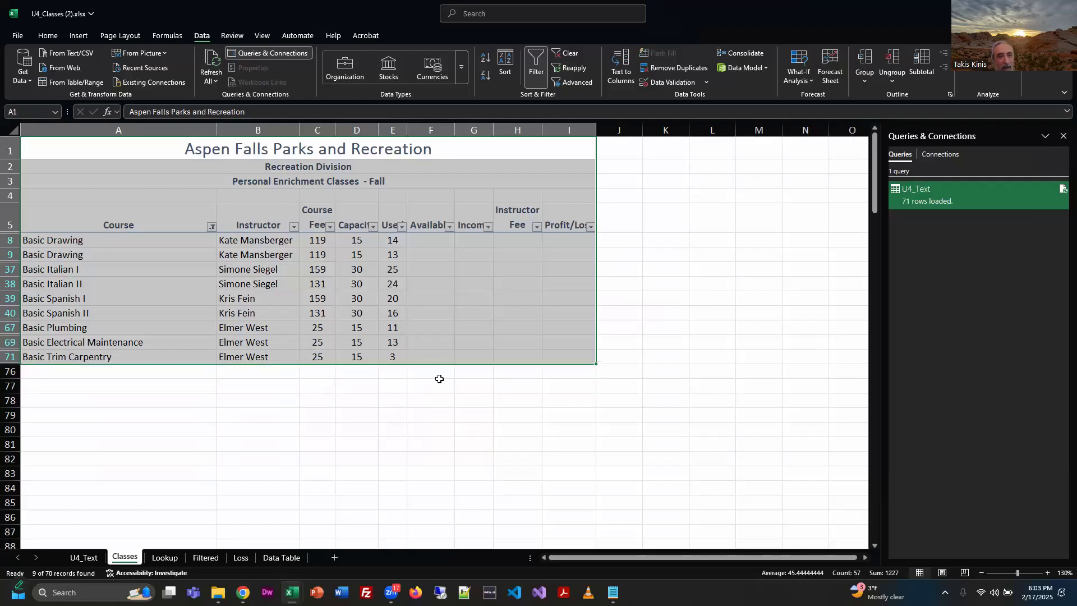
pyautogui.click(410, 414)
pyautogui.moveTo(71, 243); pyautogui.dragTo(565, 372)
pyautogui.moveTo(569, 358); pyautogui.dragTo(559, 358)
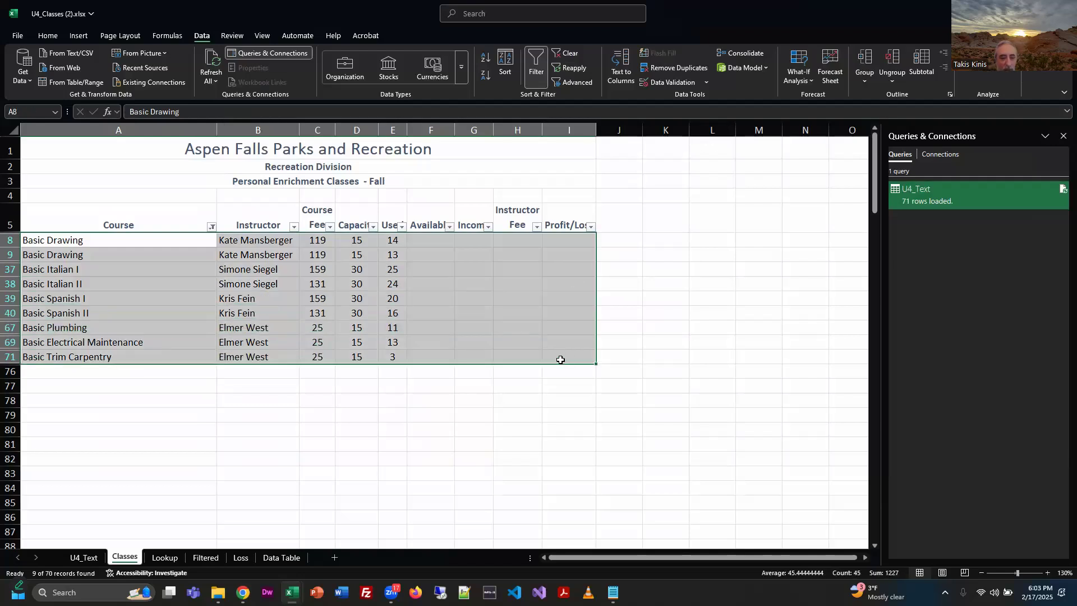
pyautogui.hotkey('ctrl', 'c')
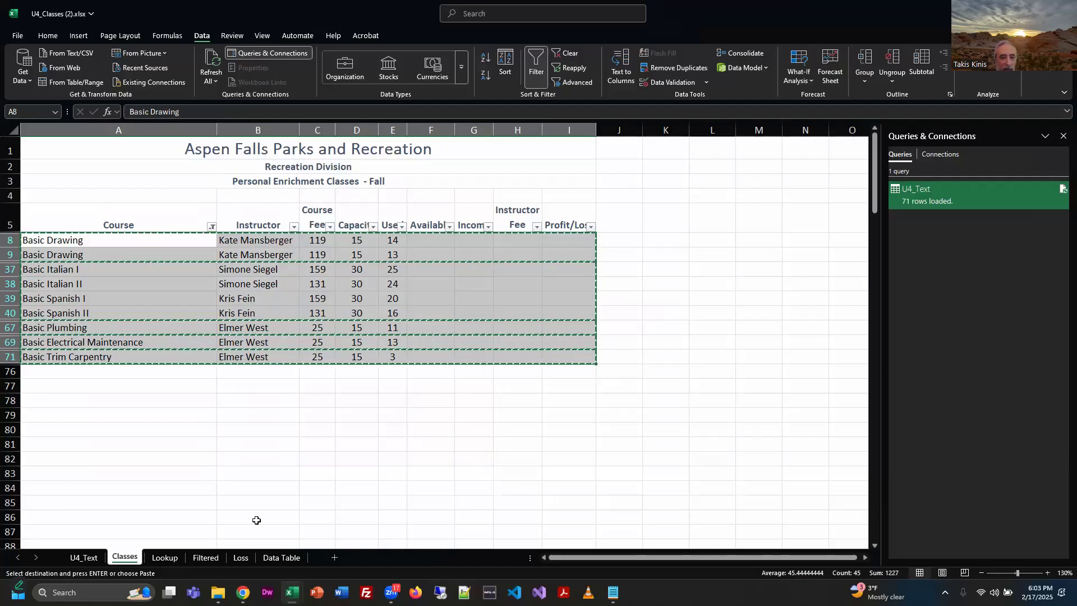
pyautogui.click(205, 557)
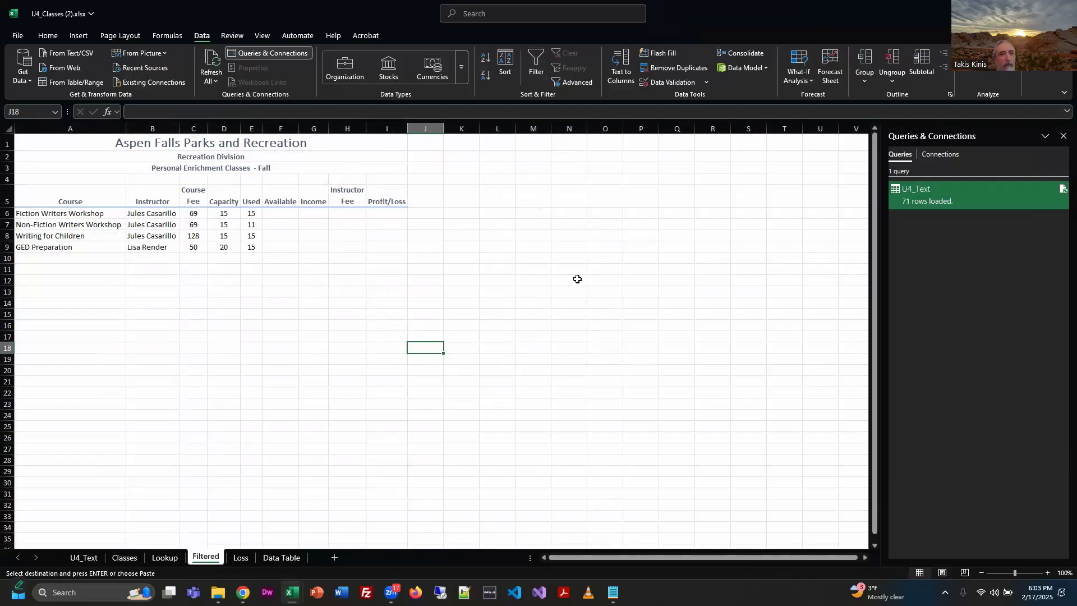
pyautogui.click(34, 281)
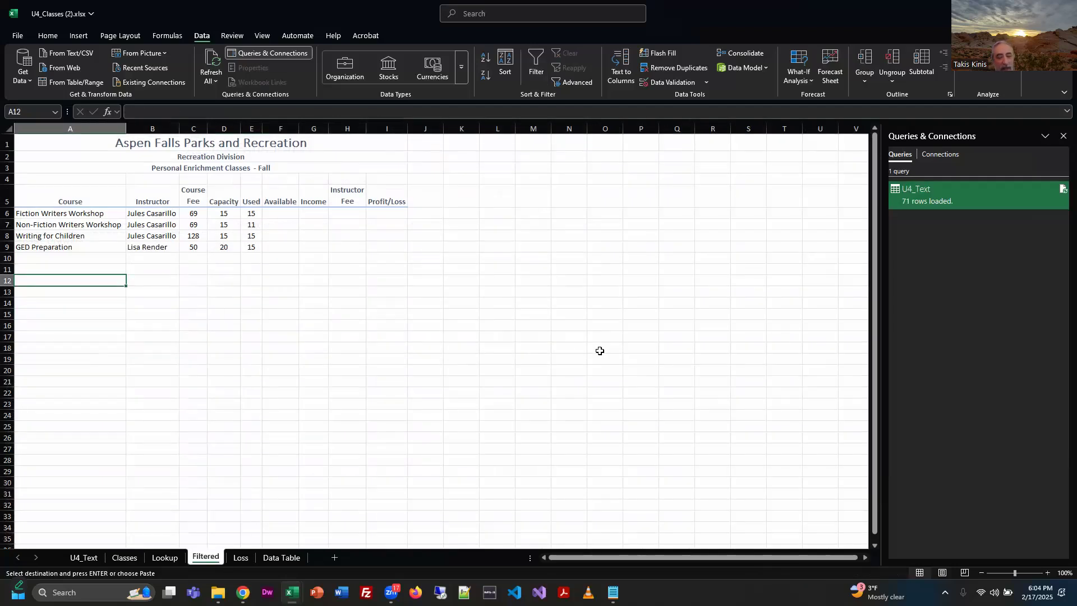
pyautogui.hotkey('ctrl', 'v')
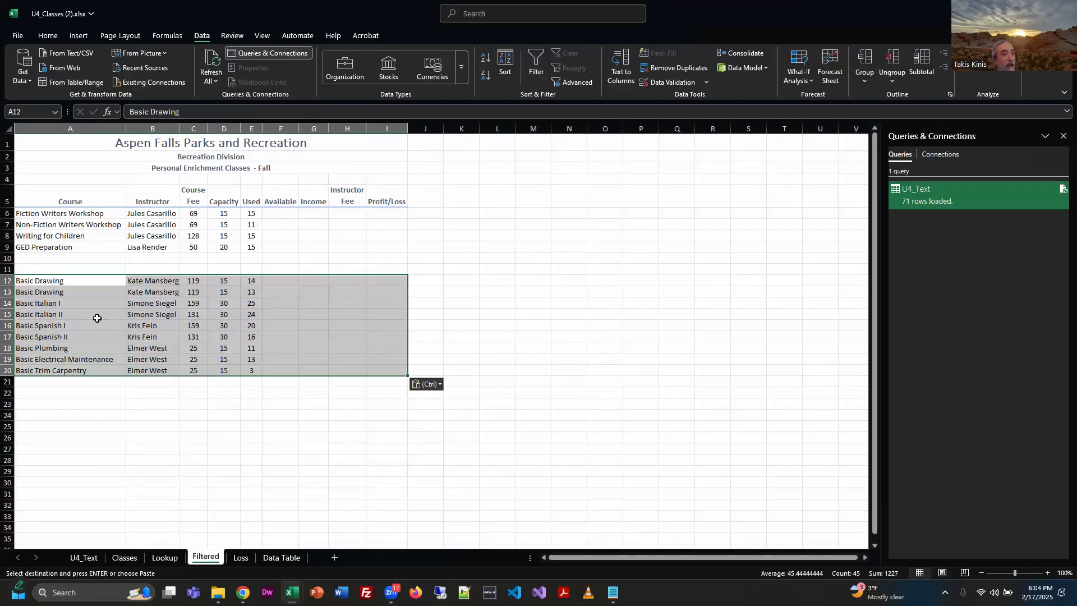
# Enter the label "Basic filter/..." in cell A11 above the pasted rows and make it bold.
pyautogui.click(56, 270)
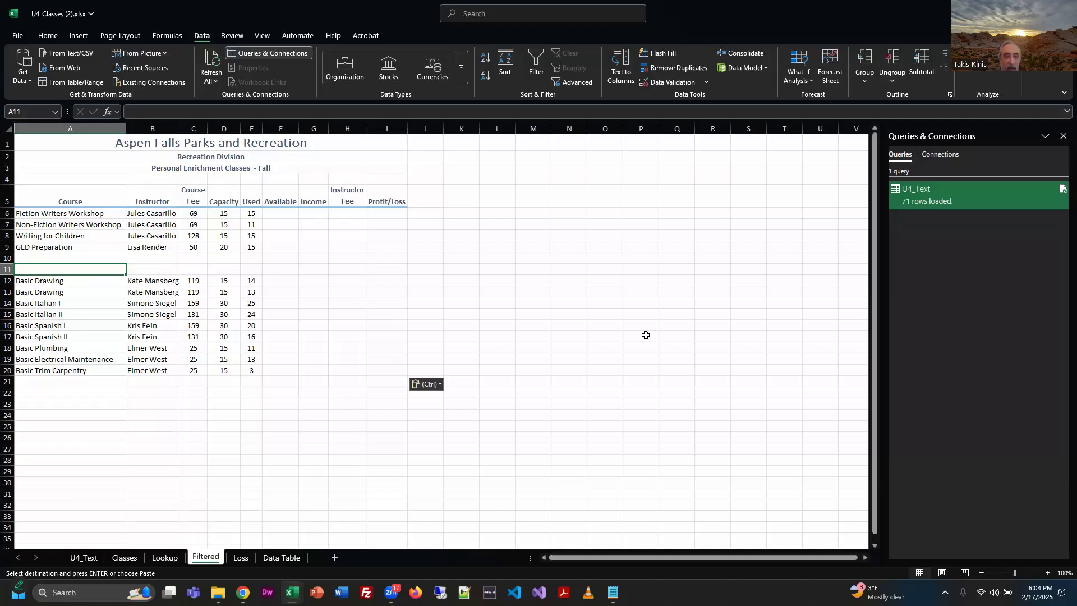
pyautogui.write('Basic filter/...')
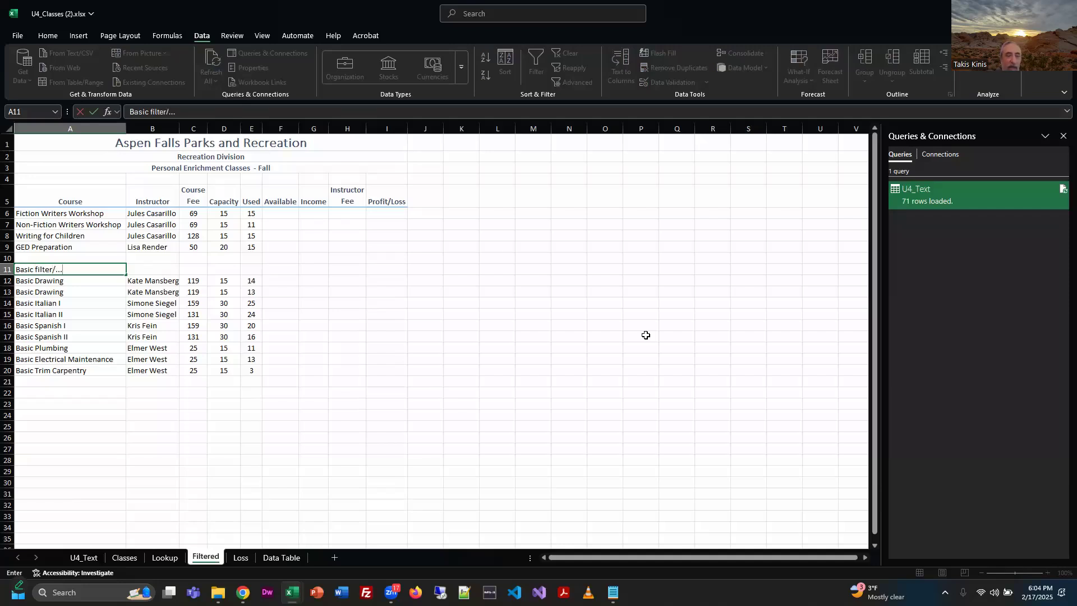
pyautogui.press('Return')
pyautogui.press('Up')
pyautogui.hotkey('ctrl', 'b')
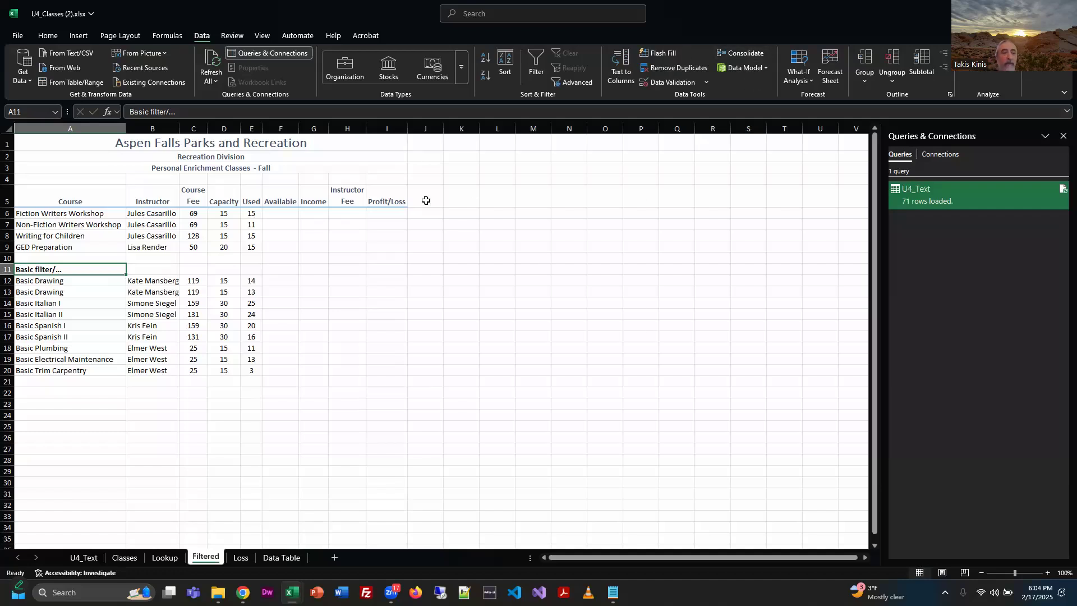
# Insert a text box spanning about columns G to L and rows 9 to 17, reading "top data in the table is the first filtering exercise".
pyautogui.click(81, 39)
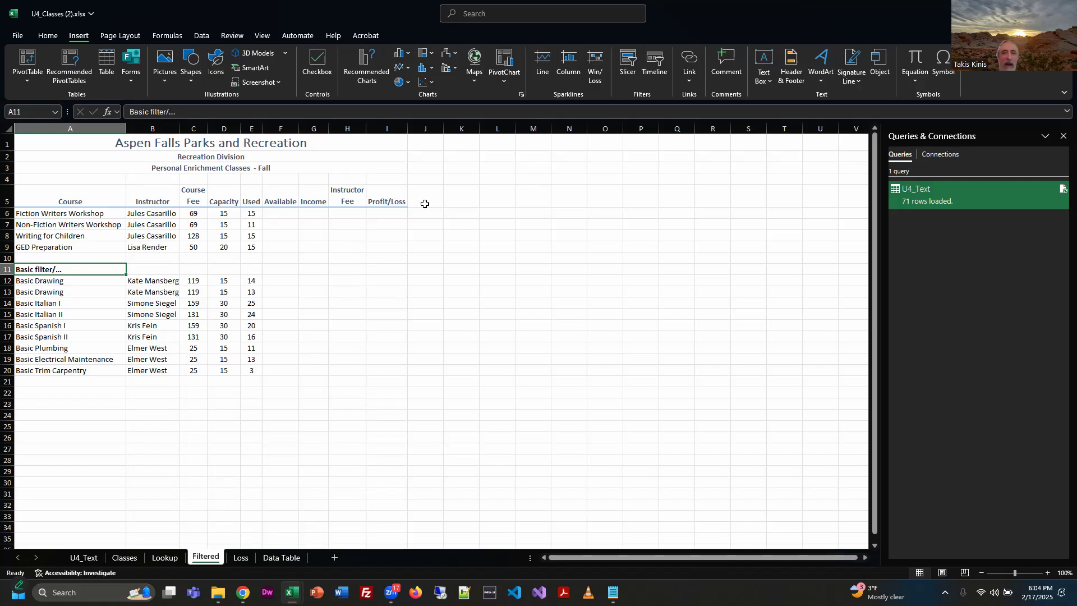
pyautogui.click(764, 64)
pyautogui.moveTo(309, 242); pyautogui.dragTo(488, 336)
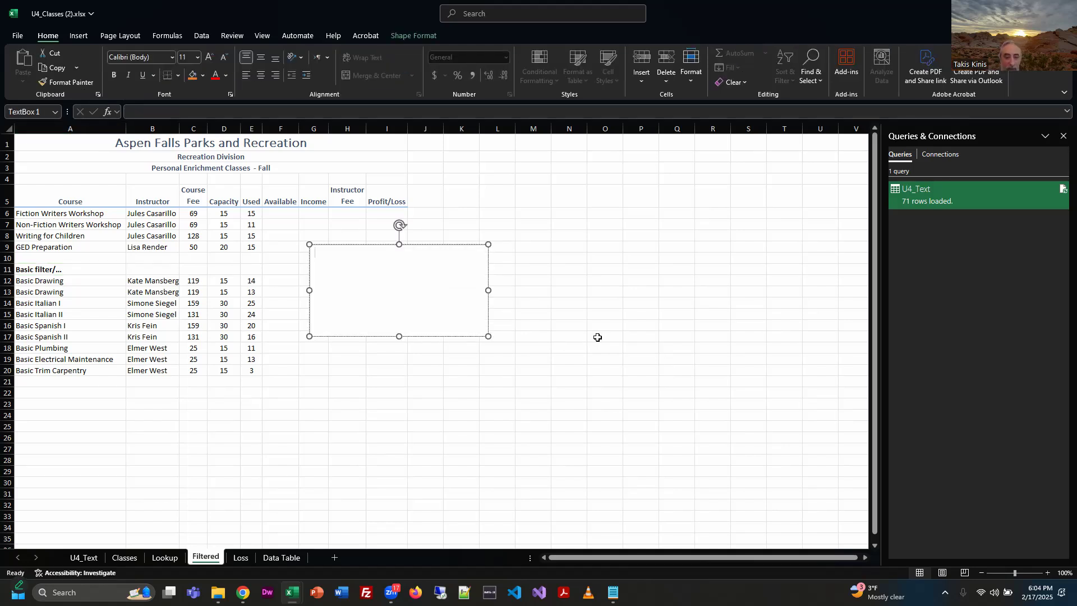
pyautogui.write('top dat')
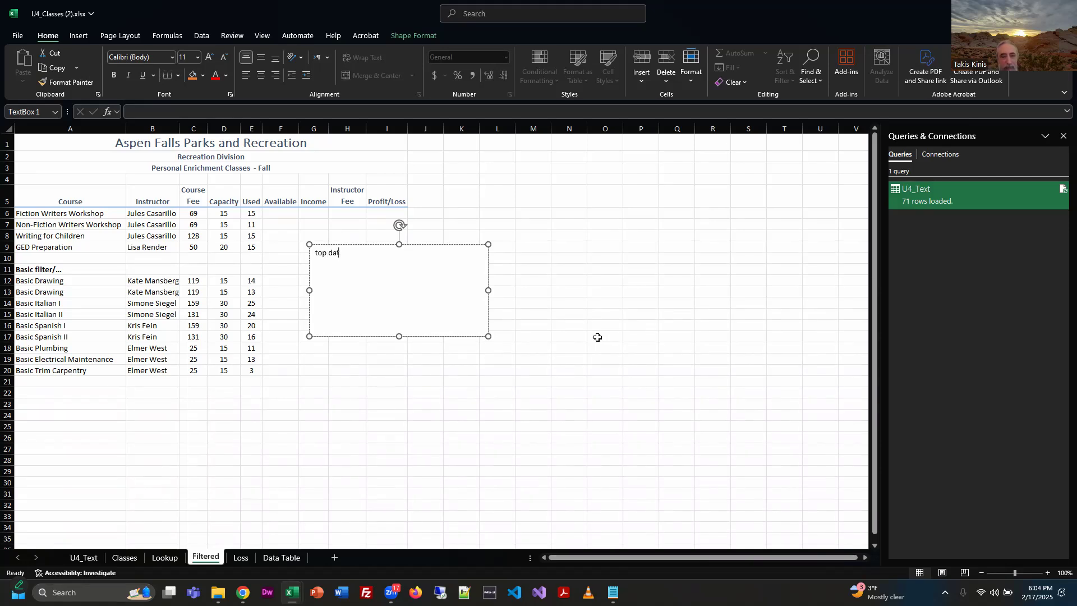
pyautogui.write('a in the table ')
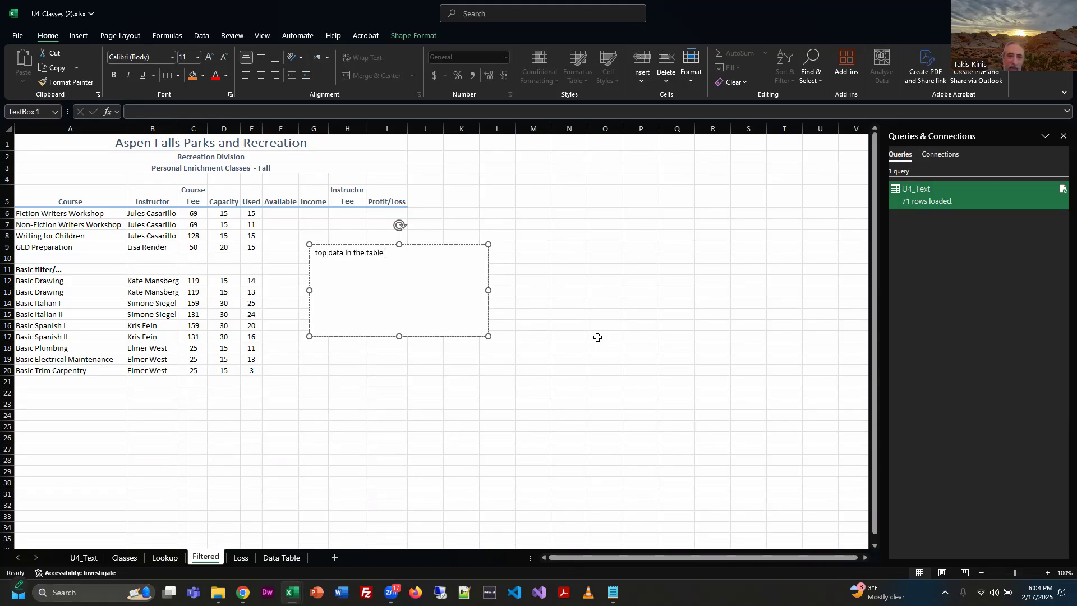
pyautogui.write('is the first filtering ex')
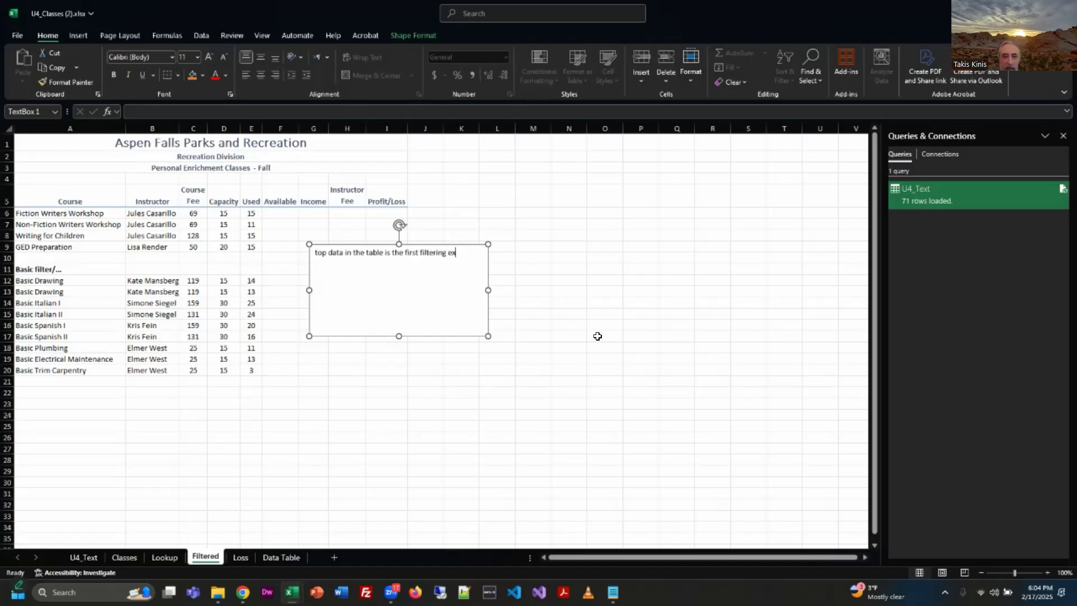
pyautogui.write('ercise  ')
pyautogui.write('bottom set')
pyautogui.write(' of data')
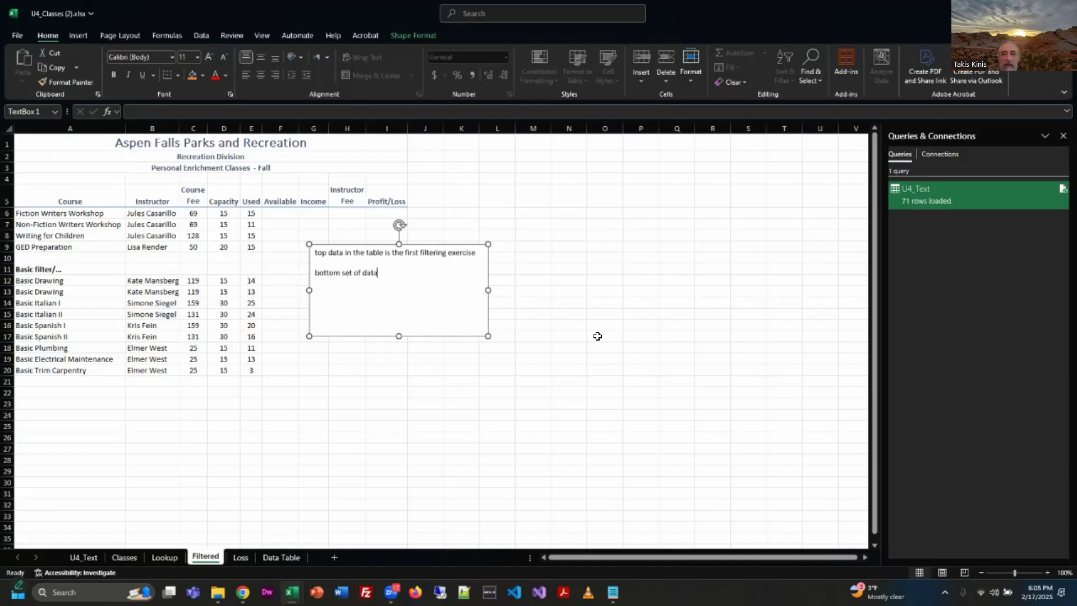
pyautogui.write(' is the ')
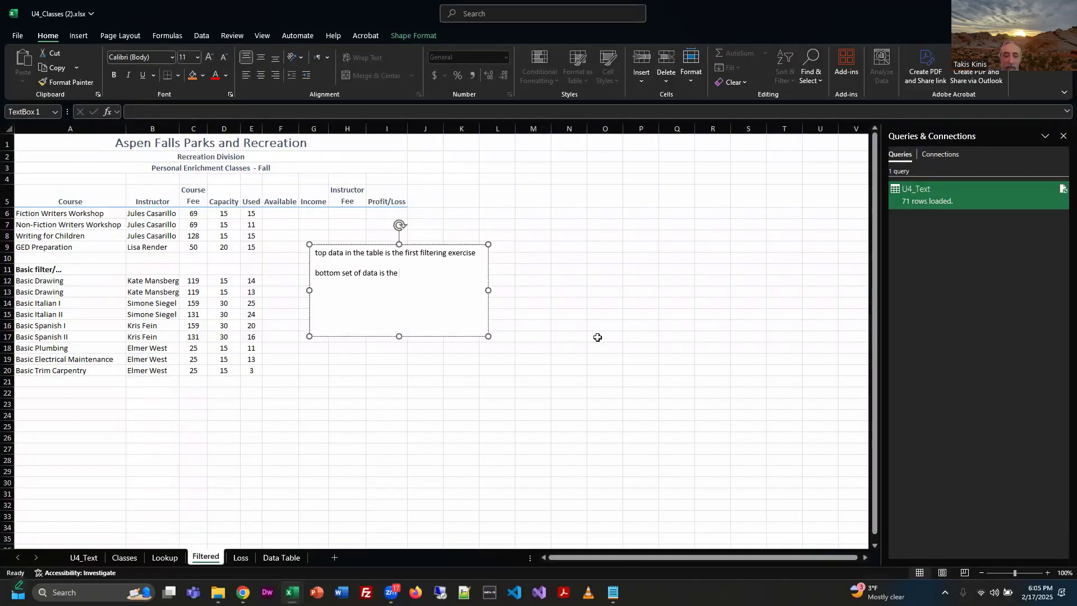
pyautogui.write('begins with "basic" filter.')
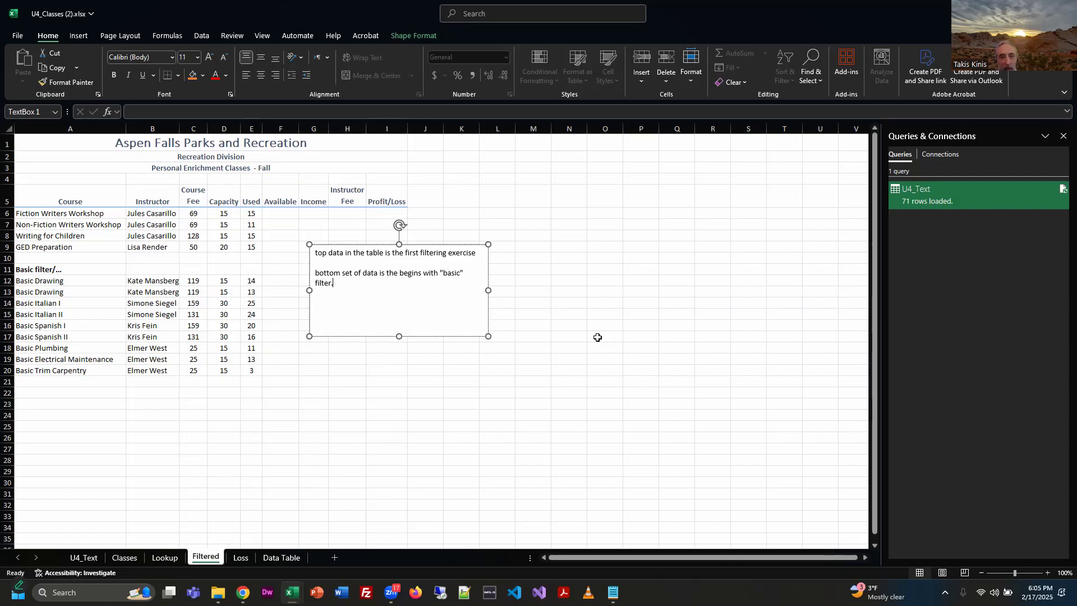
# Move the text box slightly down and to the right, so its upper edge sits at about row 11.
pyautogui.click(532, 325)
pyautogui.click(425, 311)
pyautogui.click(426, 261)
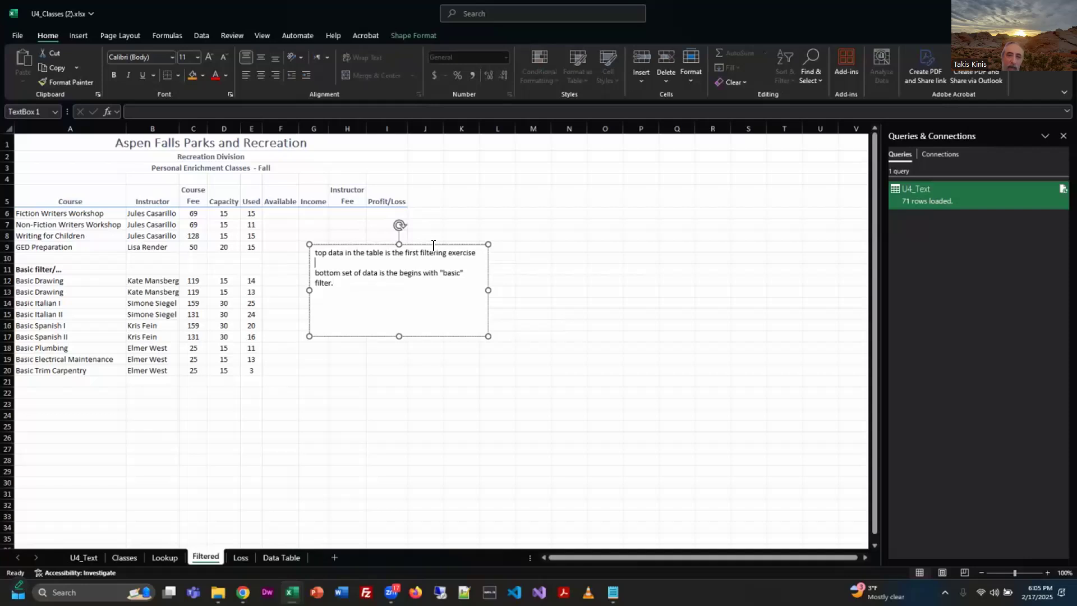
pyautogui.moveTo(436, 242)
pyautogui.mouseDown()
pyautogui.moveTo(489, 335)
pyautogui.moveTo(449, 254)
pyautogui.mouseUp()
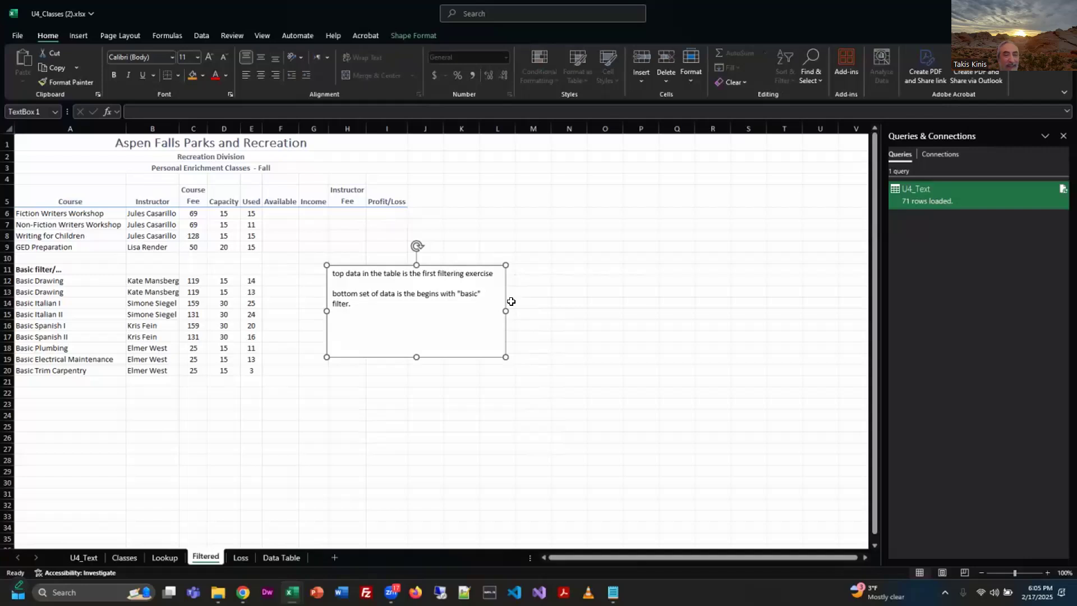
pyautogui.moveTo(396, 312); pyautogui.dragTo(326, 283)
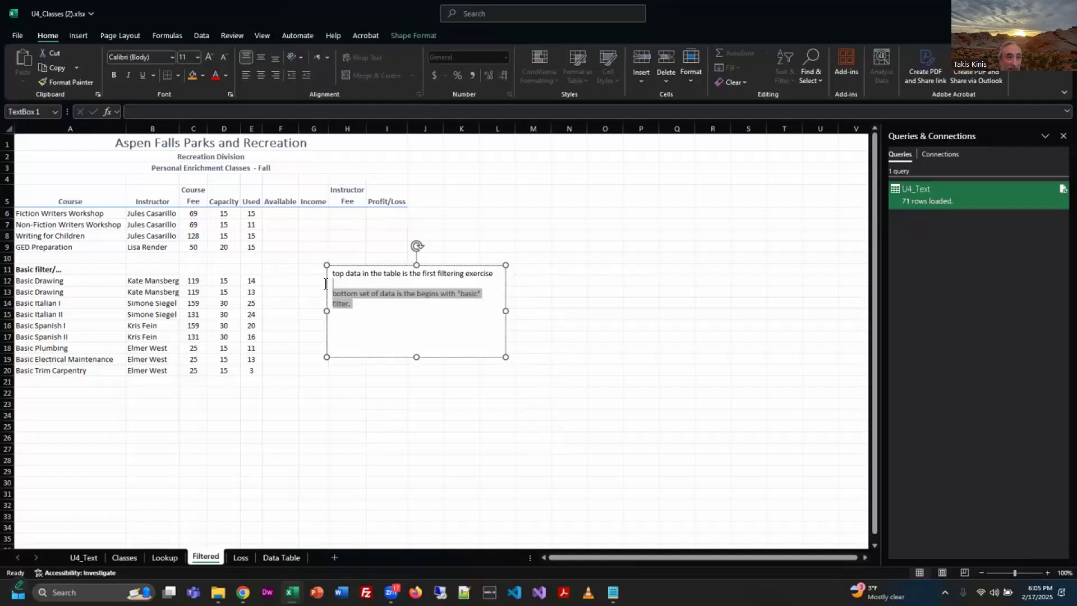
pyautogui.rightClick(424, 310)
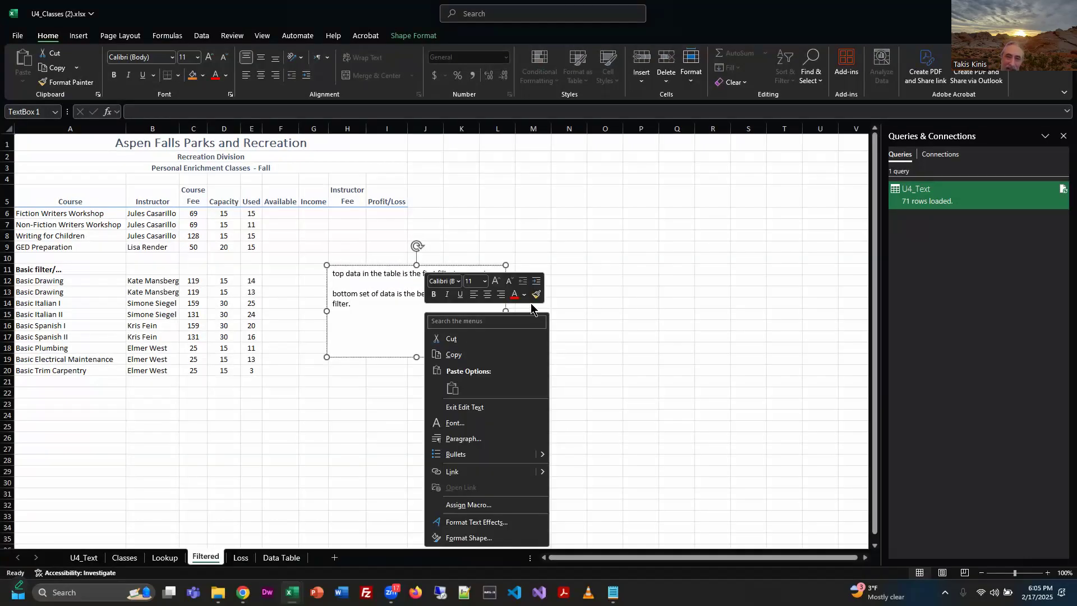
pyautogui.click(382, 331)
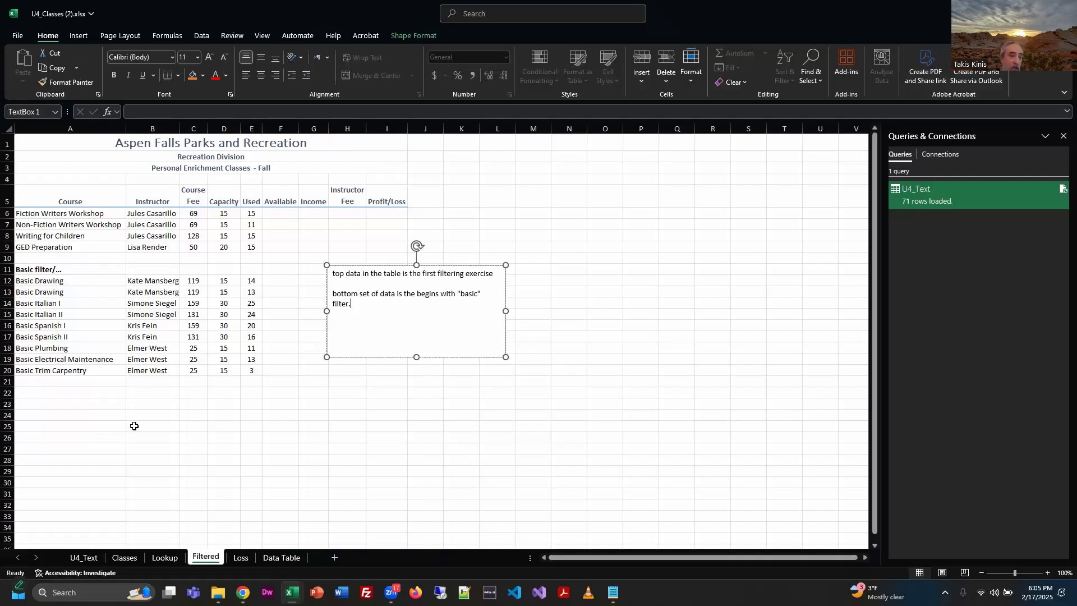
pyautogui.click(116, 425)
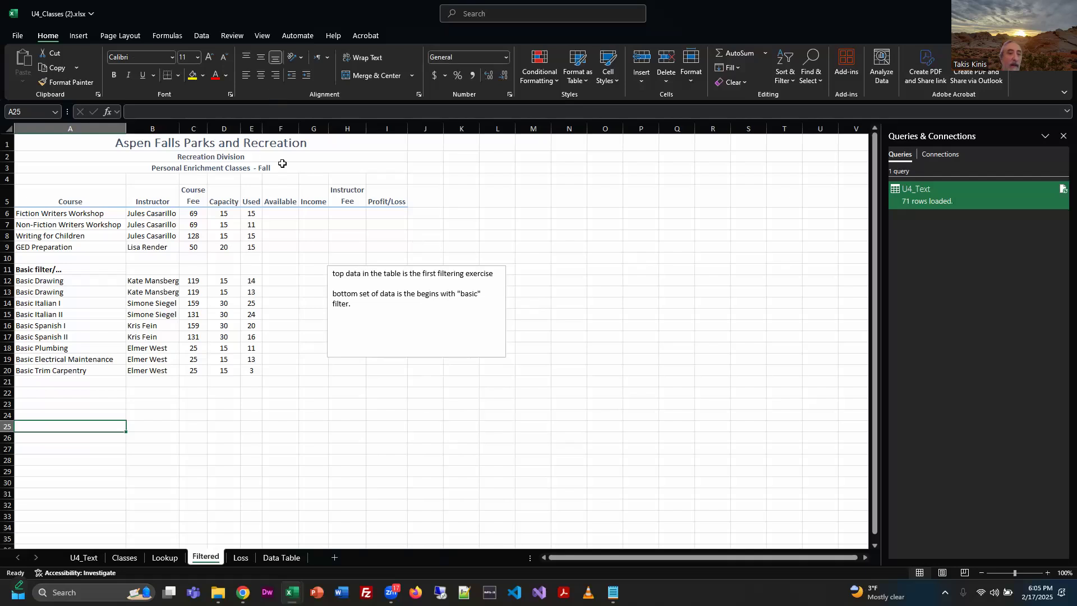
# Open the Classes sheet and switch to the exercise PDF to read the section on sorting data and using the Subtotal tool.
pyautogui.click(125, 557)
pyautogui.hotkey('alt', 'Tab')
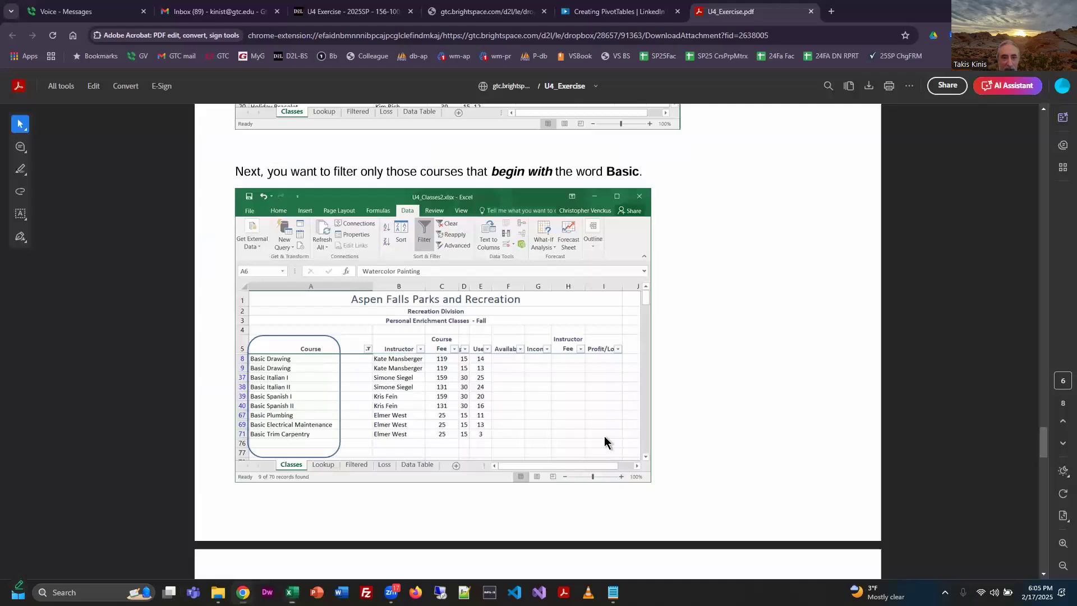
pyautogui.scroll(-5, 712, 427)
pyautogui.scroll(-5, 714, 428)
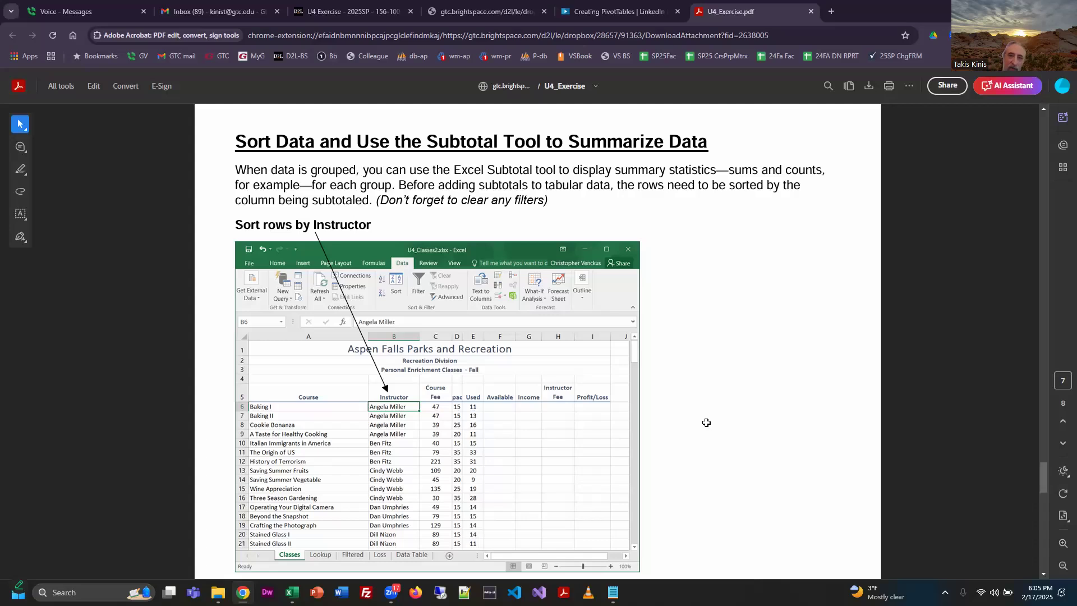
# Switch to Excel, turn off filtering on the Classes table, and return to the exercise PDF.
pyautogui.hotkey('alt', 'Tab')
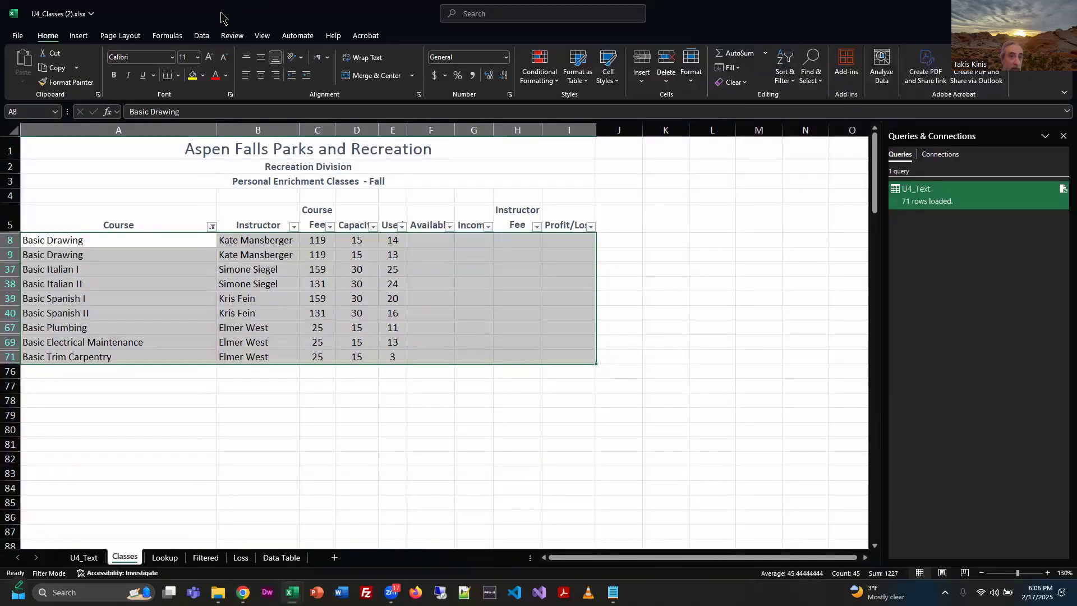
pyautogui.click(201, 35)
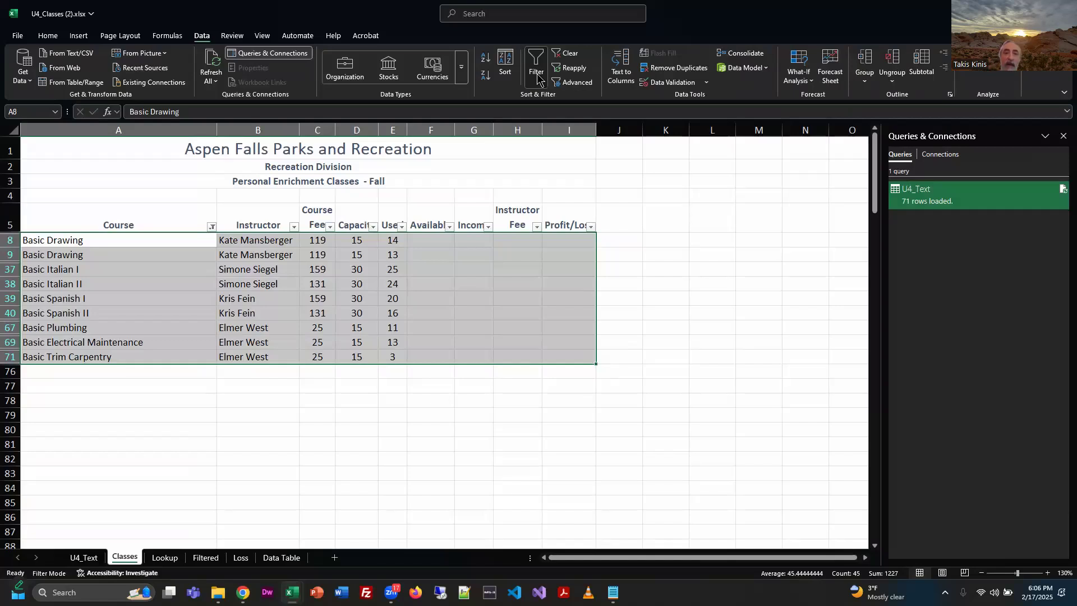
pyautogui.click(537, 72)
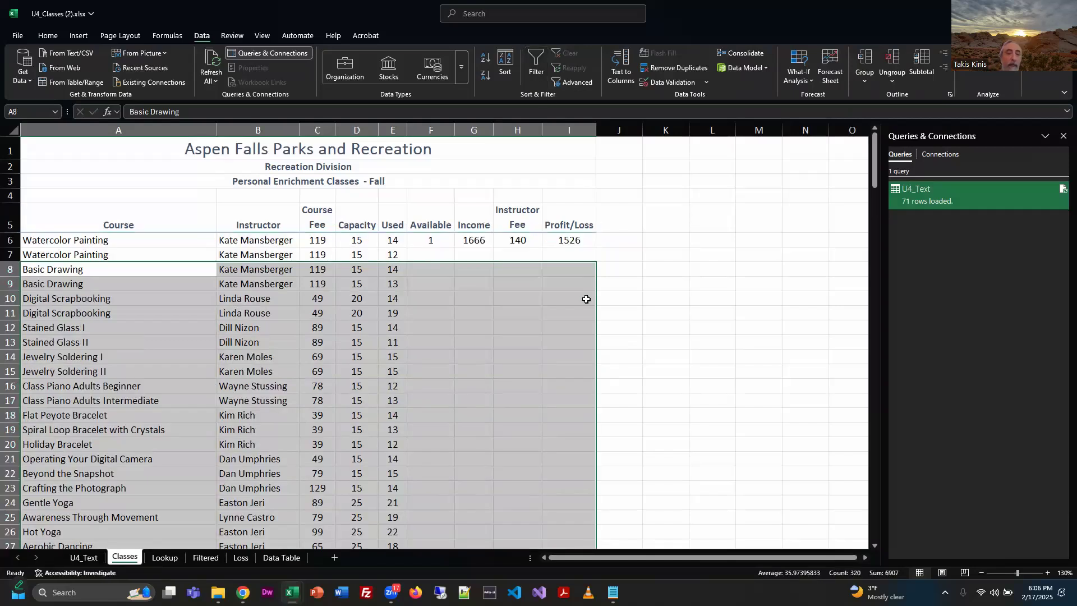
pyautogui.click(657, 323)
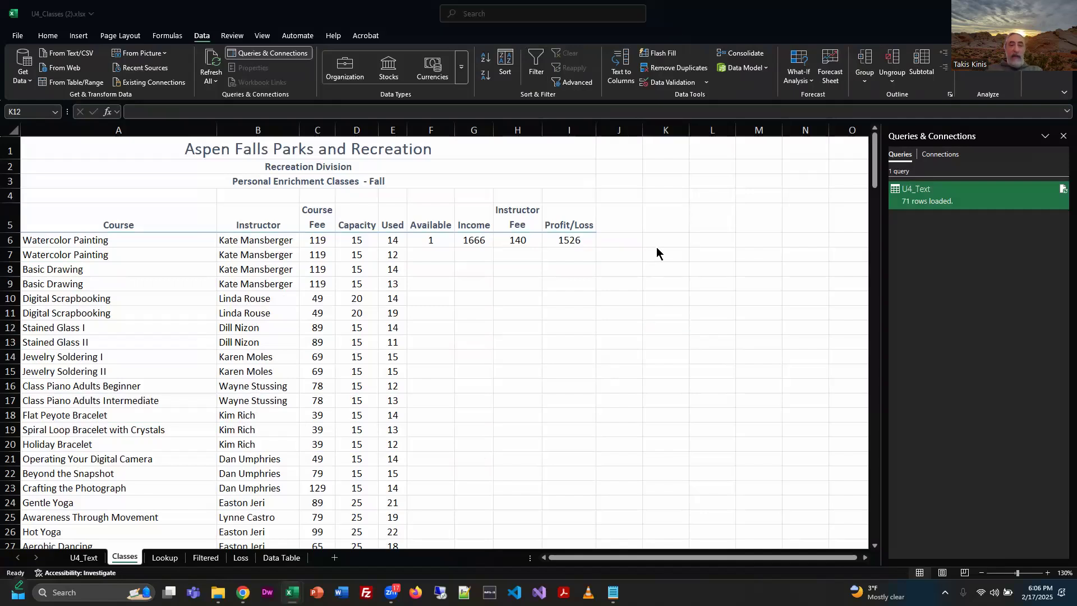
pyautogui.hotkey('alt', 'Tab')
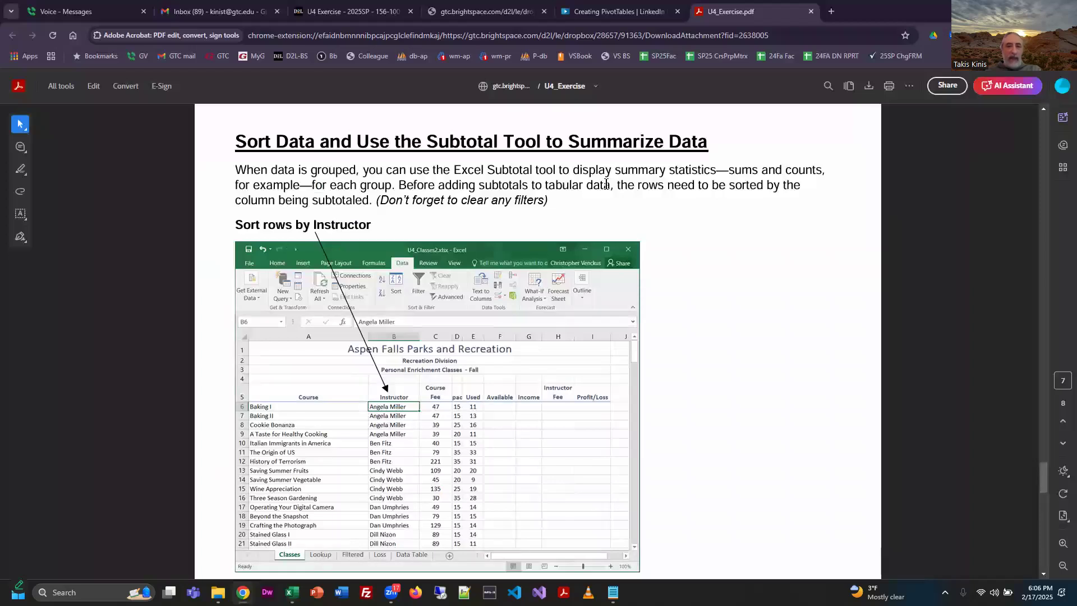
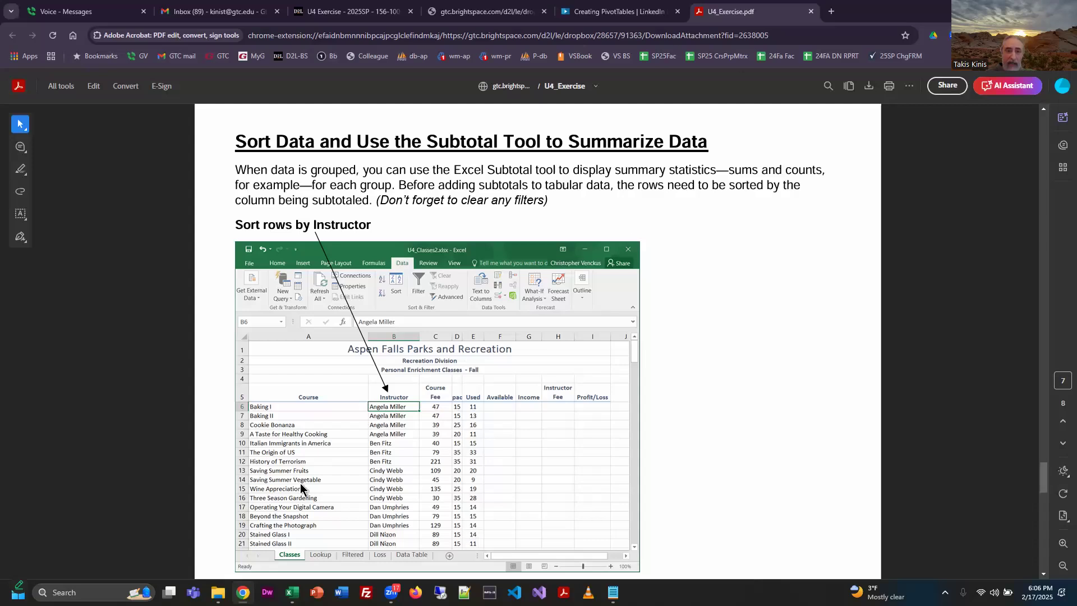
# Switch to Excel and sort the Classes rows by Instructor in ascending order.
pyautogui.hotkey('alt', 'Tab')
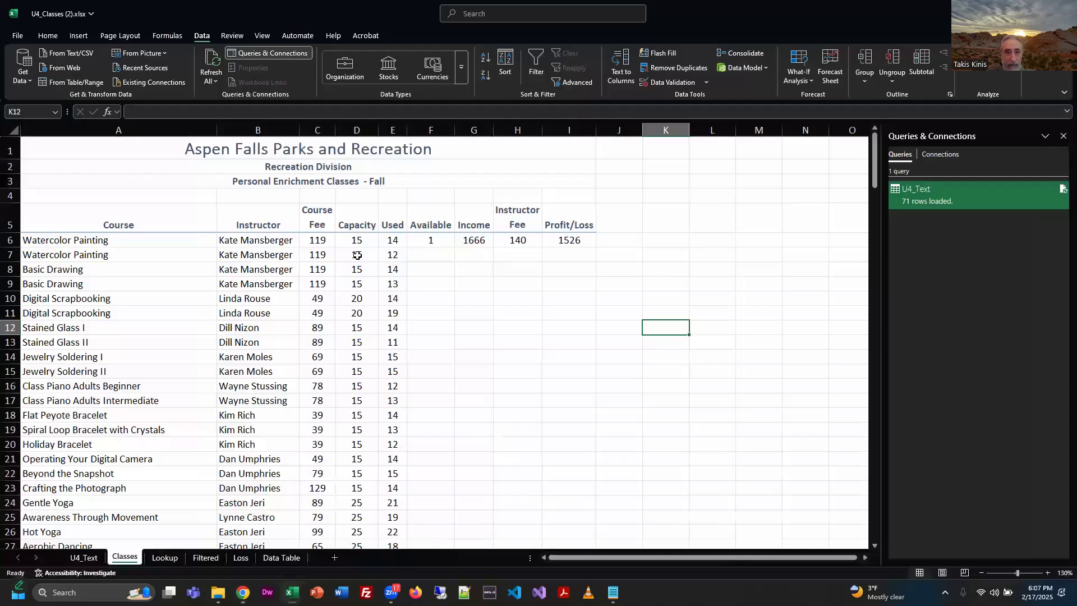
pyautogui.click(265, 226)
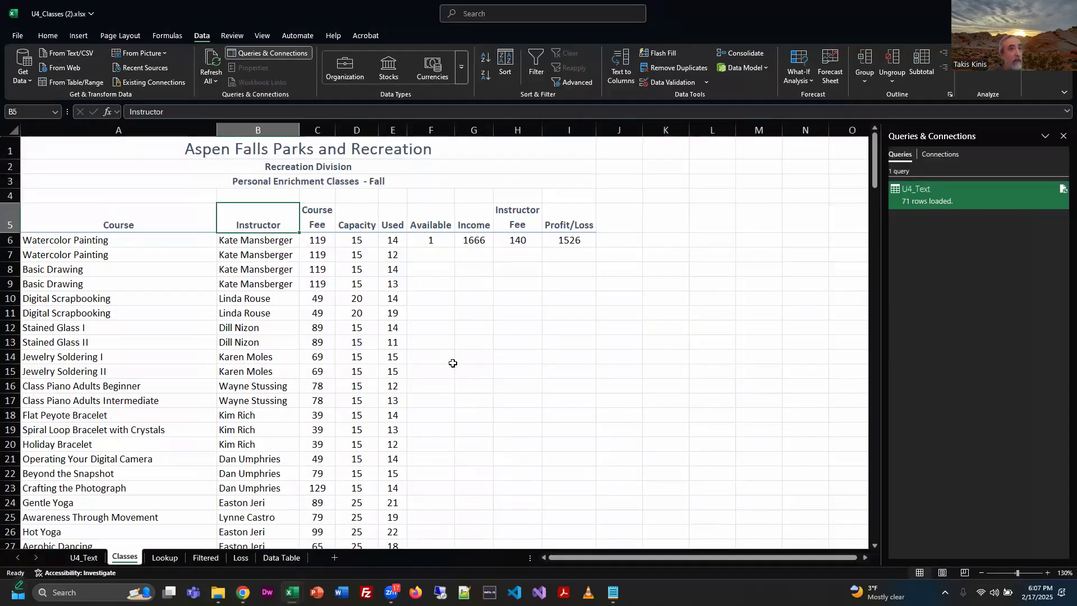
pyautogui.click(487, 63)
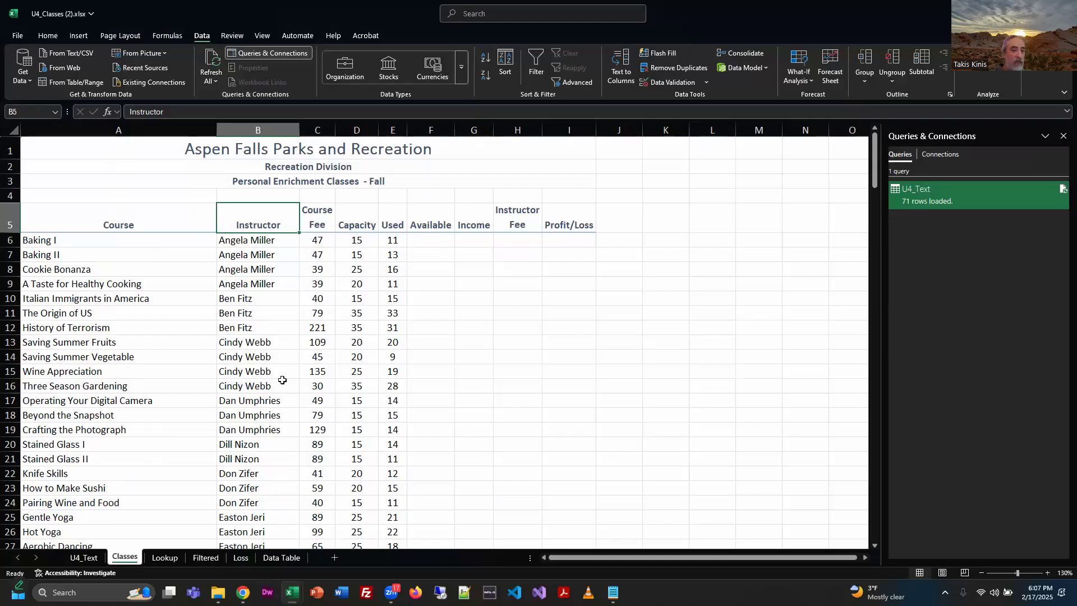
# Review the sorted Classes list through its last row to check how the courses are grouped by instructor.
pyautogui.scroll(-14, 282, 380)
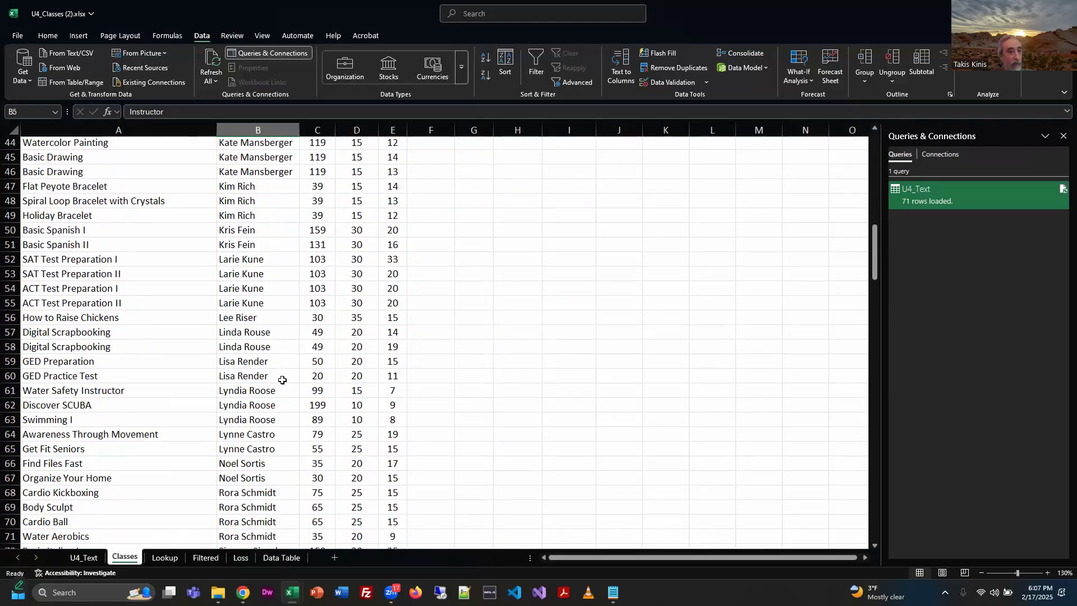
pyautogui.scroll(-1, 282, 381)
pyautogui.scroll(-3, 282, 381)
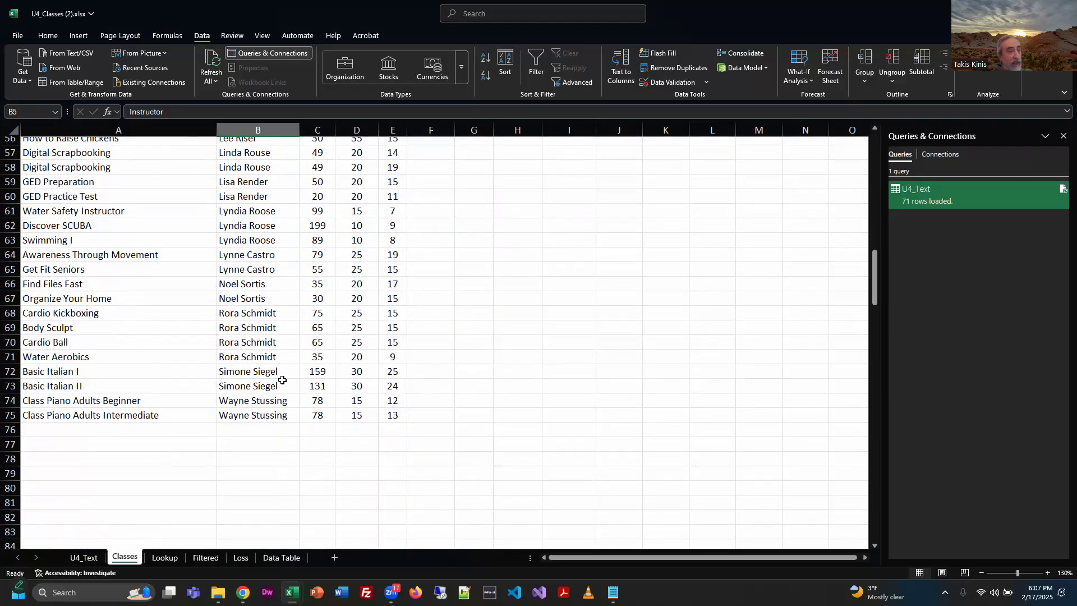
pyautogui.scroll(18, 283, 381)
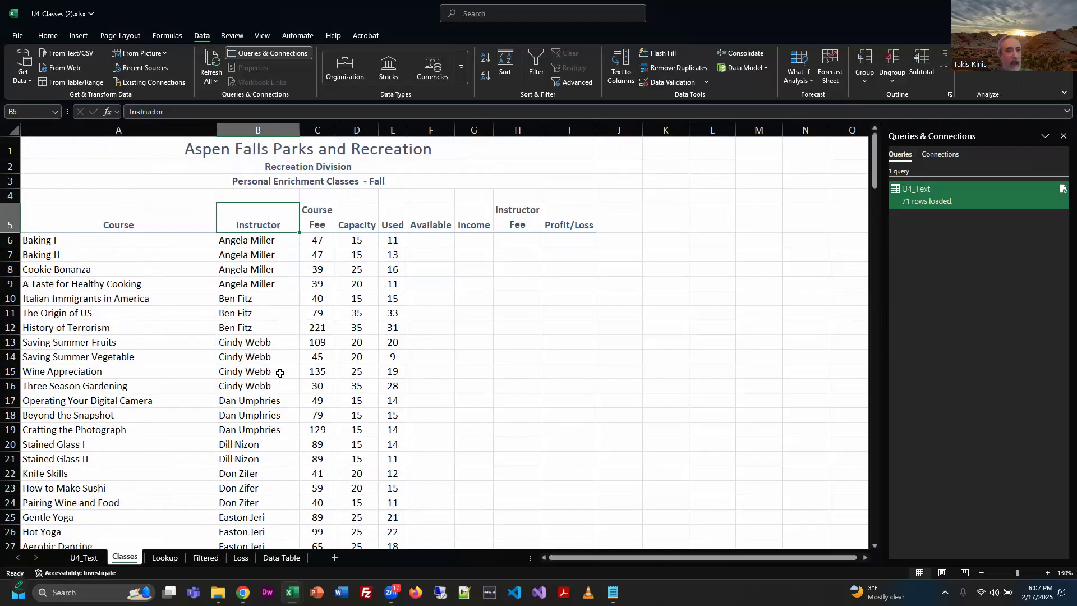
pyautogui.moveTo(246, 239); pyautogui.dragTo(240, 430)
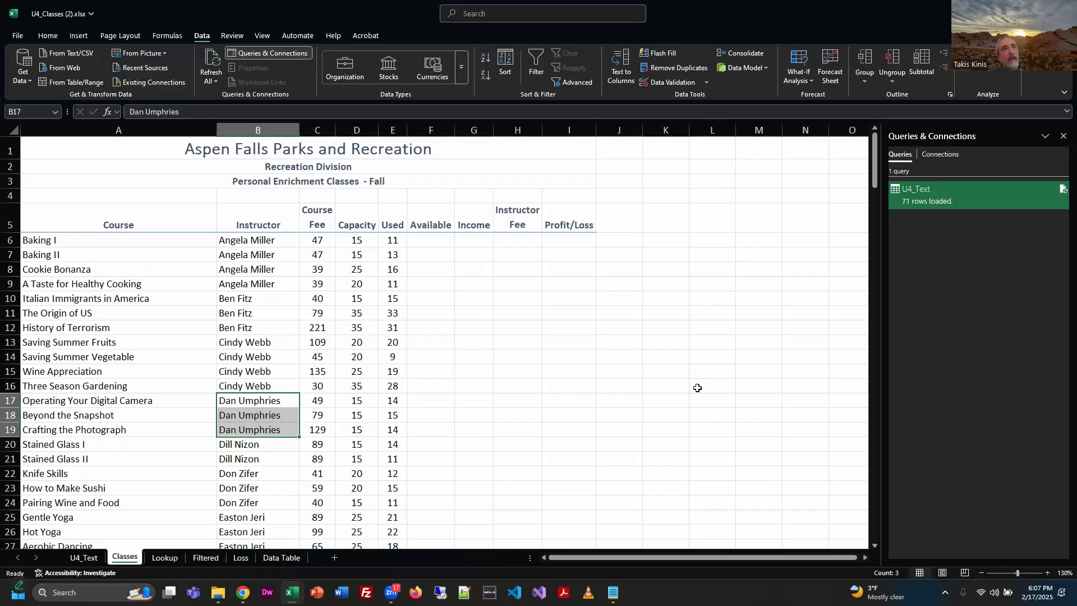
pyautogui.scroll(-6, 373, 428)
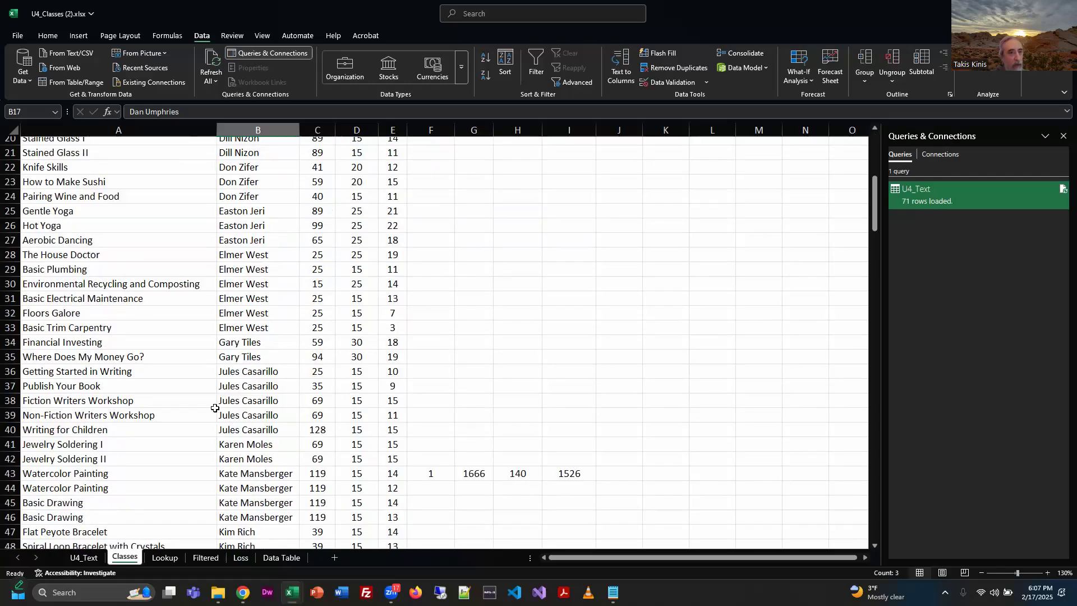
pyautogui.click(262, 386)
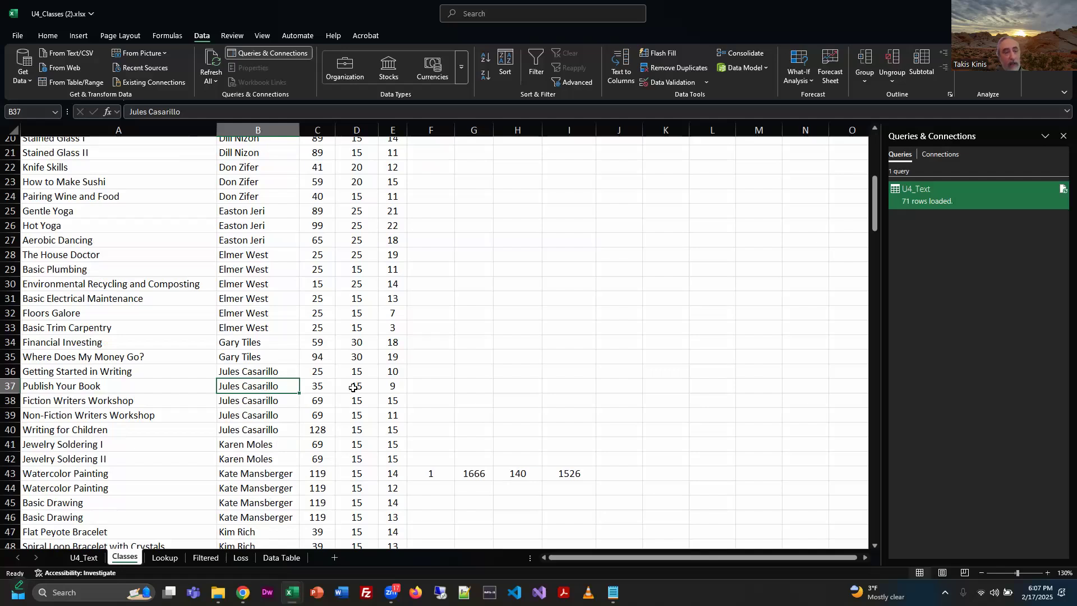
pyautogui.scroll(-12, 317, 396)
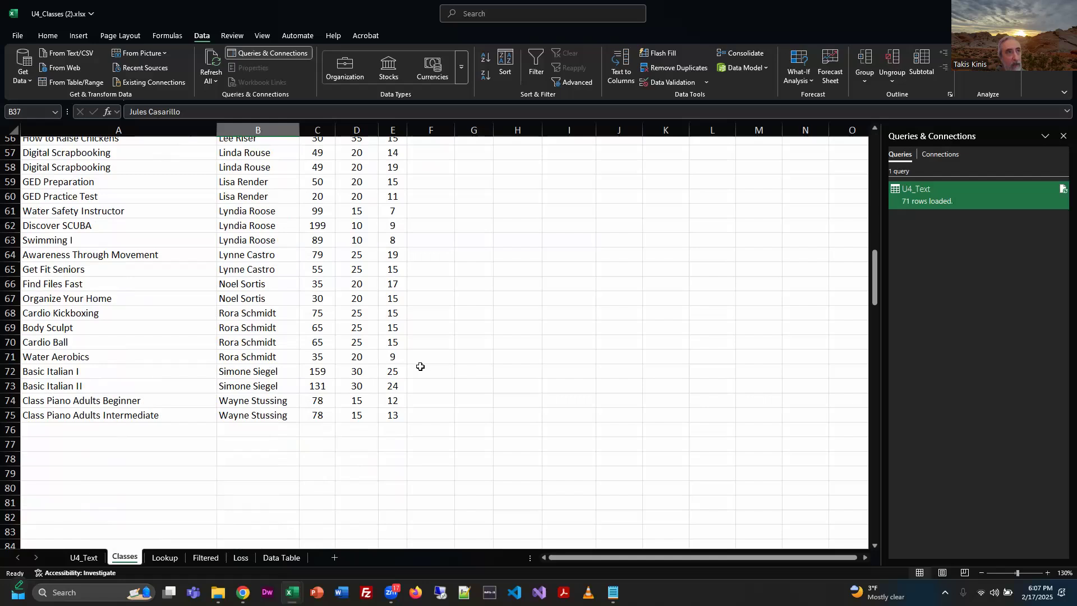
pyautogui.scroll(15, 397, 403)
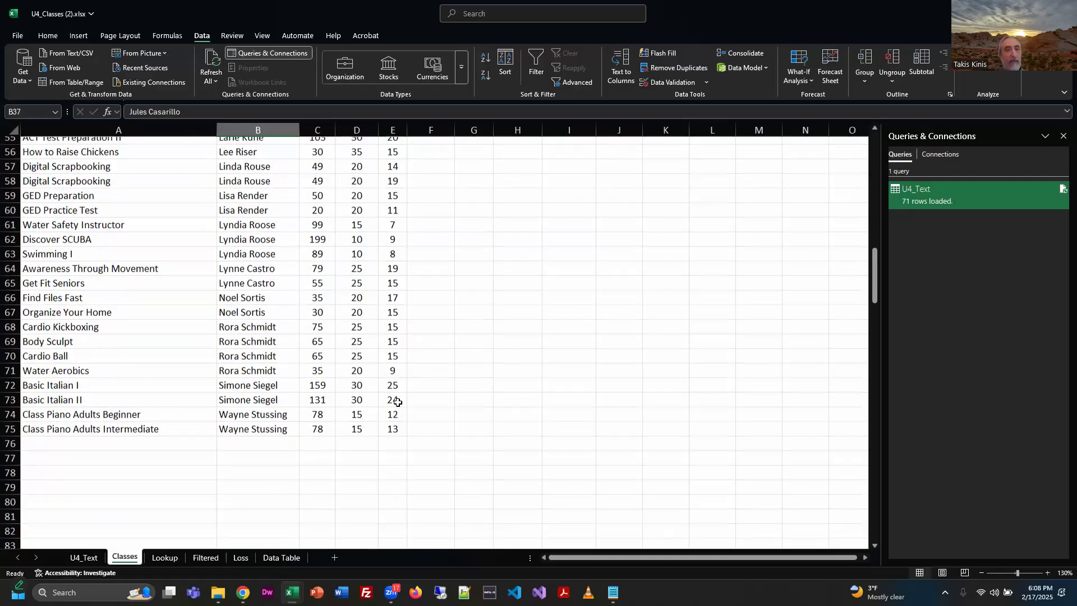
pyautogui.scroll(4, 397, 402)
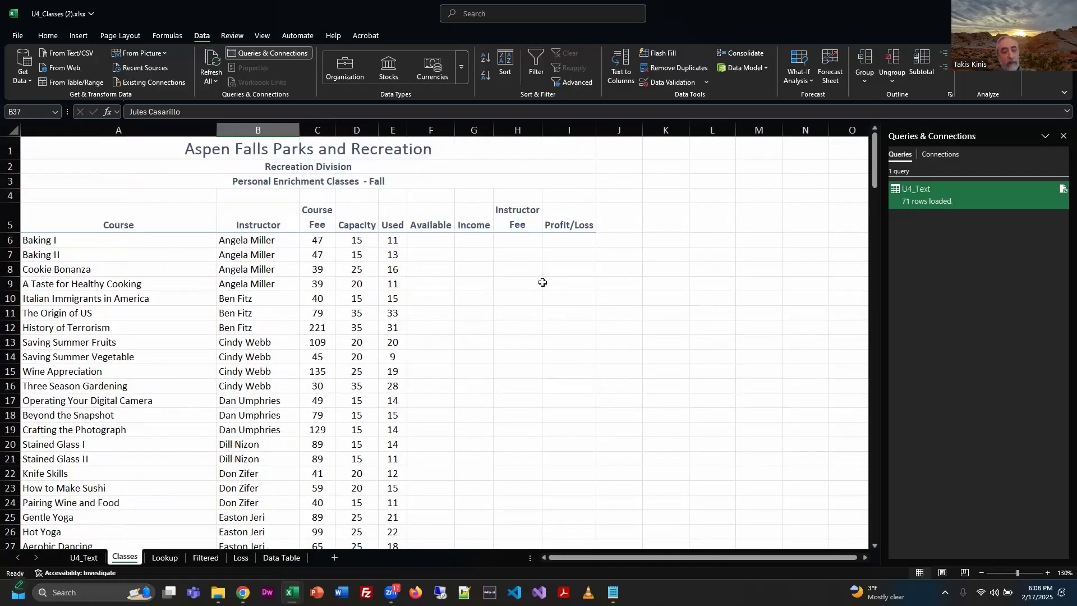
# Read the exercise PDF's instructions for the Subtotal dialog, and return to Excel and select cell A6 on Classes.
pyautogui.hotkey('alt', 'Tab')
pyautogui.scroll(-9, 784, 403)
pyautogui.scroll(2, 783, 404)
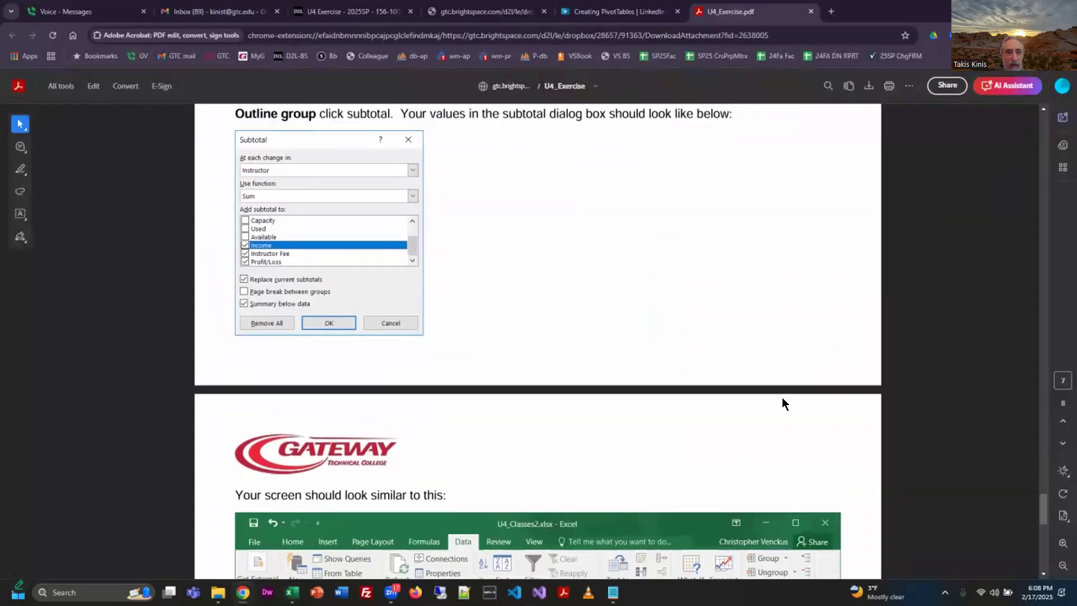
pyautogui.scroll(-1, 784, 403)
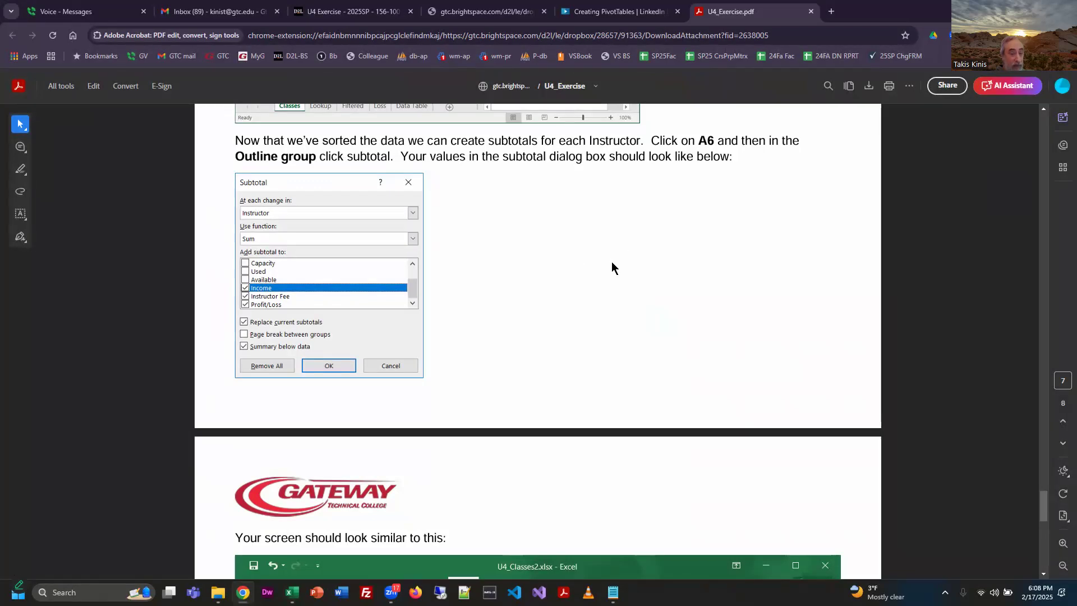
pyautogui.hotkey('alt', 'Tab')
pyautogui.click(44, 241)
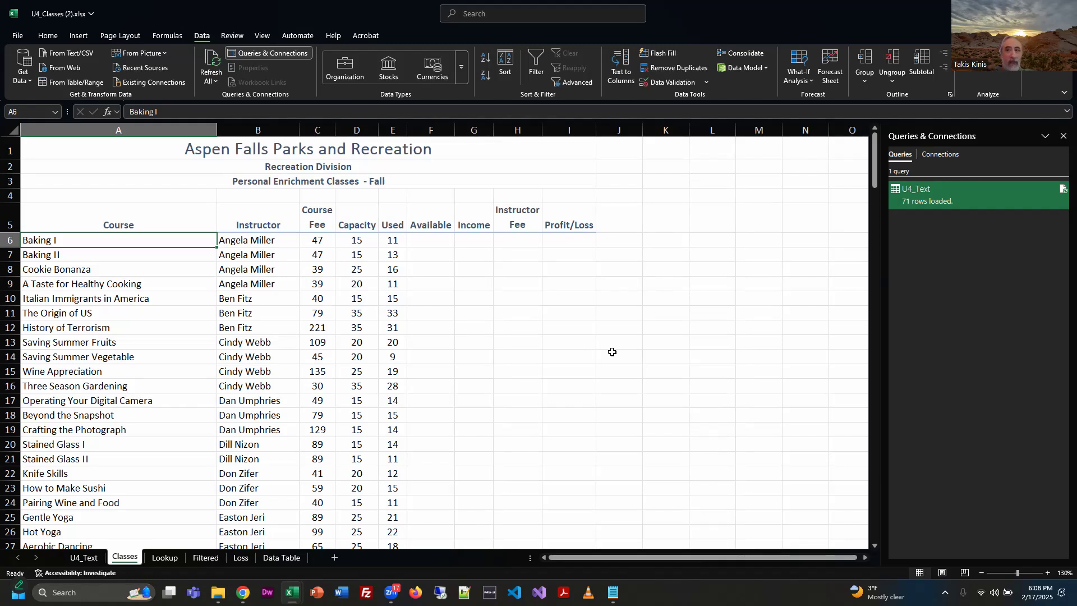
# Collapse the ribbon to its tabs and set it back to always show.
pyautogui.doubleClick(202, 41)
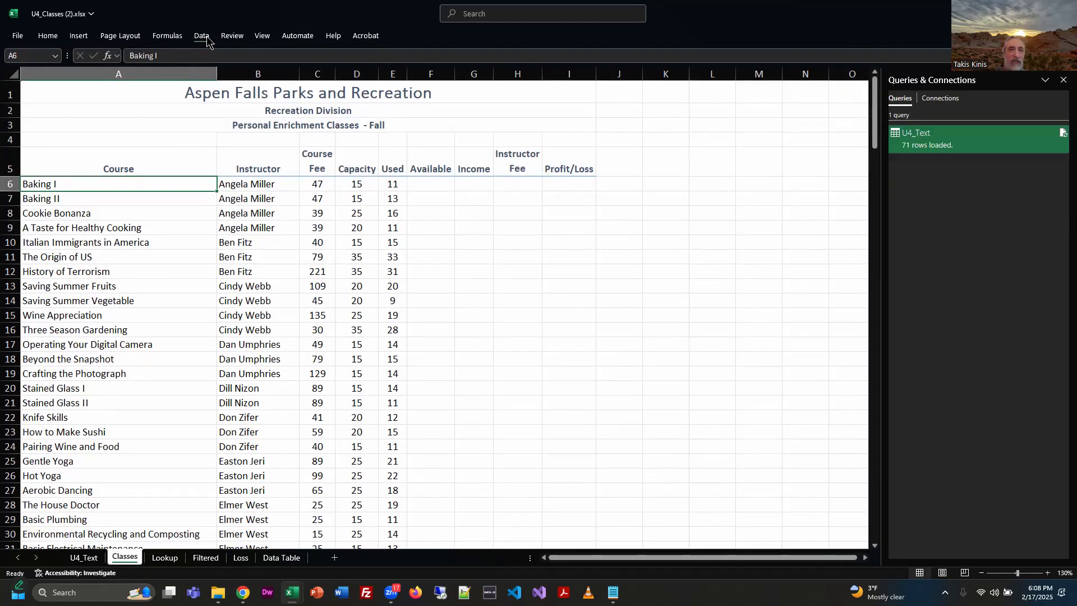
pyautogui.click(202, 37)
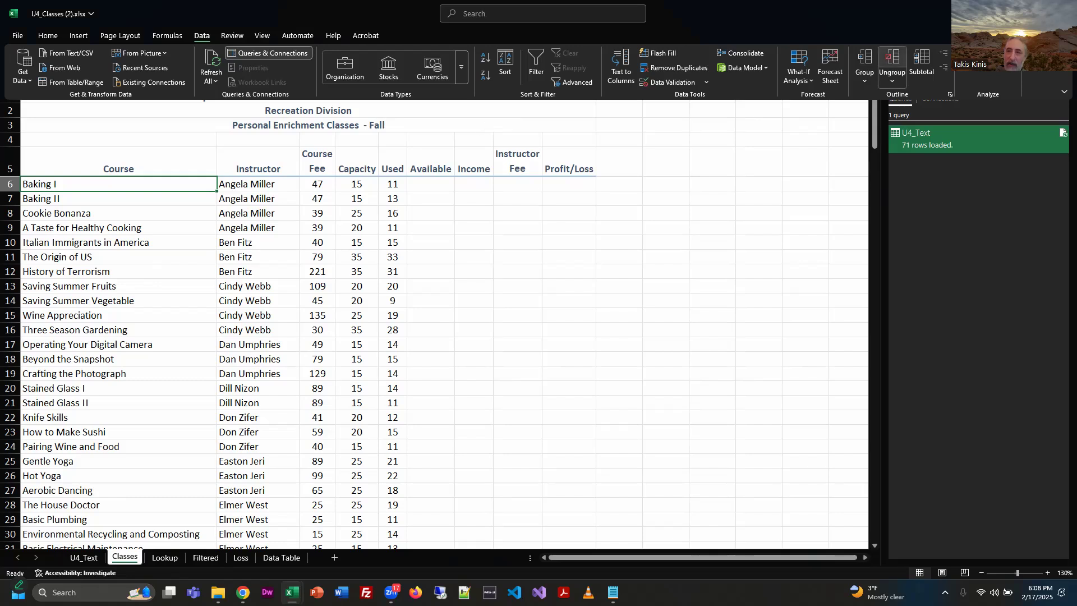
pyautogui.click(1065, 91)
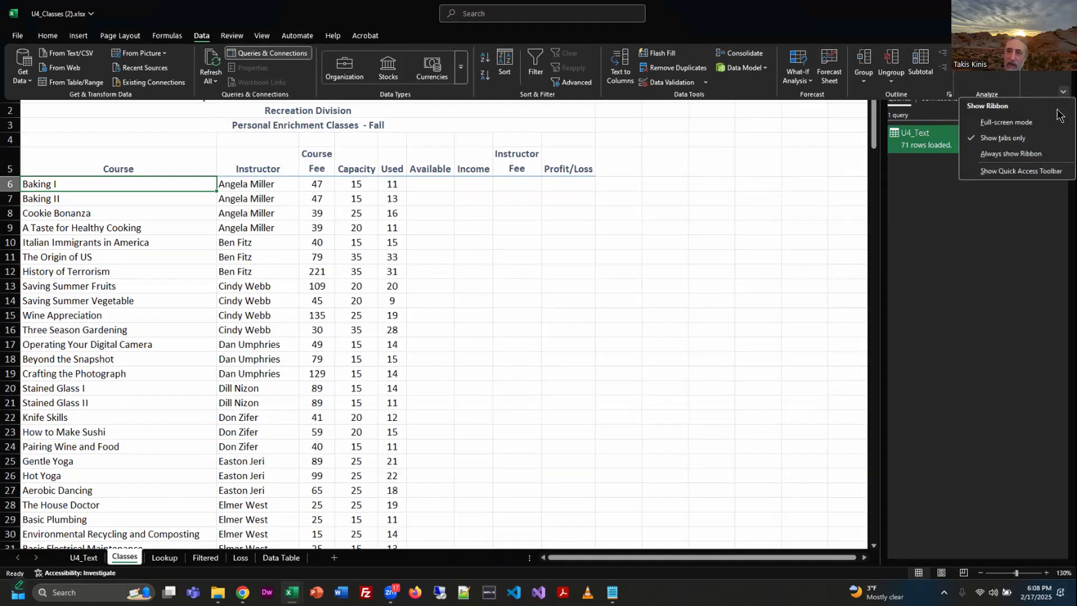
pyautogui.click(1011, 154)
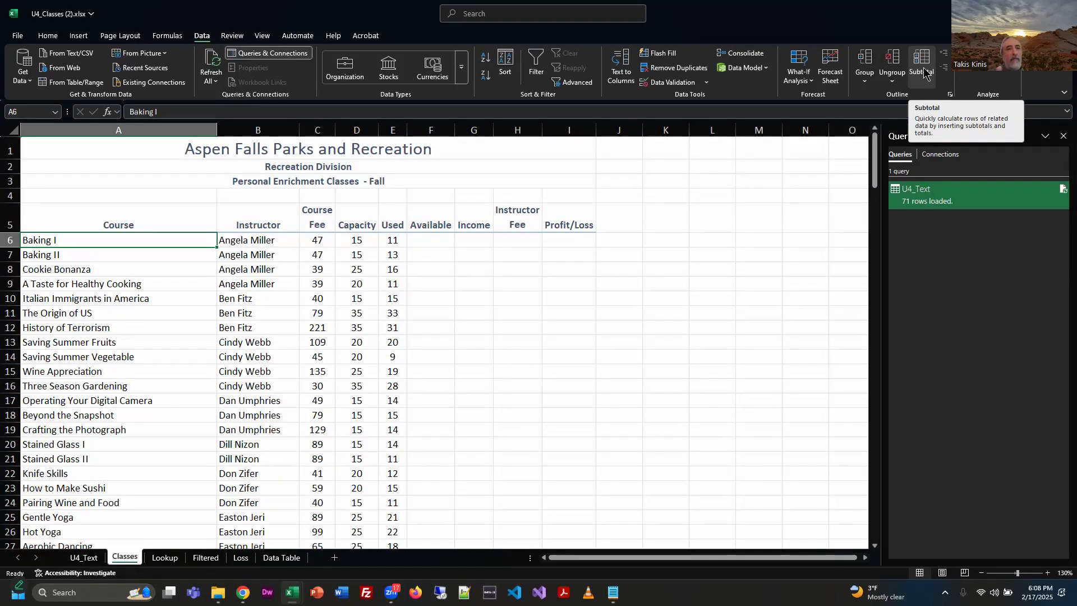
# Switch the ribbon display to Show tabs only, and restore it to Always show Ribbon.
pyautogui.click(1061, 95)
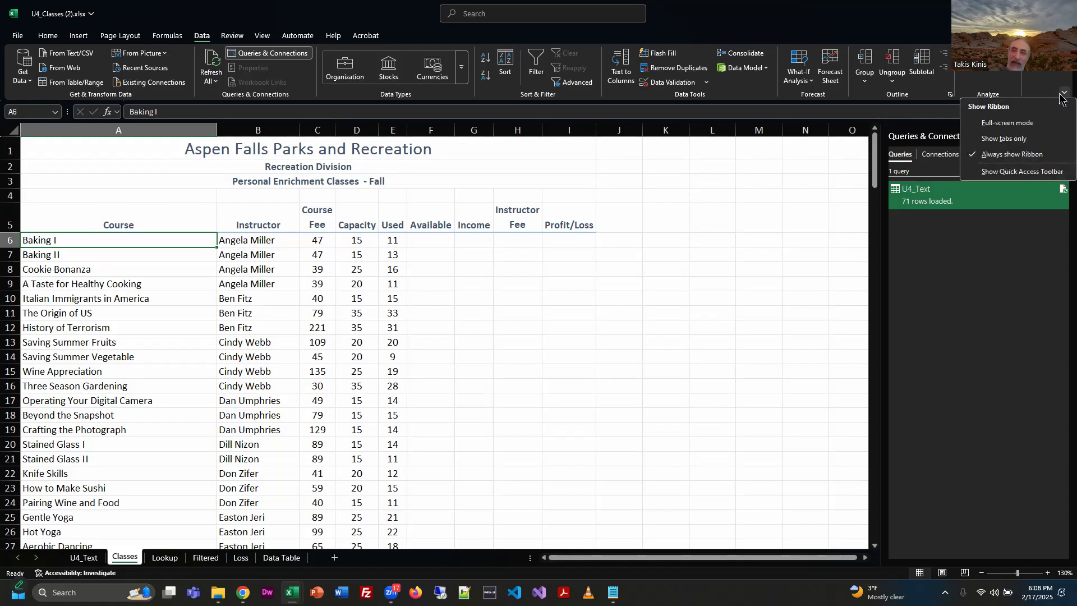
pyautogui.click(1003, 138)
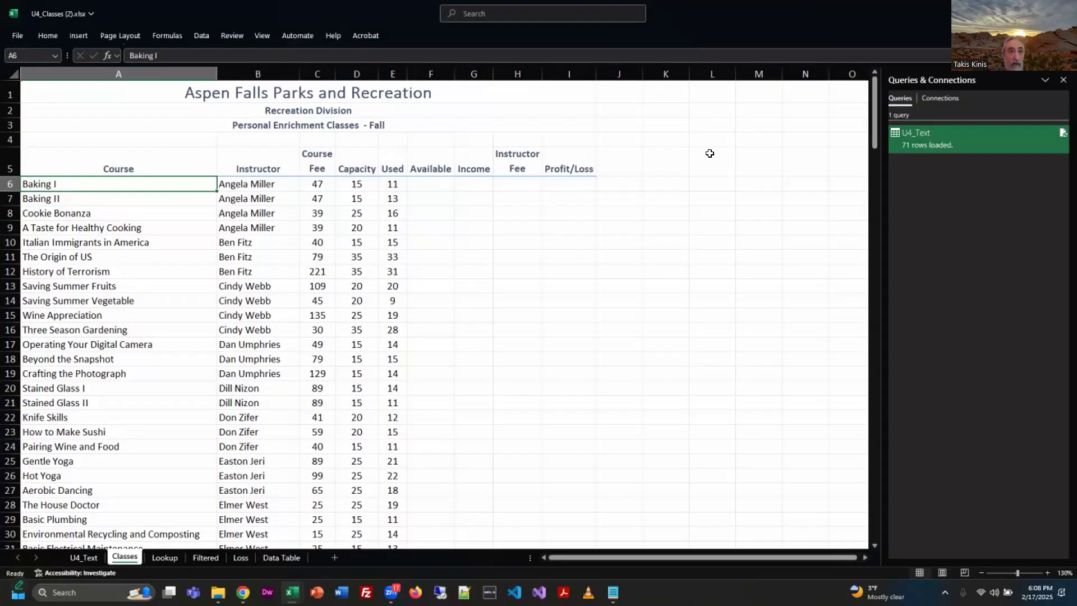
pyautogui.click(203, 37)
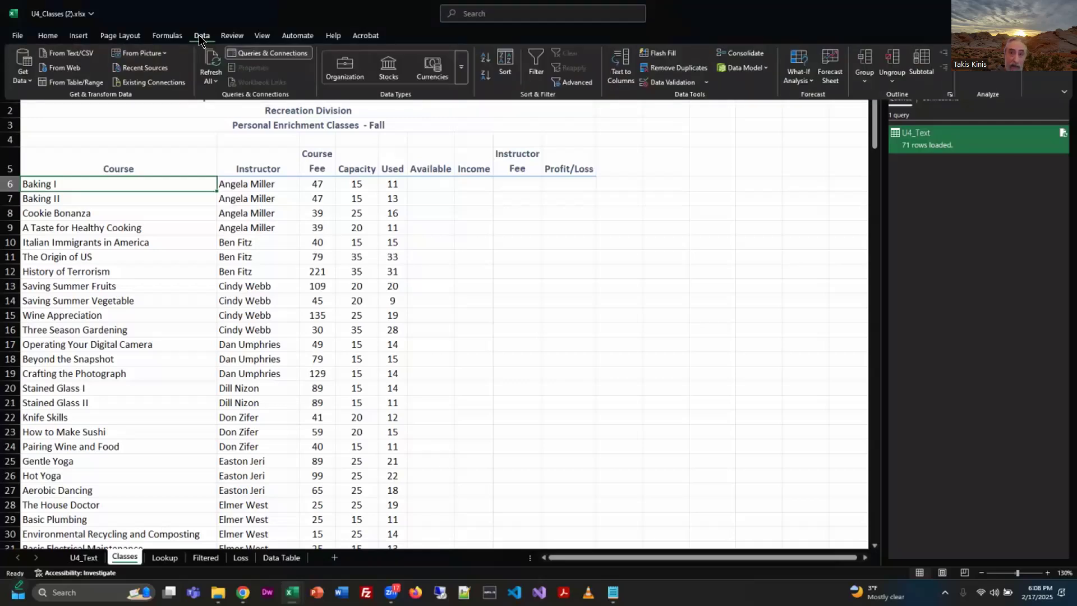
pyautogui.click(1064, 92)
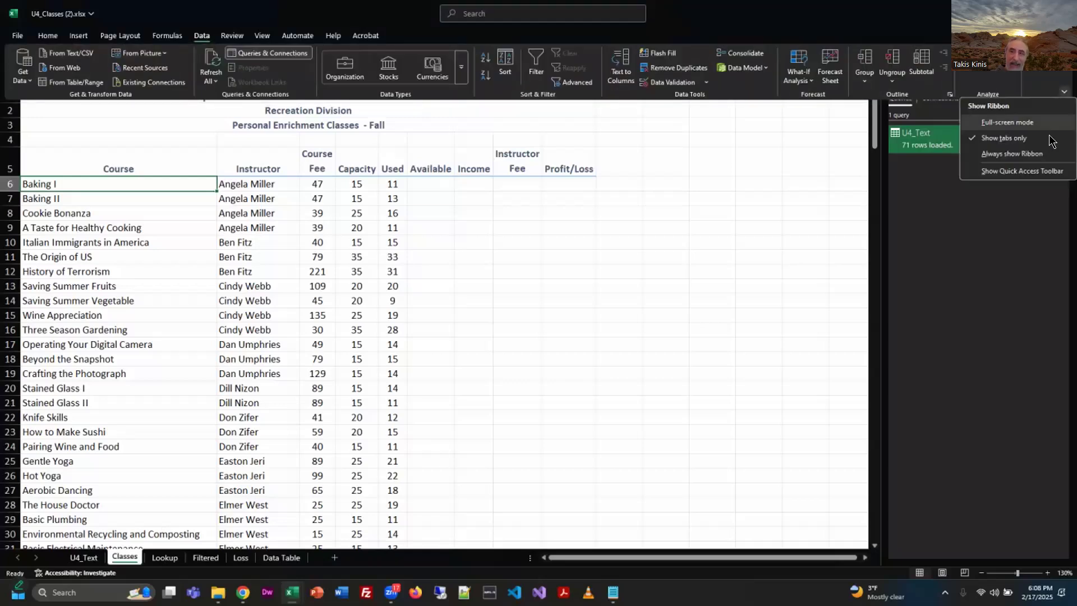
pyautogui.click(994, 155)
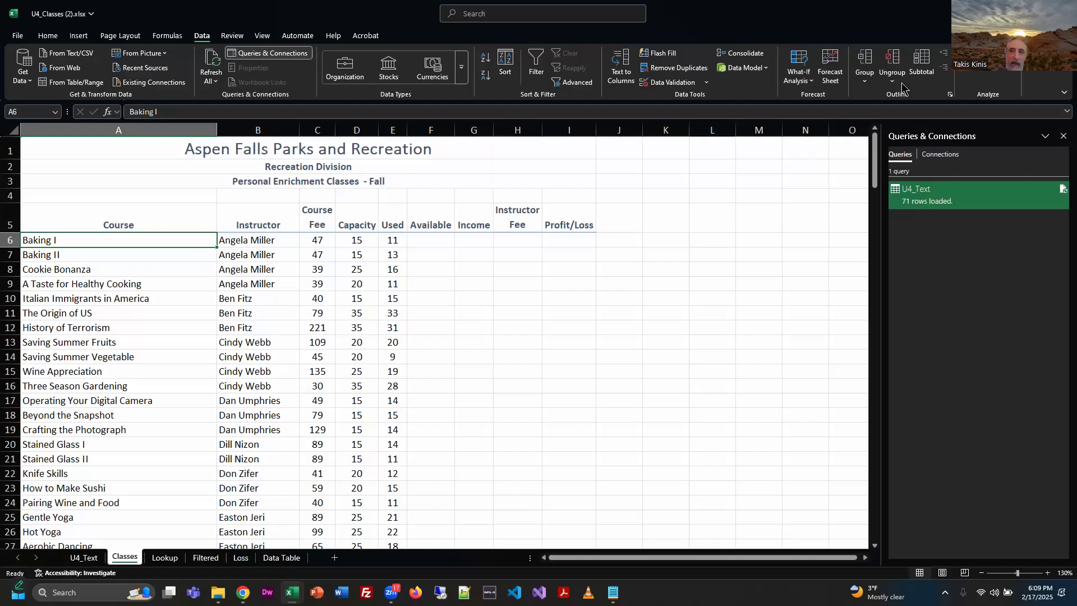
# Reduce Excel to a smaller window, widen it slightly, and view the Outline settings without changing them.
pyautogui.click(1037, 14)
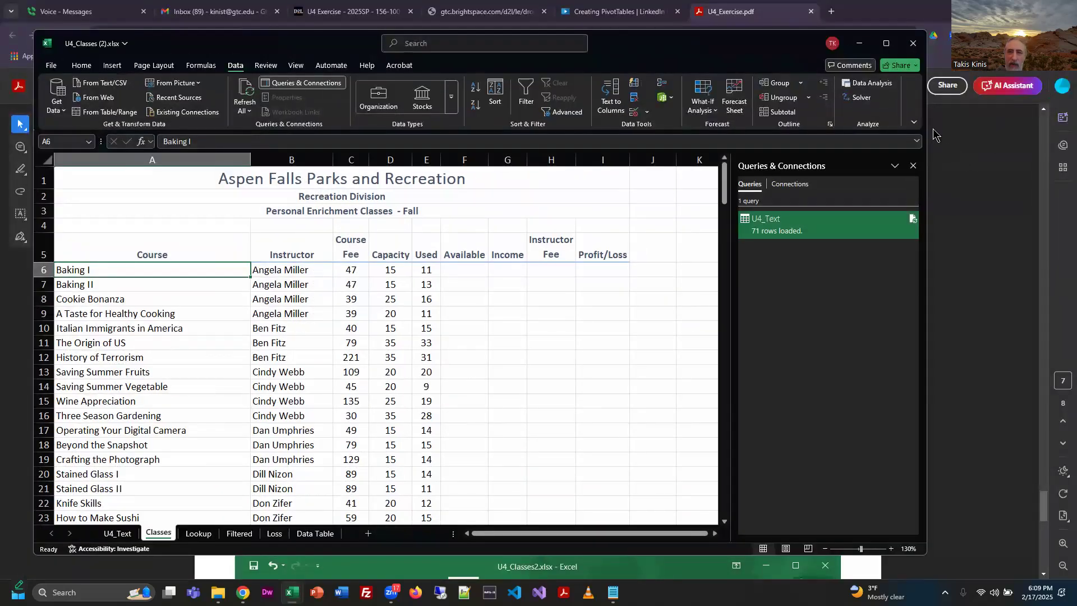
pyautogui.moveTo(925, 205); pyautogui.dragTo(987, 231)
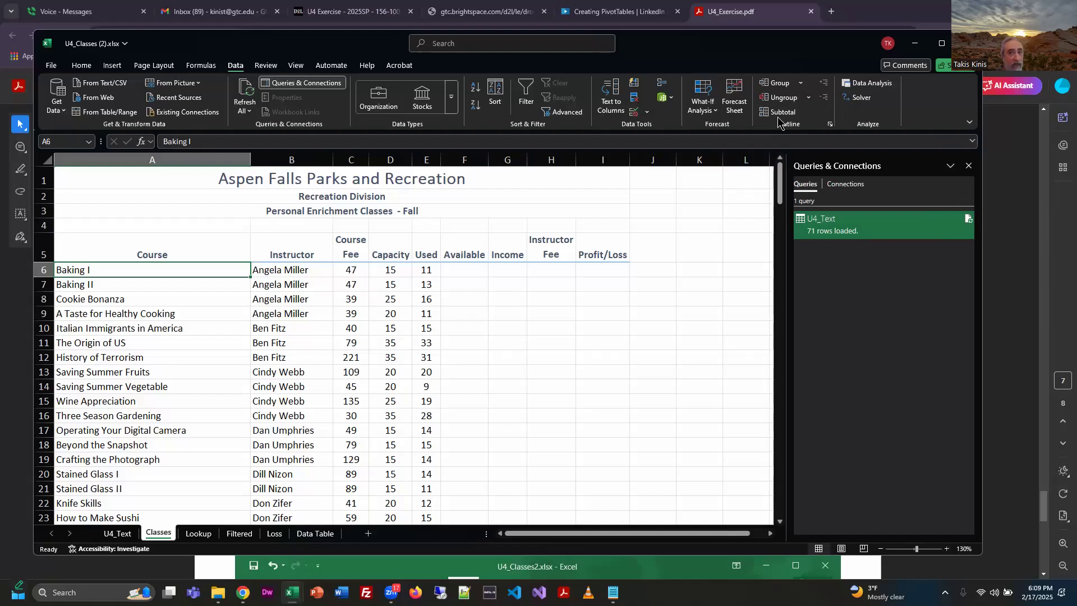
pyautogui.click(830, 126)
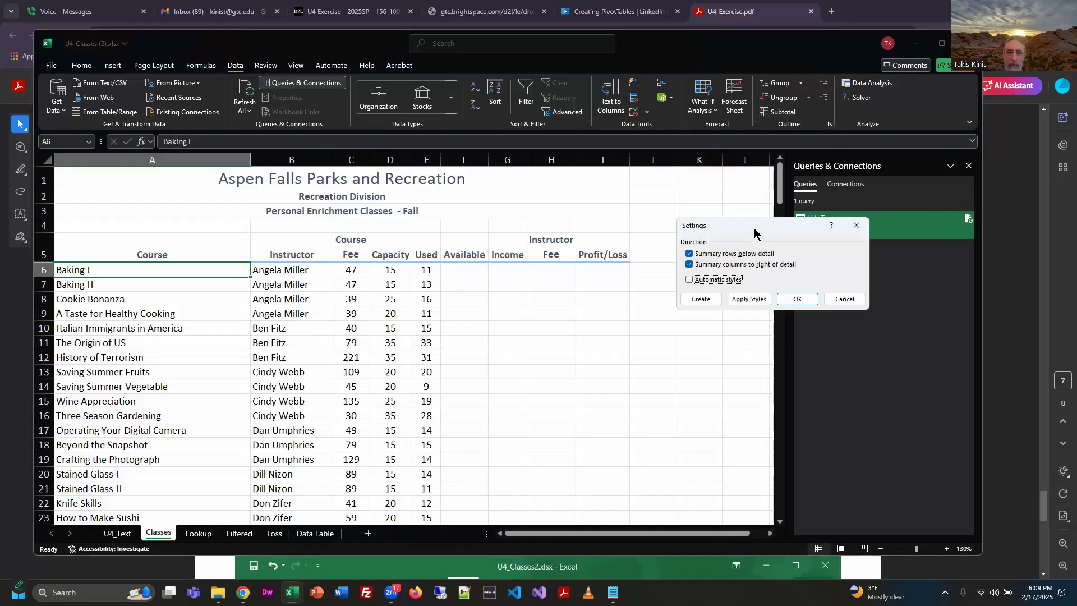
pyautogui.click(845, 299)
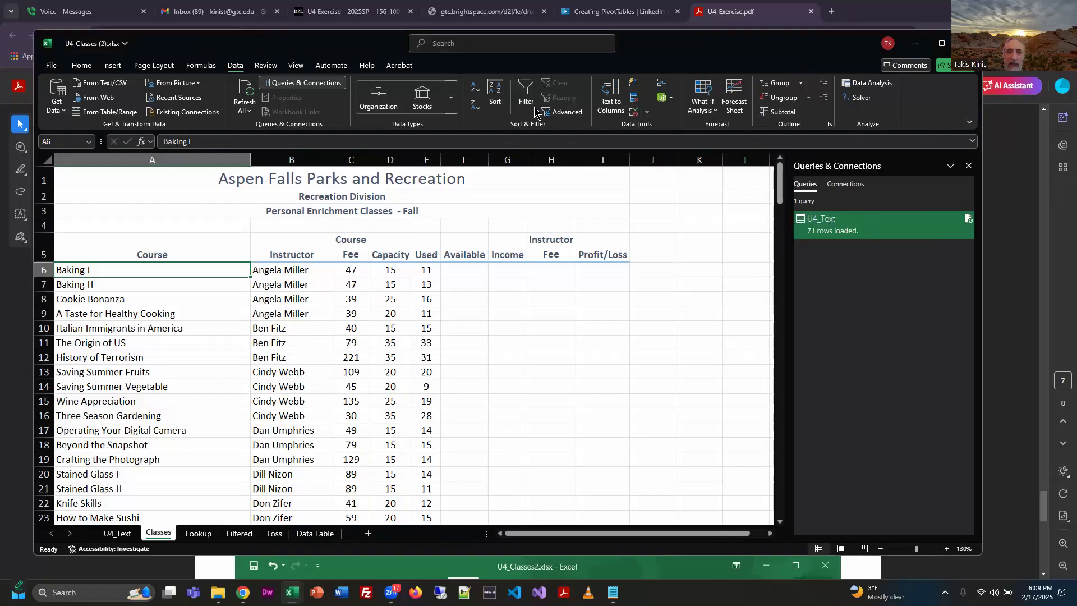
# Narrow the Excel window to about half the screen, view the collapsed Outline commands, and maximize the window again.
pyautogui.moveTo(983, 111); pyautogui.dragTo(572, 126)
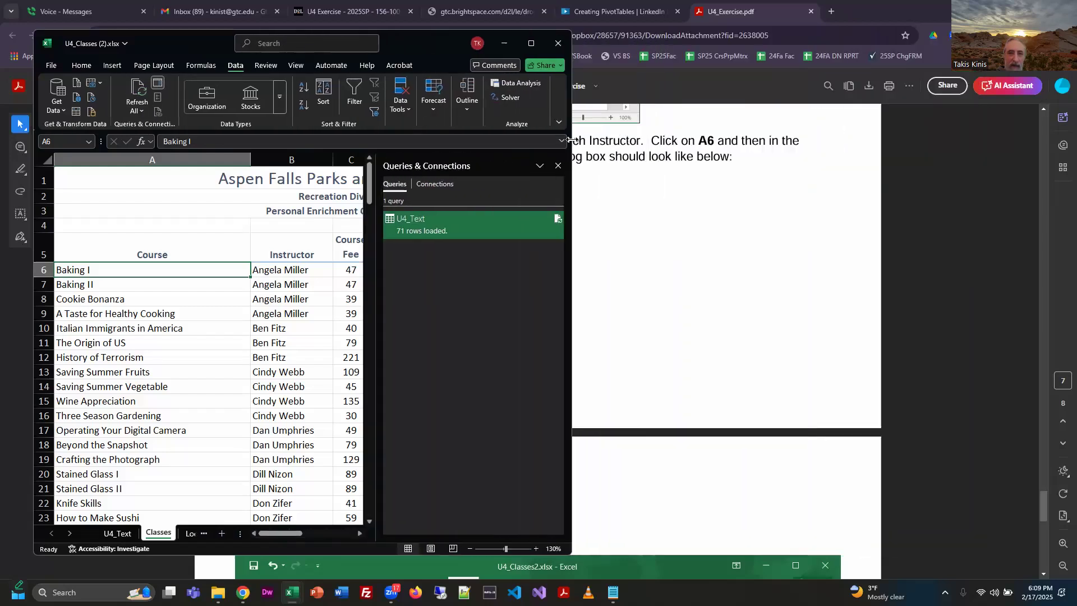
pyautogui.click(467, 99)
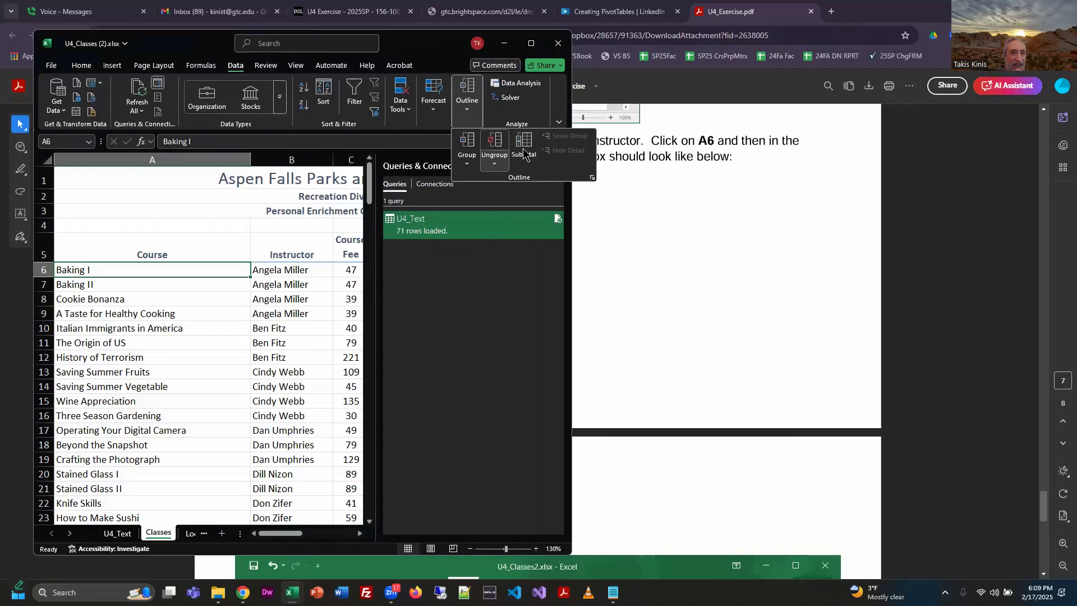
pyautogui.click(532, 45)
pyautogui.click(532, 45)
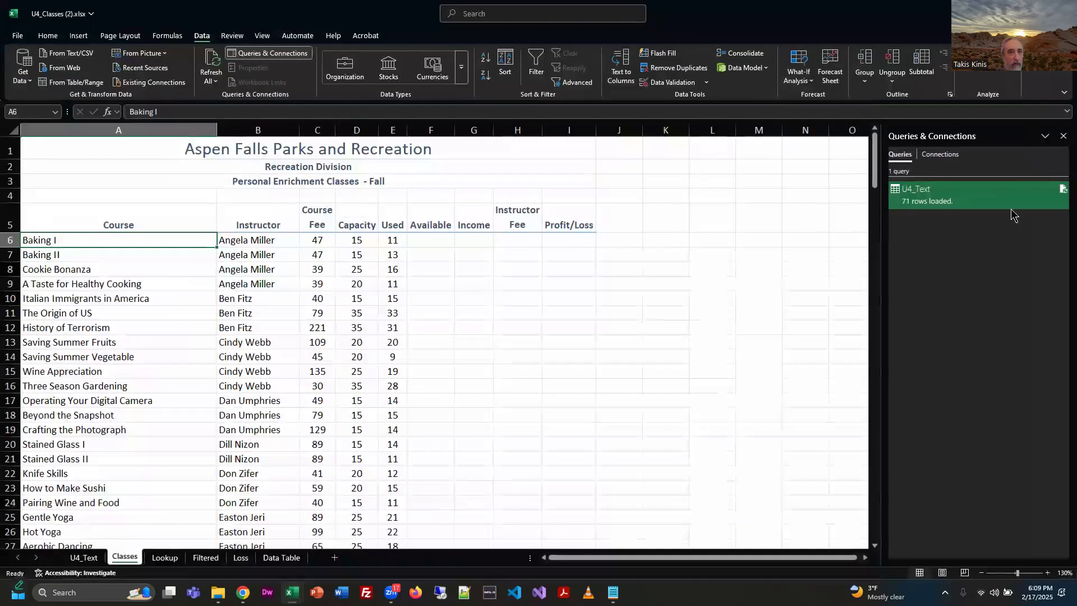
# Search Excel's commands for "sub" to look up Subtotals, and dismiss the search.
pyautogui.click(612, 17)
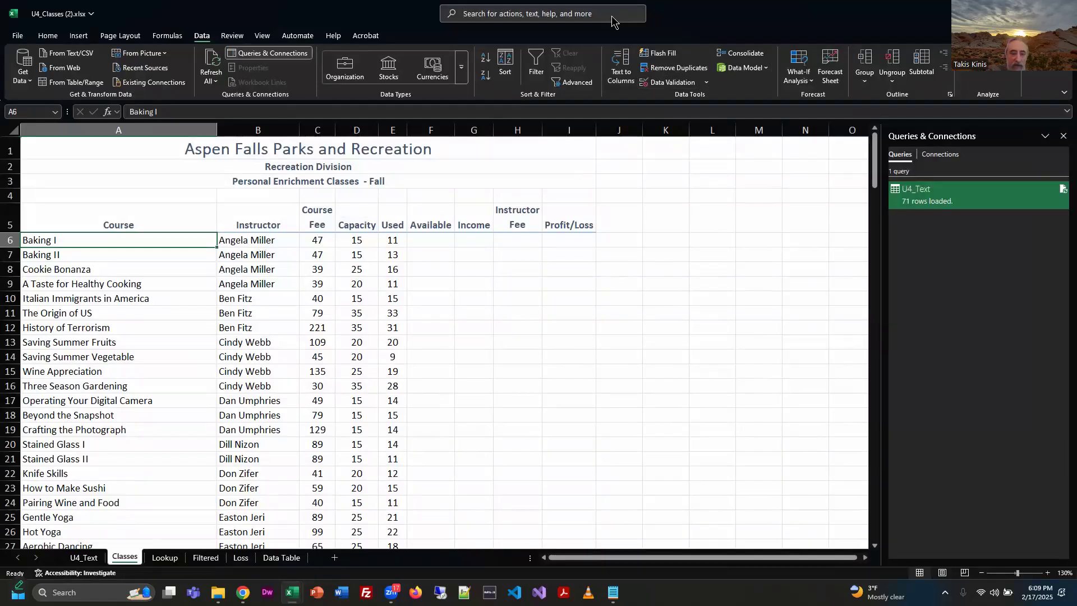
pyautogui.write('sub')
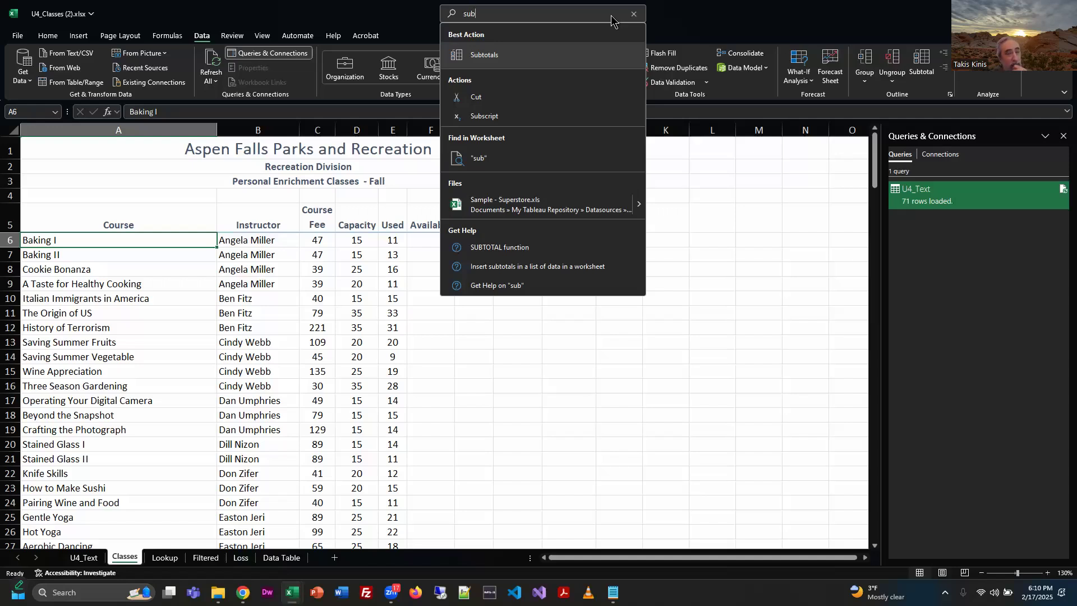
pyautogui.press('Escape')
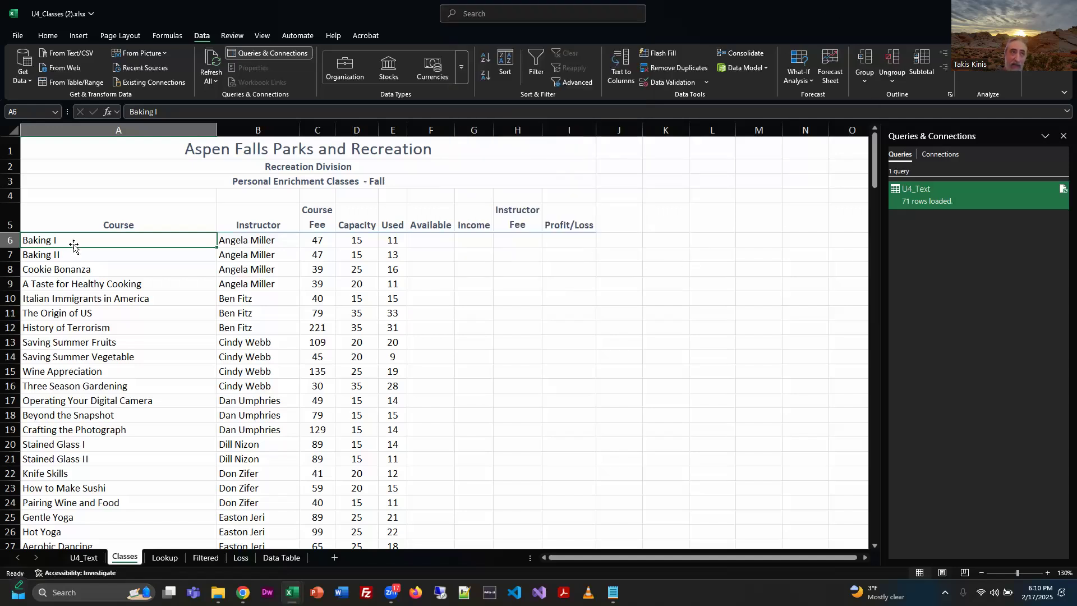
# Open Subtotal for the Classes list from cell A6, check the exercise's settings, and group at each change in Instructor.
pyautogui.moveTo(122, 224); pyautogui.dragTo(382, 514)
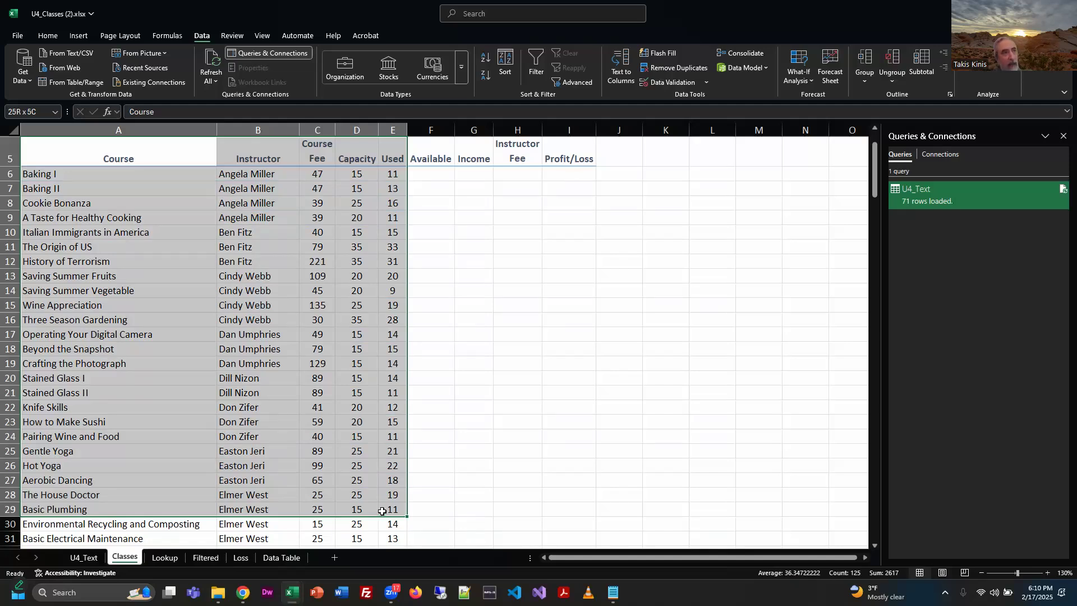
pyautogui.click(93, 175)
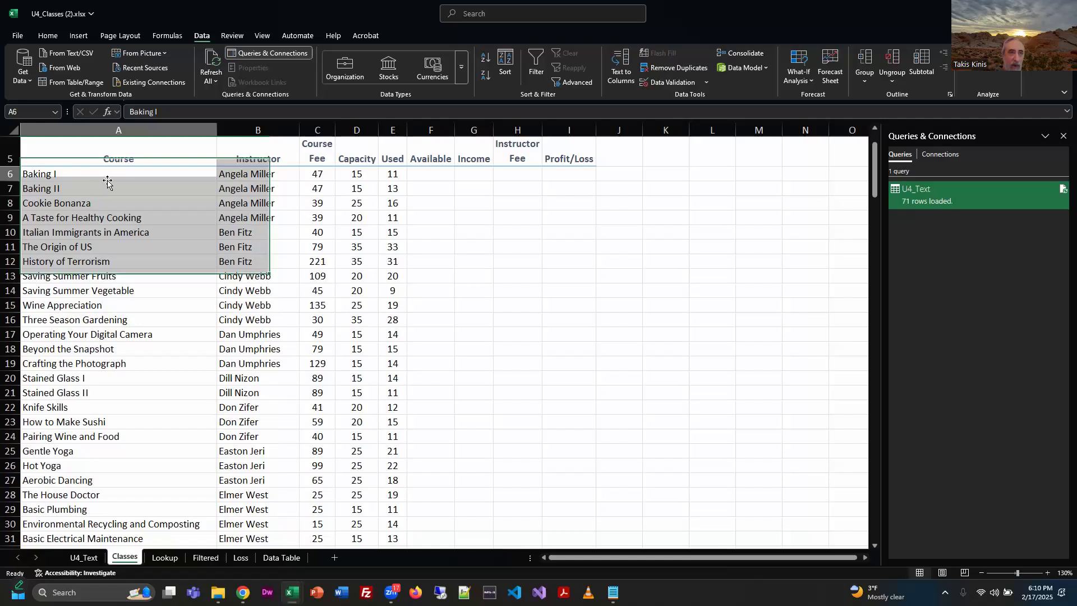
pyautogui.click(920, 61)
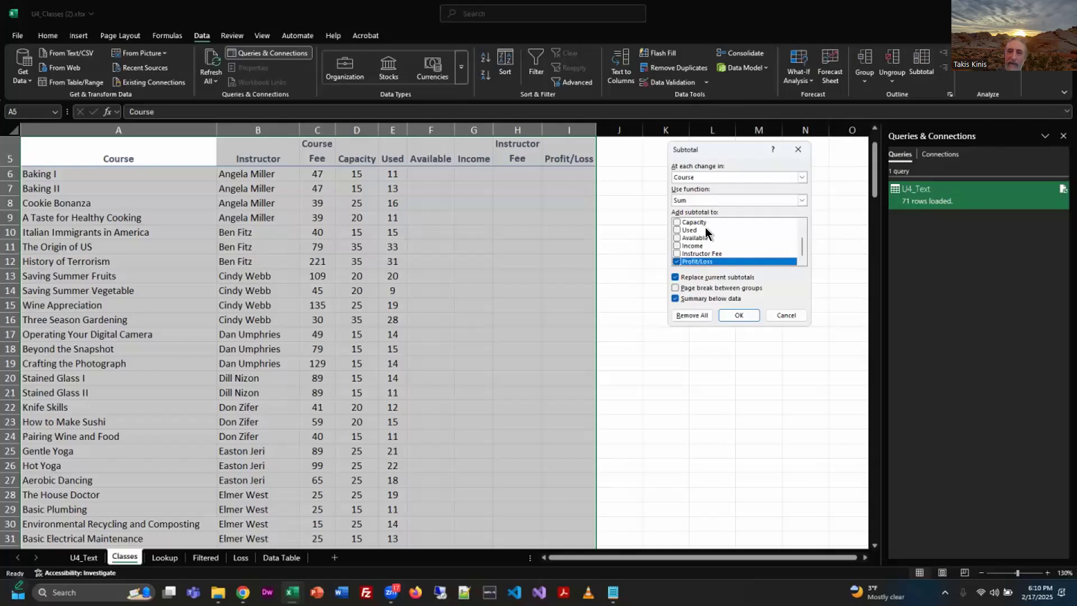
pyautogui.click(666, 305)
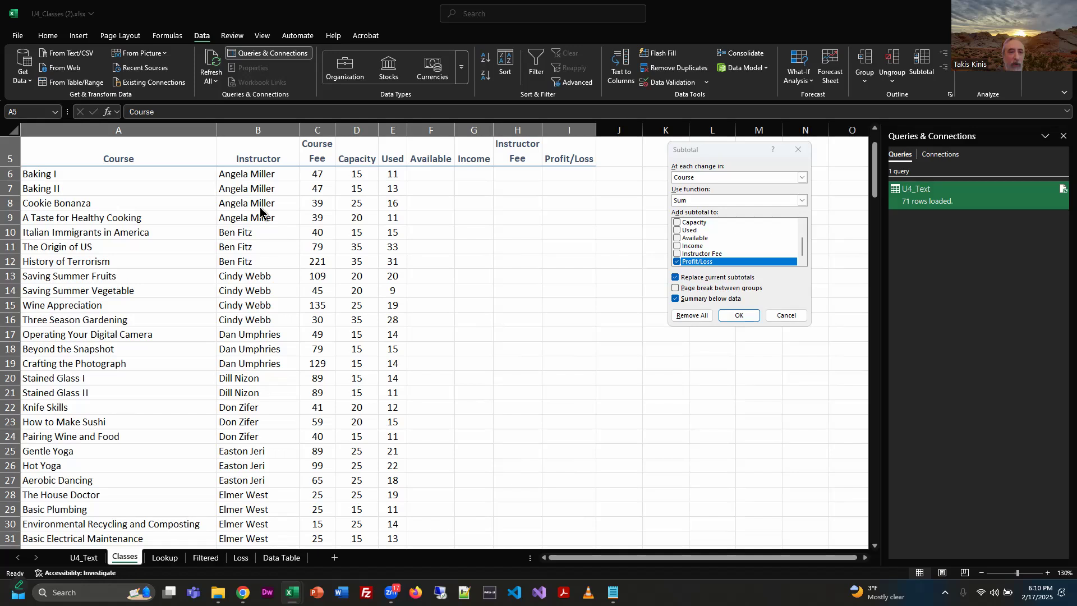
pyautogui.hotkey('alt', 'Tab')
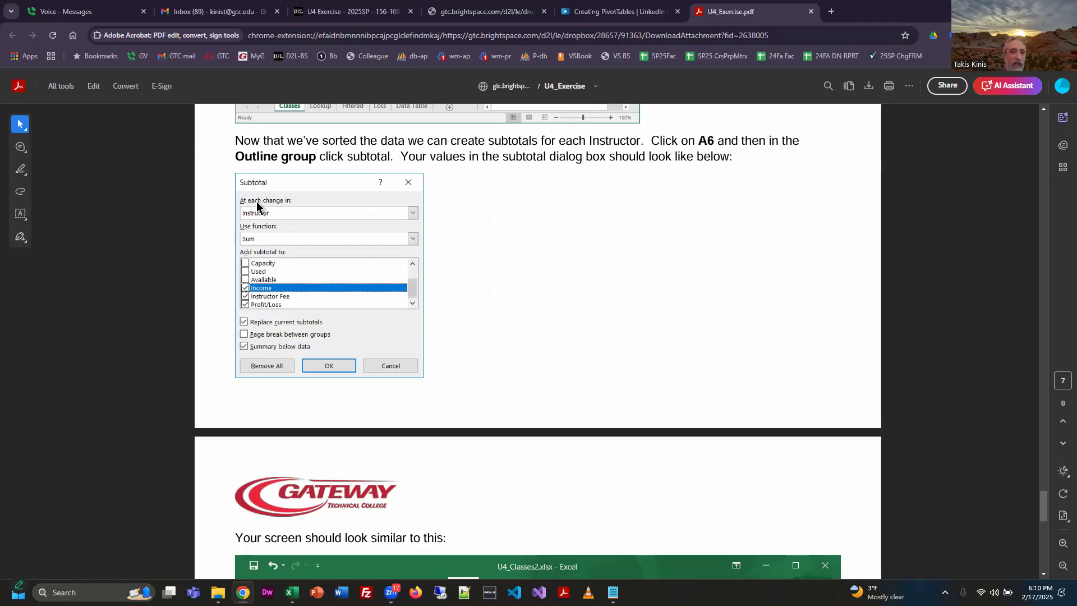
pyautogui.hotkey('alt', 'Tab')
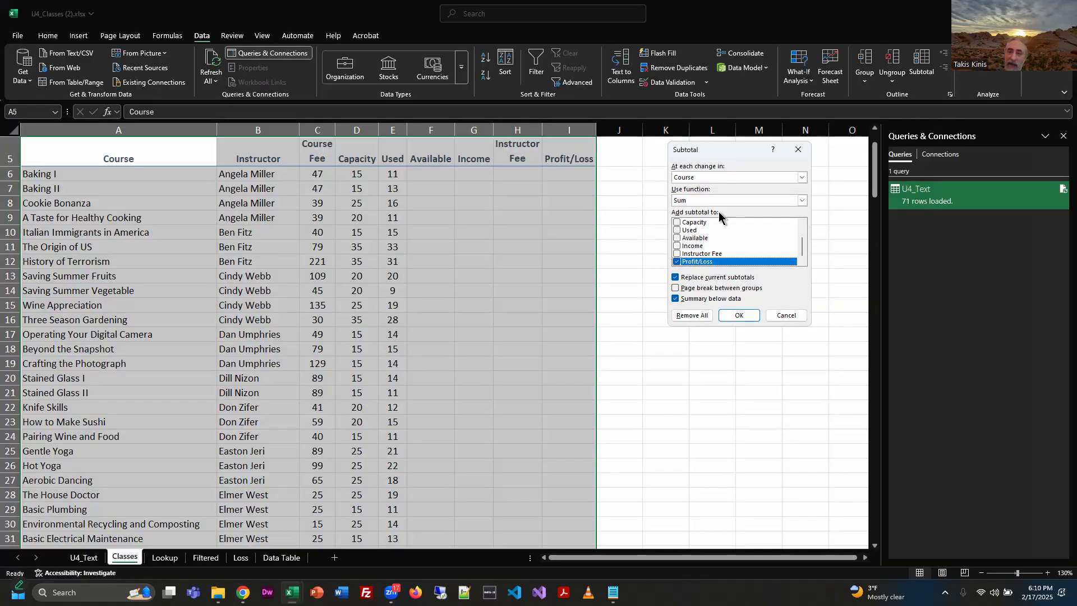
pyautogui.click(680, 178)
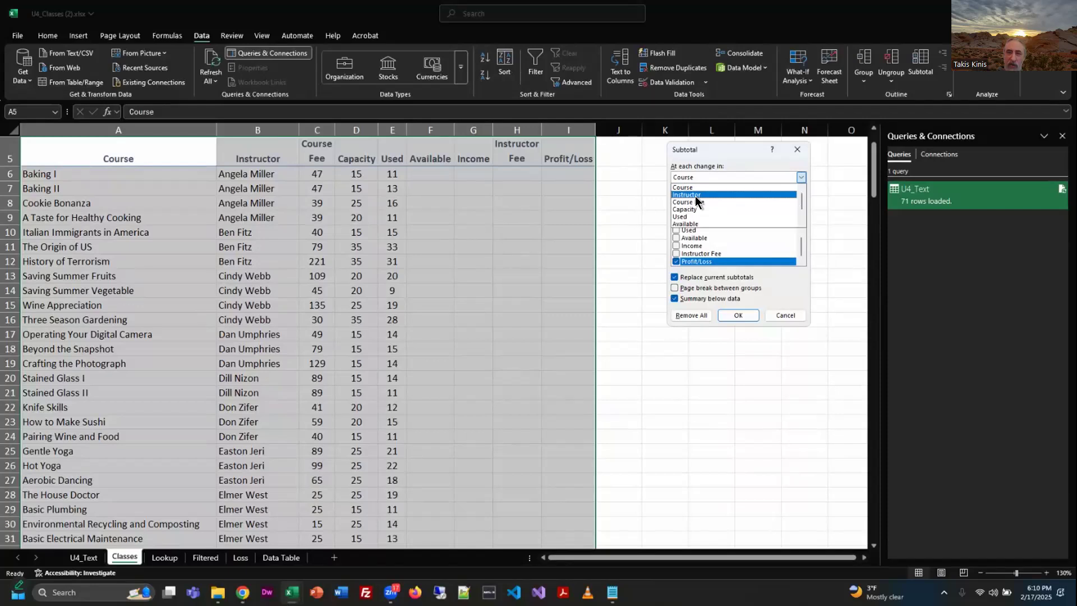
pyautogui.click(695, 194)
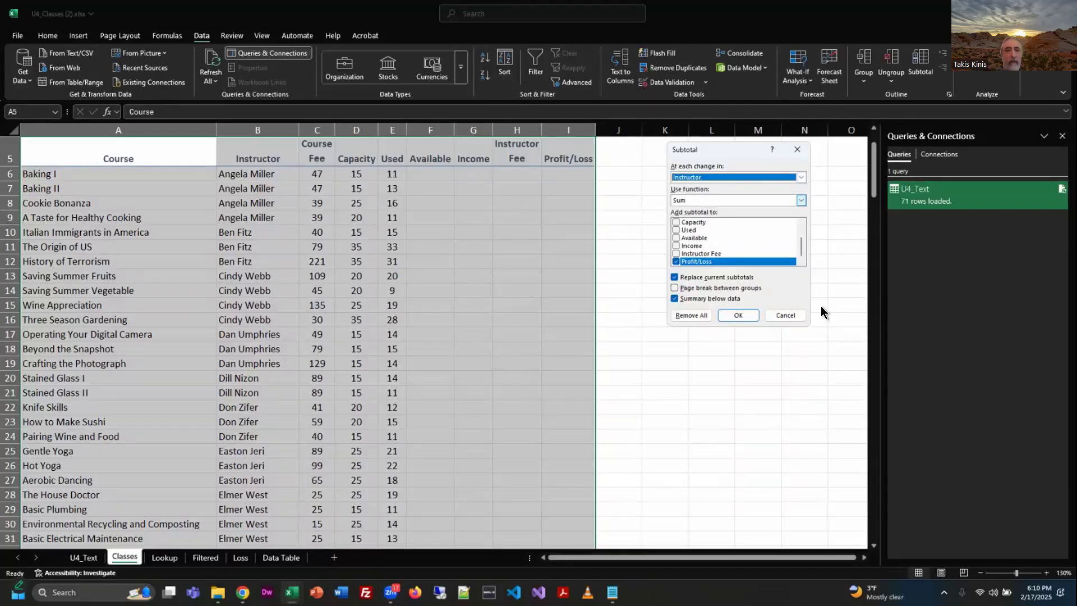
# Look through the functions available for the subtotals and choose Sum.
pyautogui.click(693, 200)
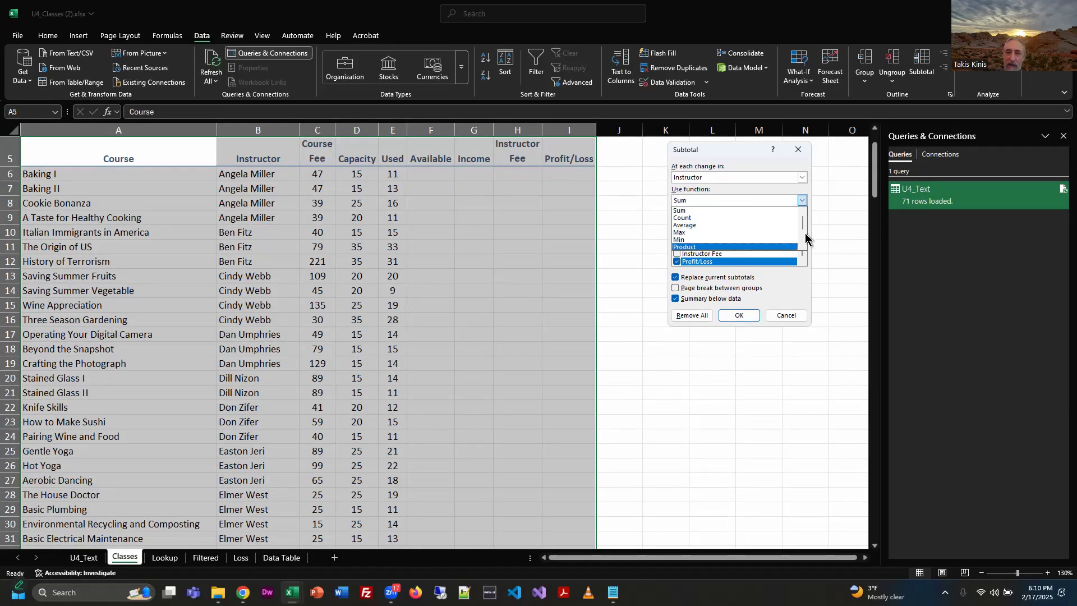
pyautogui.scroll(-2, 794, 236)
pyautogui.scroll(2, 791, 234)
pyautogui.scroll(-2, 793, 234)
pyautogui.scroll(1, 790, 232)
pyautogui.scroll(-1, 787, 231)
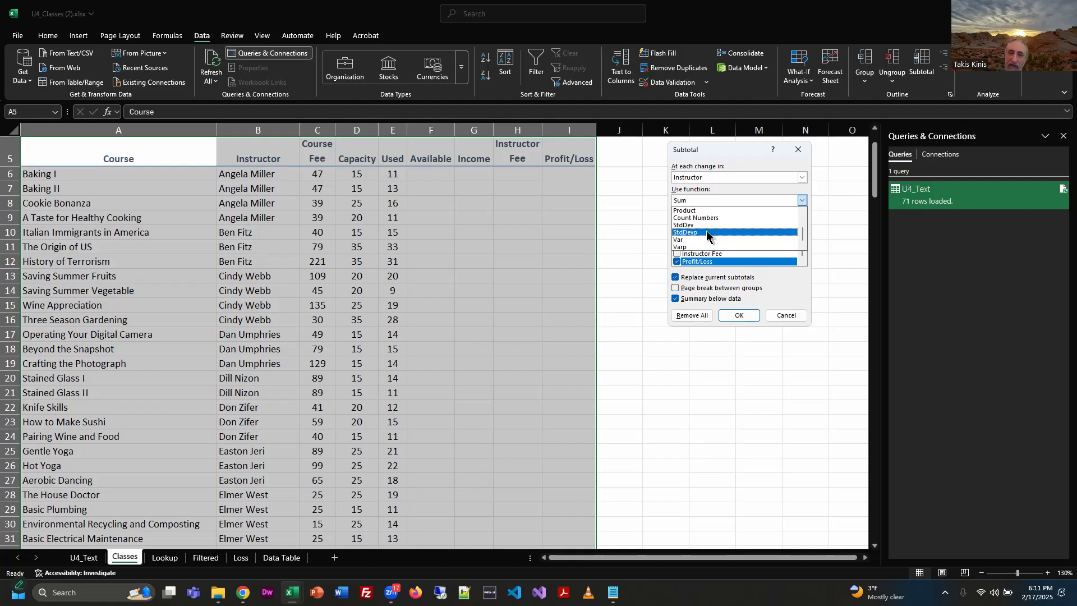
pyautogui.scroll(2, 749, 238)
pyautogui.click(715, 210)
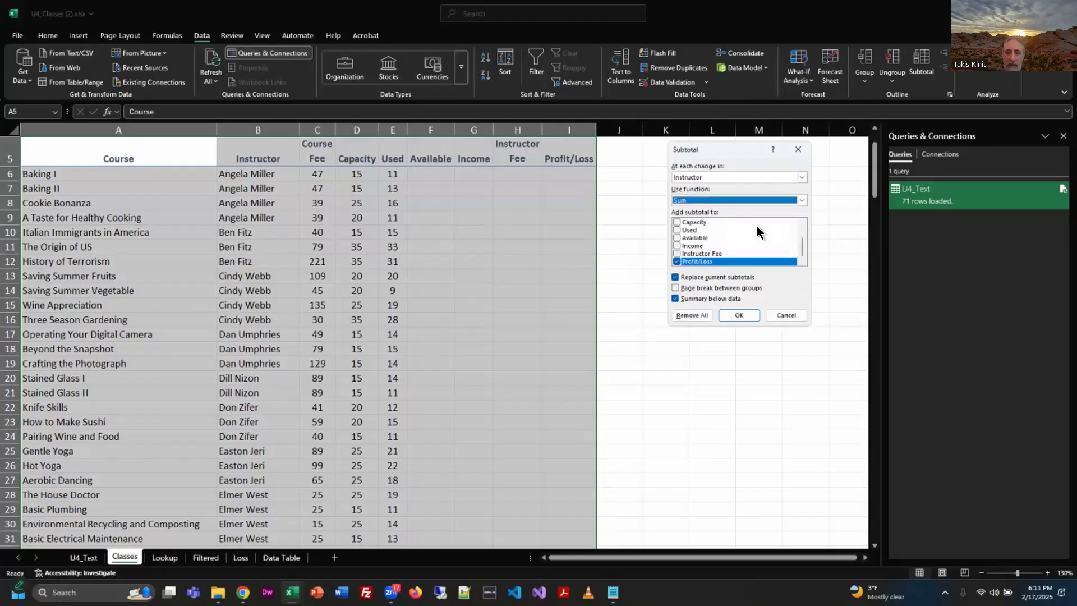
# Following the exercise PDF, apply the subtotals to Income, Instructor Fee and Profit/Loss, and undo them.
pyautogui.hotkey('alt', 'Tab')
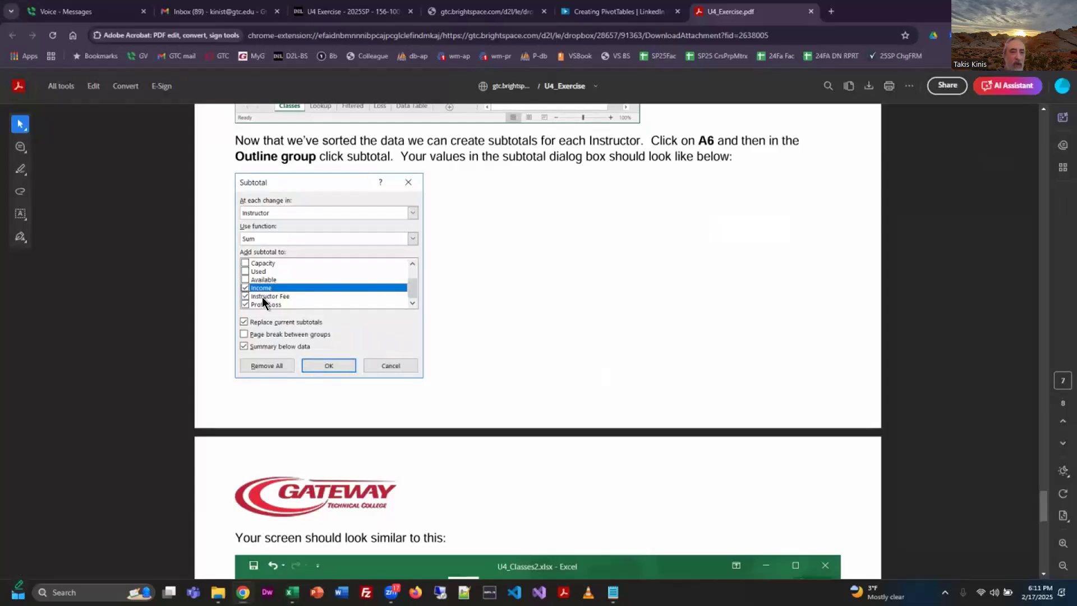
pyautogui.hotkey('alt', 'Tab')
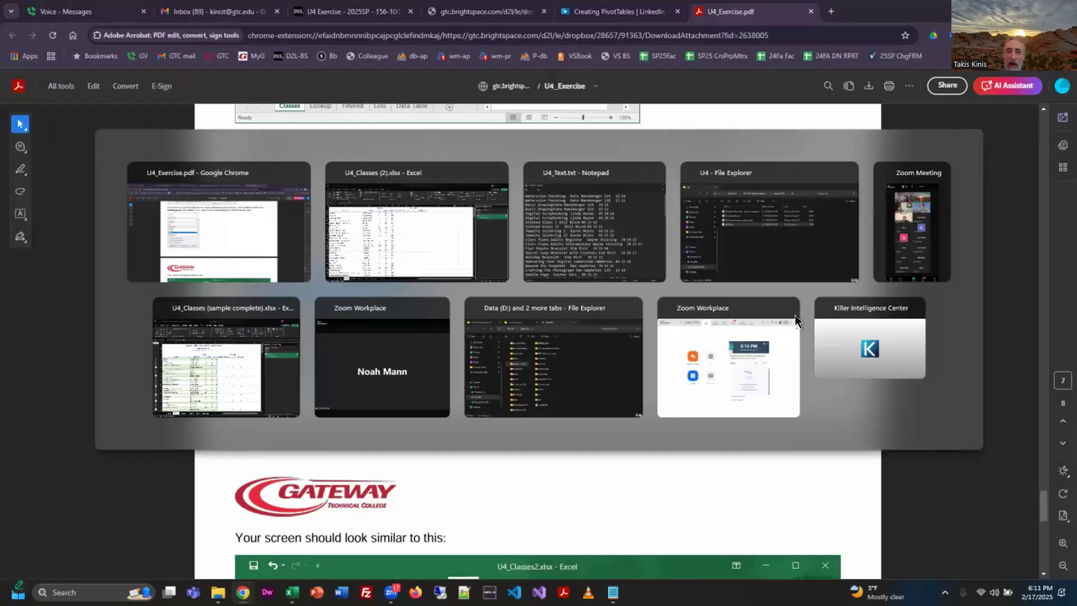
pyautogui.click(677, 246)
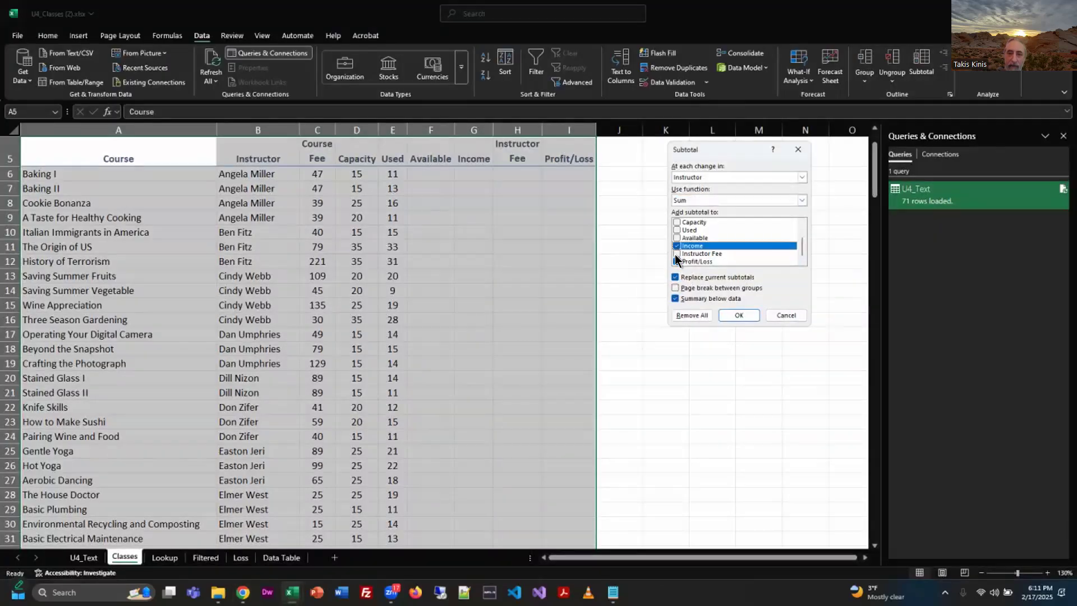
pyautogui.click(676, 254)
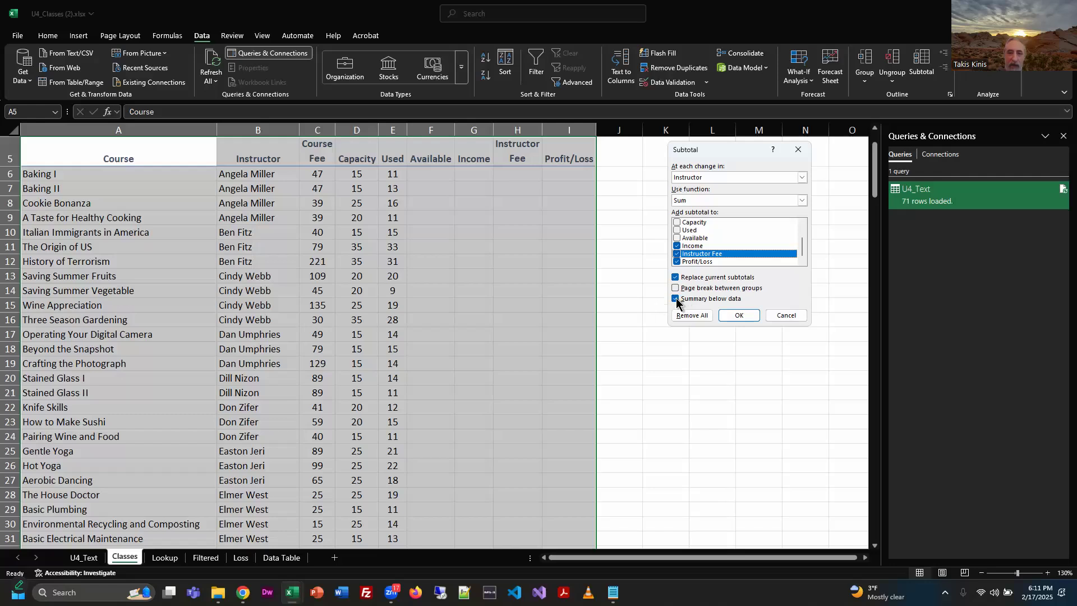
pyautogui.click(745, 317)
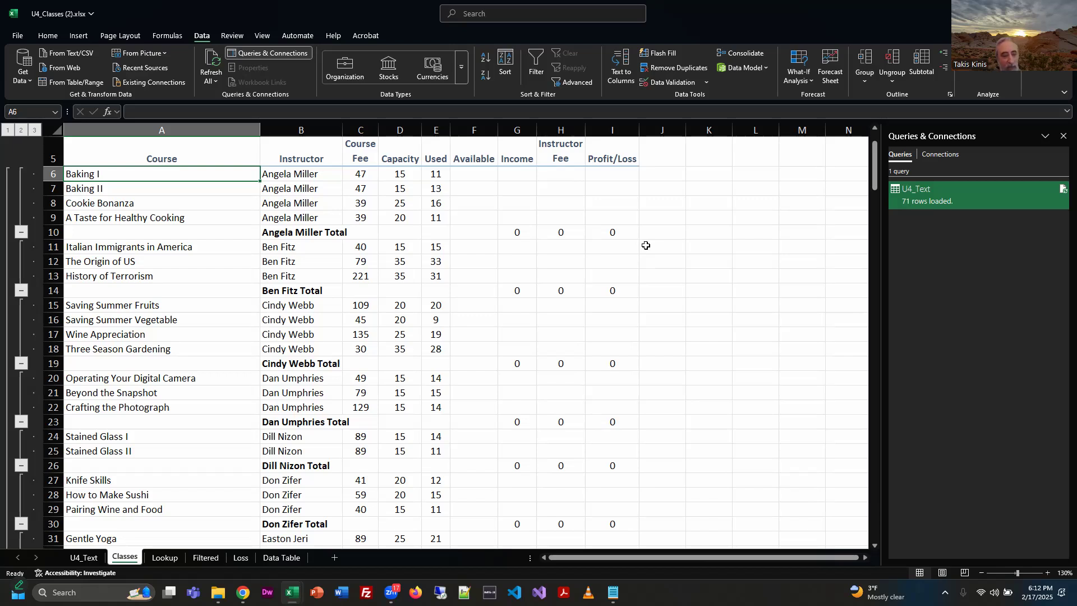
pyautogui.hotkey('ctrl', 'z')
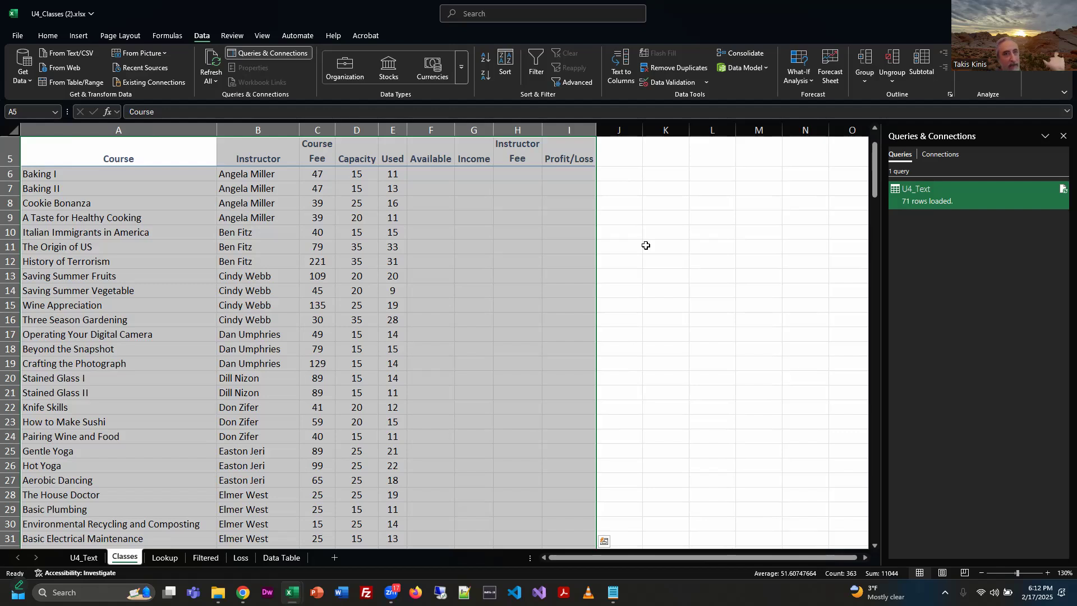
# Look down the Classes sheet to check which rows have formulas in the Available through Profit/Loss columns.
pyautogui.click(747, 375)
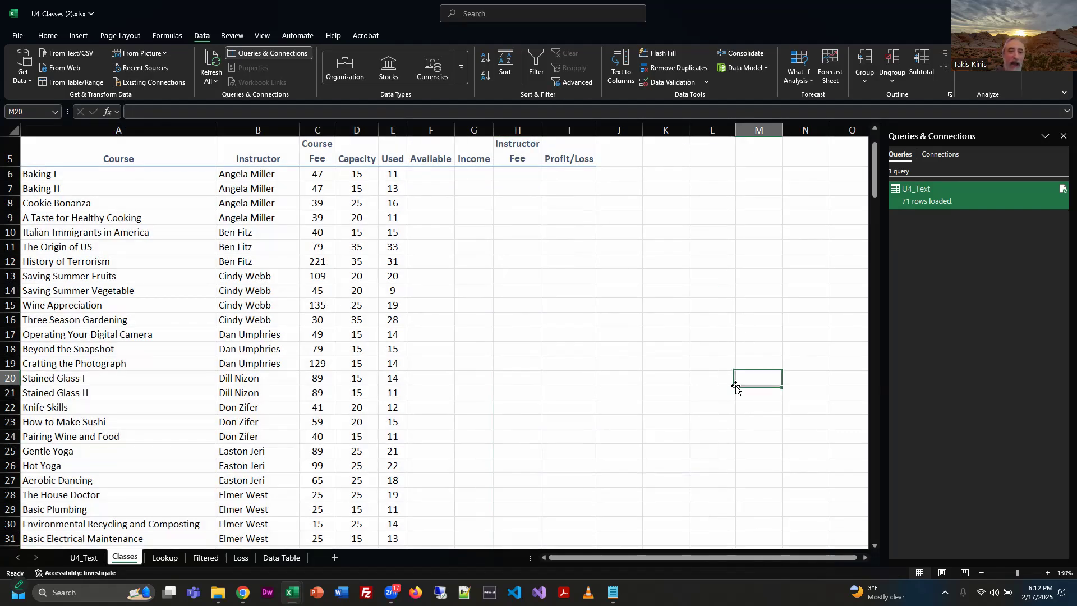
pyautogui.scroll(-2, 566, 367)
pyautogui.scroll(3, 566, 367)
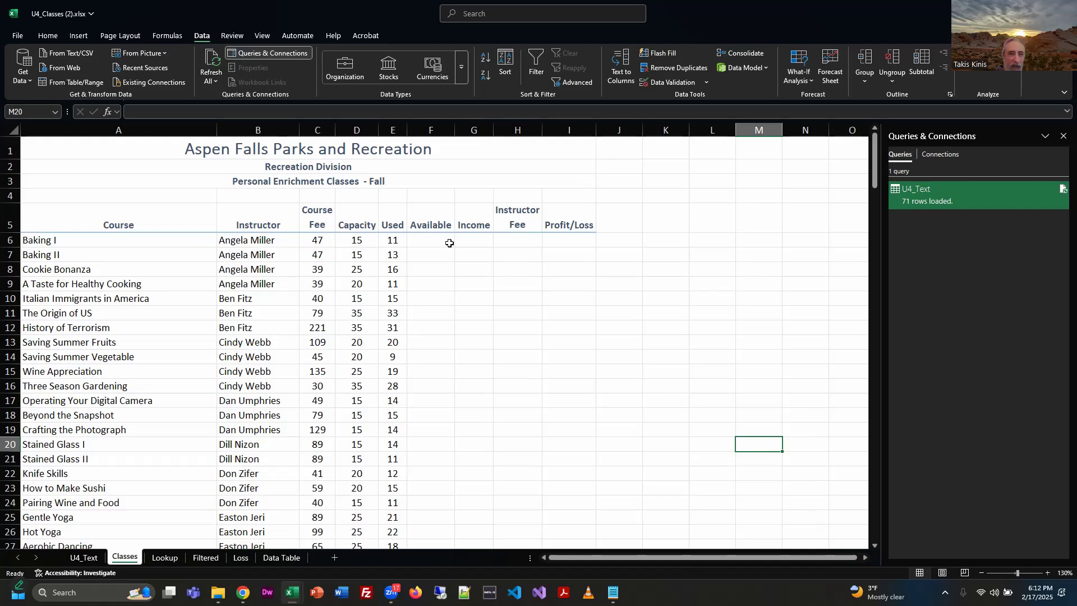
pyautogui.click(519, 371)
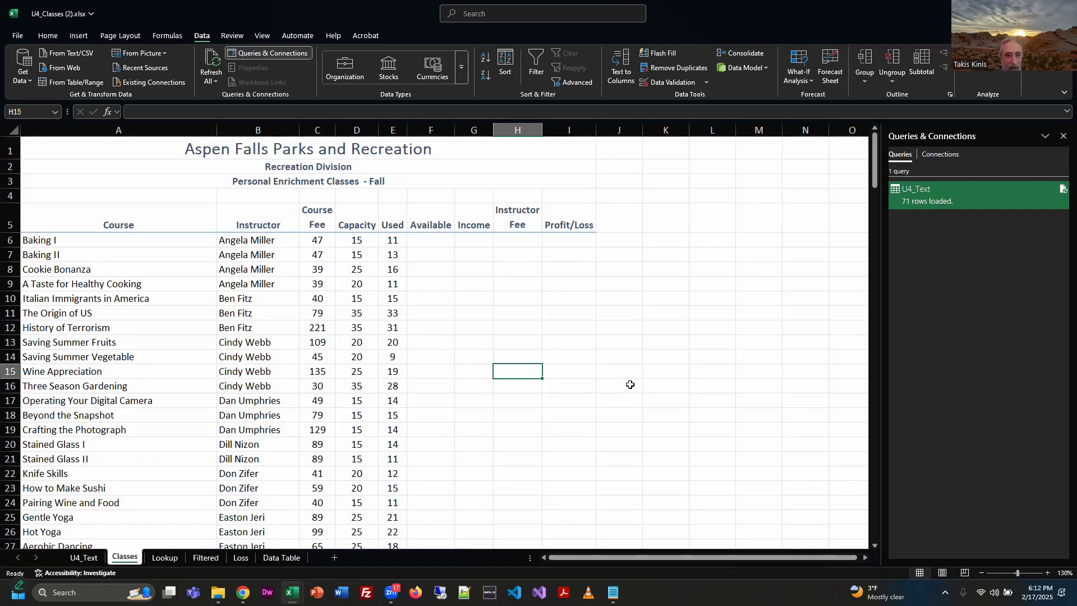
pyautogui.click(634, 385)
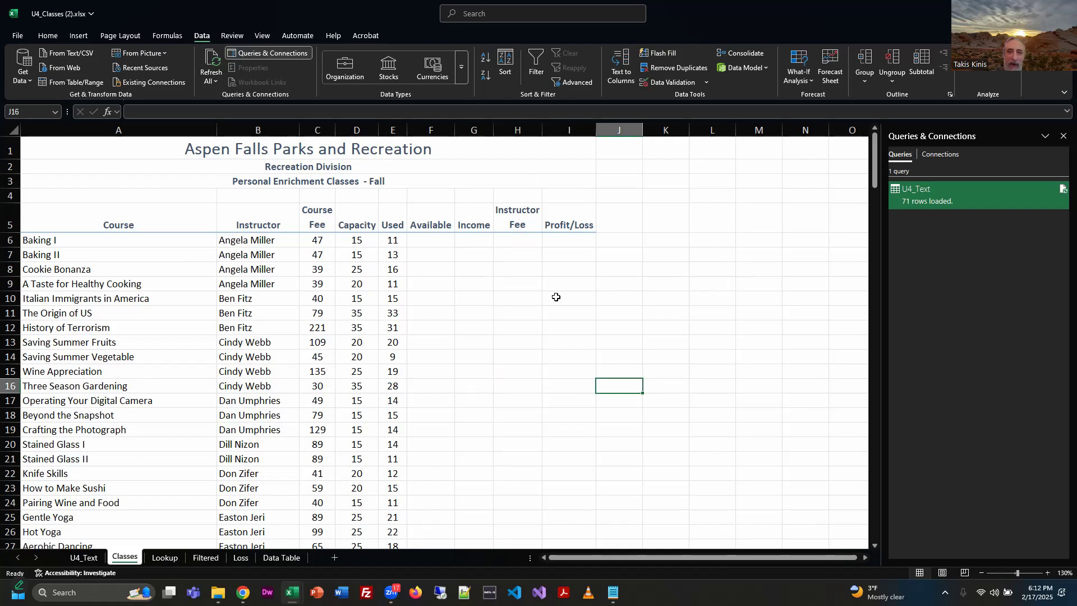
pyautogui.scroll(-4, 550, 447)
pyautogui.scroll(-12, 551, 447)
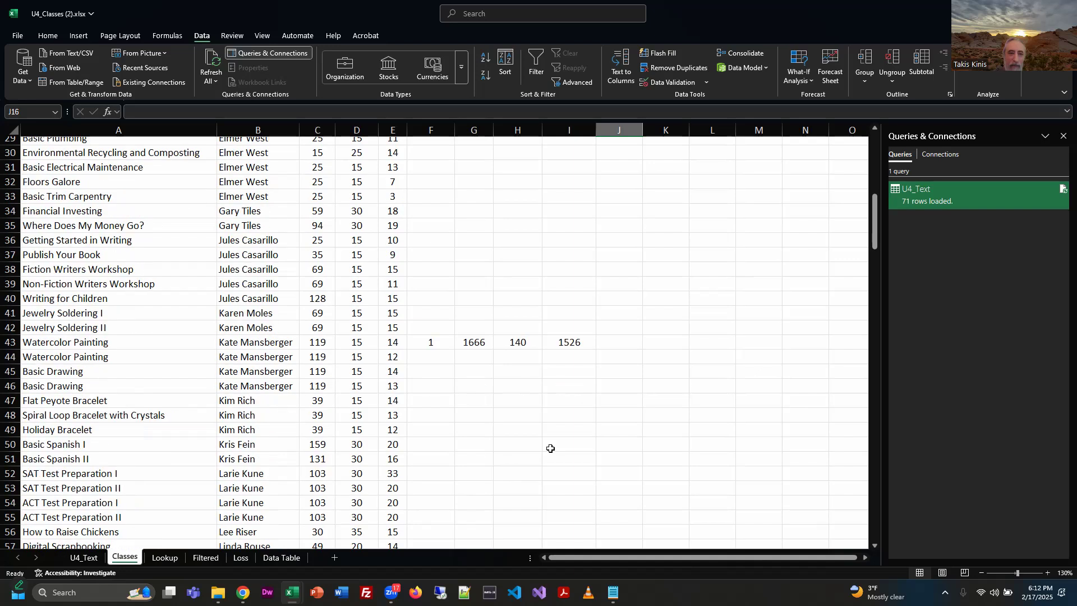
pyautogui.scroll(9, 551, 447)
# Examine the Available, Income, Instructor Fee and Profit/Loss formulas in row 43.
pyautogui.click(429, 446)
pyautogui.click(435, 476)
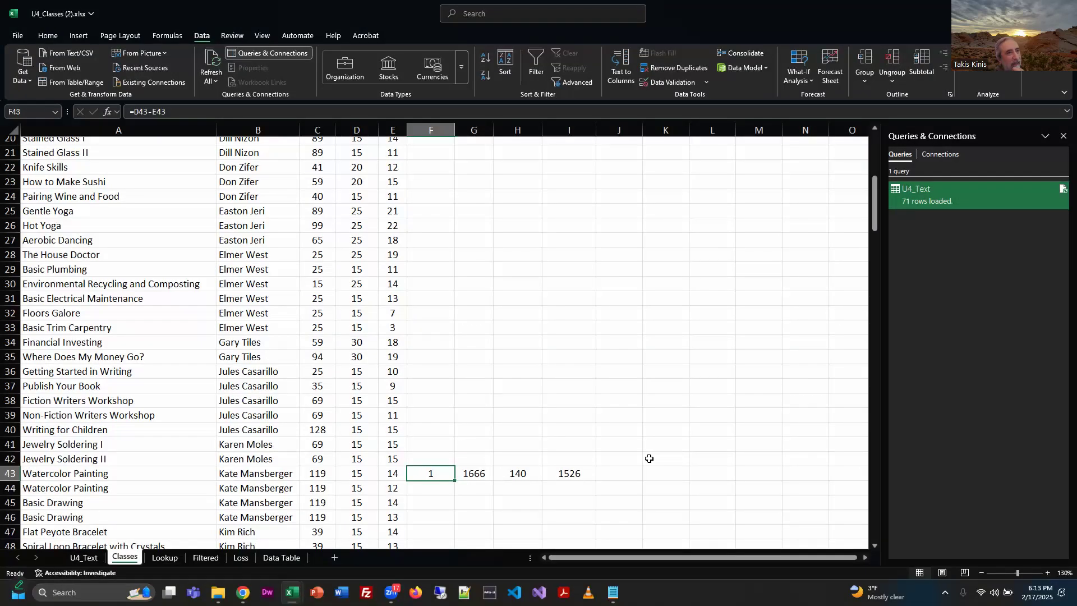
pyautogui.click(473, 475)
pyautogui.click(507, 474)
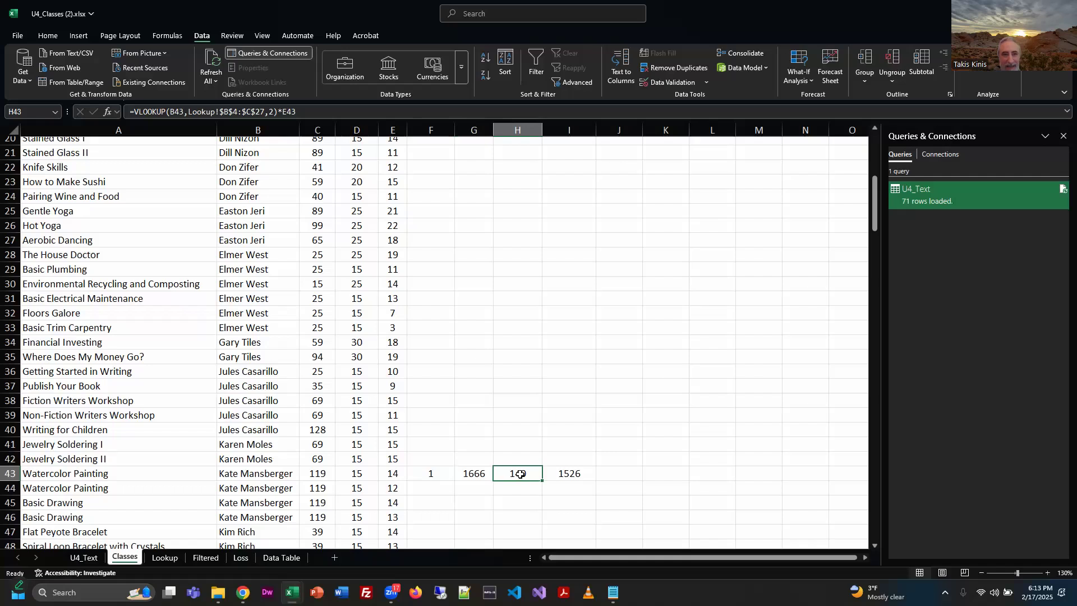
pyautogui.press('Right')
pyautogui.press('Left')
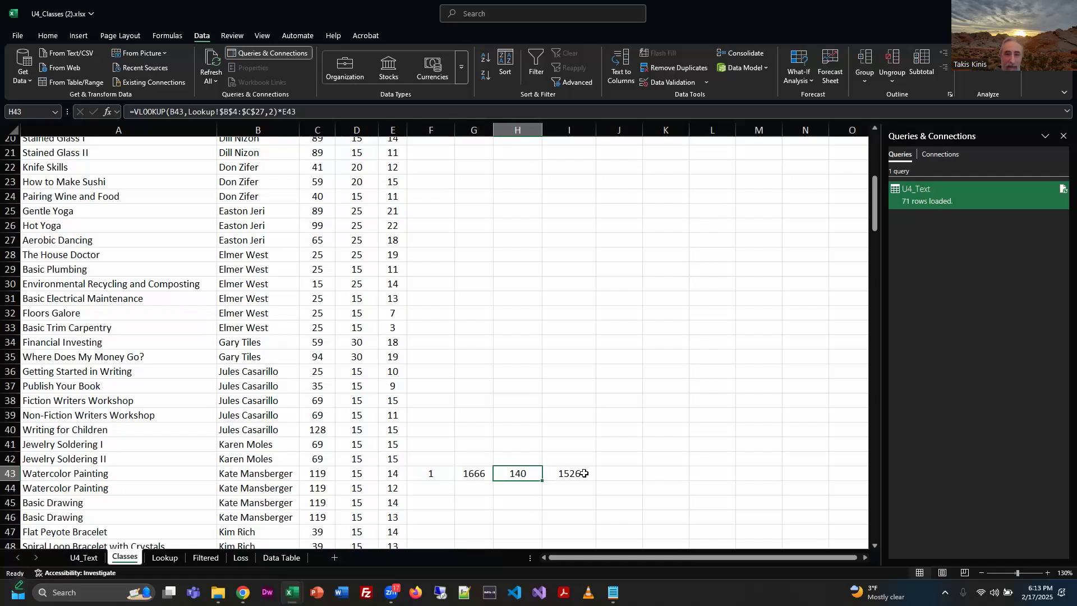
pyautogui.click(578, 474)
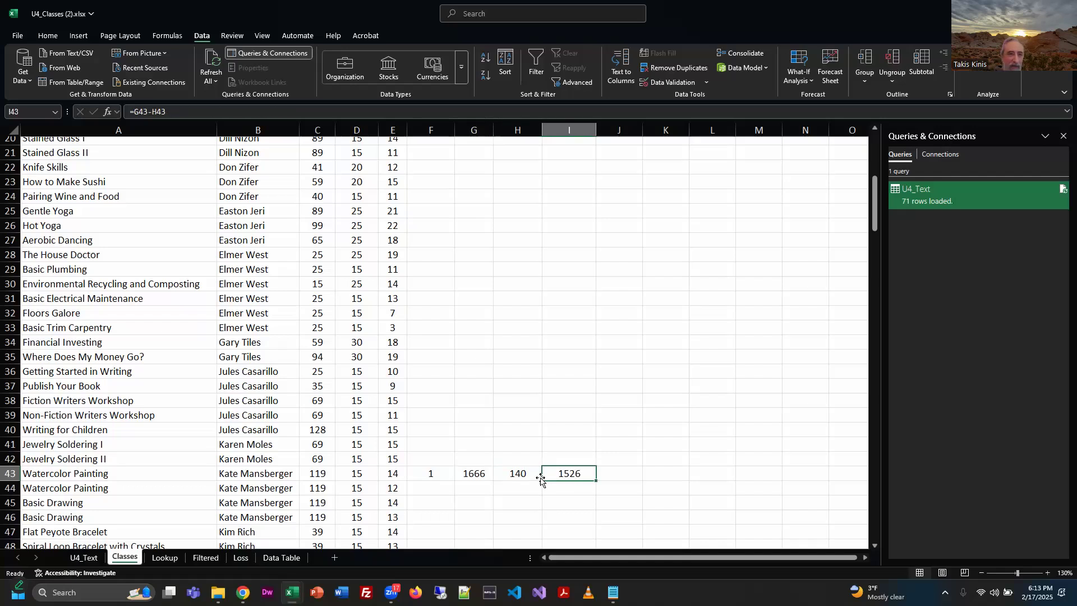
pyautogui.press('Left')
pyautogui.press('Left')
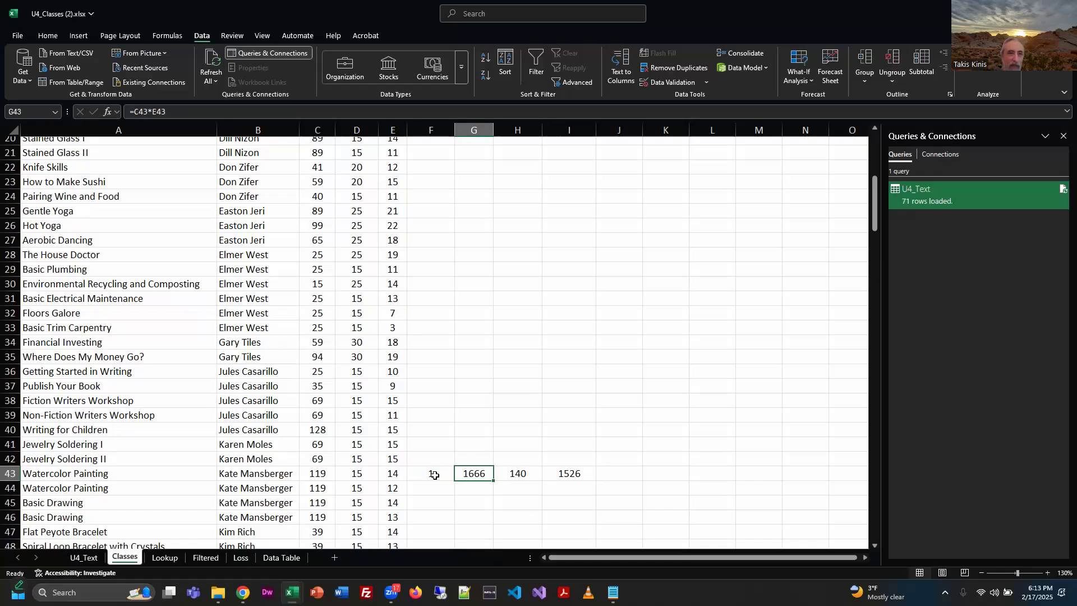
# Fill the row 43 formulas for Available, Income, Instructor Fee and Profit/Loss down to the end of the class list.
pyautogui.press('Left')
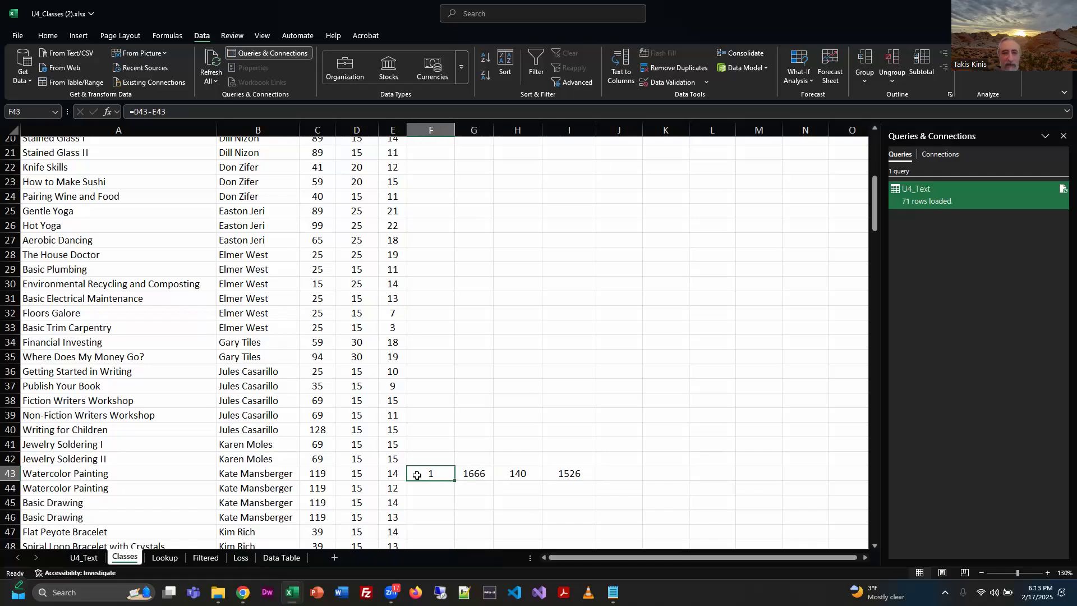
pyautogui.doubleClick(454, 482)
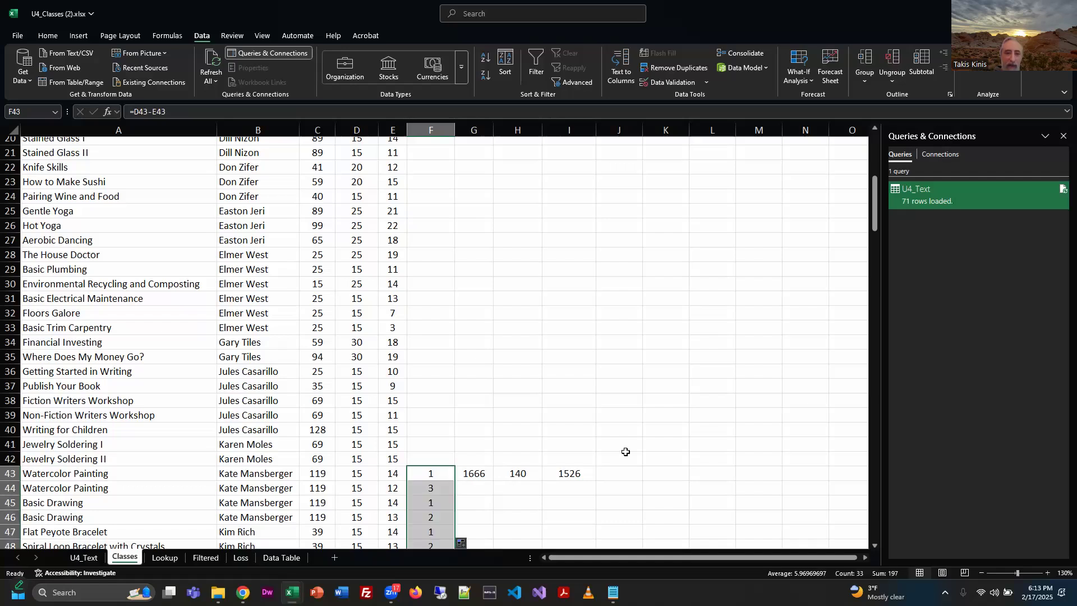
pyautogui.scroll(-9, 621, 450)
pyautogui.scroll(4, 487, 264)
pyautogui.click(484, 255)
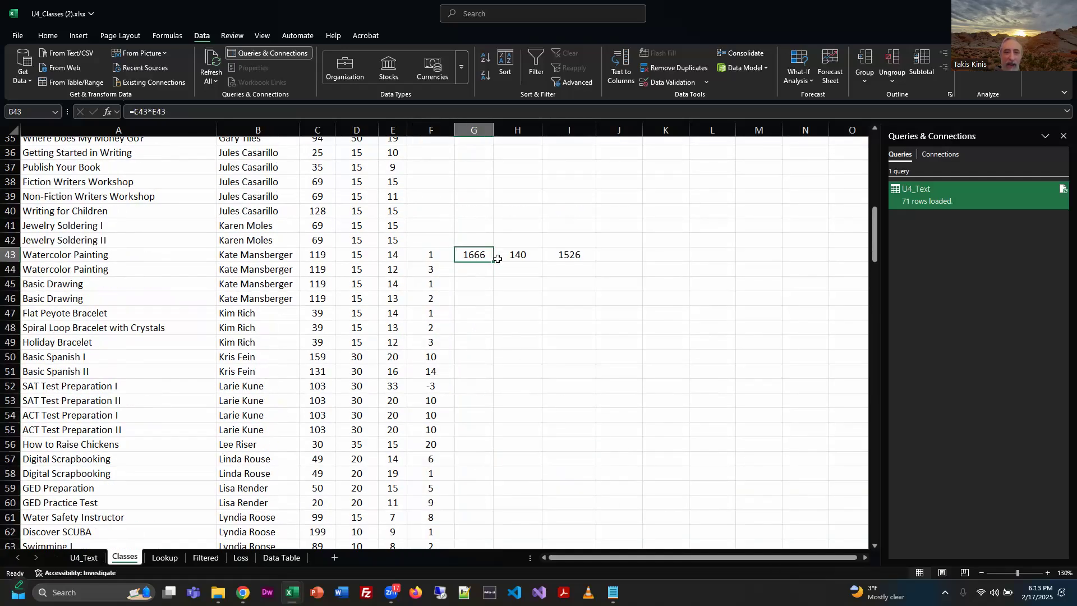
pyautogui.doubleClick(493, 262)
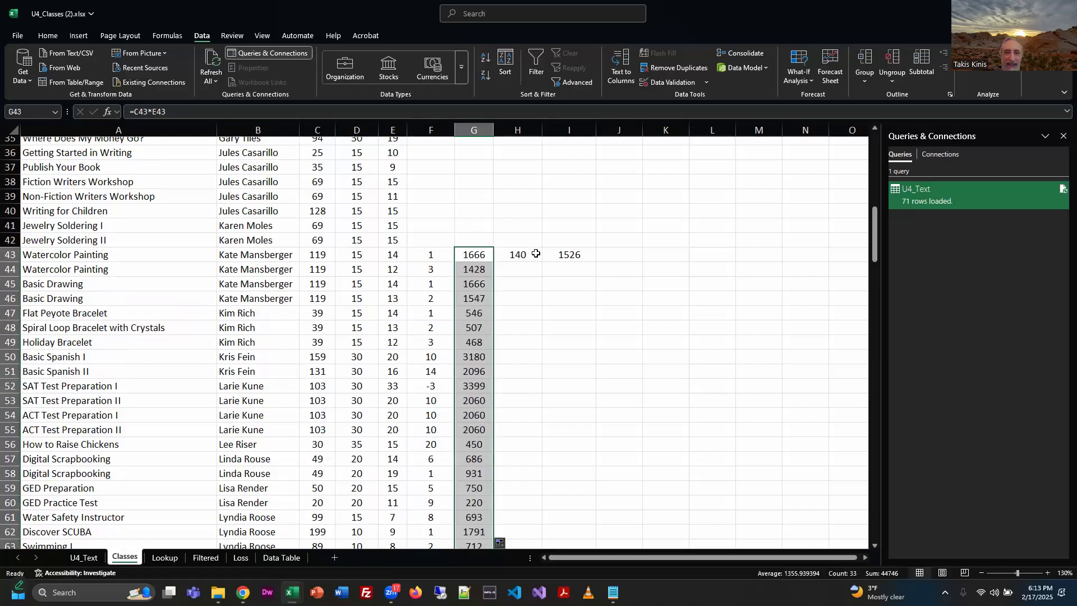
pyautogui.click(533, 255)
pyautogui.doubleClick(542, 263)
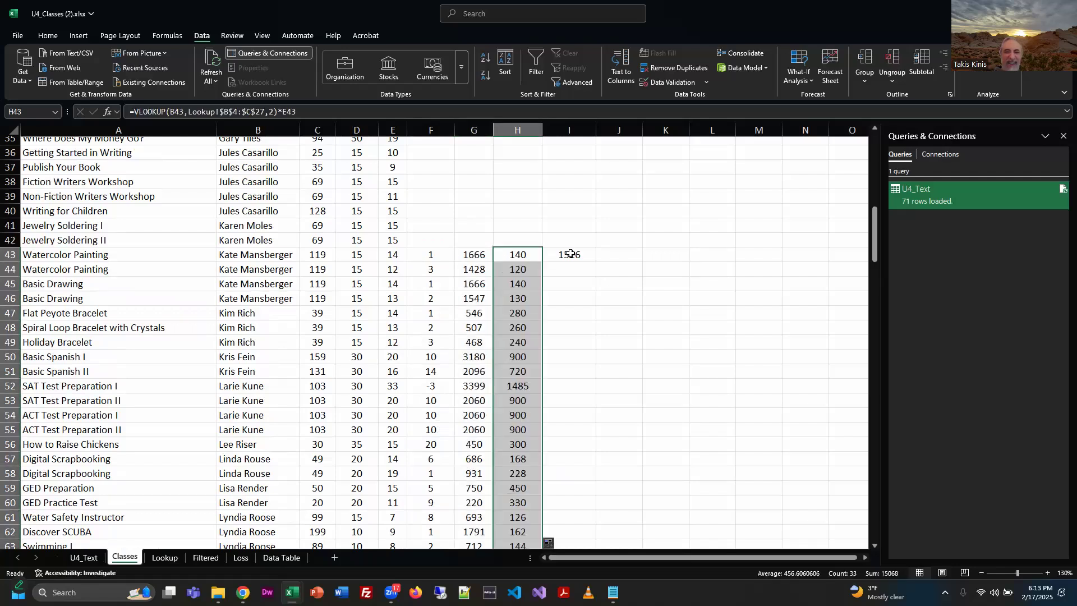
pyautogui.click(569, 253)
pyautogui.doubleClick(598, 264)
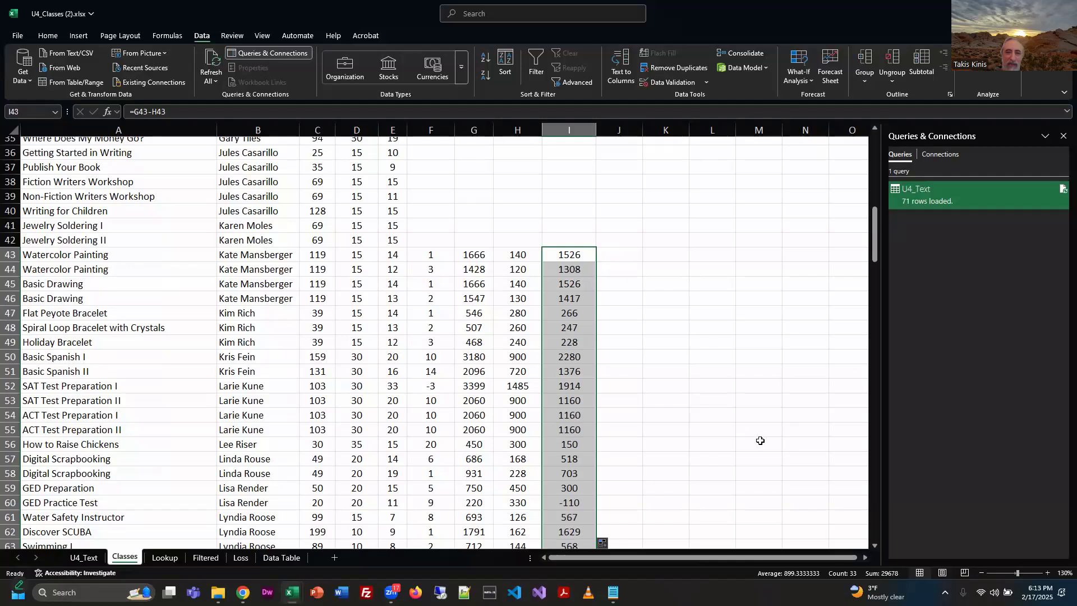
# Copy one row of the Available through Profit/Loss formulas and paste it into the Baking I row, starting at F6.
pyautogui.scroll(11, 786, 424)
pyautogui.scroll(-8, 786, 424)
pyautogui.moveTo(433, 386); pyautogui.dragTo(561, 381)
pyautogui.hotkey('ctrl', 'c')
pyautogui.scroll(6, 561, 364)
pyautogui.scroll(3, 561, 364)
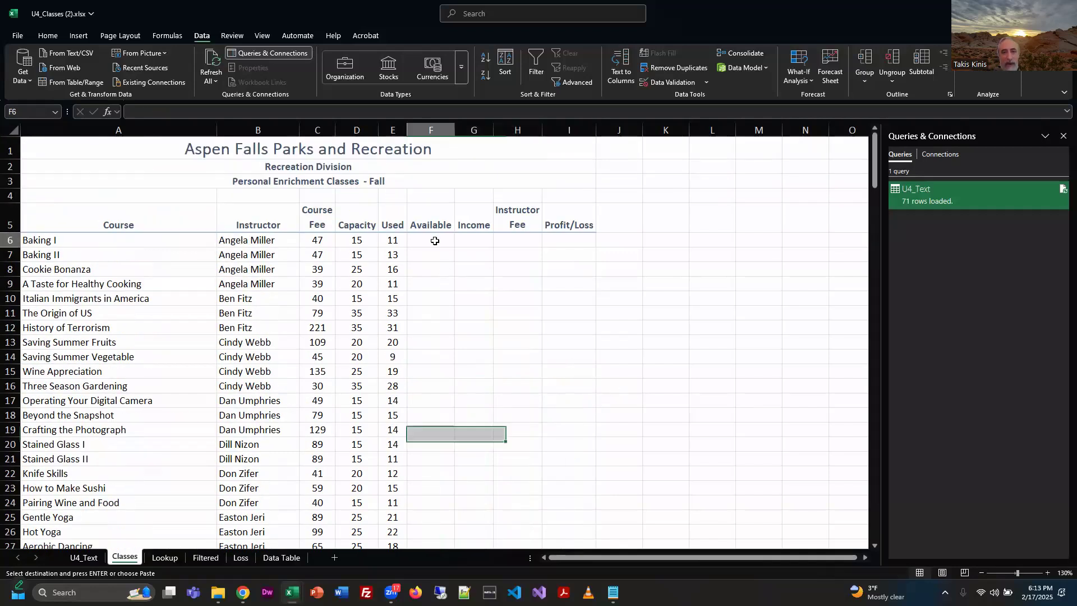
pyautogui.click(432, 240)
pyautogui.hotkey('ctrl', 'v')
# Fill the Available, Income, Instructor Fee and Profit/Loss formulas from the Baking I row down through the empty rows of the class list.
pyautogui.moveTo(433, 243); pyautogui.dragTo(597, 248)
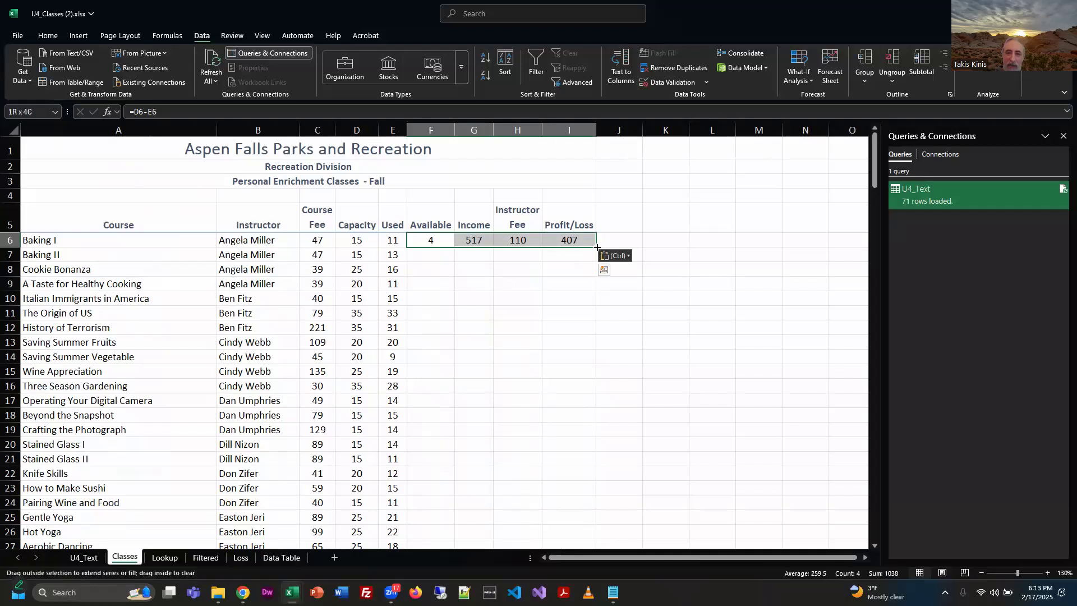
pyautogui.doubleClick(597, 248)
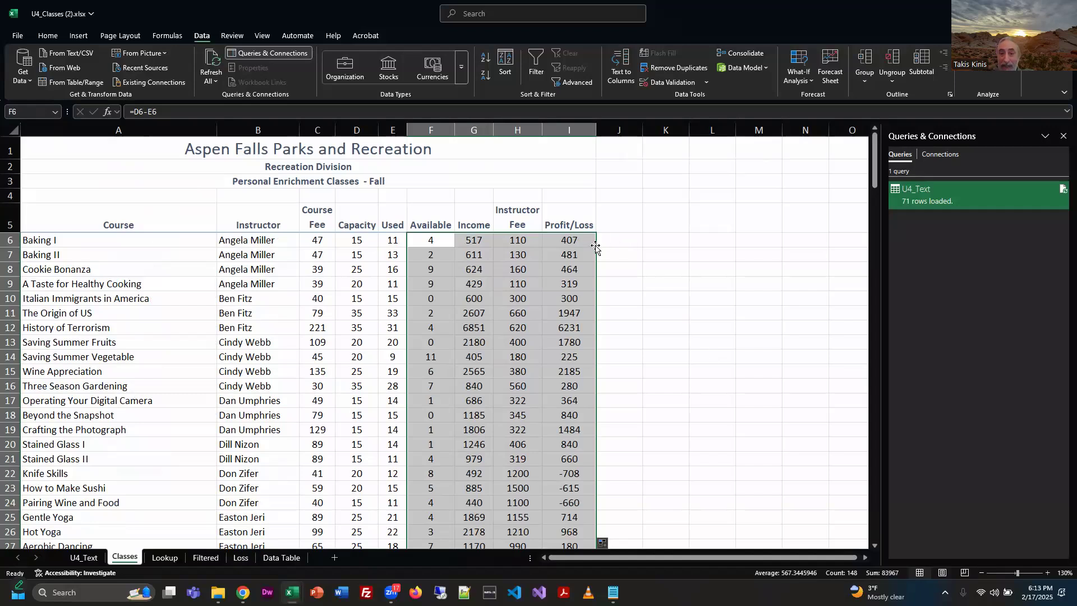
pyautogui.hotkey('ctrl', 'z')
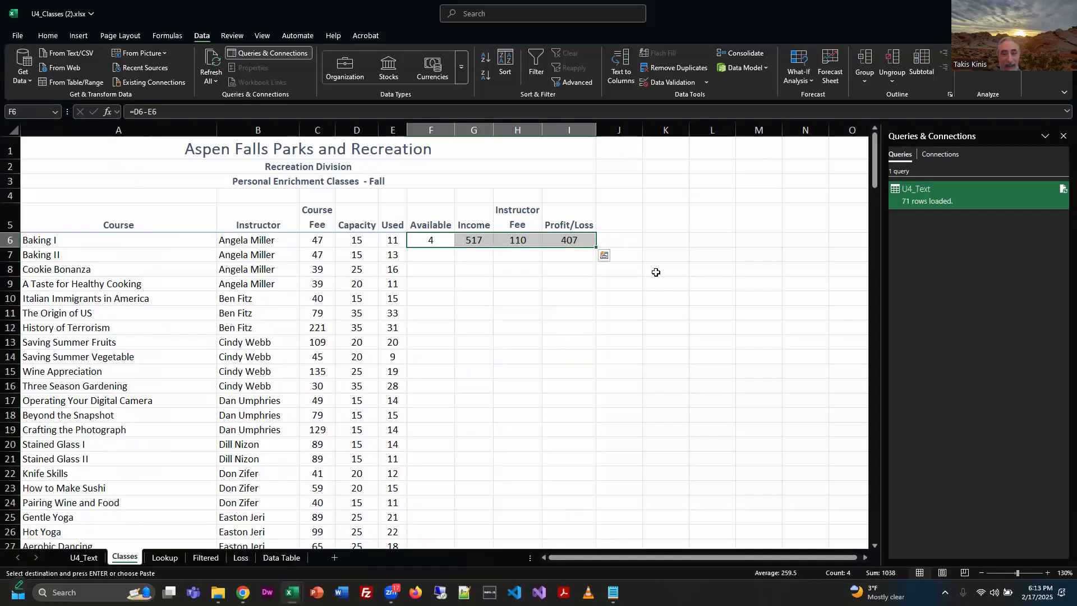
pyautogui.doubleClick(595, 246)
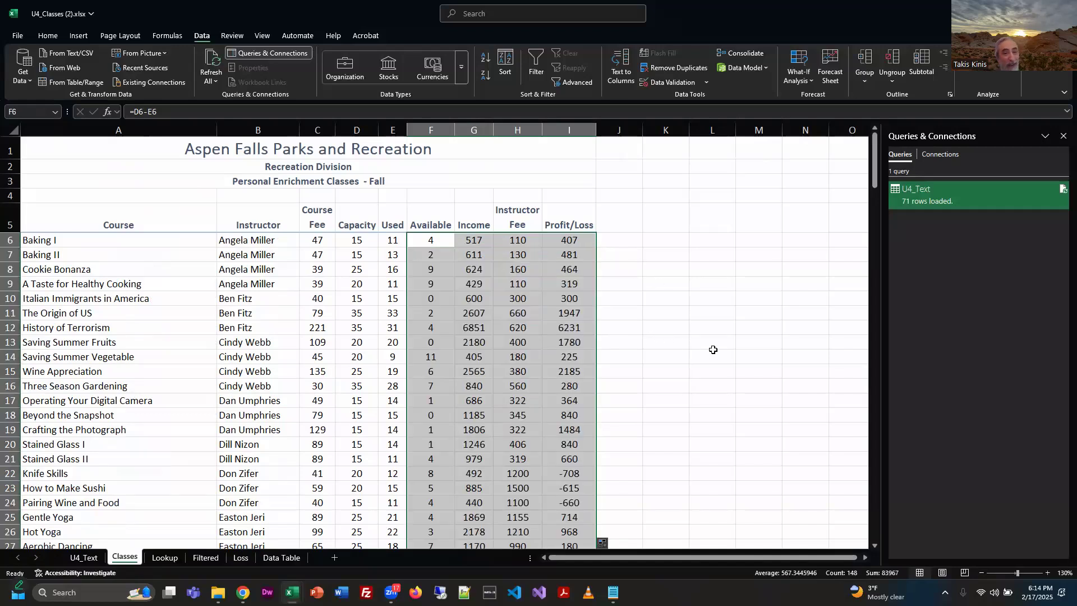
pyautogui.scroll(-14, 713, 350)
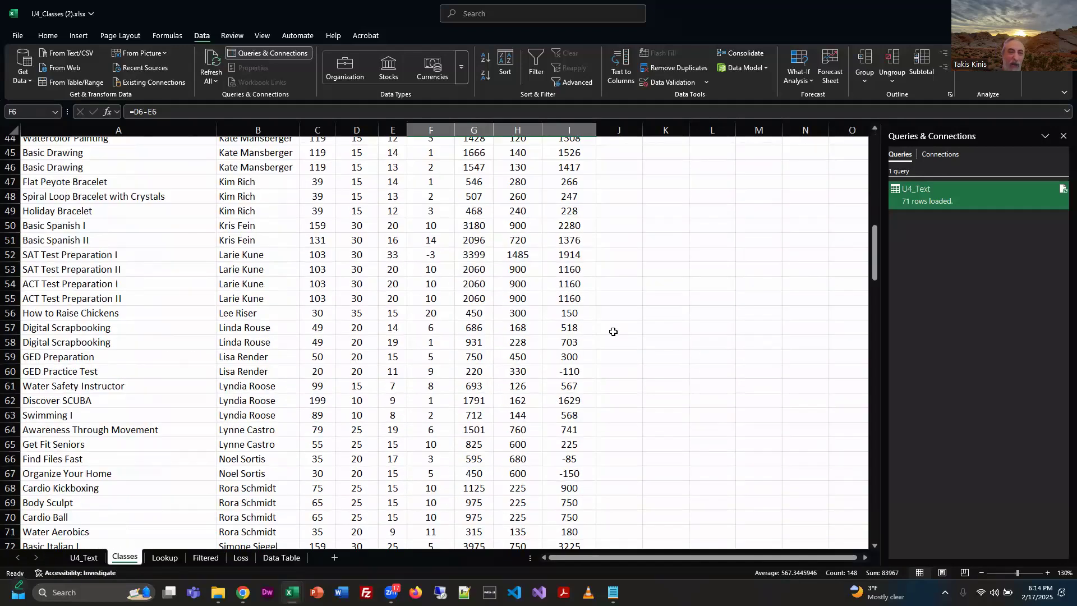
pyautogui.scroll(-8, 613, 332)
pyautogui.scroll(6, 602, 351)
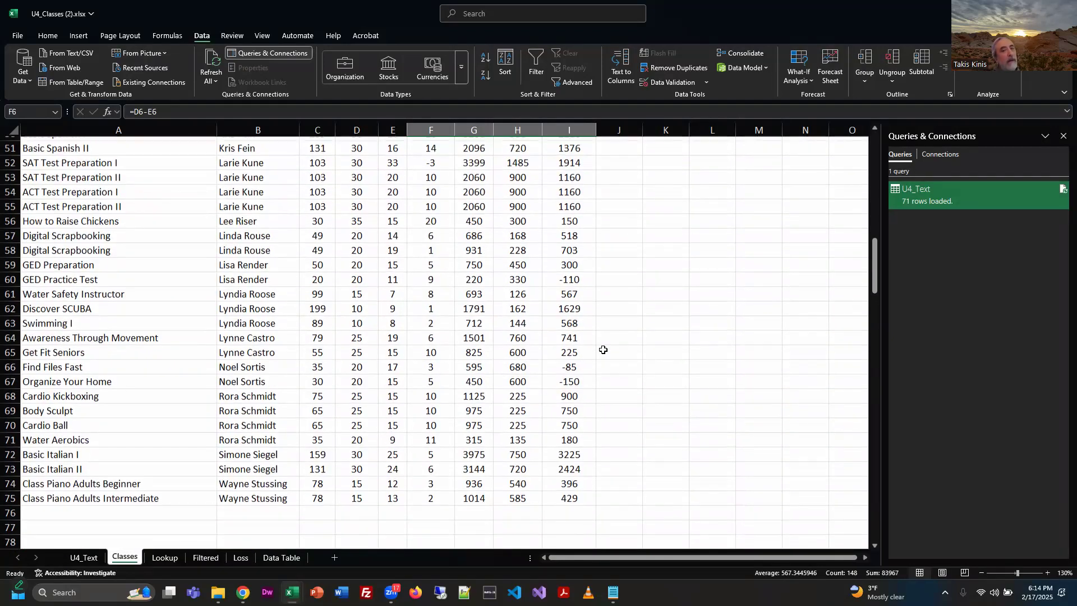
pyautogui.scroll(17, 603, 350)
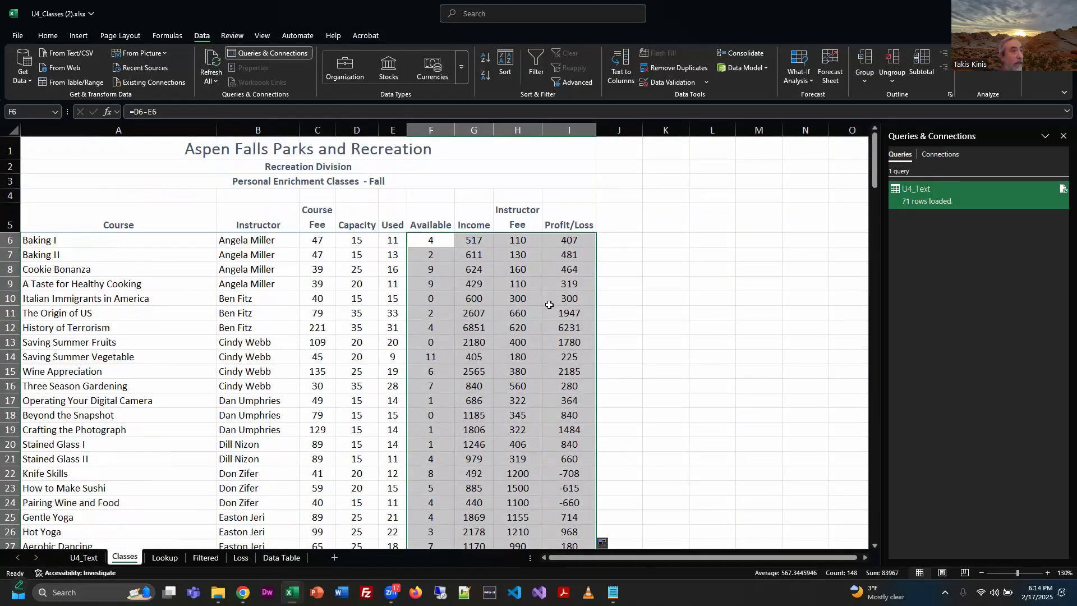
pyautogui.click(648, 312)
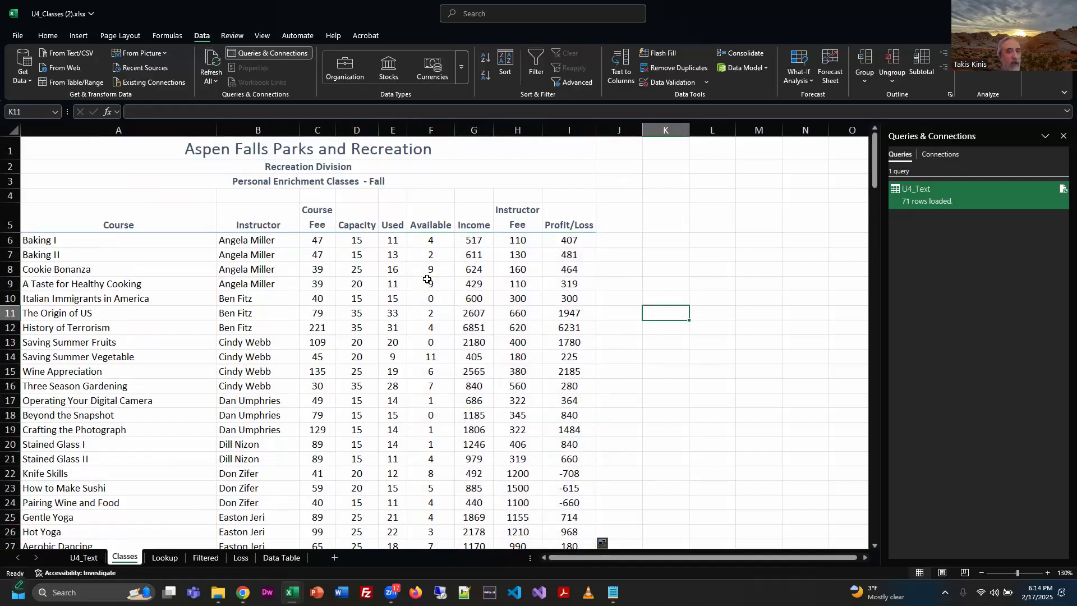
# Examine the Available and Income formulas in row 6 and the Course Fee, Capacity and Used cells they refer to.
pyautogui.click(443, 237)
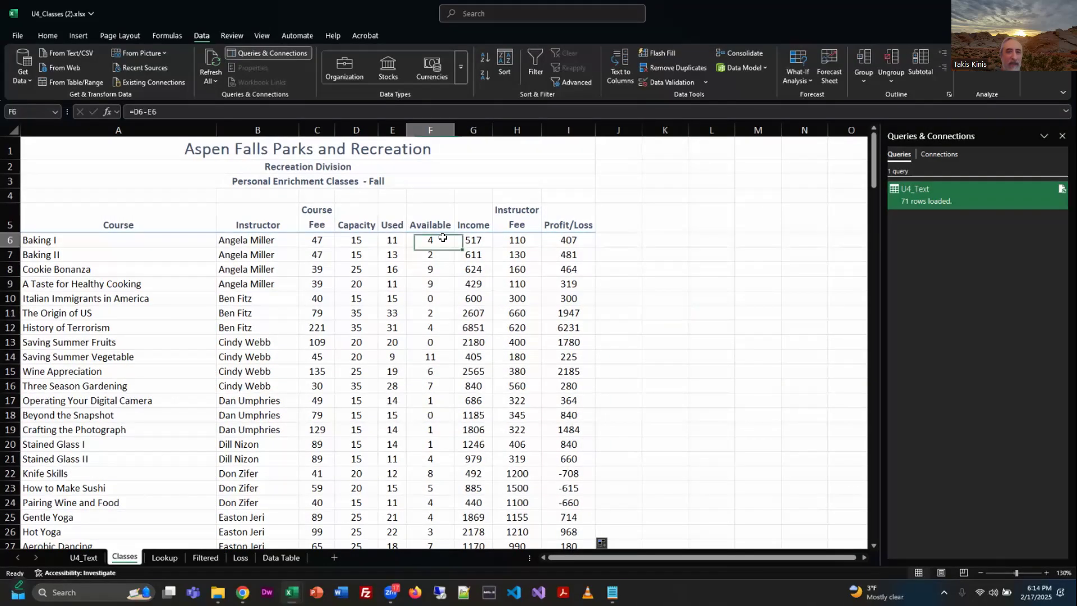
pyautogui.moveTo(351, 240); pyautogui.dragTo(390, 240)
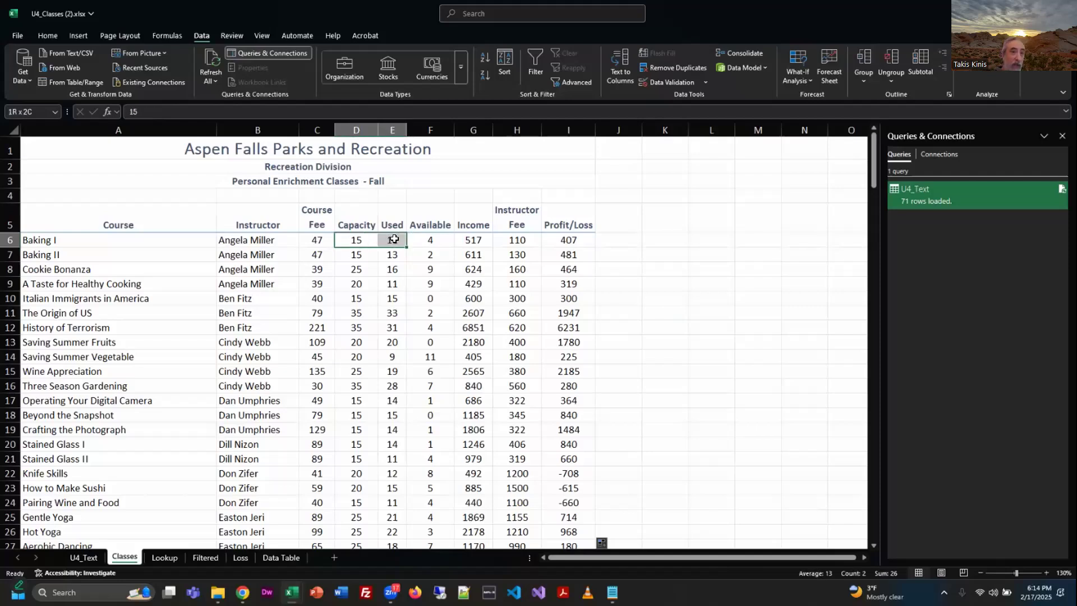
pyautogui.moveTo(394, 239); pyautogui.dragTo(396, 239)
pyautogui.click(477, 236)
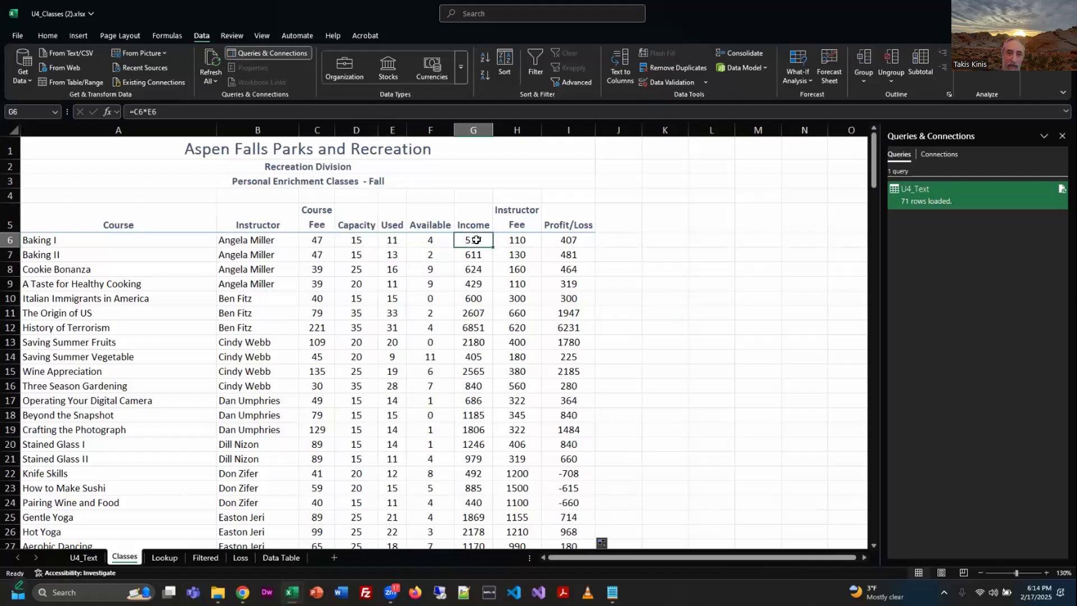
pyautogui.click(316, 238)
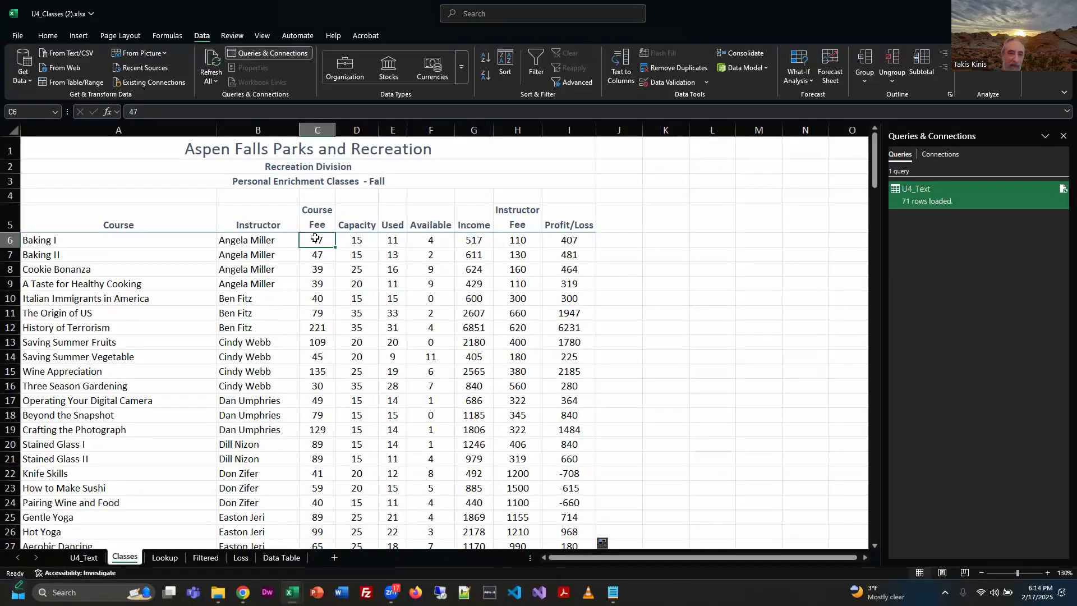
pyautogui.click(392, 241)
pyautogui.click(479, 241)
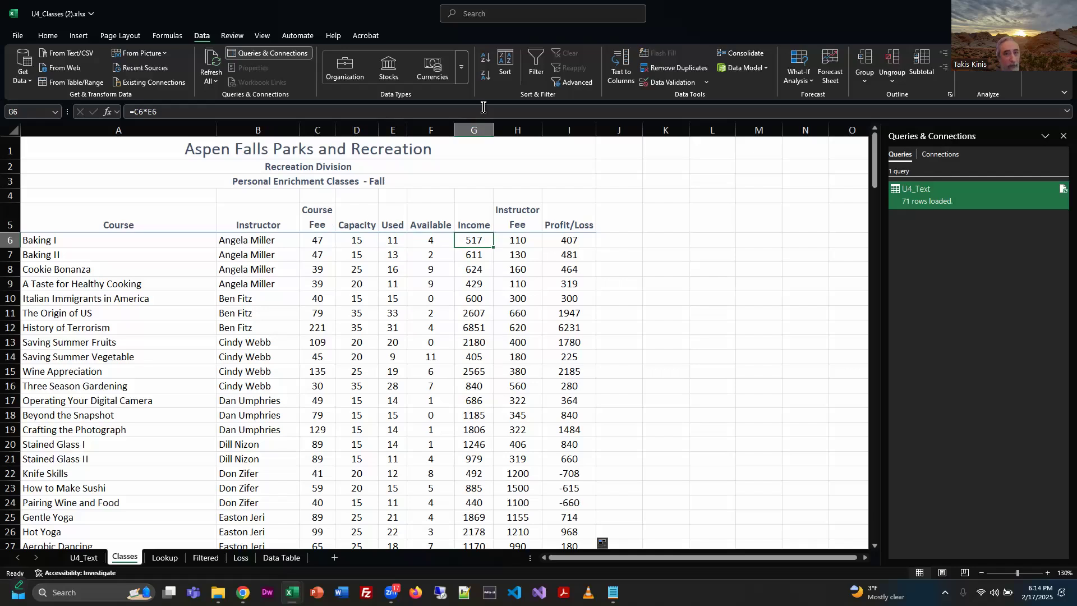
pyautogui.click(482, 114)
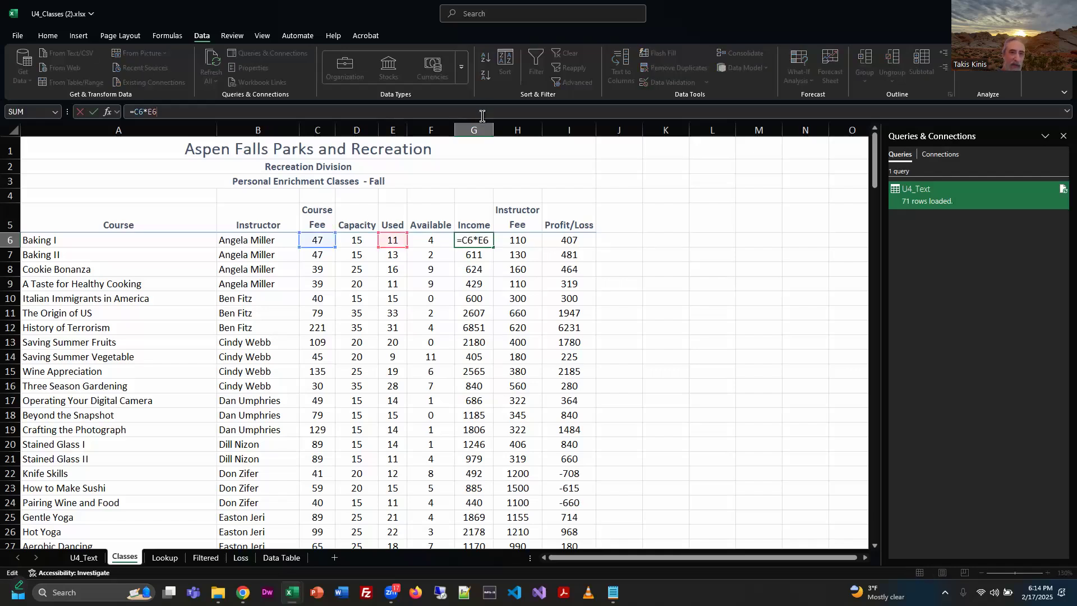
pyautogui.press('Tab')
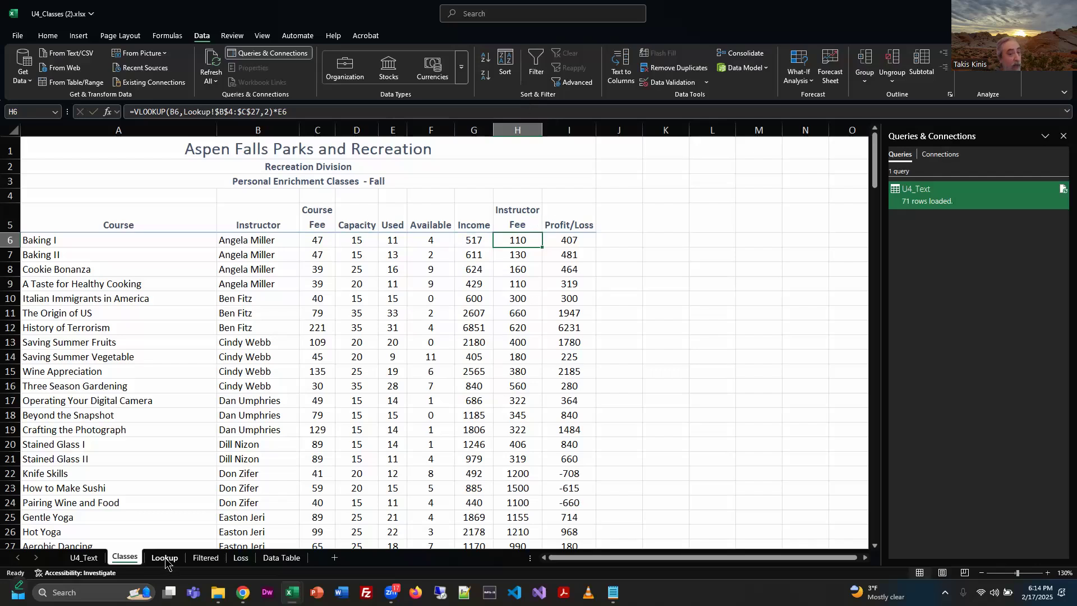
# Examine the Instructor Fee VLOOKUP formula in H6 against the fee table on the Lookup sheet, leaving the formula as it is.
pyautogui.hotkey('ctrl', 'pagedown')
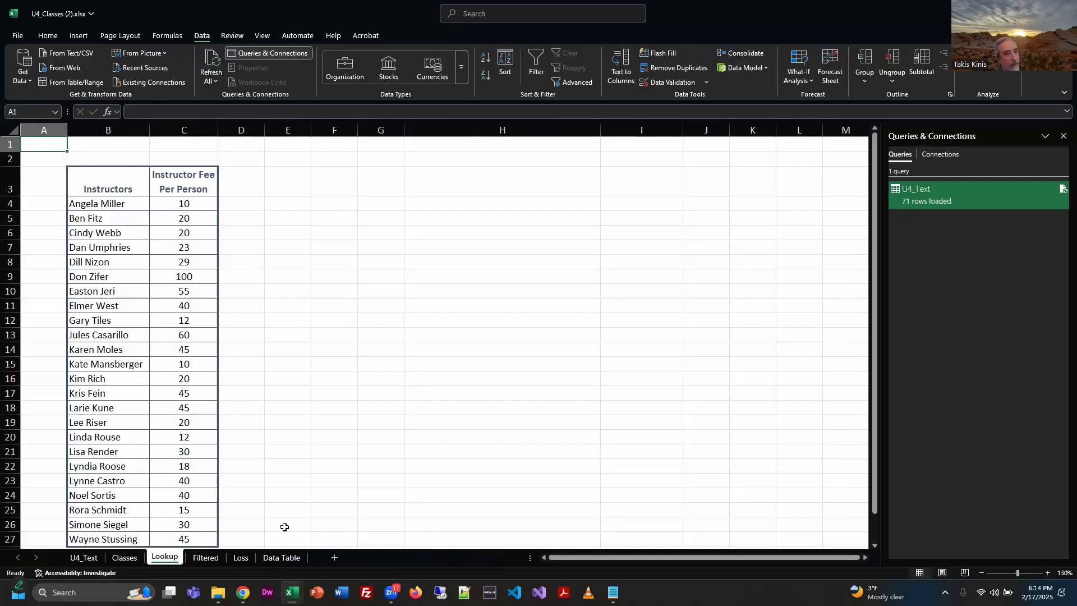
pyautogui.click(124, 558)
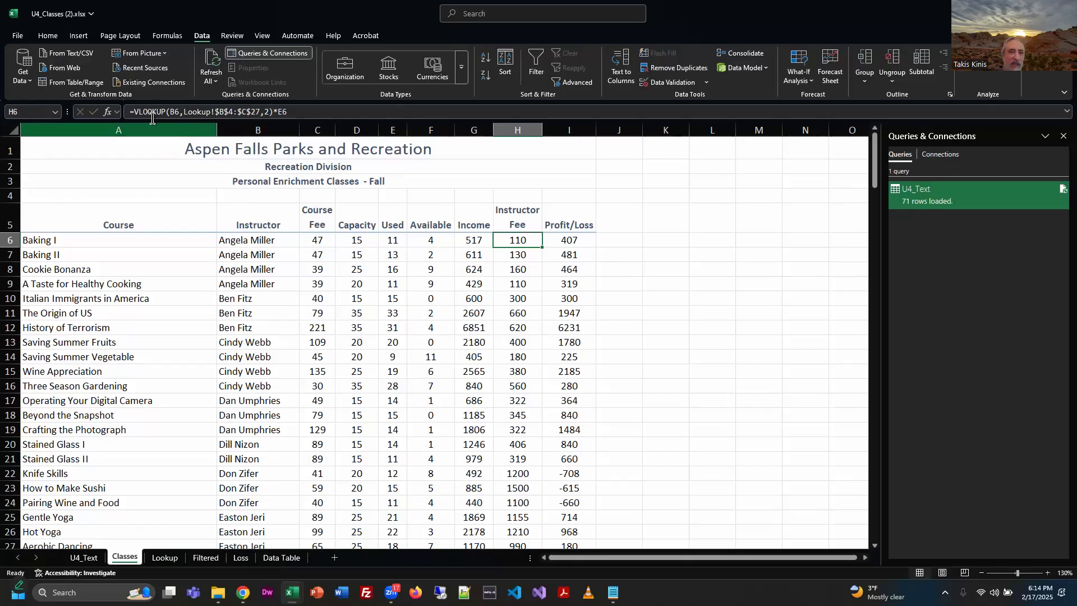
pyautogui.doubleClick(194, 111)
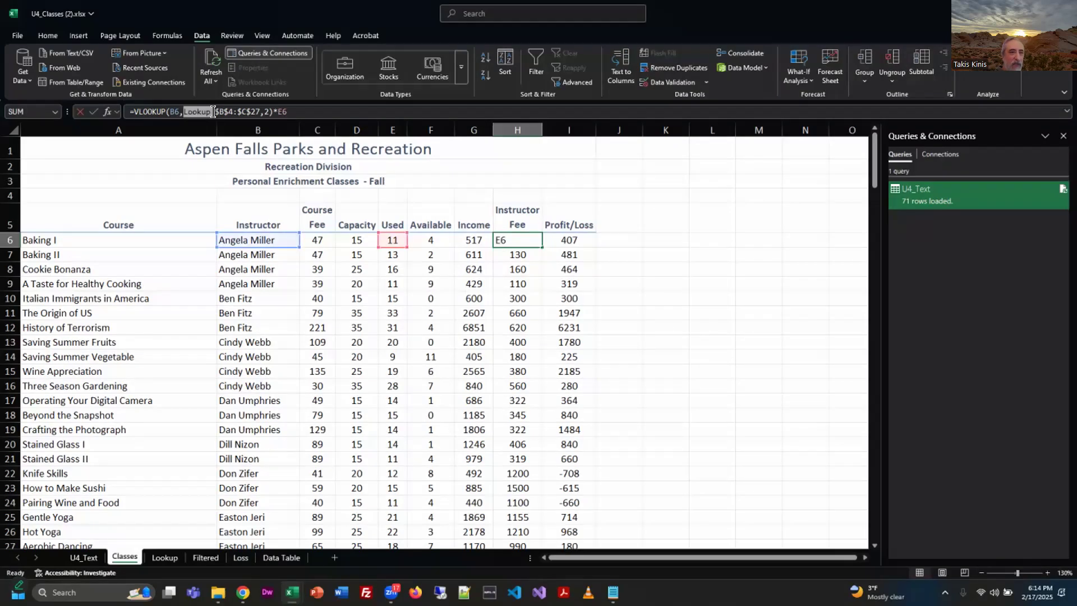
pyautogui.moveTo(213, 112); pyautogui.dragTo(215, 112)
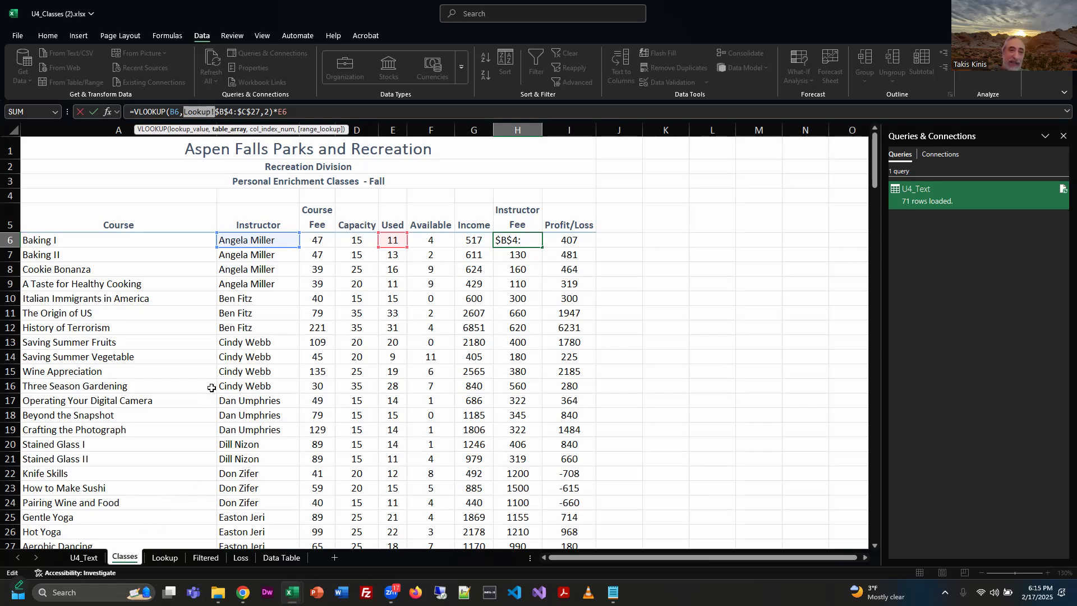
pyautogui.click(167, 559)
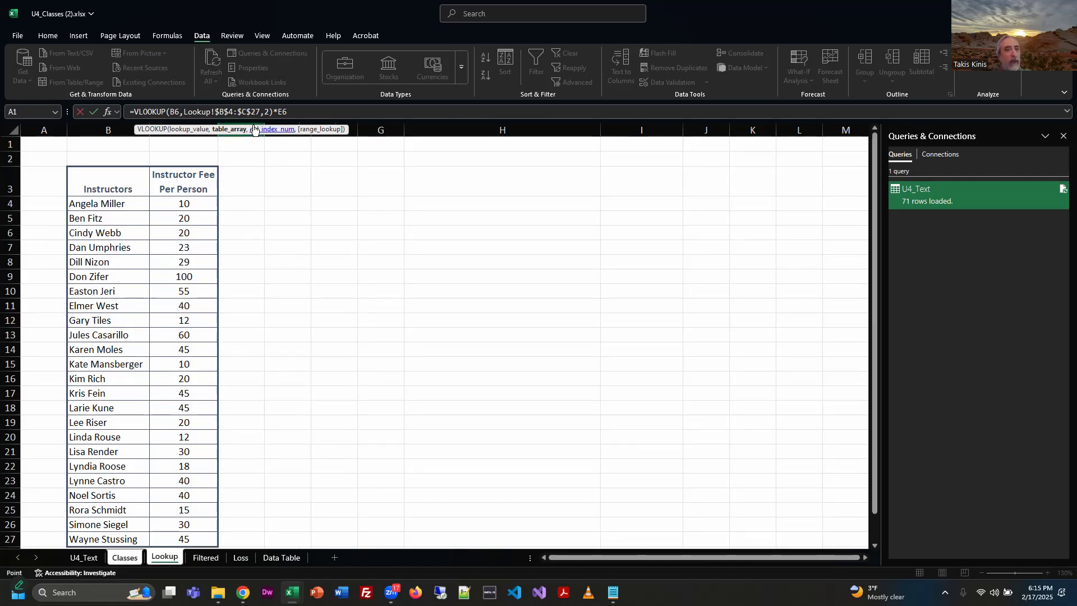
pyautogui.click(125, 557)
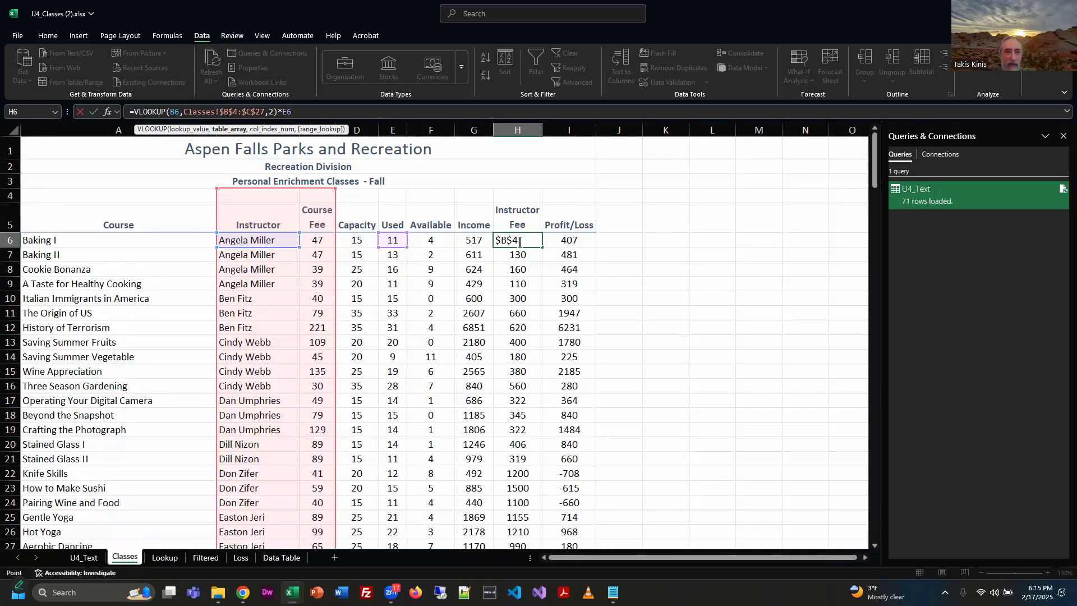
pyautogui.press('Escape')
# Examine the Profit/Loss formula in I6 together with the Income and Instructor Fee cells it subtracts.
pyautogui.click(573, 240)
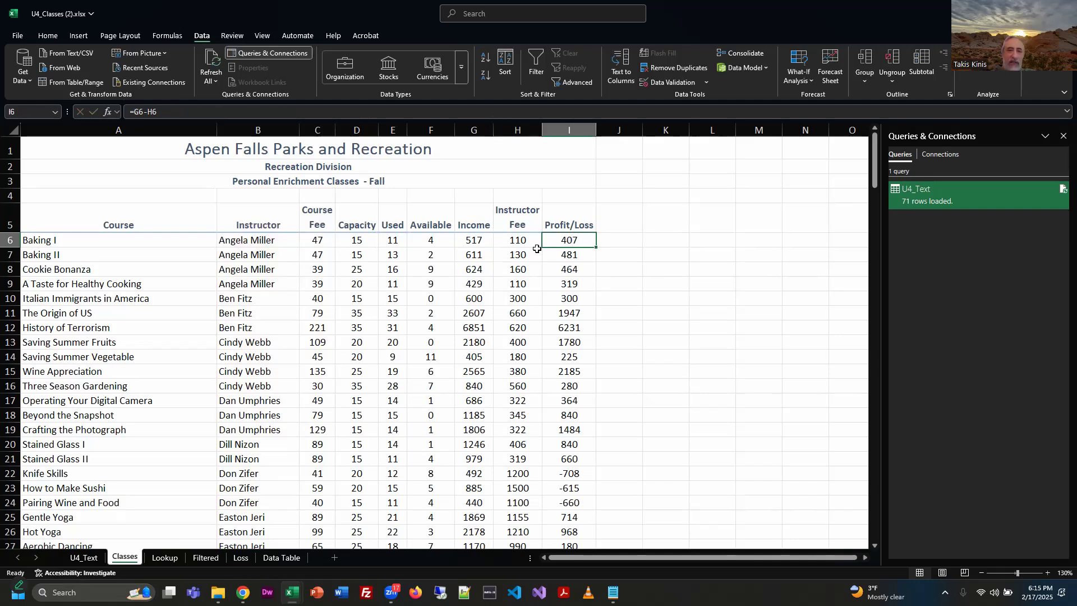
pyautogui.click(475, 238)
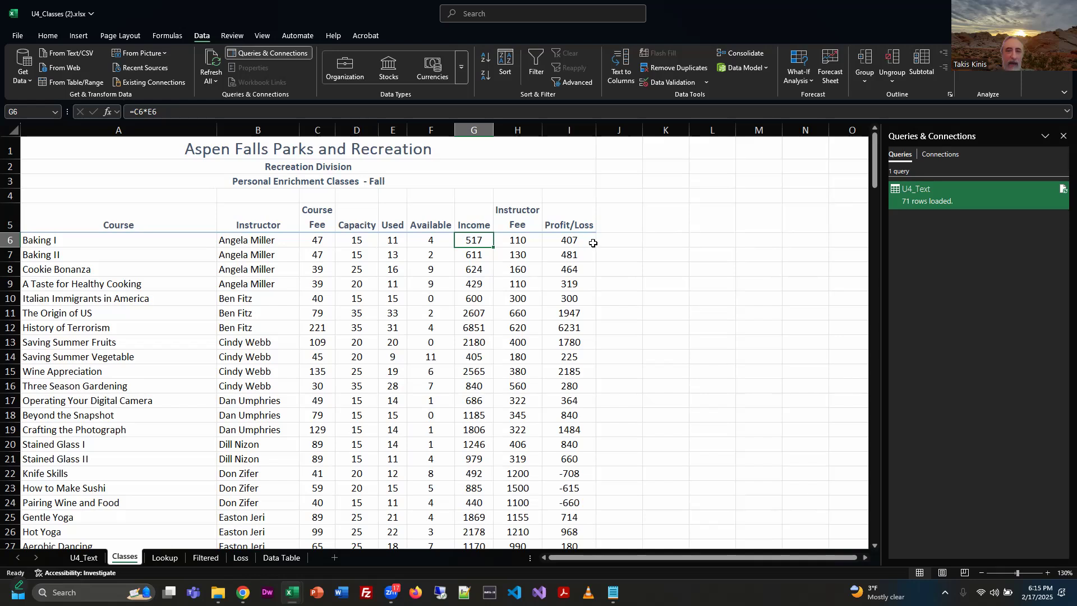
pyautogui.click(520, 239)
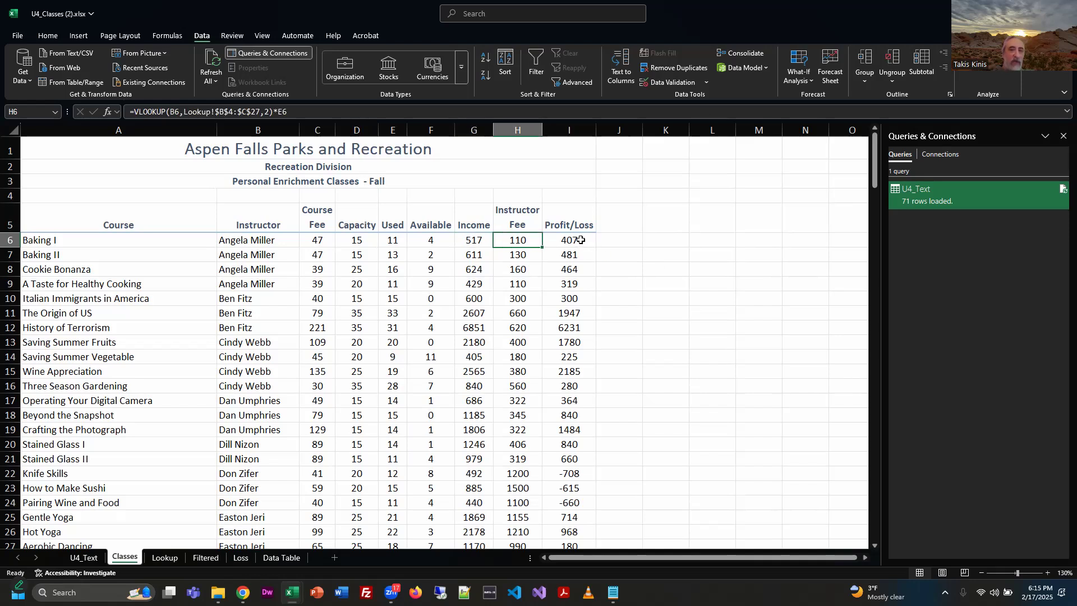
pyautogui.click(581, 239)
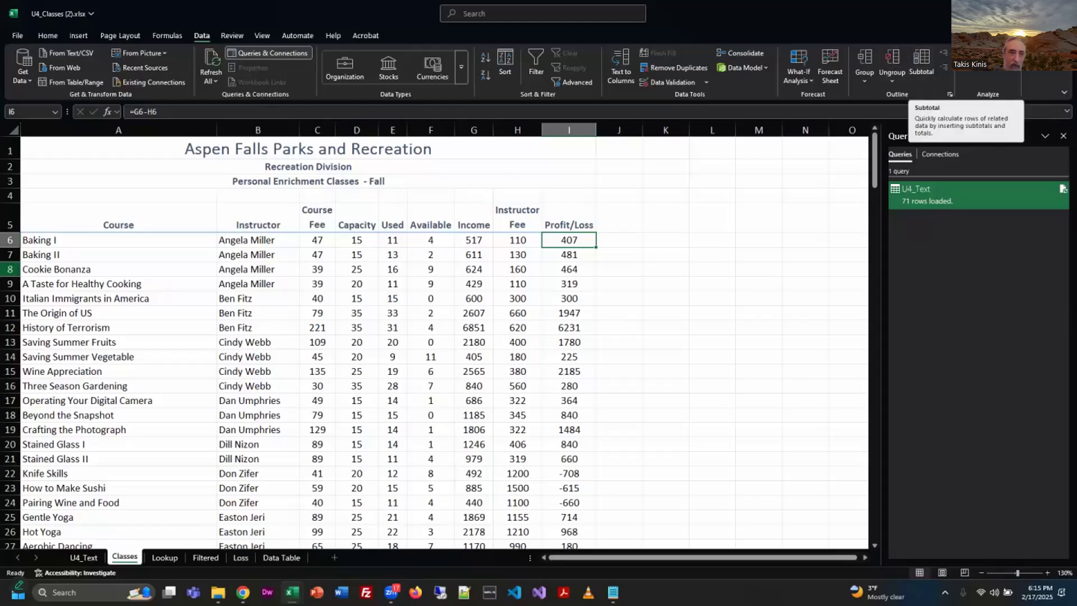
# Add Sum subtotals to Income, Instructor Fee and Profit/Loss at each change in Instructor, with the summary below the data.
pyautogui.click(125, 241)
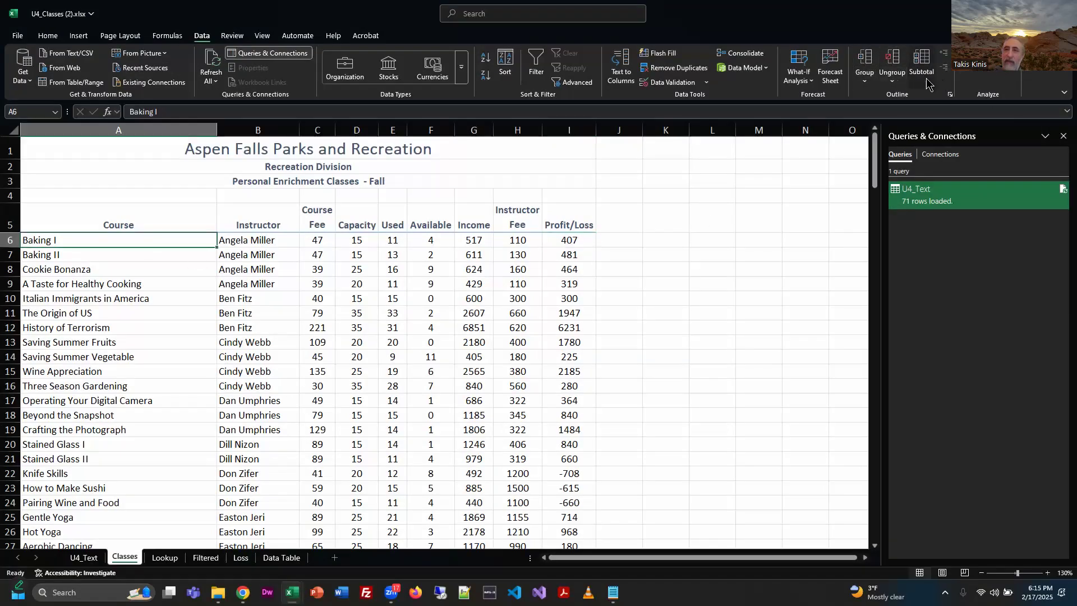
pyautogui.click(927, 83)
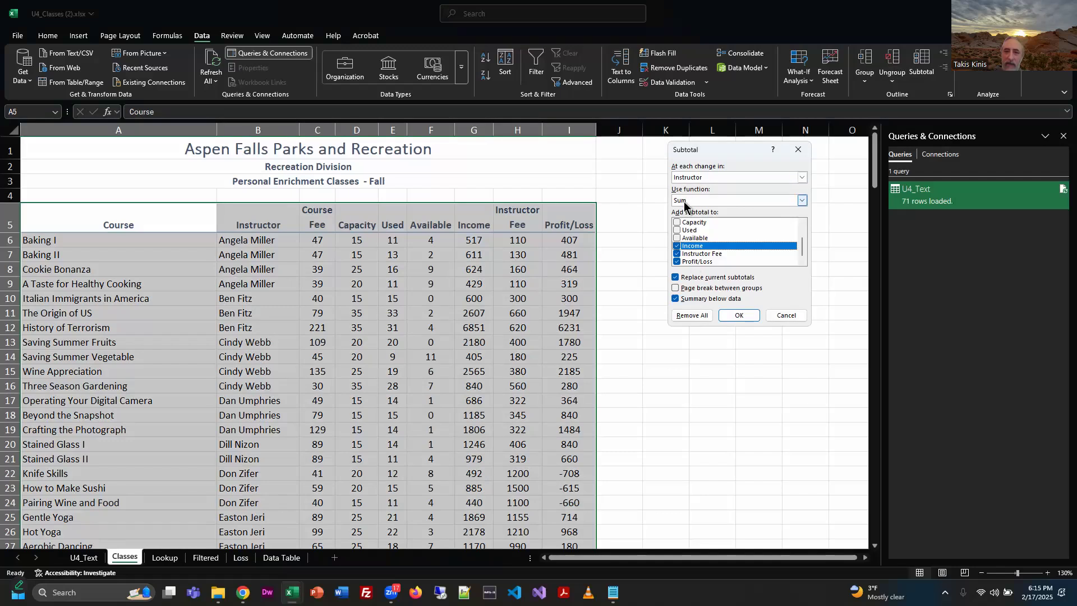
pyautogui.click(740, 315)
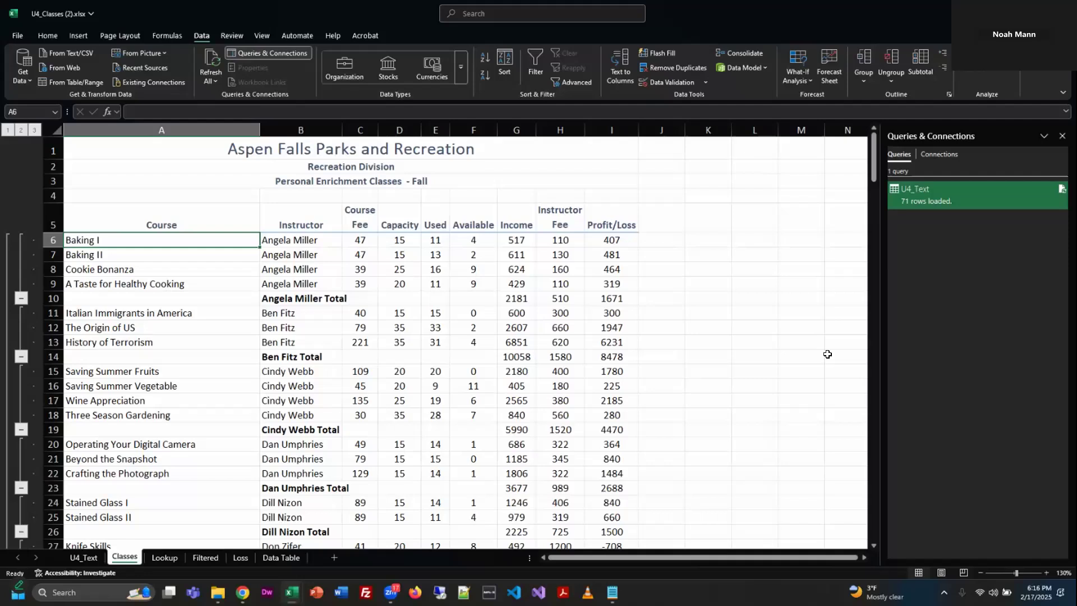
# Remove all subtotals from the class list and reapply the Sum subtotals per instructor for Income, Instructor Fee and Profit/Loss.
pyautogui.click(918, 67)
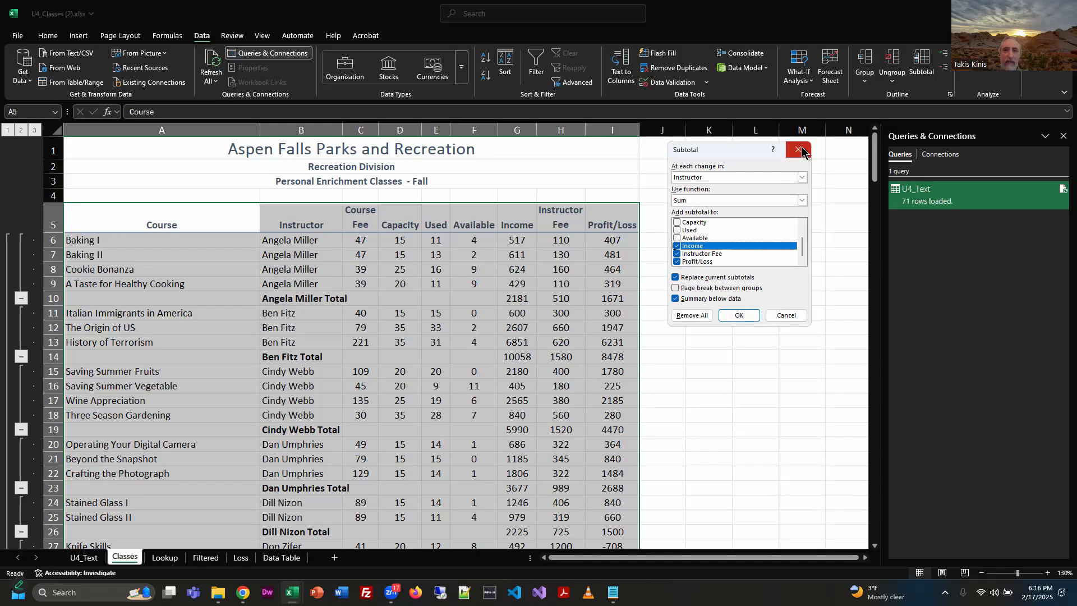
pyautogui.click(685, 315)
pyautogui.click(915, 63)
pyautogui.click(739, 314)
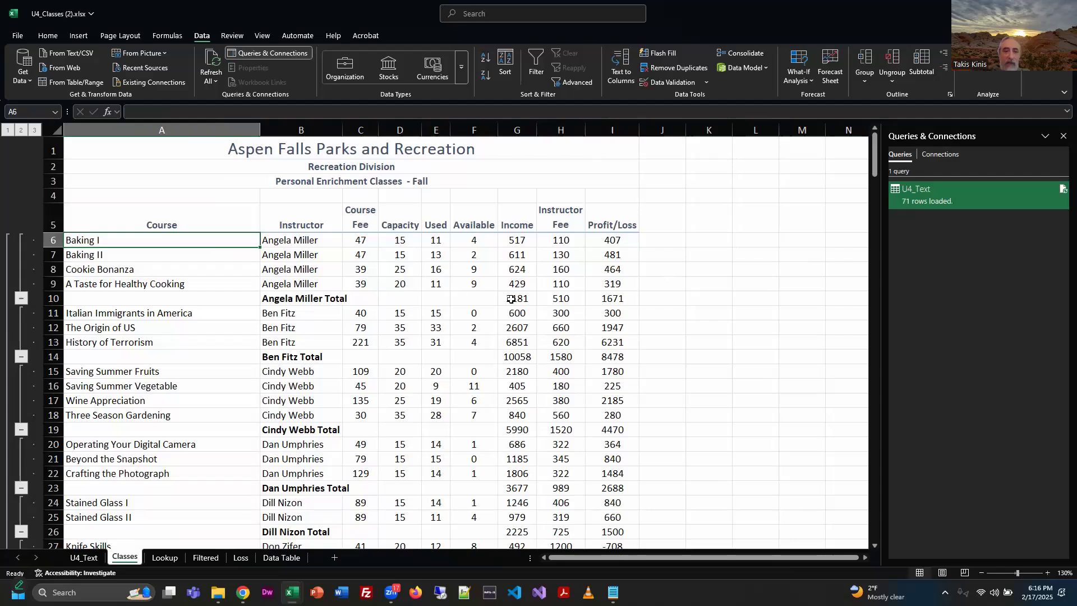
# Examine the first instructor's class group and its Income, Instructor Fee and Profit/Loss totals, plus the subtotal rows further down the list.
pyautogui.moveTo(511, 299); pyautogui.dragTo(585, 300)
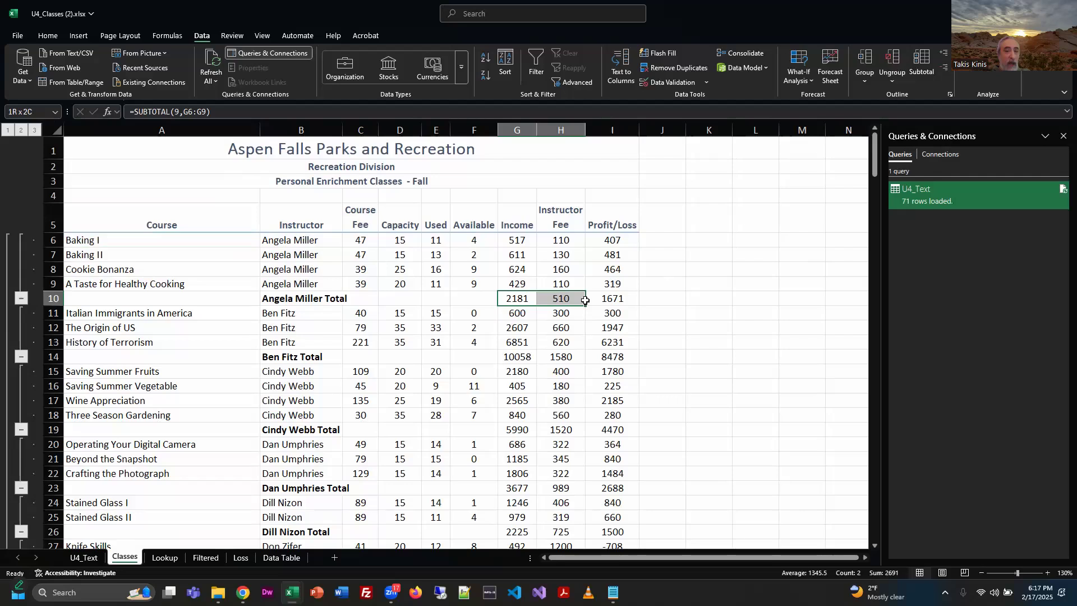
pyautogui.moveTo(585, 301); pyautogui.dragTo(627, 297)
pyautogui.moveTo(87, 245); pyautogui.dragTo(627, 299)
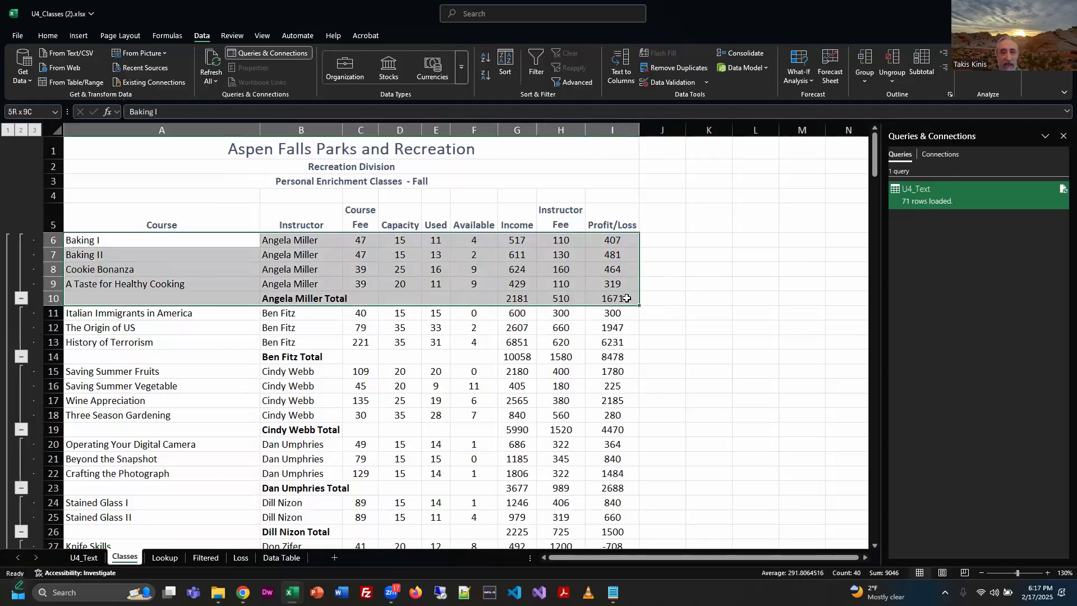
pyautogui.click(751, 313)
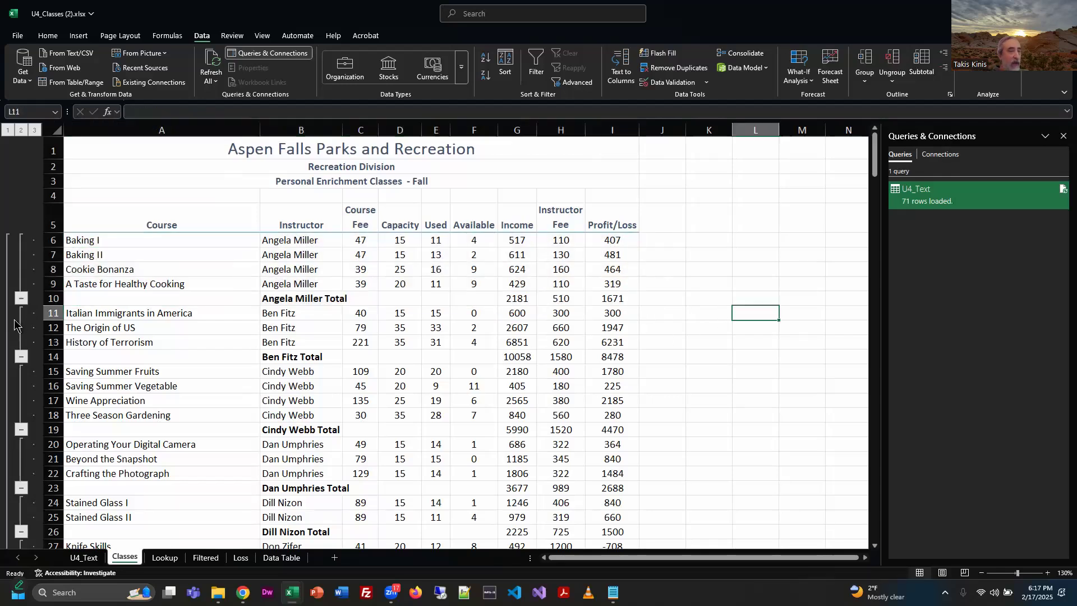
pyautogui.scroll(-3, 38, 354)
pyautogui.scroll(-12, 38, 354)
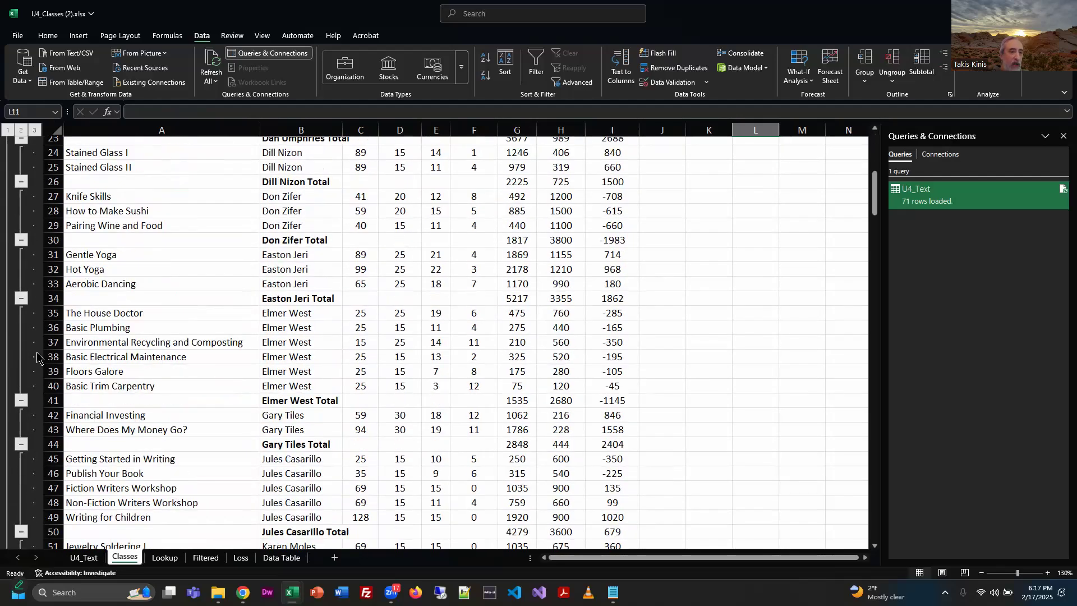
pyautogui.scroll(14, 13, 510)
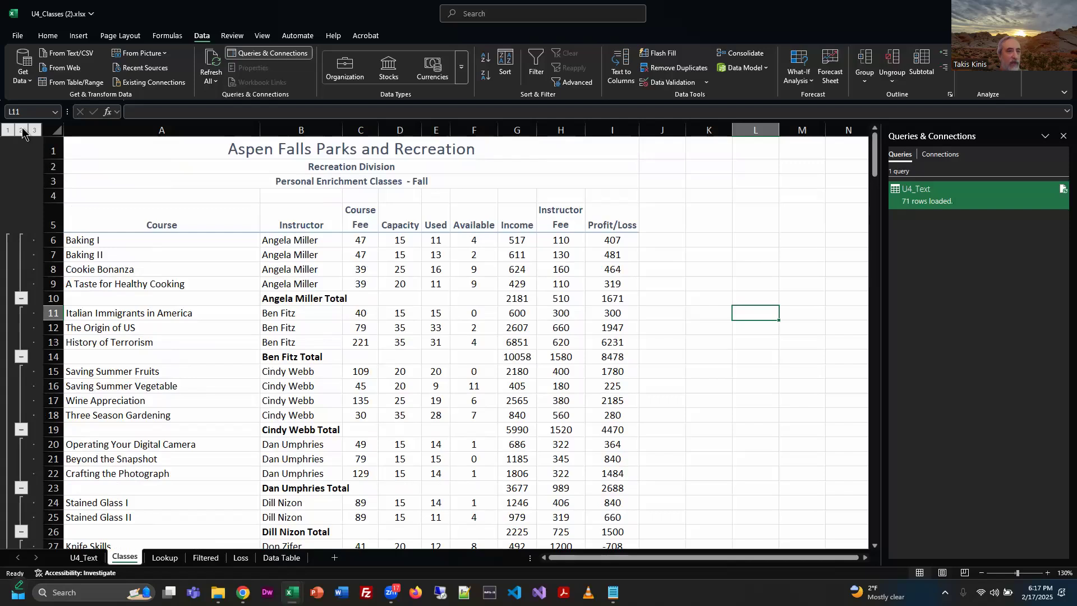
# Collapse the class list to outline level 2 and inspect the instructor totals and the grand total Profit/Loss formula.
pyautogui.click(22, 131)
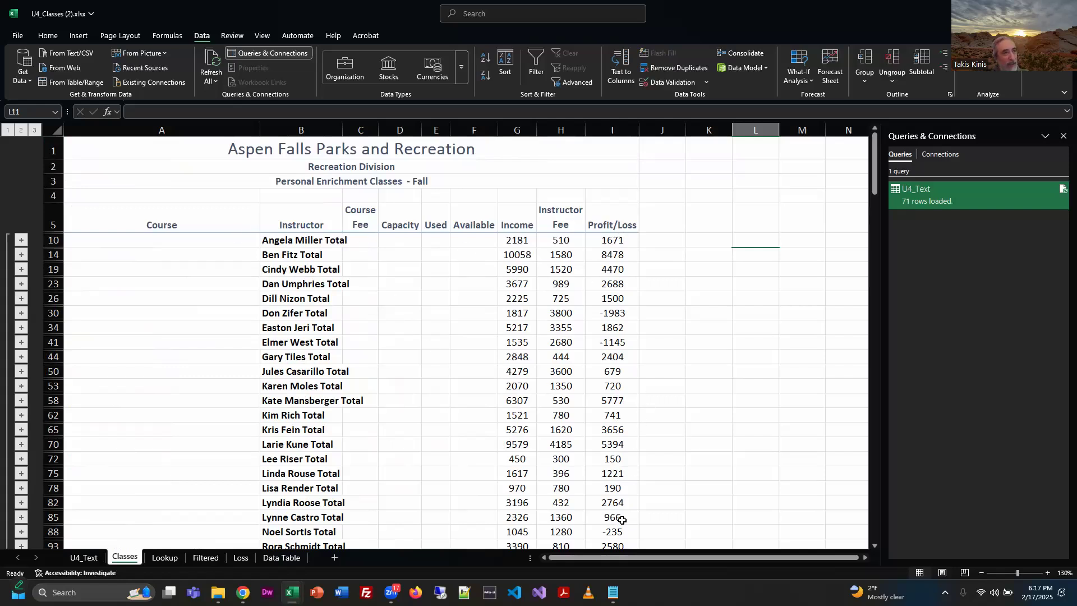
pyautogui.scroll(-1, 616, 480)
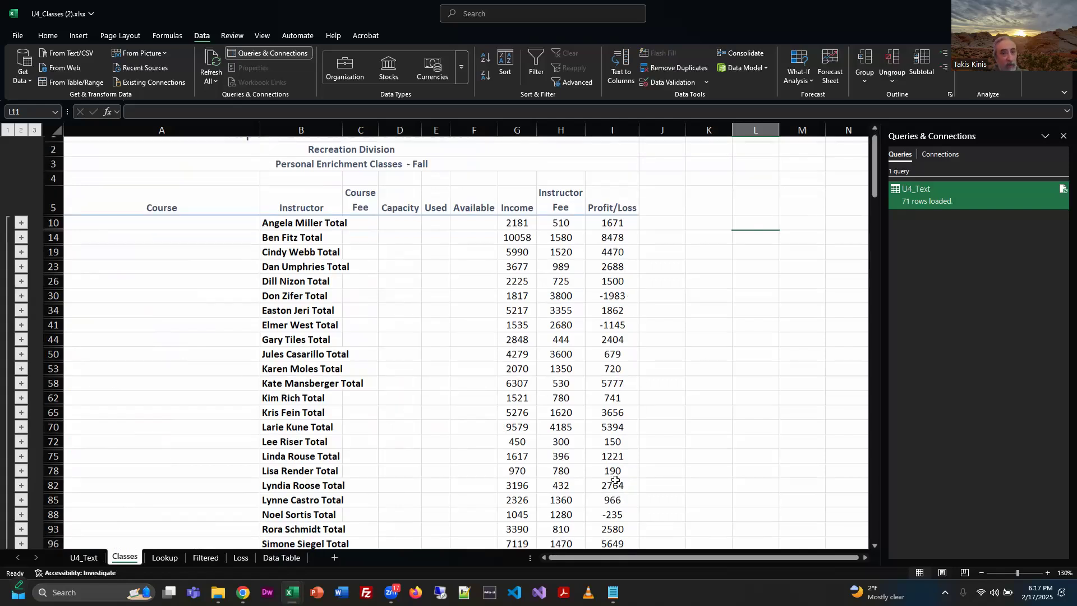
pyautogui.scroll(-2, 615, 481)
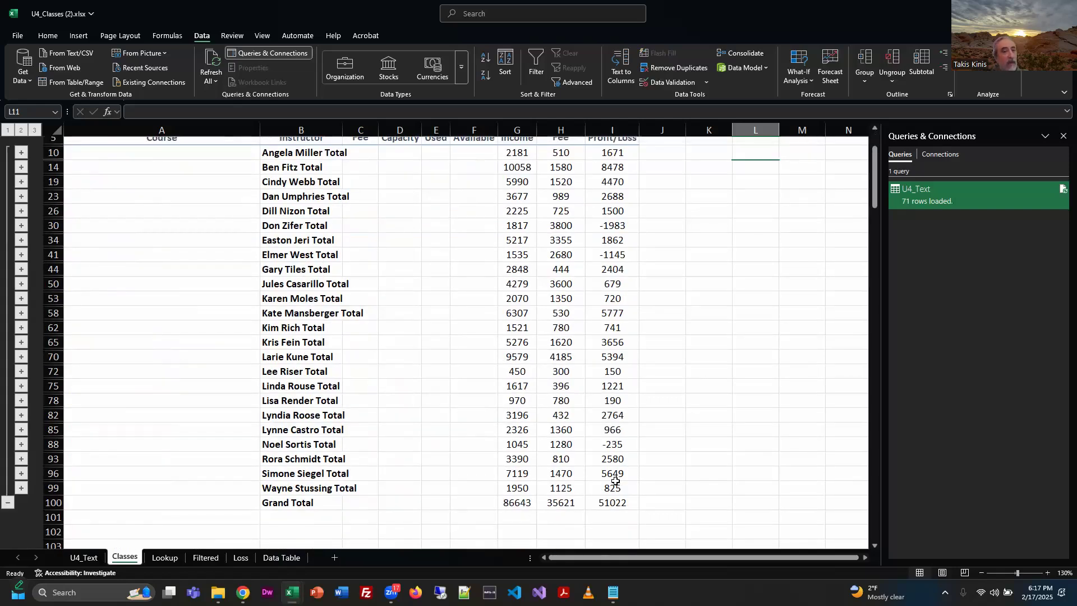
pyautogui.click(615, 501)
pyautogui.scroll(3, 612, 494)
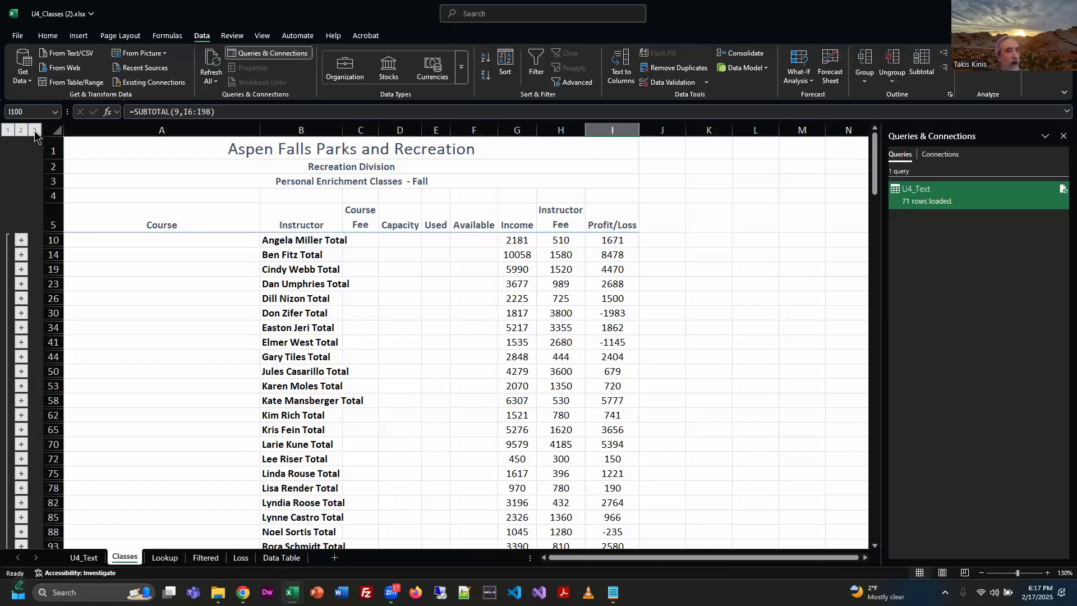
# Cycle the class list outline through levels 3, 1 and 2, finishing at level 3 with all class rows expanded.
pyautogui.click(34, 131)
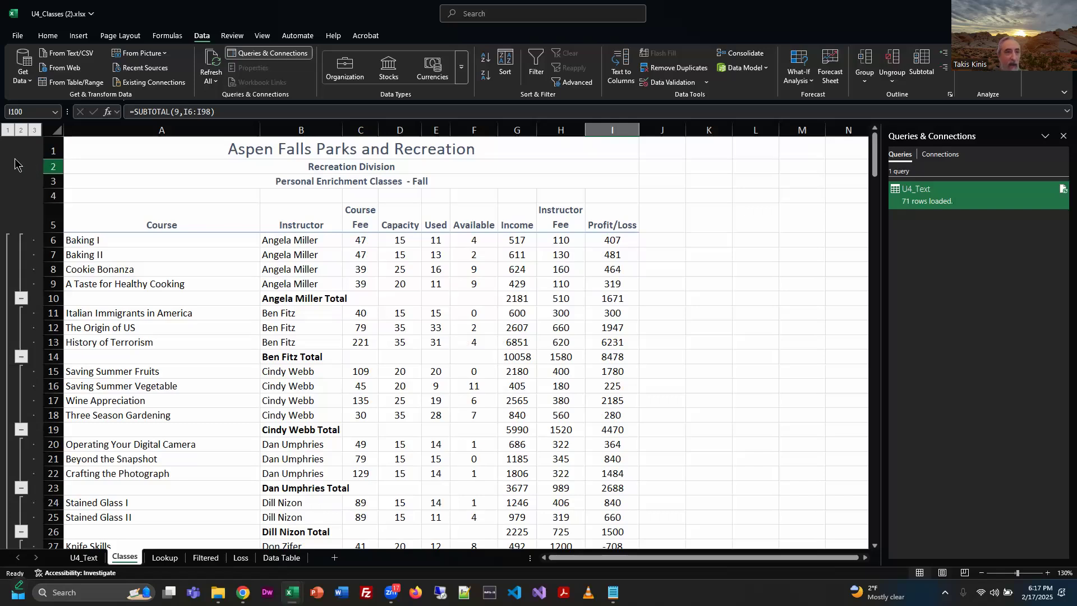
pyautogui.click(8, 130)
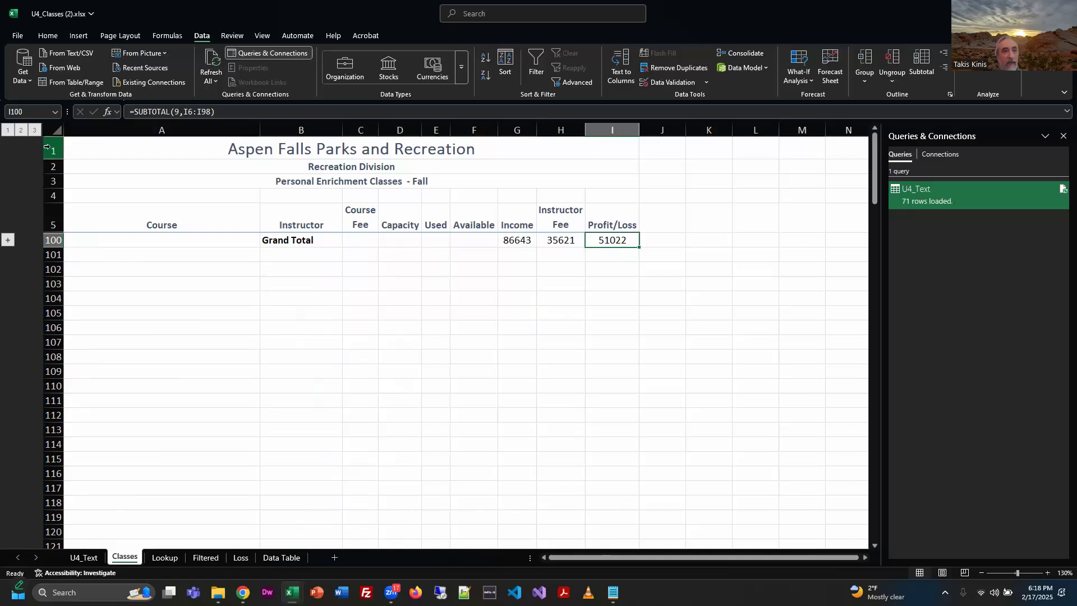
pyautogui.click(21, 130)
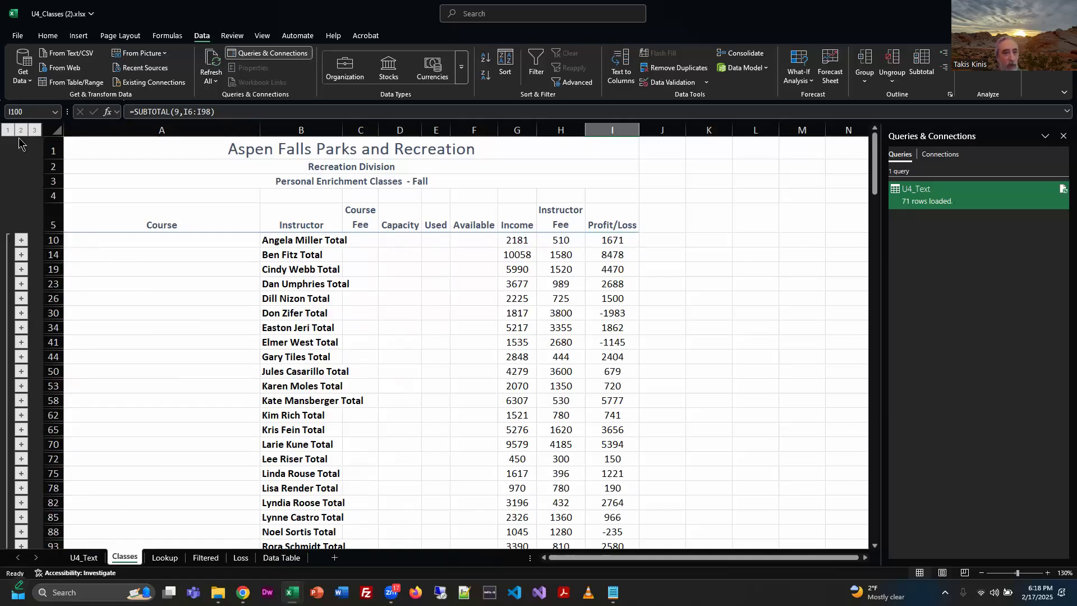
pyautogui.click(35, 131)
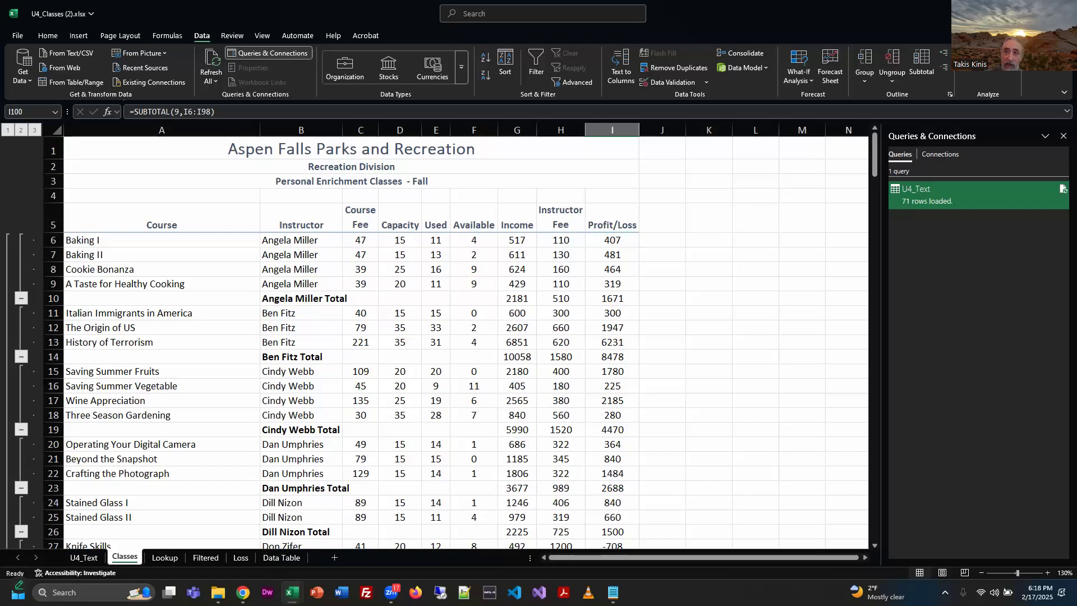
# Review the Subtotal settings applied to the class list and close them without applying changes.
pyautogui.click(921, 80)
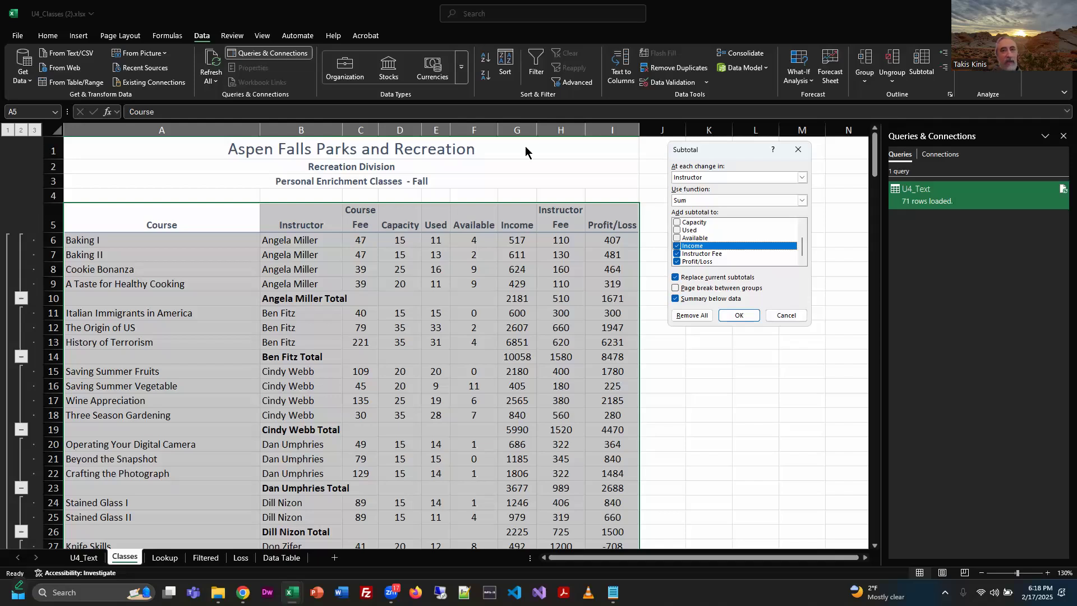
pyautogui.click(788, 315)
pyautogui.scroll(20, 726, 392)
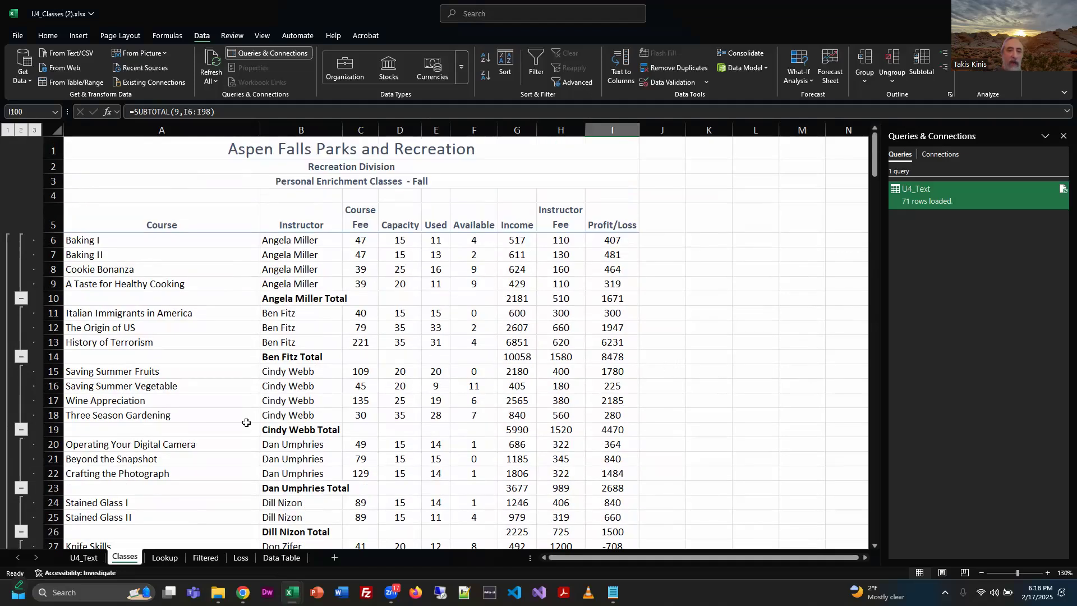
# Switch to the U4_Exercise PDF in Chrome and examine the sample picture of the subtotaled Classes sheet.
pyautogui.hotkey('alt', 'Tab')
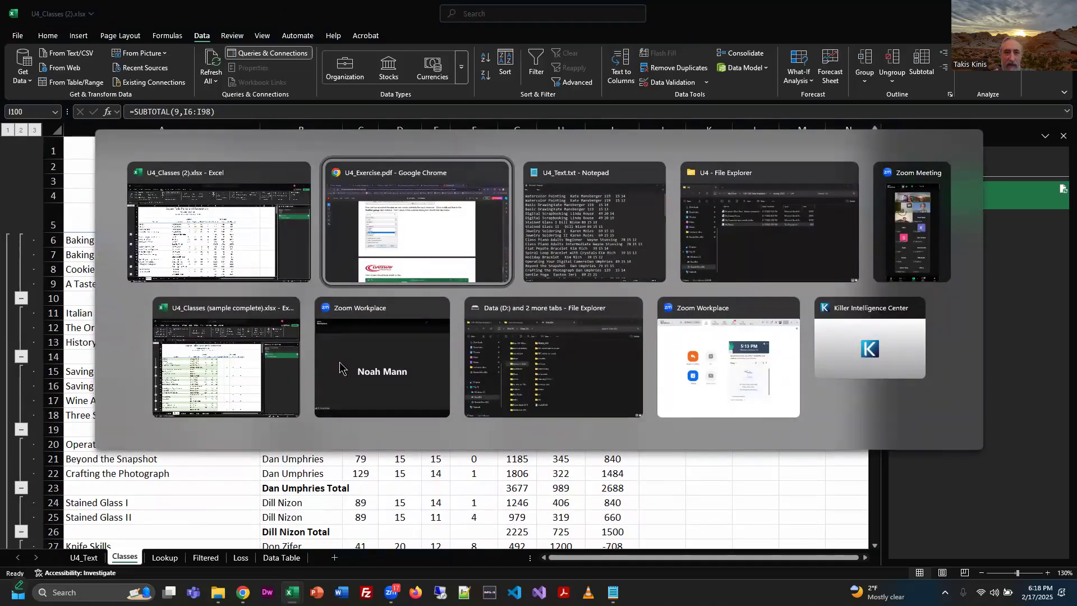
pyautogui.scroll(-8, 617, 409)
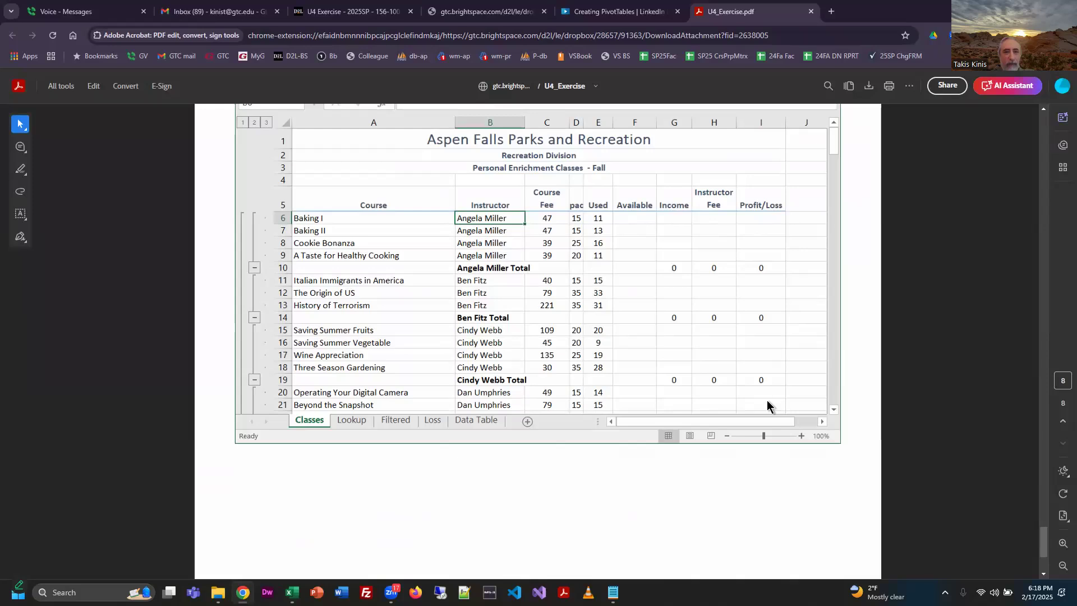
pyautogui.scroll(-3, 755, 392)
pyautogui.scroll(4, 753, 389)
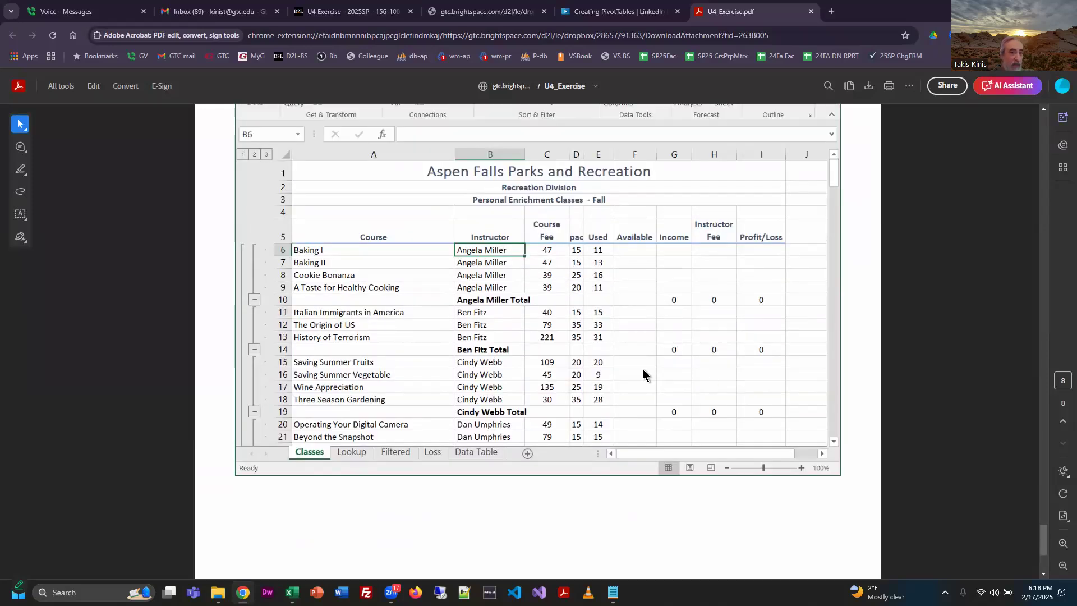